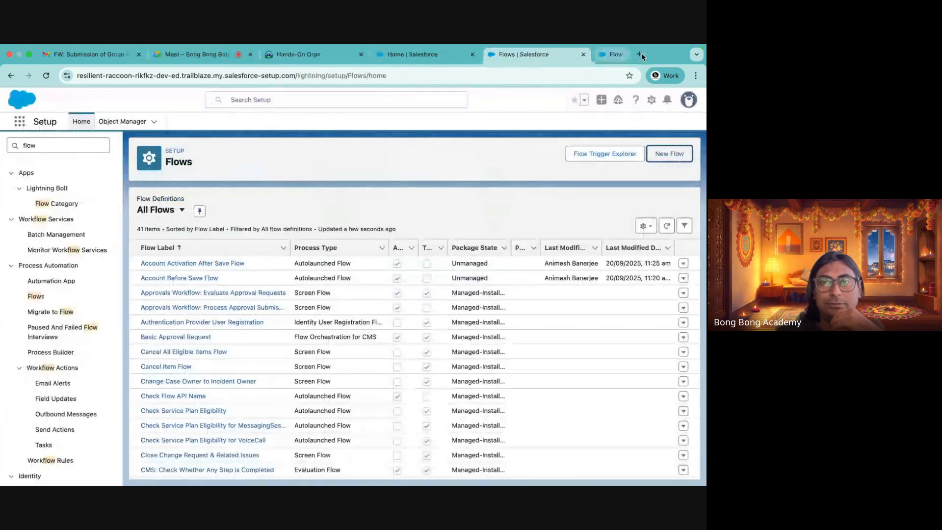
Create a new Screen Flow and switch the canvas layout to Free-Form
{"action": "left_click", "coordinate": [669, 154]}
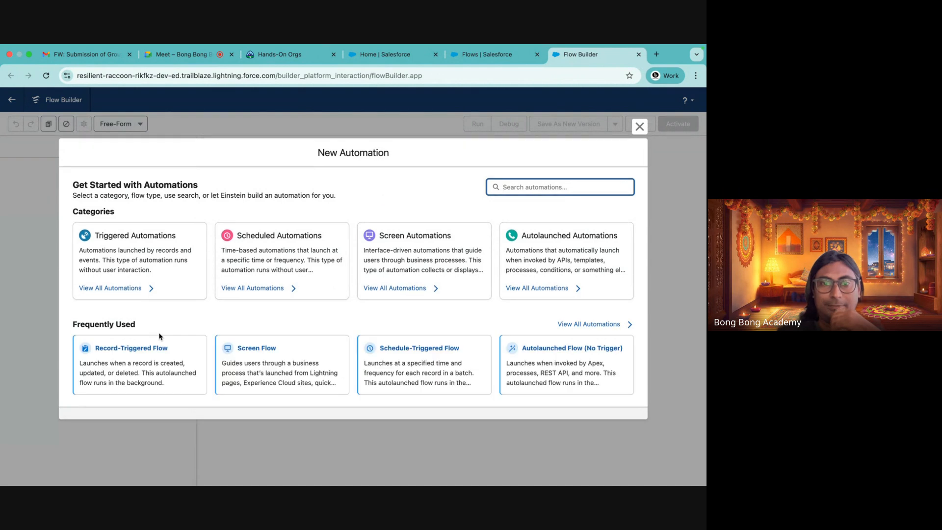
{"action": "left_click", "coordinate": [249, 368]}
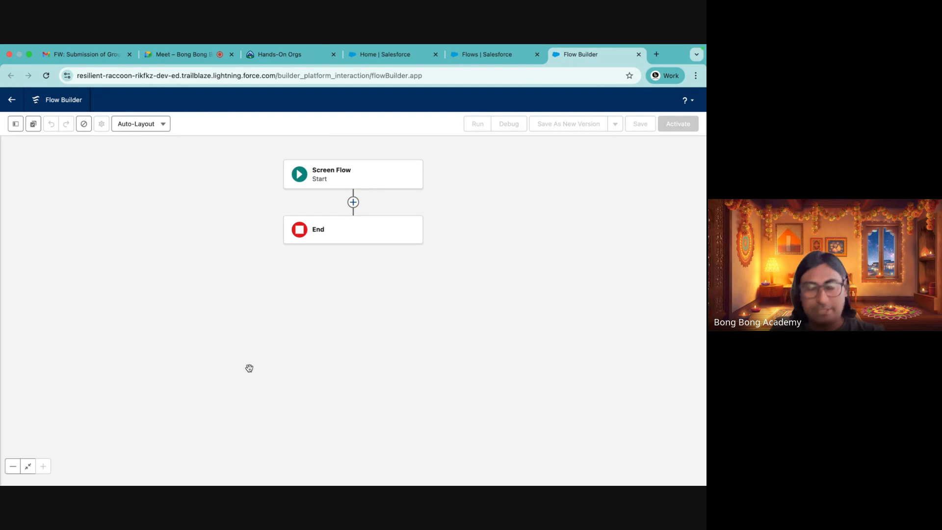
{"action": "left_click", "coordinate": [163, 123]}
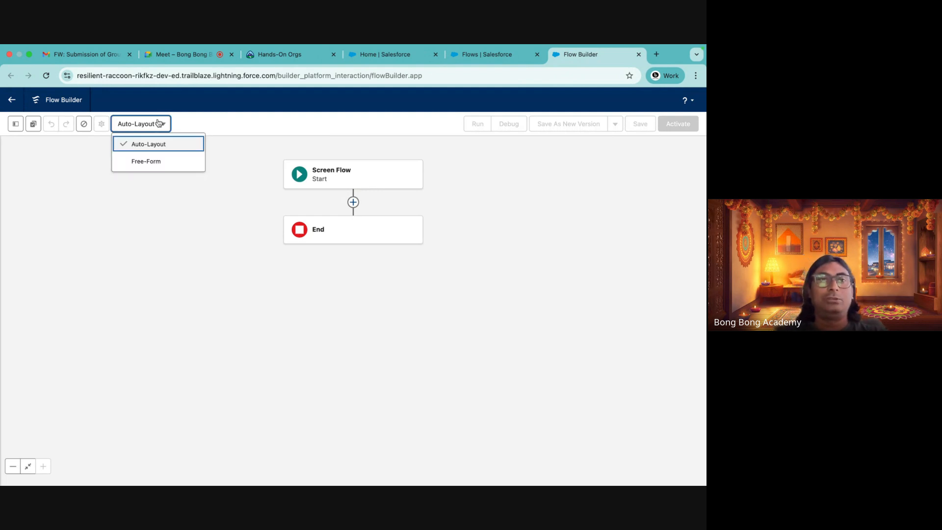
{"action": "left_click", "coordinate": [149, 161]}
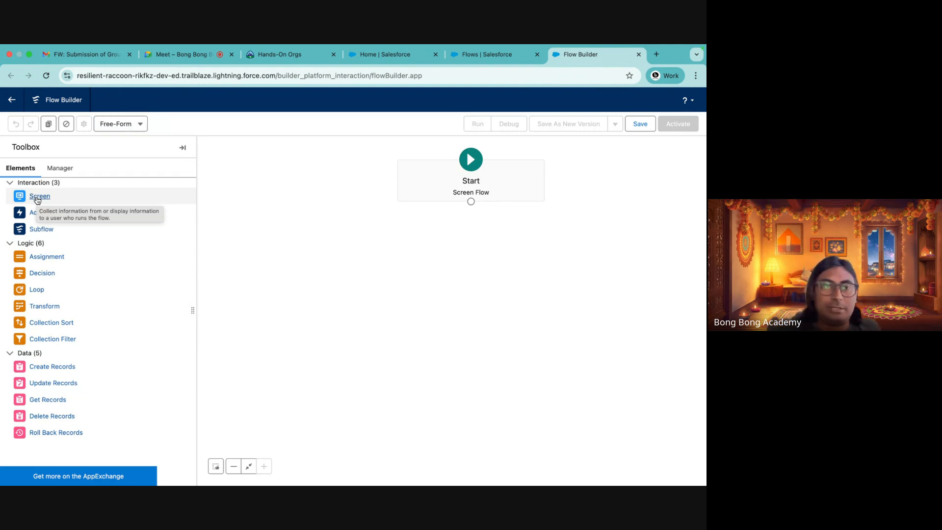
Add a Screen element to the flow canvas and browse its available components
{"action": "left_click_drag", "start_coordinate": [37, 198], "coordinate": [356, 260]}
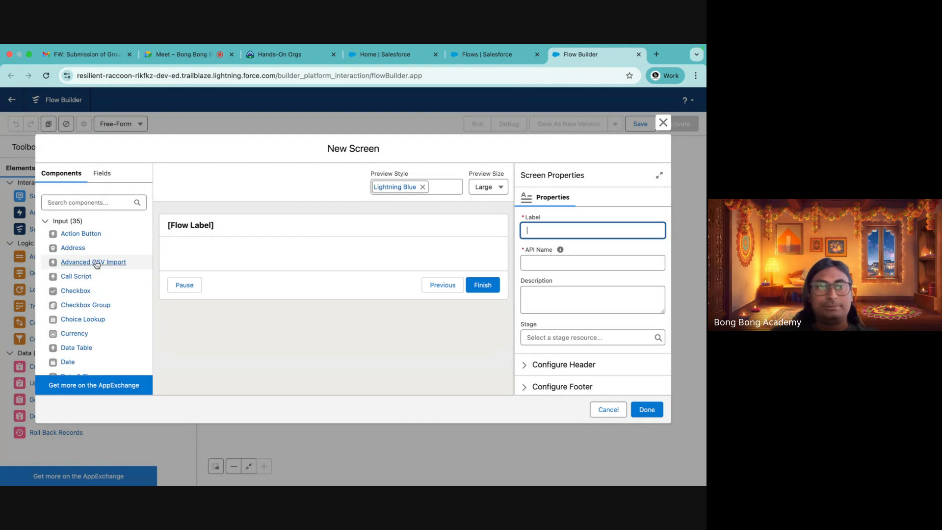
{"action": "scroll", "coordinate": [91, 308], "scroll_direction": "down", "scroll_amount": 3}
{"action": "scroll", "coordinate": [91, 308], "scroll_direction": "down", "scroll_amount": 10}
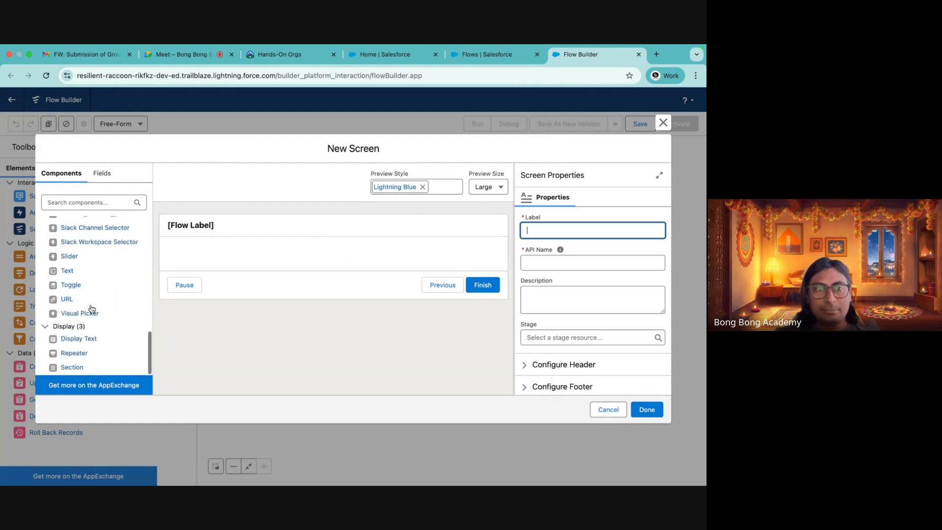
{"action": "scroll", "coordinate": [91, 308], "scroll_direction": "up", "scroll_amount": 15}
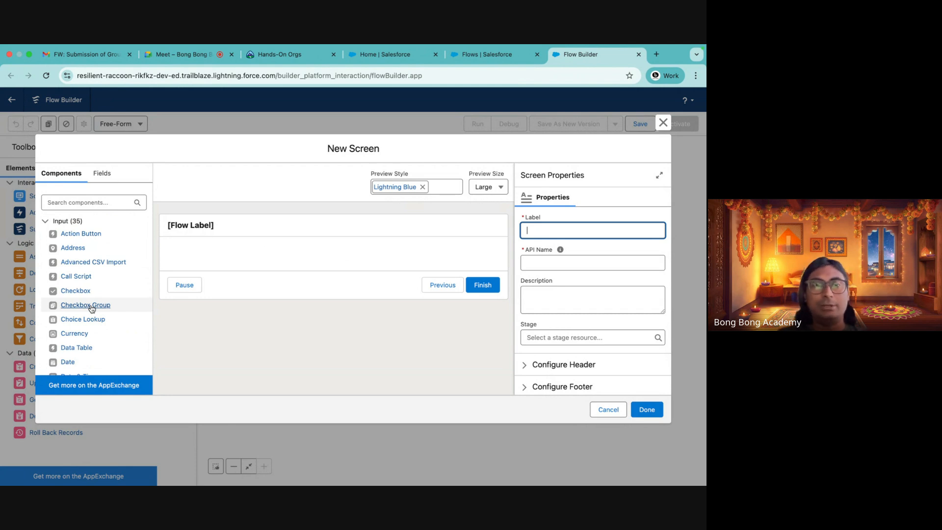
{"action": "scroll", "coordinate": [99, 293], "scroll_direction": "down", "scroll_amount": 10}
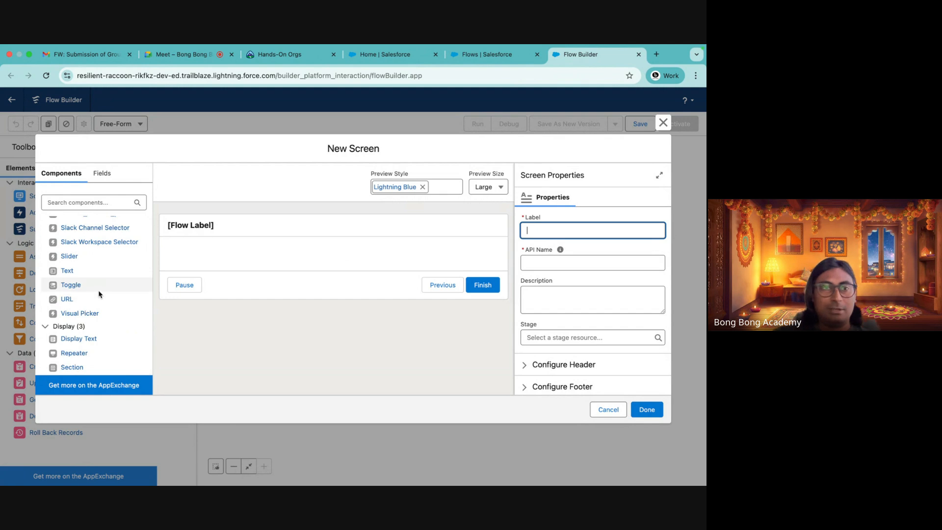
Set the screen's label to Create Bulk Contacts with API name Create_Bulk_Contacts
{"action": "left_click", "coordinate": [216, 224]}
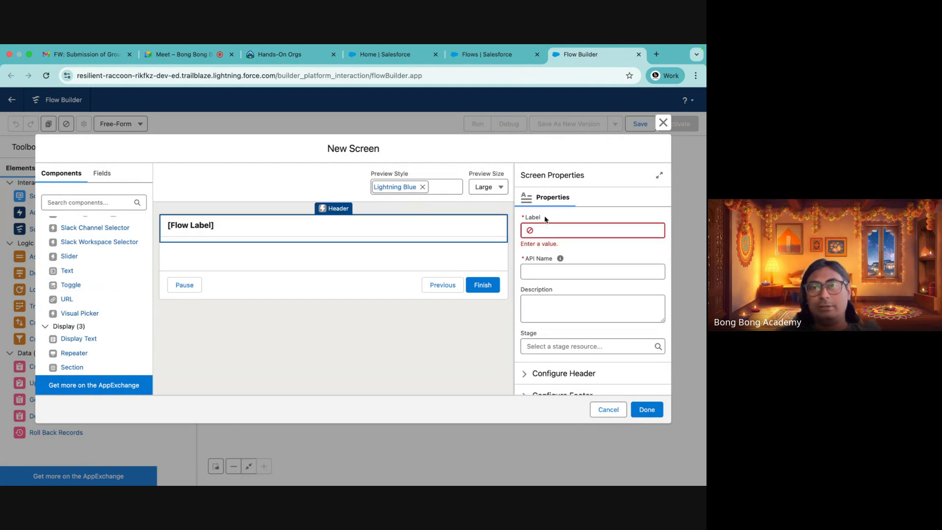
{"action": "left_click", "coordinate": [537, 229]}
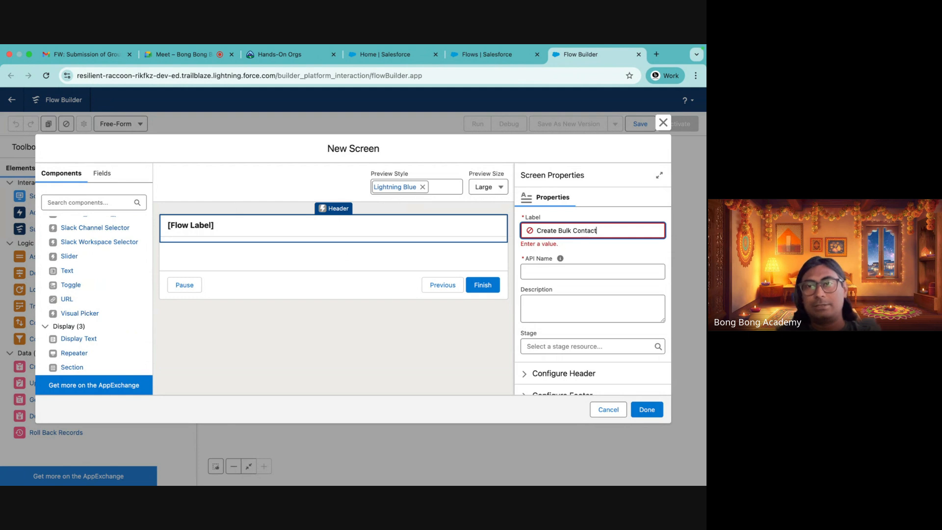
{"action": "left_click", "coordinate": [601, 269]}
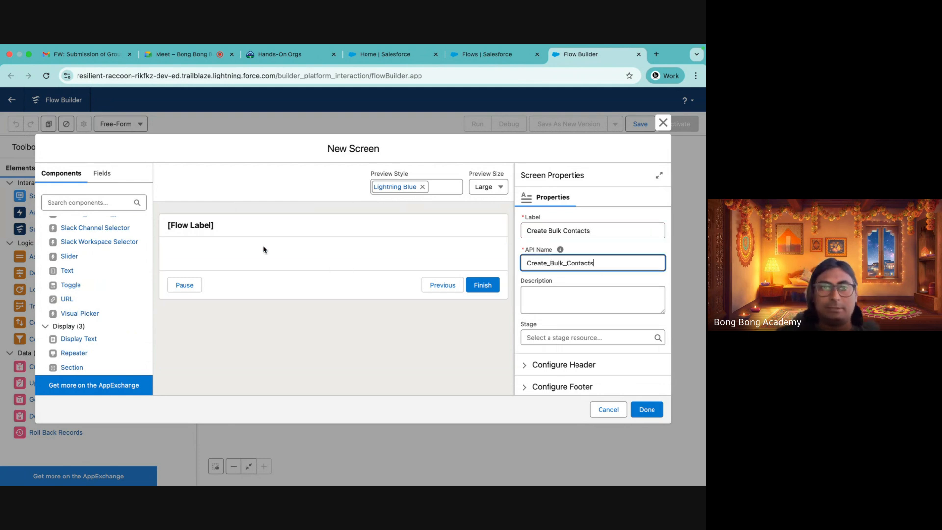
{"action": "left_click", "coordinate": [238, 235]}
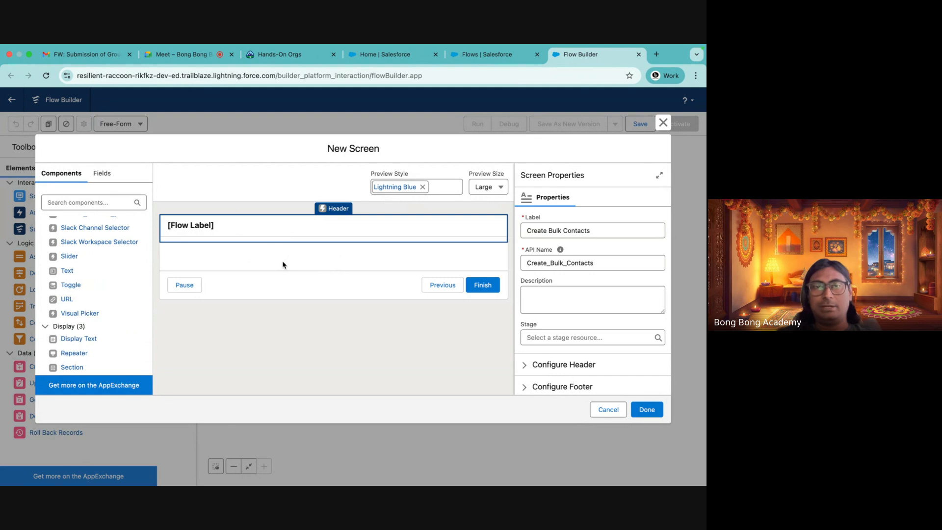
{"action": "left_click", "coordinate": [542, 365]}
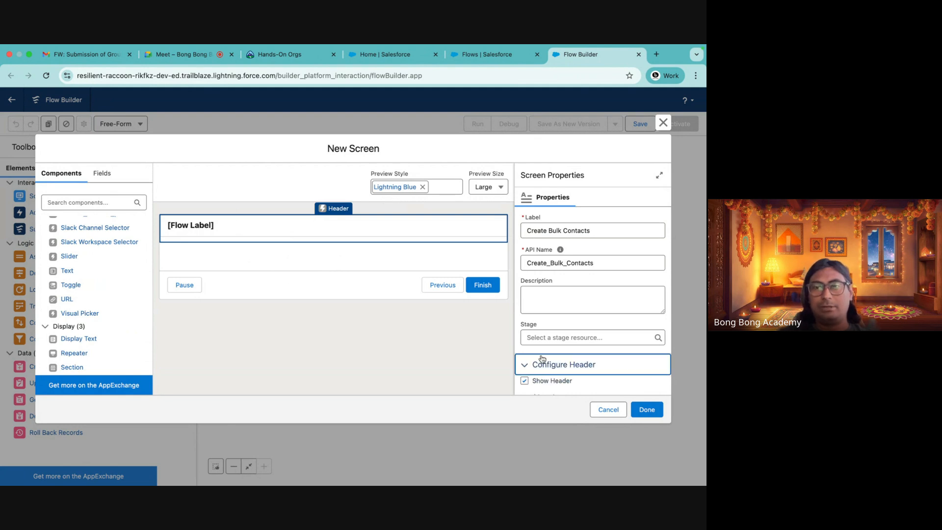
{"action": "scroll", "coordinate": [542, 363], "scroll_direction": "down", "scroll_amount": 2}
Add a Repeater component to the screen
{"action": "left_click", "coordinate": [241, 255]}
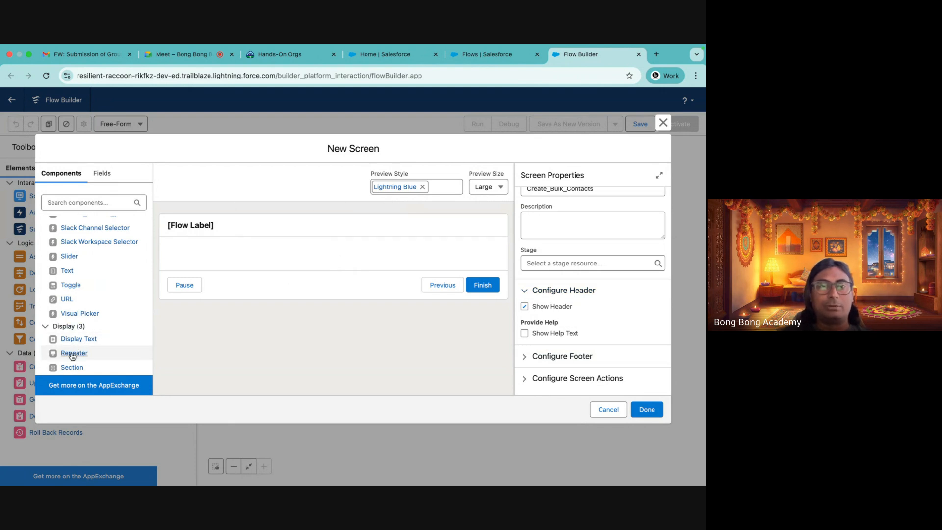
{"action": "left_click_drag", "start_coordinate": [73, 352], "coordinate": [219, 259]}
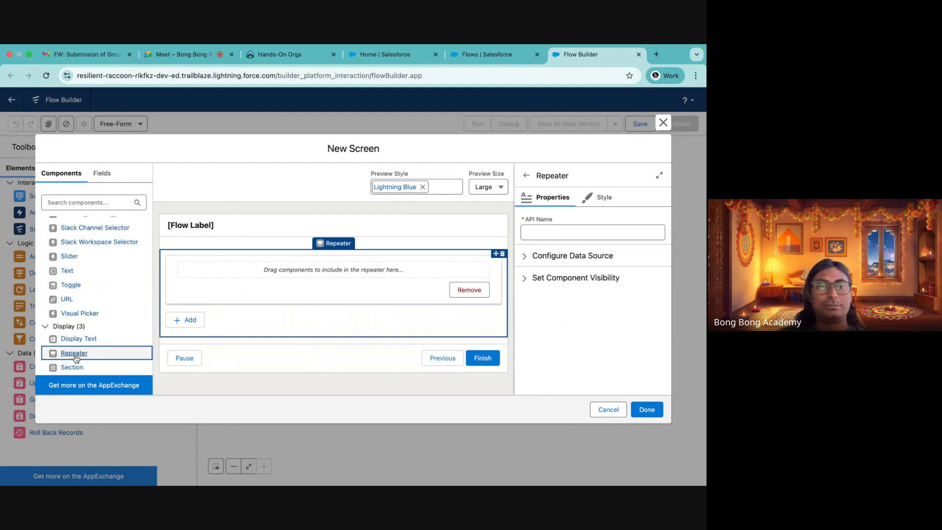
Place a Name input component inside the Repeater
{"action": "scroll", "coordinate": [86, 275], "scroll_direction": "up", "scroll_amount": 10}
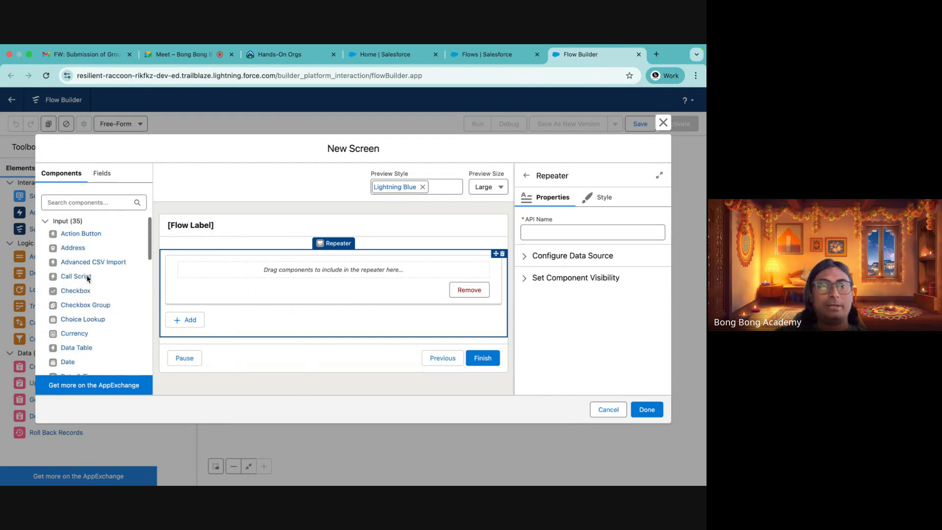
{"action": "scroll", "coordinate": [87, 330], "scroll_direction": "down", "scroll_amount": 5}
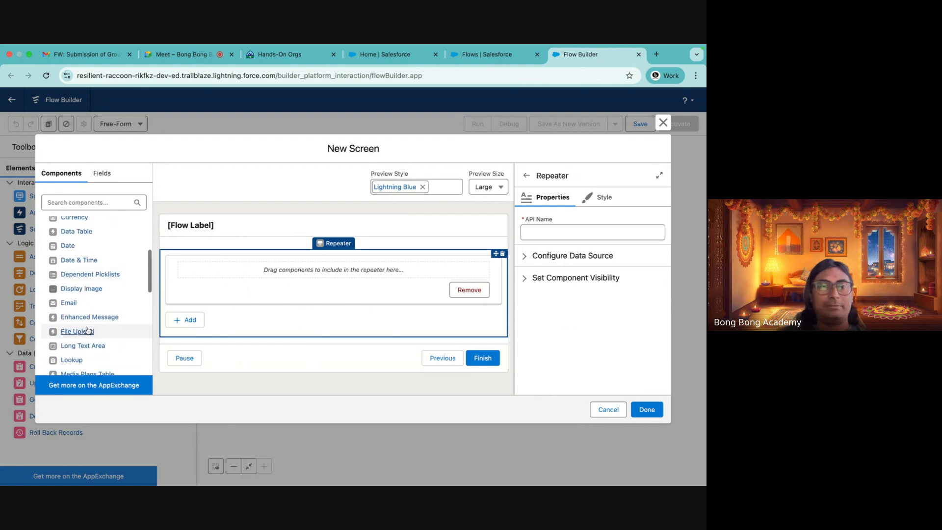
{"action": "left_click_drag", "start_coordinate": [68, 351], "coordinate": [242, 271]}
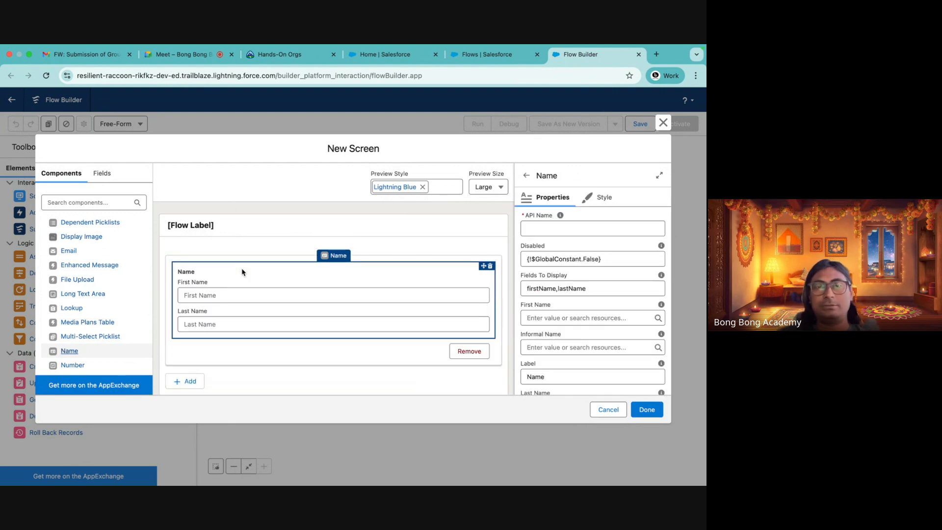
{"action": "scroll", "coordinate": [242, 271], "scroll_direction": "down", "scroll_amount": 2}
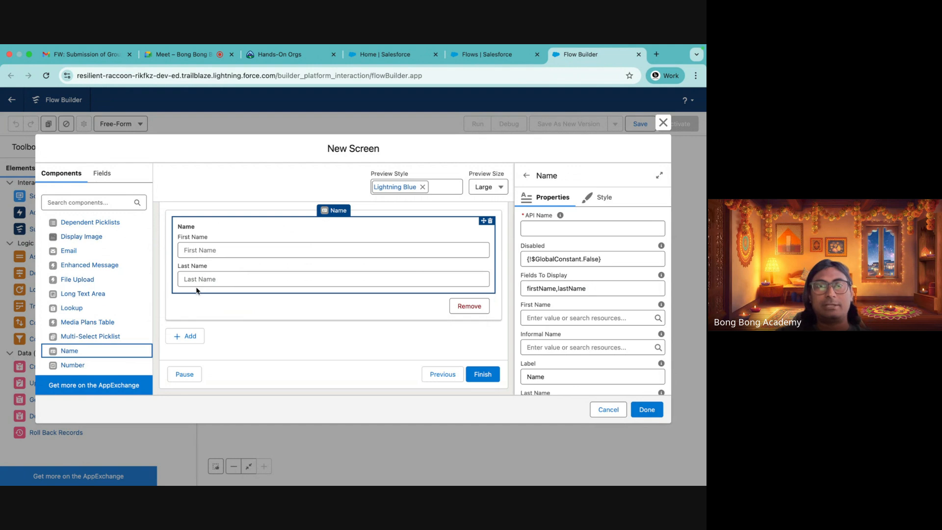
{"action": "scroll", "coordinate": [203, 250], "scroll_direction": "up", "scroll_amount": 2}
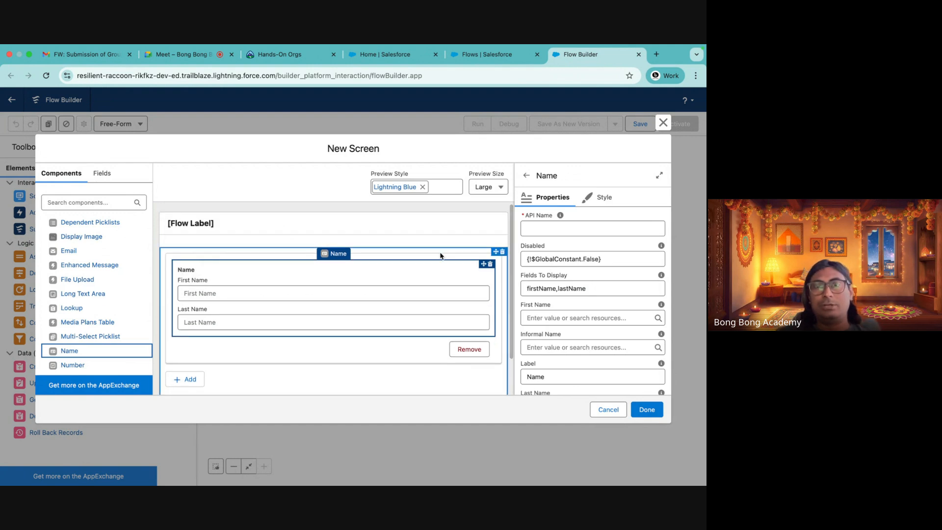
Set the Name component's API name to NewContact
{"action": "left_click", "coordinate": [538, 228]}
{"action": "type", "text": "Ne"}
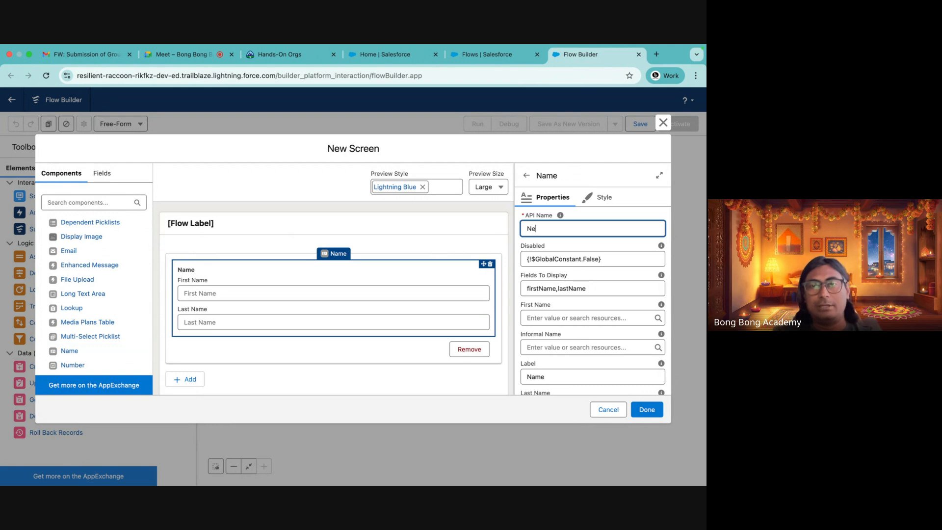
{"action": "type", "text": "wContact"}
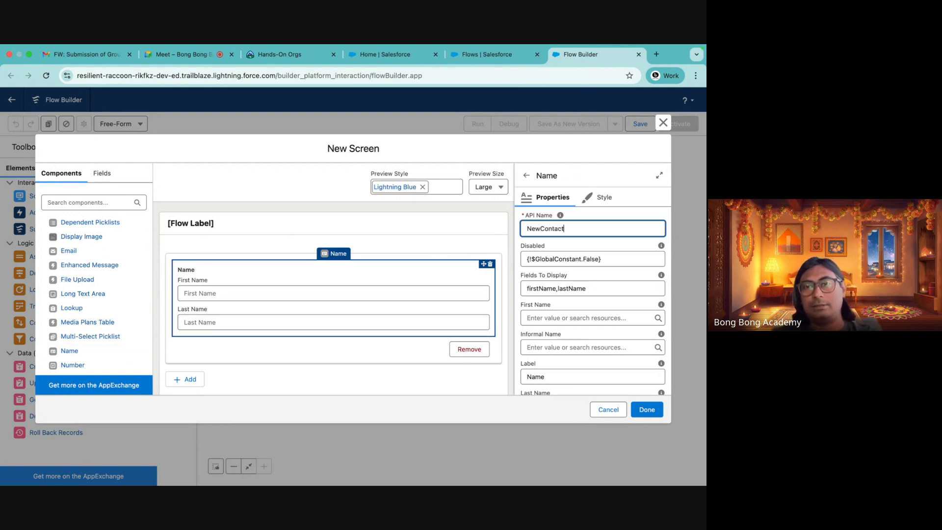
{"action": "left_click", "coordinate": [584, 152]}
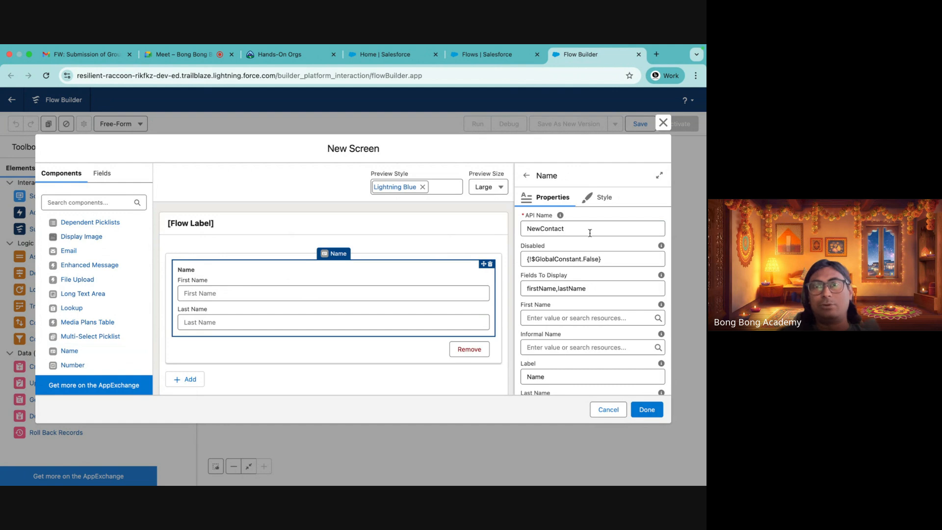
Review the Name component's remaining properties and try to close the screen editor
{"action": "scroll", "coordinate": [578, 341], "scroll_direction": "down", "scroll_amount": 2}
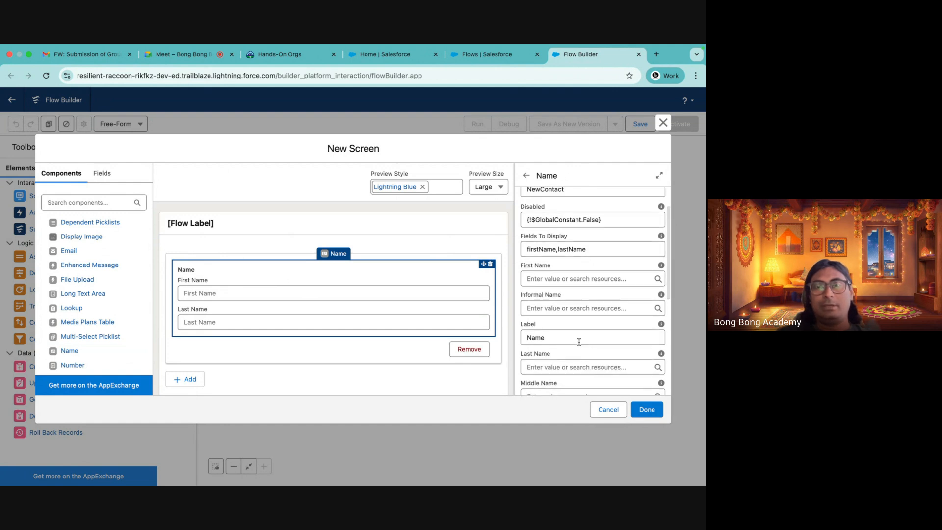
{"action": "scroll", "coordinate": [579, 341], "scroll_direction": "down", "scroll_amount": 2}
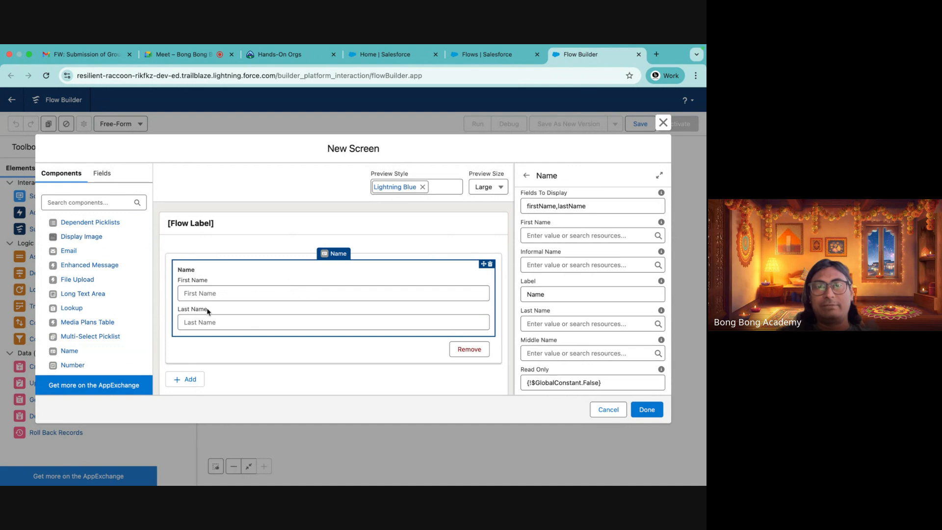
{"action": "scroll", "coordinate": [326, 323], "scroll_direction": "down", "scroll_amount": 1}
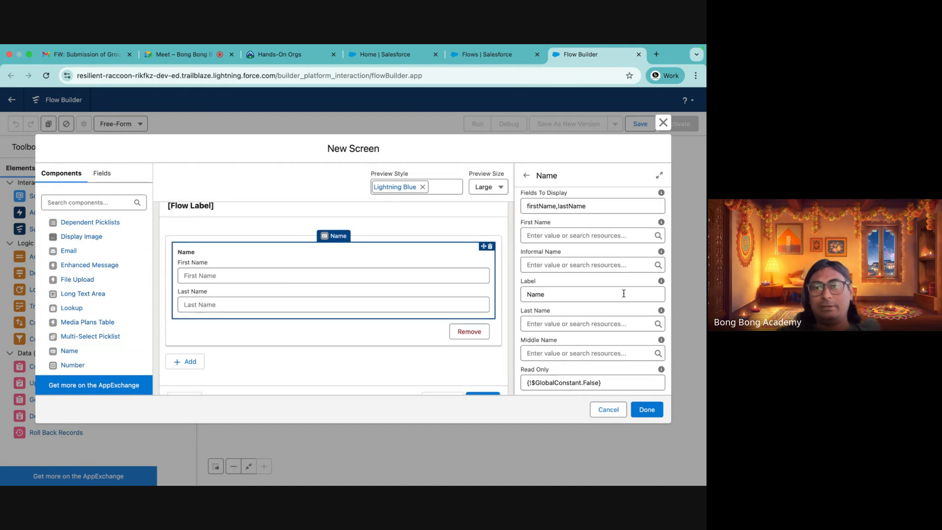
{"action": "scroll", "coordinate": [623, 293], "scroll_direction": "down", "scroll_amount": 7}
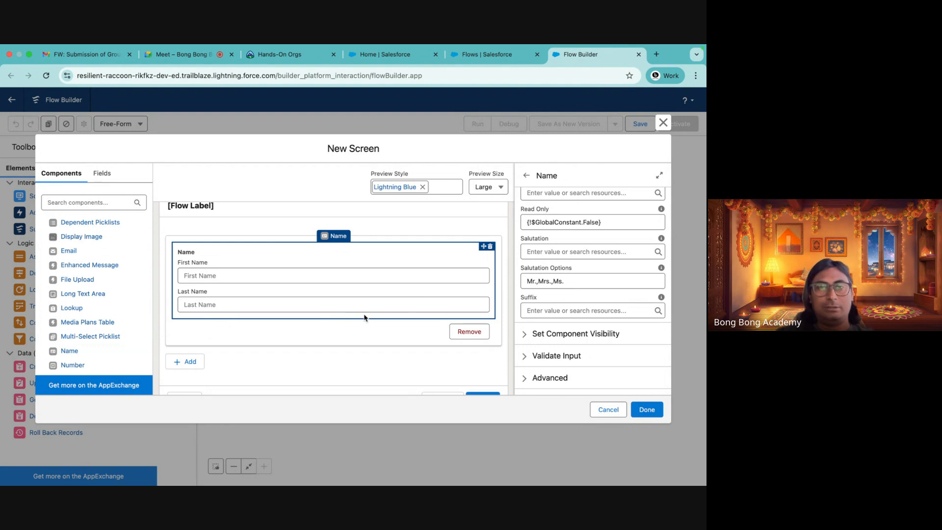
{"action": "scroll", "coordinate": [348, 331], "scroll_direction": "down", "scroll_amount": 1}
{"action": "scroll", "coordinate": [348, 331], "scroll_direction": "up", "scroll_amount": 2}
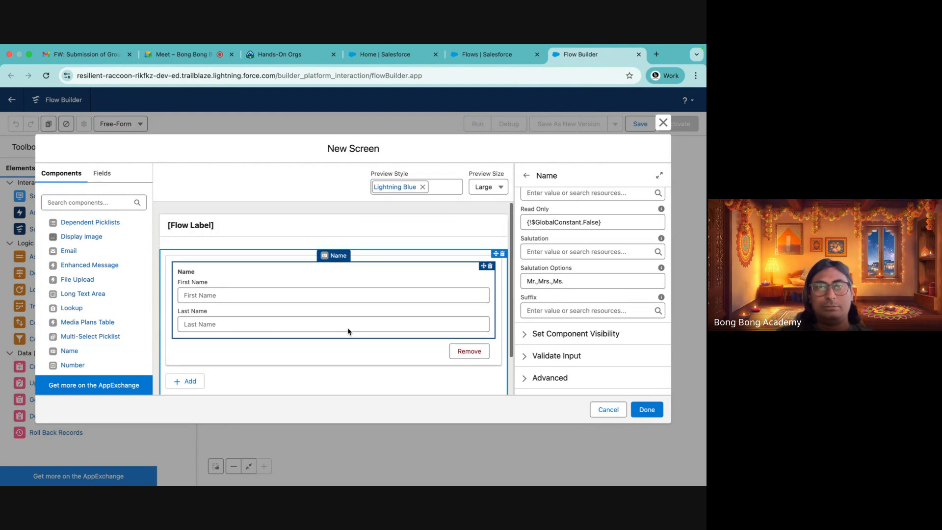
{"action": "scroll", "coordinate": [348, 331], "scroll_direction": "down", "scroll_amount": 2}
{"action": "left_click", "coordinate": [646, 410]}
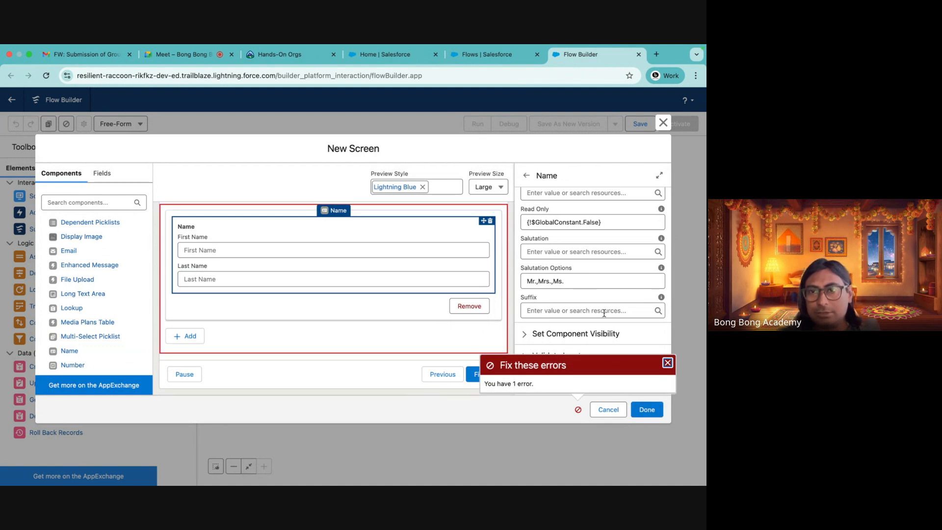
Set the Repeater's API name to ContactRepeater and close the screen editor
{"action": "left_click", "coordinate": [542, 331]}
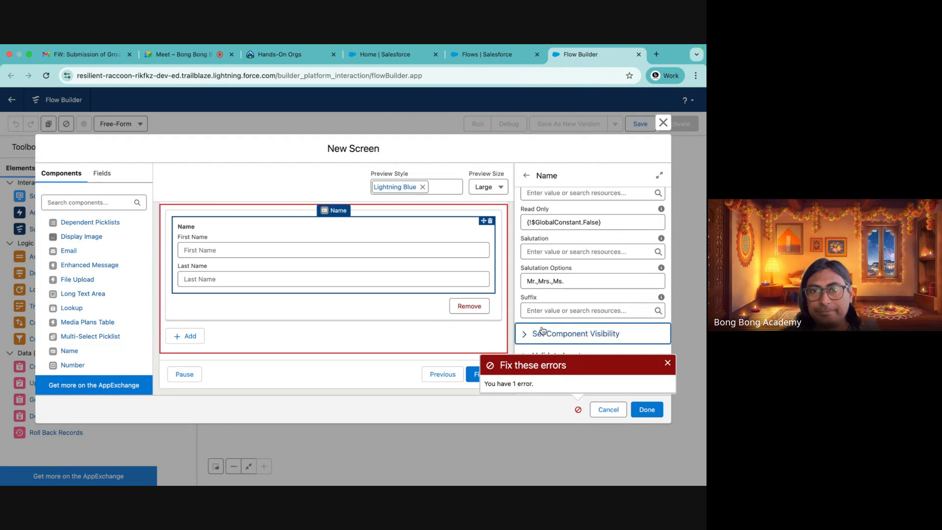
{"action": "scroll", "coordinate": [542, 331], "scroll_direction": "down", "scroll_amount": 2}
{"action": "scroll", "coordinate": [542, 331], "scroll_direction": "up", "scroll_amount": 5}
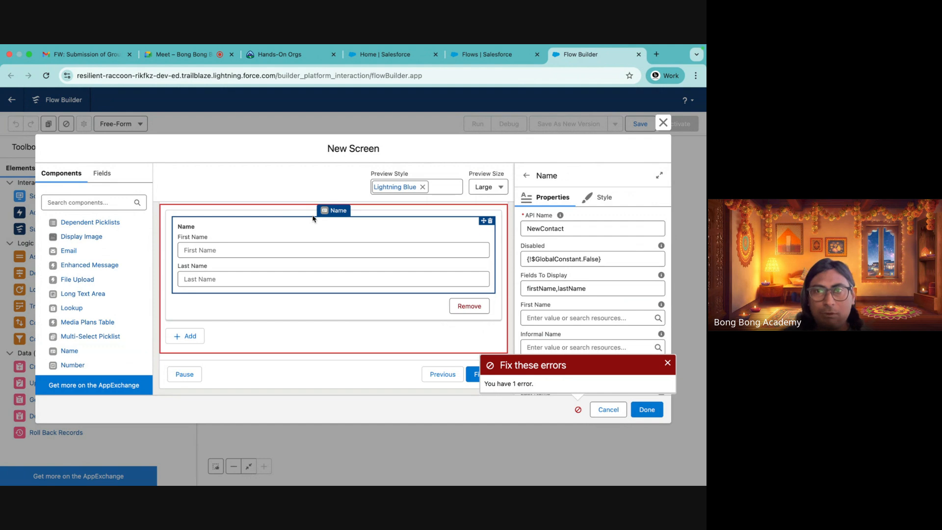
{"action": "scroll", "coordinate": [313, 218], "scroll_direction": "up", "scroll_amount": 2}
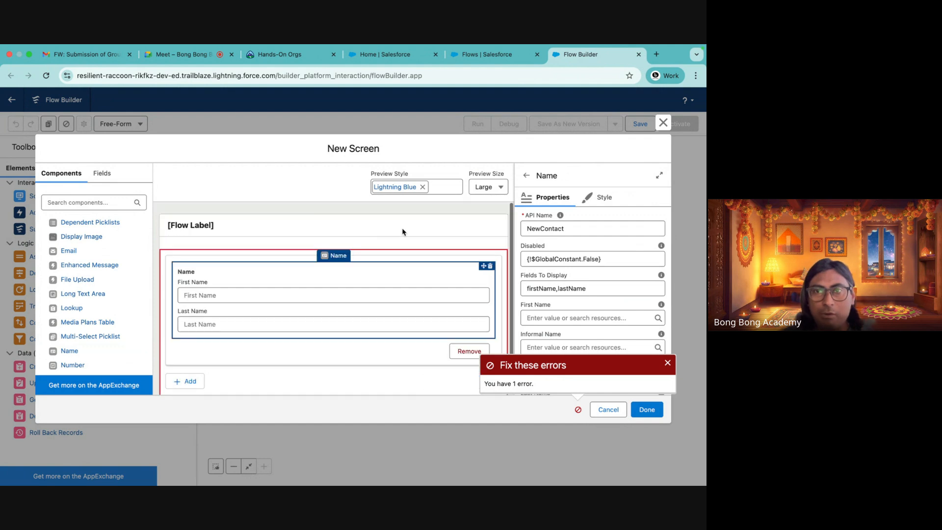
{"action": "left_click", "coordinate": [294, 256]}
{"action": "left_click", "coordinate": [578, 227]}
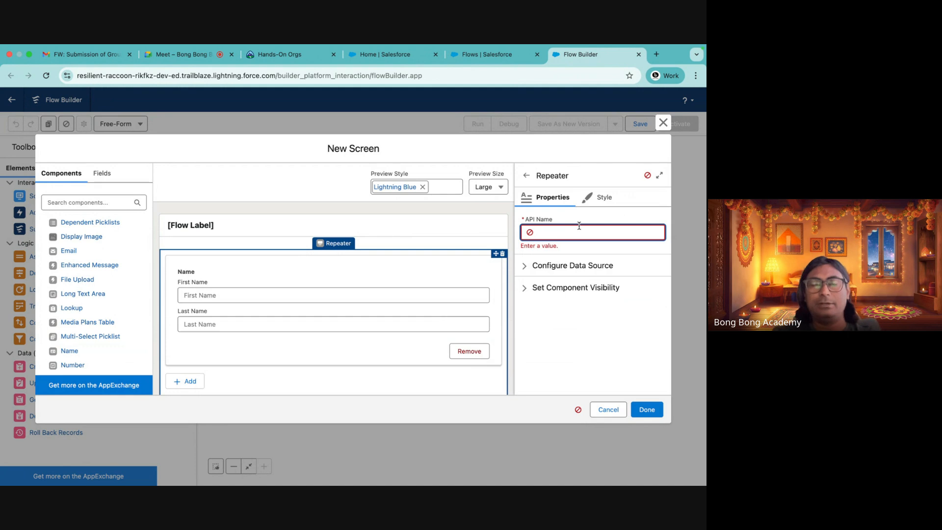
{"action": "type", "text": "Cont"}
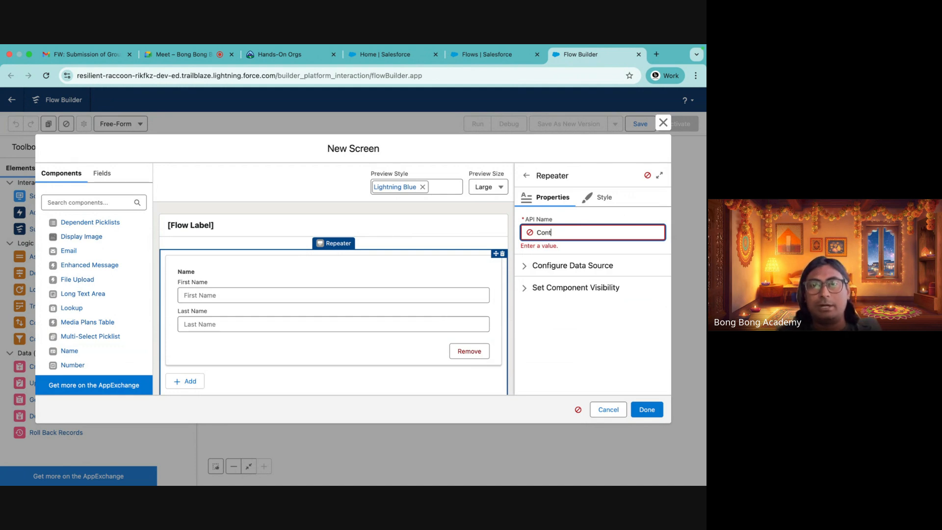
{"action": "type", "text": "actRepea"}
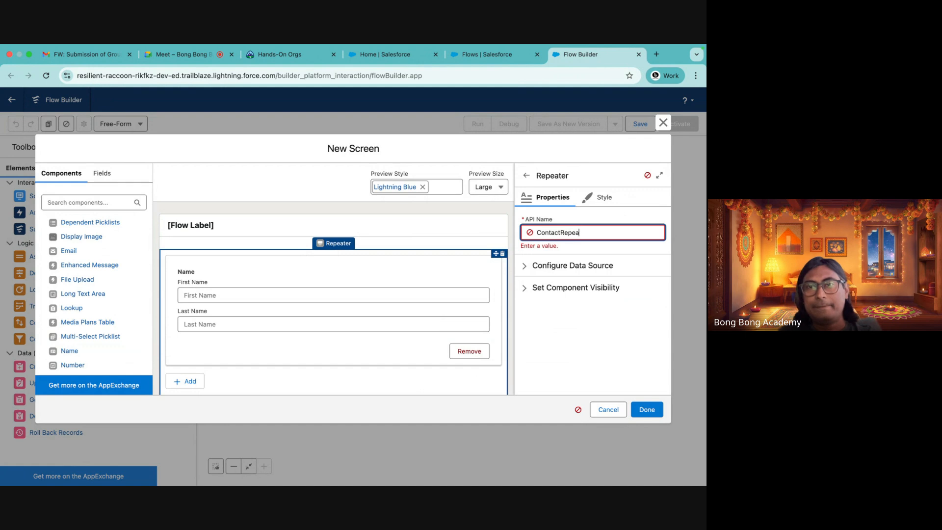
{"action": "type", "text": "ter"}
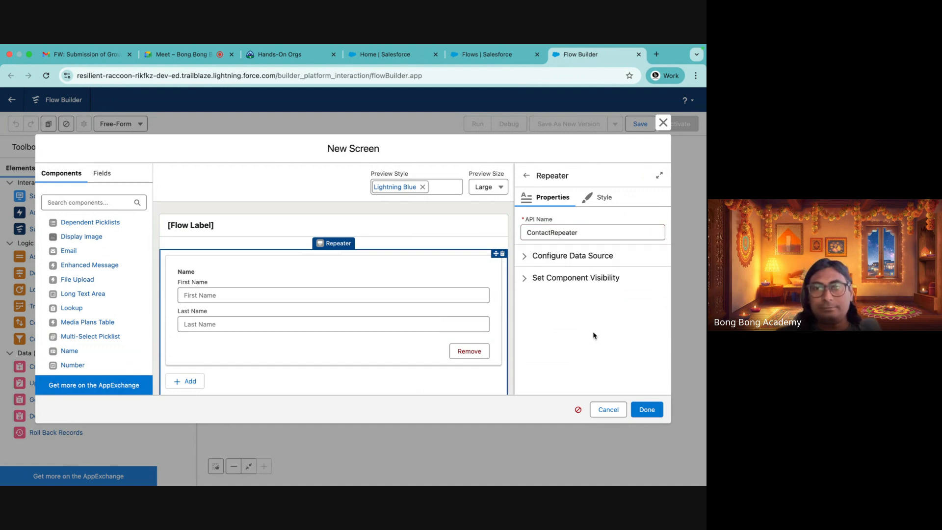
{"action": "left_click", "coordinate": [646, 410]}
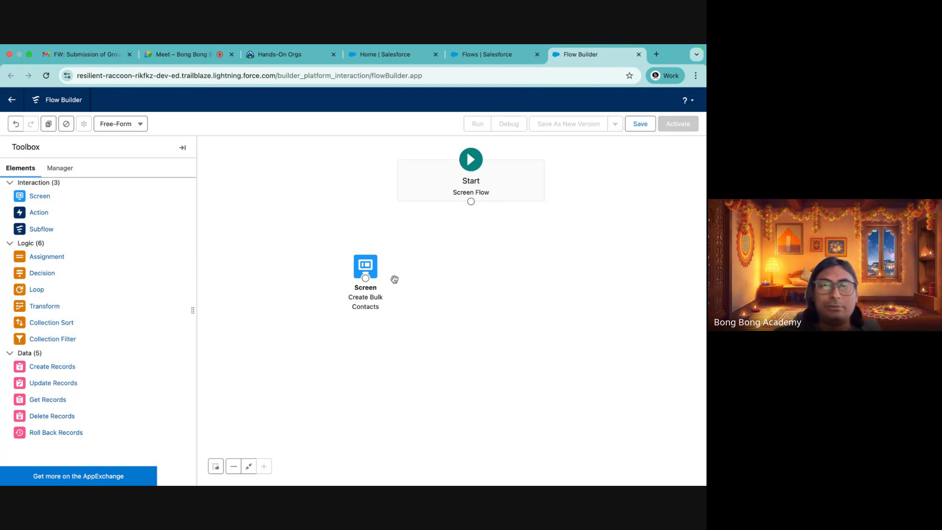
Connect Start to the Create Bulk Contacts screen and save the flow as Bulk Contact Creation Screen
{"action": "left_click_drag", "start_coordinate": [367, 263], "coordinate": [473, 262]}
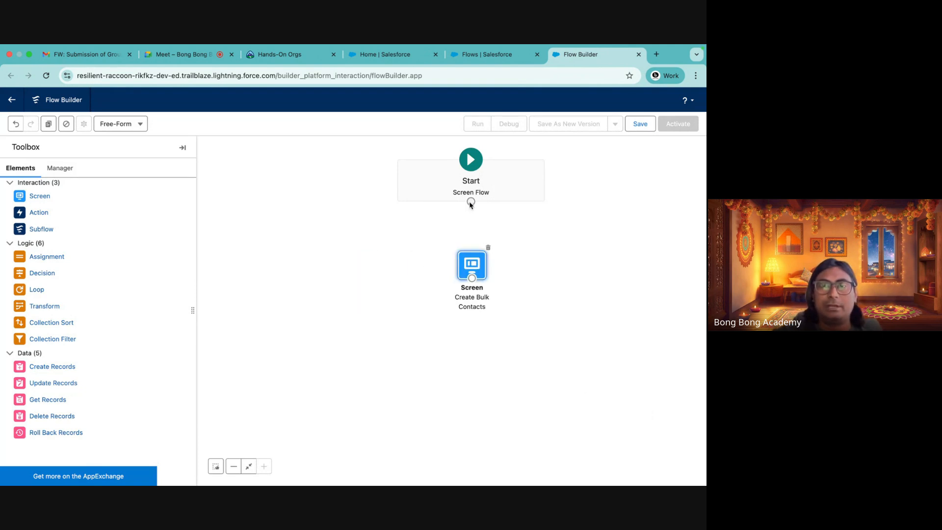
{"action": "left_click_drag", "start_coordinate": [471, 201], "coordinate": [470, 267]}
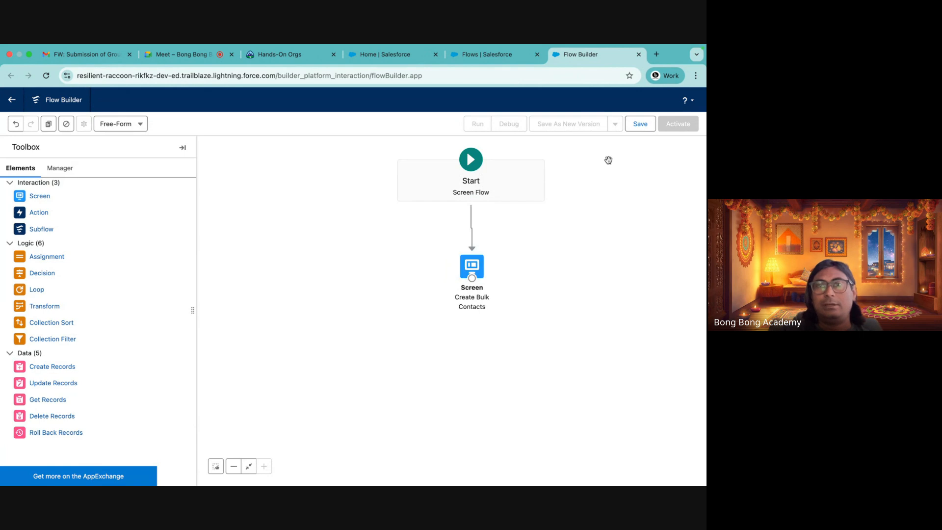
{"action": "left_click", "coordinate": [639, 123]}
{"action": "left_click", "coordinate": [258, 260]}
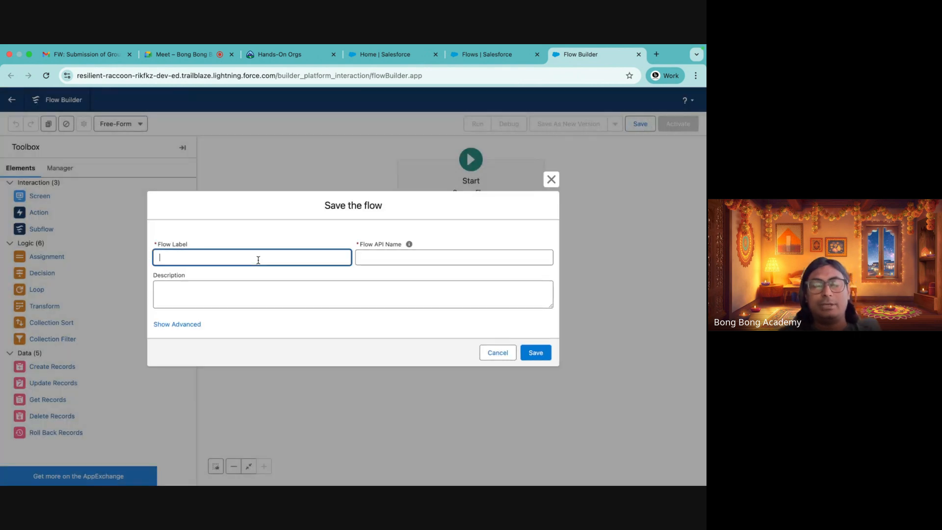
{"action": "type", "text": "Bulk C"}
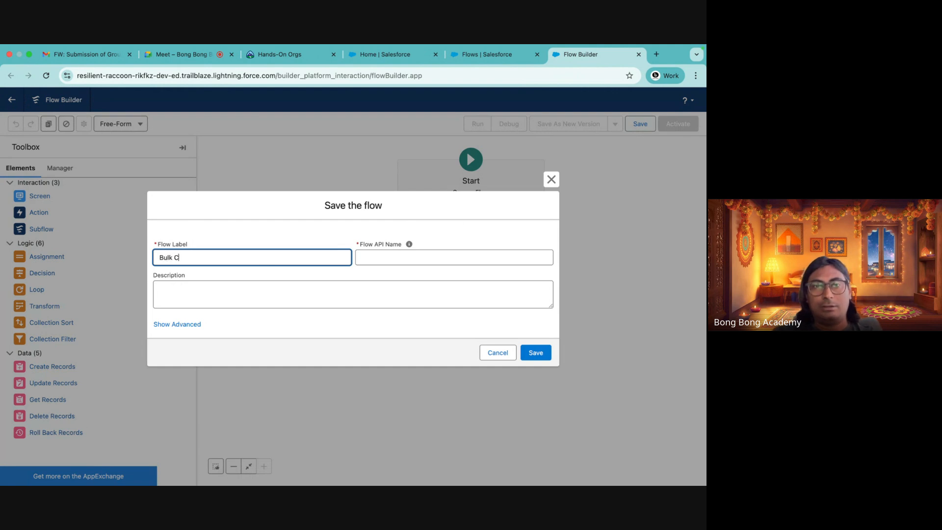
{"action": "type", "text": "ontact Creation Screen"}
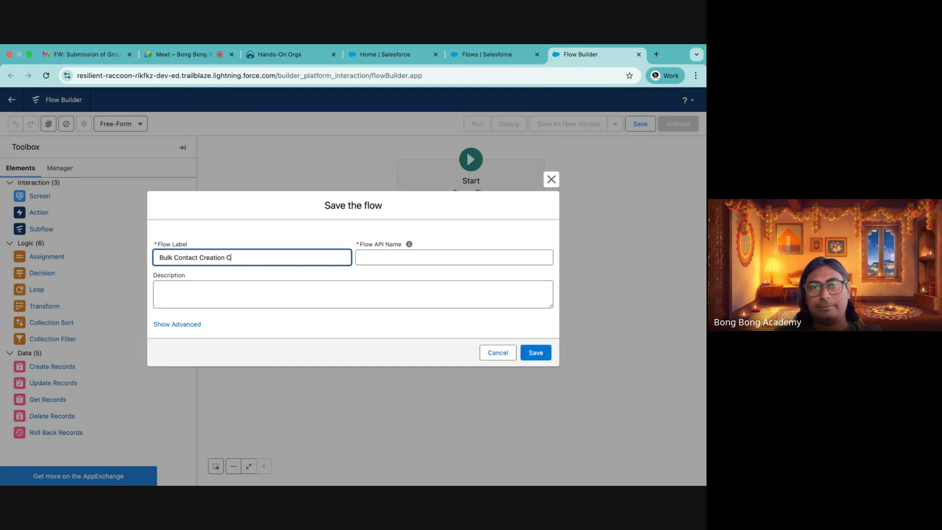
{"action": "left_click", "coordinate": [394, 254]}
{"action": "left_click", "coordinate": [534, 353]}
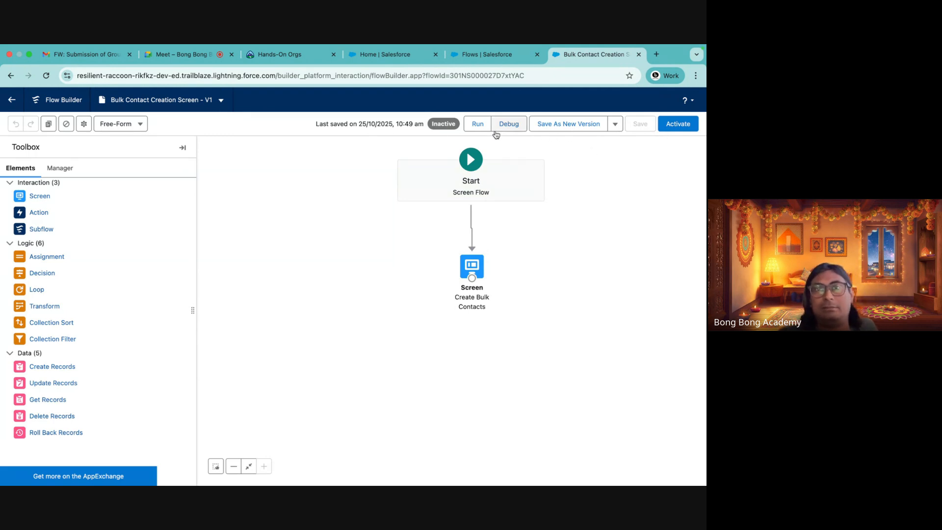
Run the flow and fill in a first and last name for the first contact entry
{"action": "left_click", "coordinate": [478, 125]}
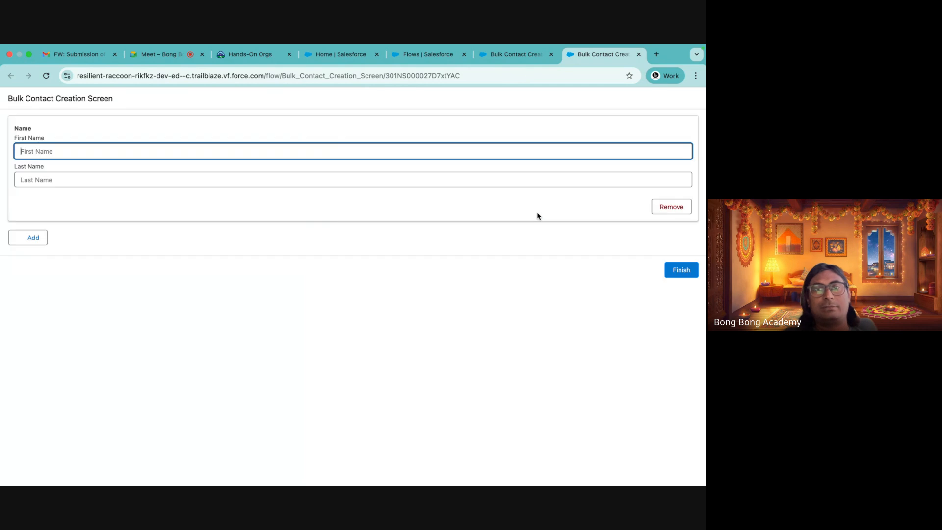
{"action": "left_click", "coordinate": [67, 156]}
{"action": "type", "text": "Aniemsh"}
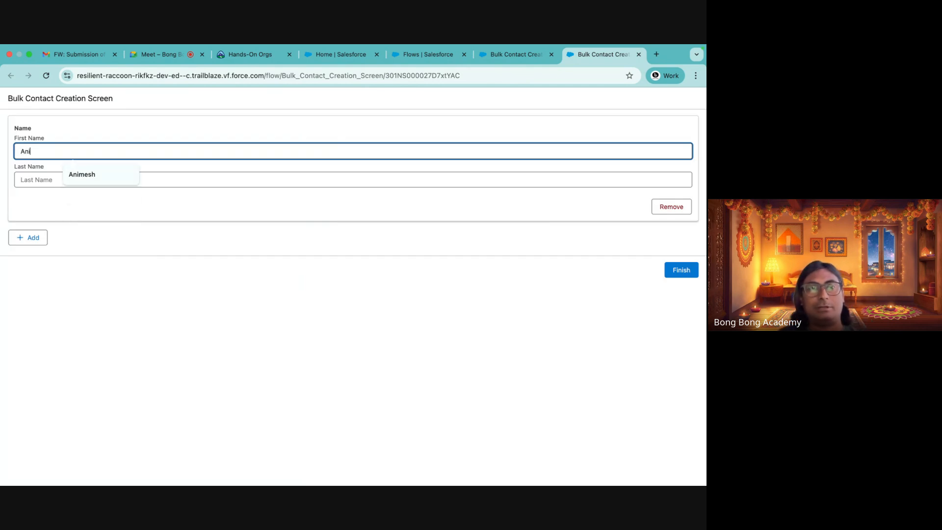
{"action": "key", "text": "BackSpace"}
{"action": "key", "text": "BackSpace"}
{"action": "key", "text": "BackSpace"}
{"action": "key", "text": "BackSpace"}
{"action": "type", "text": "m"}
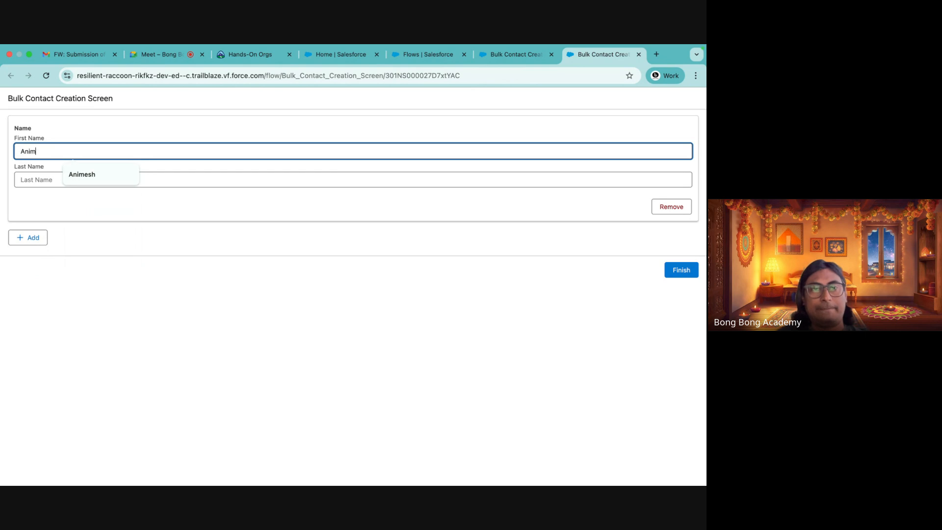
{"action": "type", "text": "eesh"}
{"action": "key", "text": "BackSpace"}
{"action": "key", "text": "BackSpace"}
{"action": "key", "text": "BackSpace"}
{"action": "type", "text": "sh"}
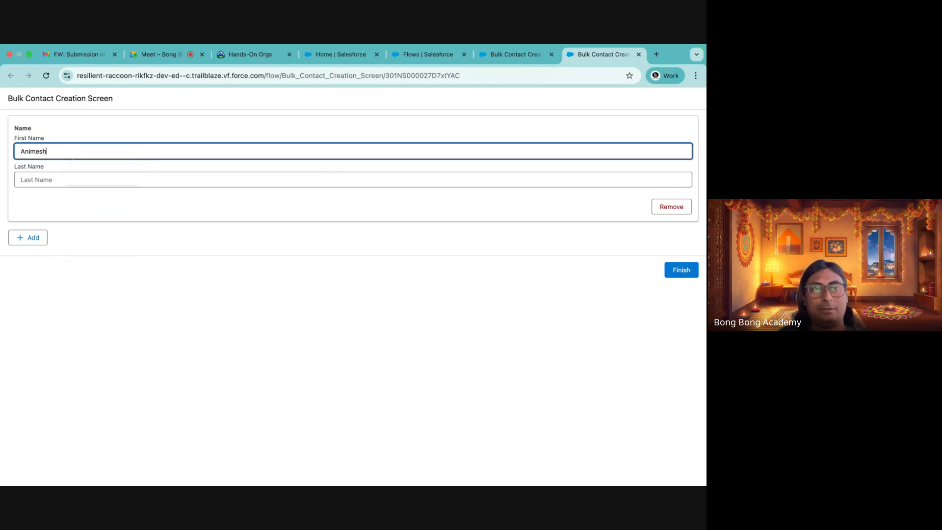
{"action": "left_click", "coordinate": [59, 178]}
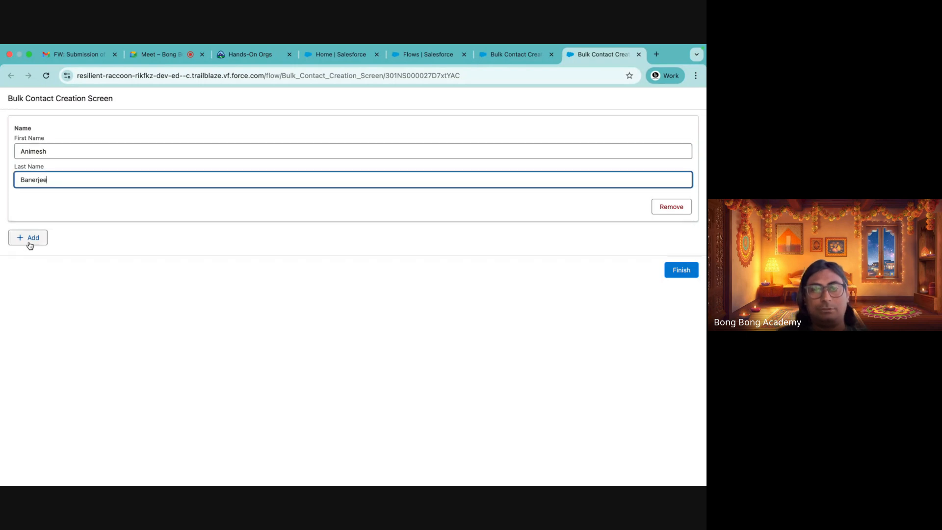
Add a second contact entry and fill in its first and last name
{"action": "left_click", "coordinate": [30, 244]}
{"action": "left_click", "coordinate": [49, 265]}
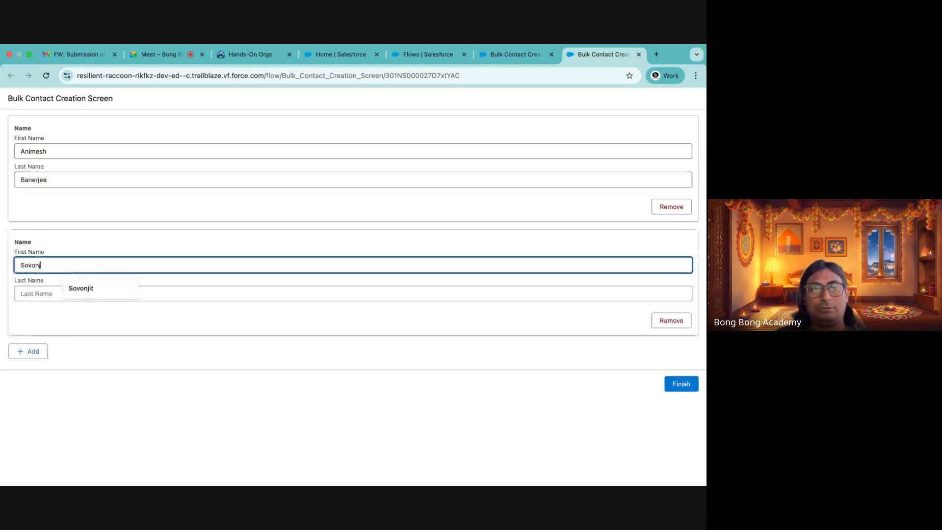
{"action": "key", "text": "Tab"}
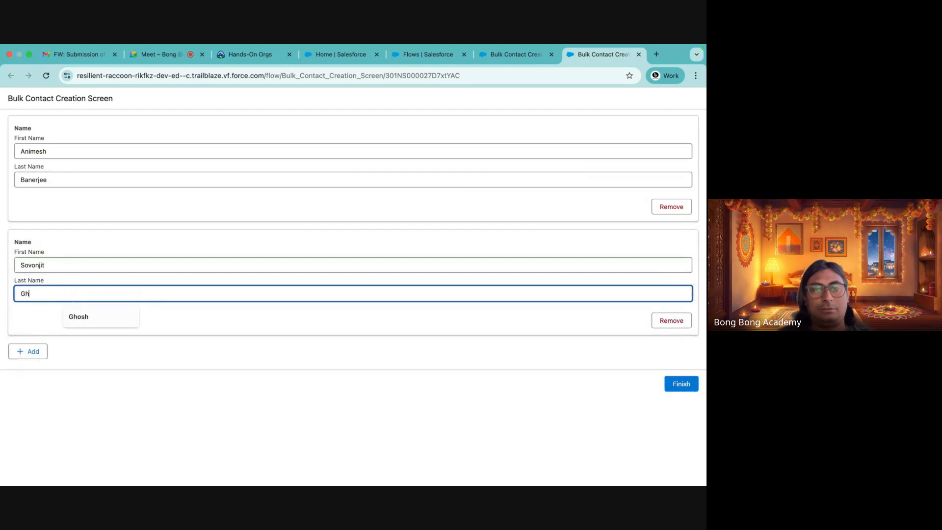
Add a third contact entry, fill in its first and last name, and finish the run
{"action": "left_click", "coordinate": [31, 351]}
{"action": "left_click", "coordinate": [45, 377]}
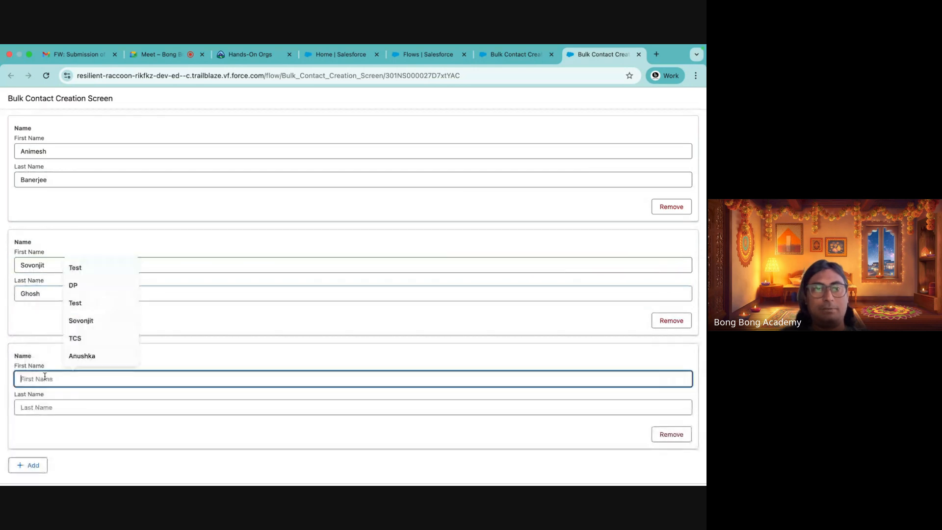
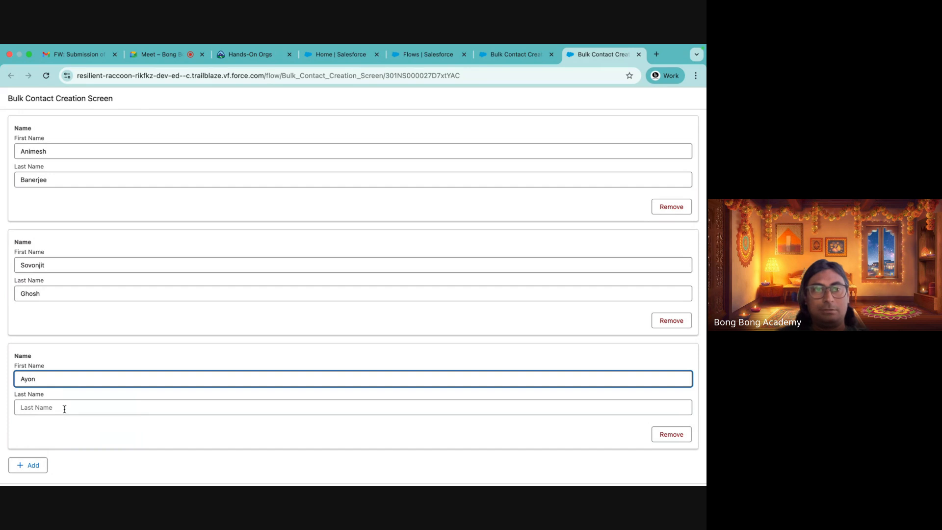
{"action": "left_click", "coordinate": [64, 408]}
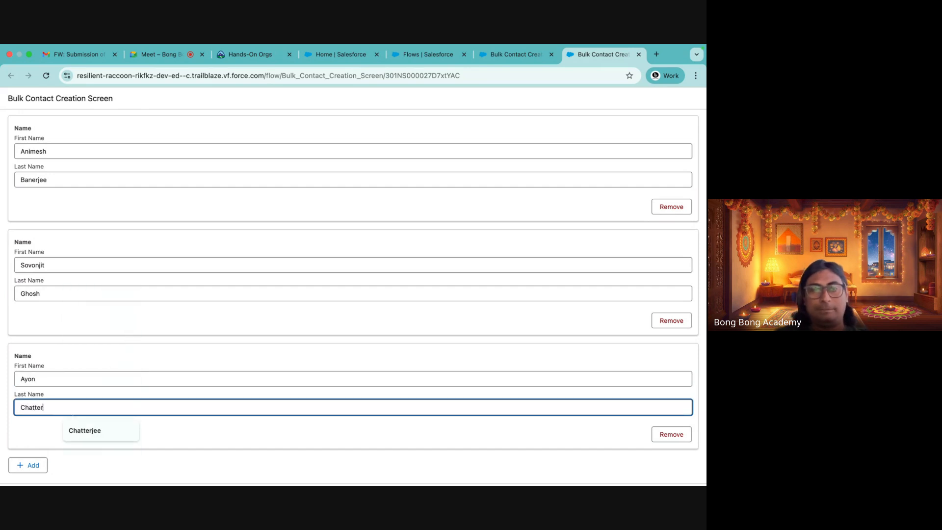
{"action": "scroll", "coordinate": [432, 361], "scroll_direction": "down", "scroll_amount": 1}
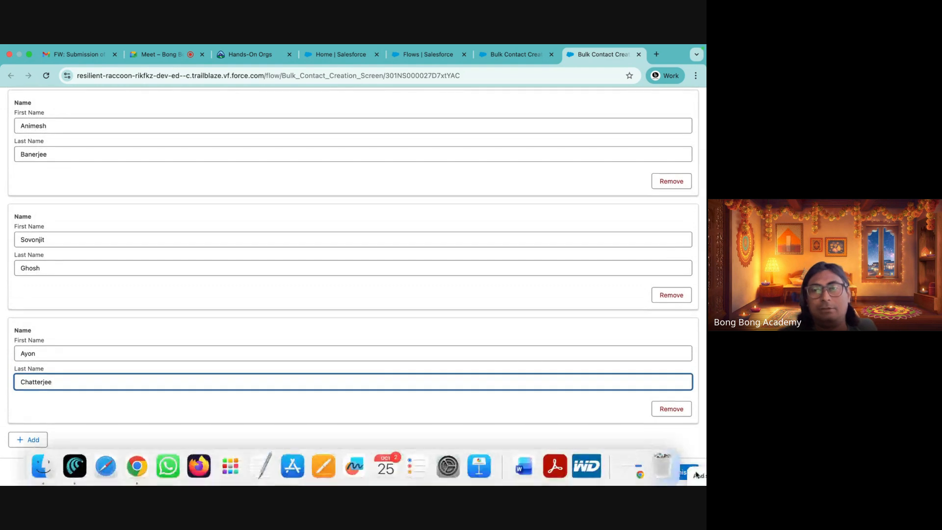
{"action": "left_click", "coordinate": [683, 473]}
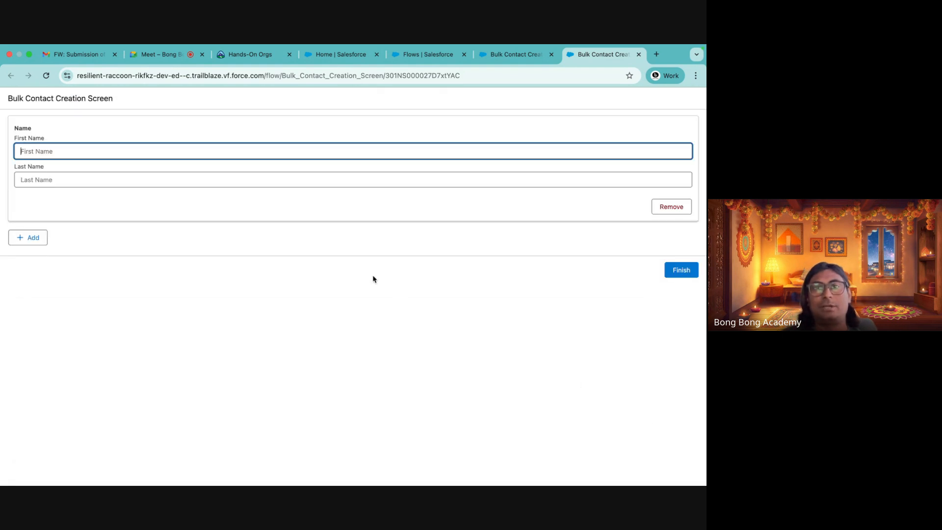
Close the run tab and reposition the Create Bulk Contacts screen beneath Start
{"action": "mouse_move", "coordinate": [696, 49]}
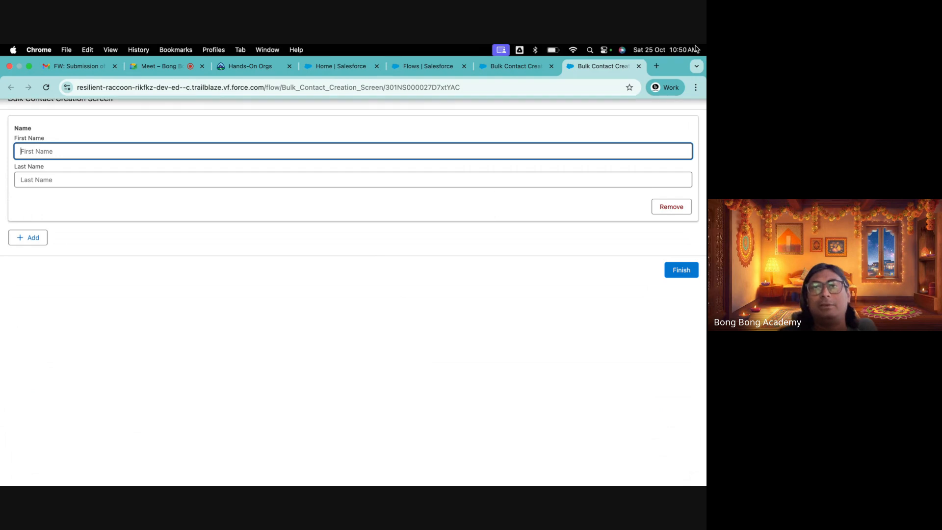
{"action": "left_click", "coordinate": [638, 66]}
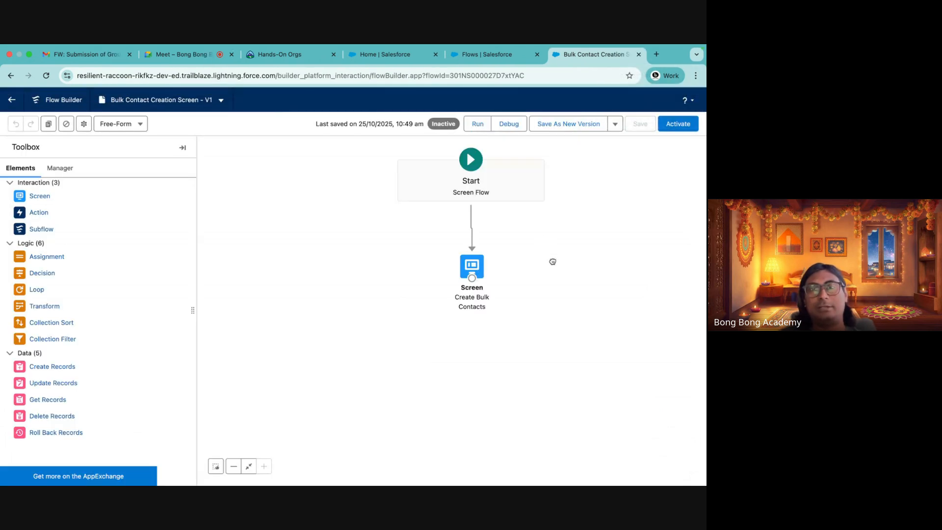
{"action": "left_click_drag", "start_coordinate": [478, 273], "coordinate": [478, 267]}
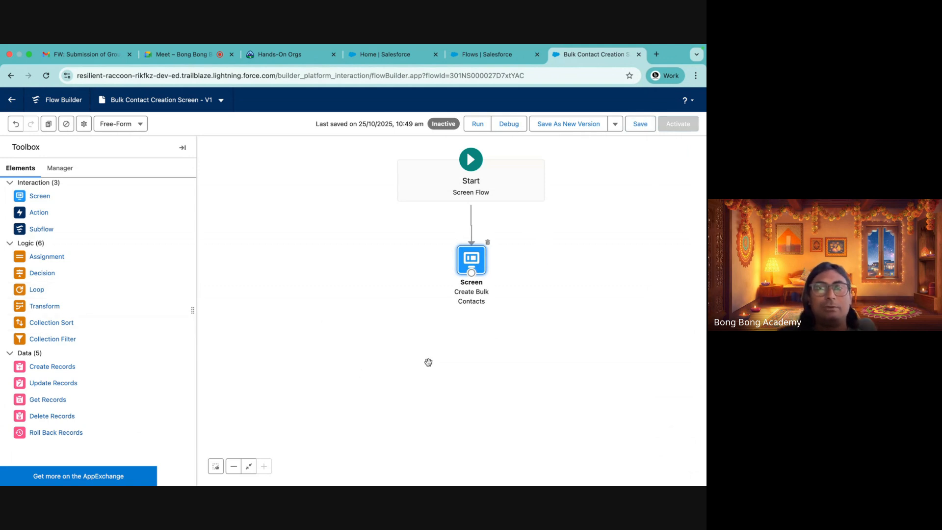
{"action": "left_click_drag", "start_coordinate": [463, 274], "coordinate": [474, 261]}
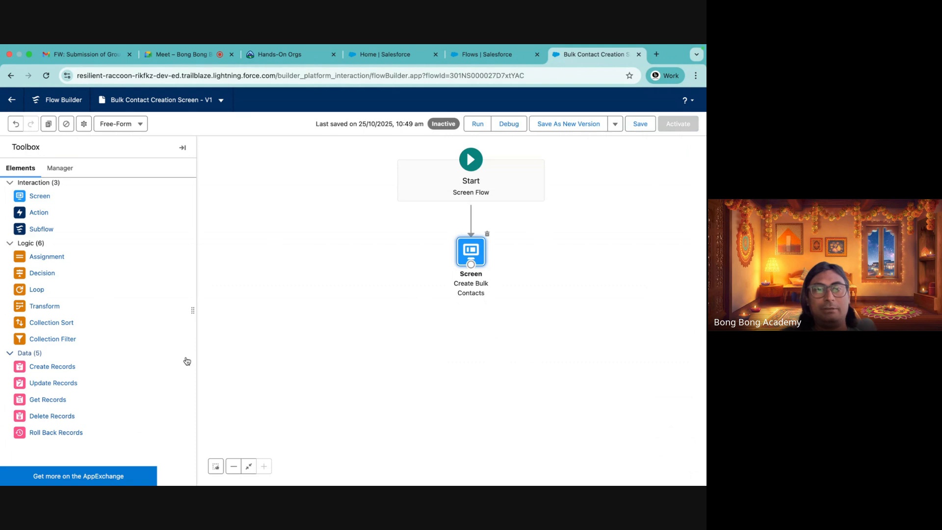
Add a Loop element labelled Iterate over Repeater, letting its API name fill in automatically
{"action": "left_click_drag", "start_coordinate": [36, 289], "coordinate": [401, 327]}
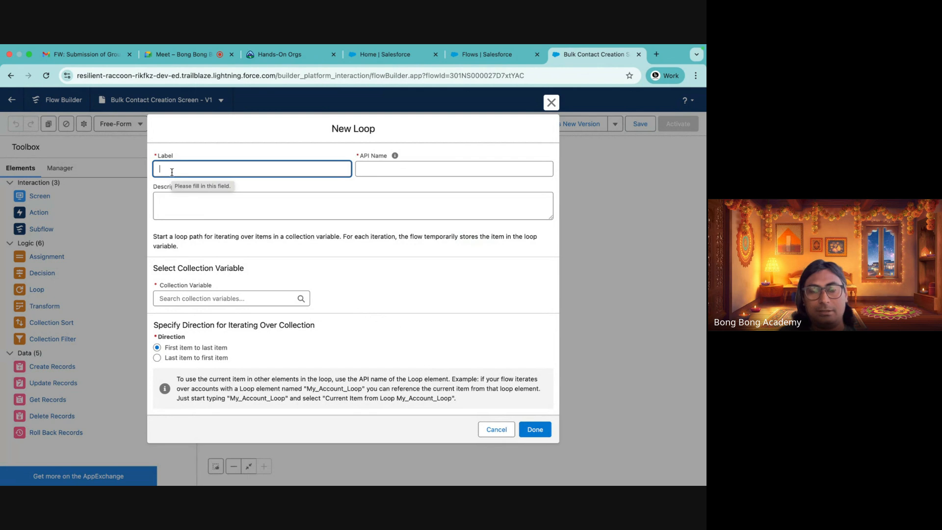
{"action": "type", "text": "G"}
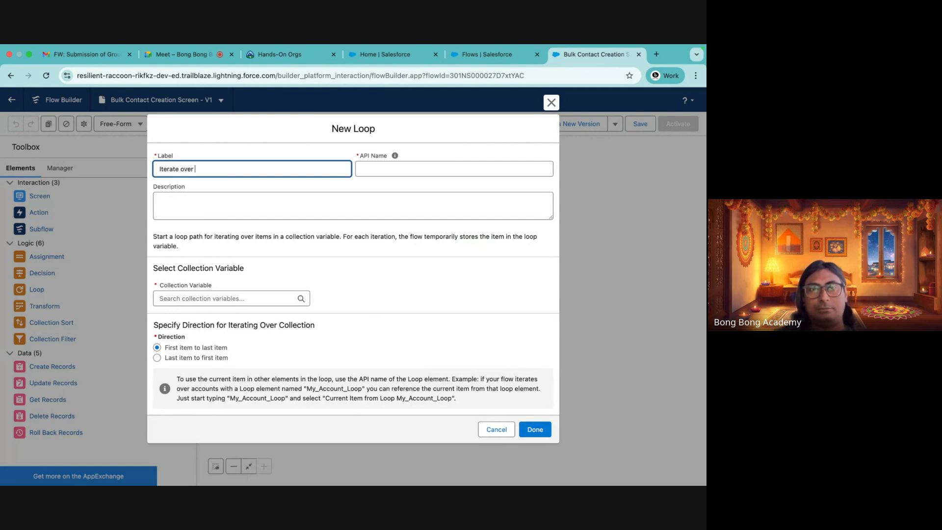
{"action": "type", "text": "co"}
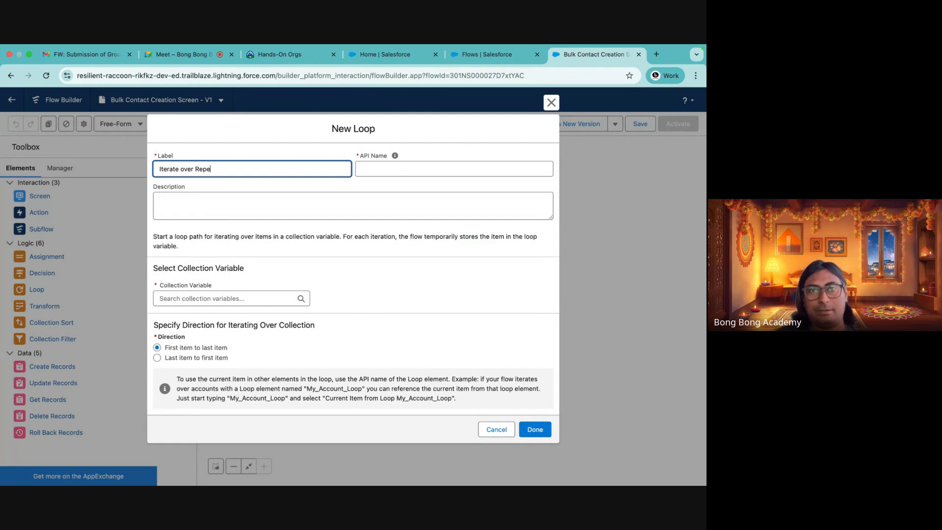
{"action": "type", "text": "ater"}
{"action": "left_click", "coordinate": [397, 165]}
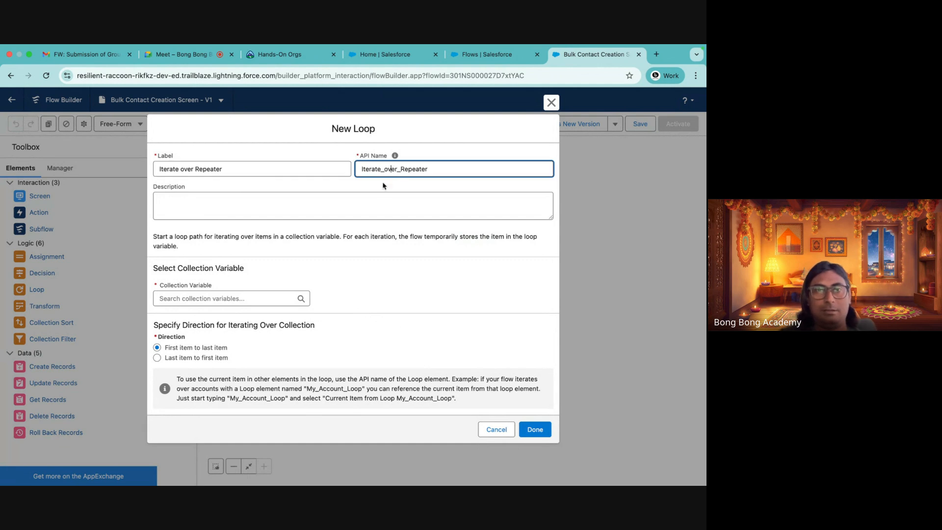
Set the loop's collection variable to All Items of the ContactRepeater on Create Bulk Contacts and save the loop
{"action": "left_click", "coordinate": [203, 300]}
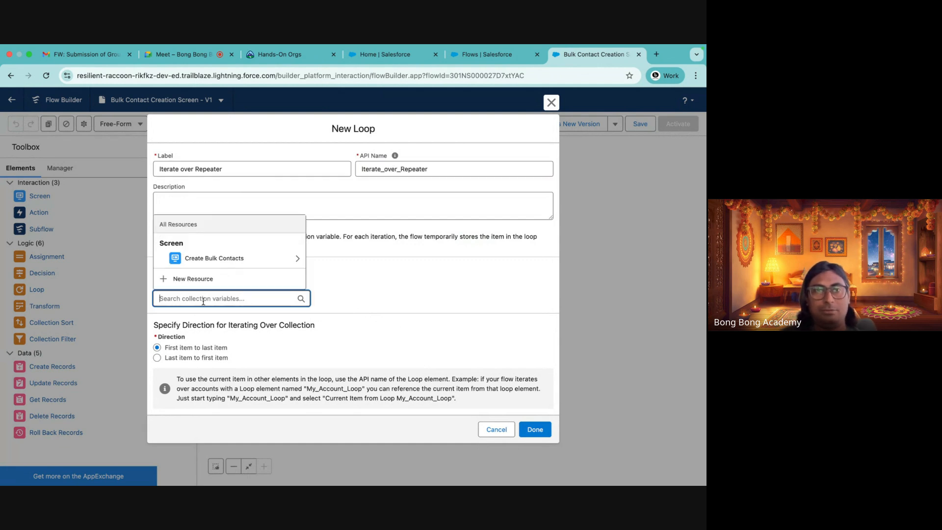
{"action": "left_click", "coordinate": [229, 258]}
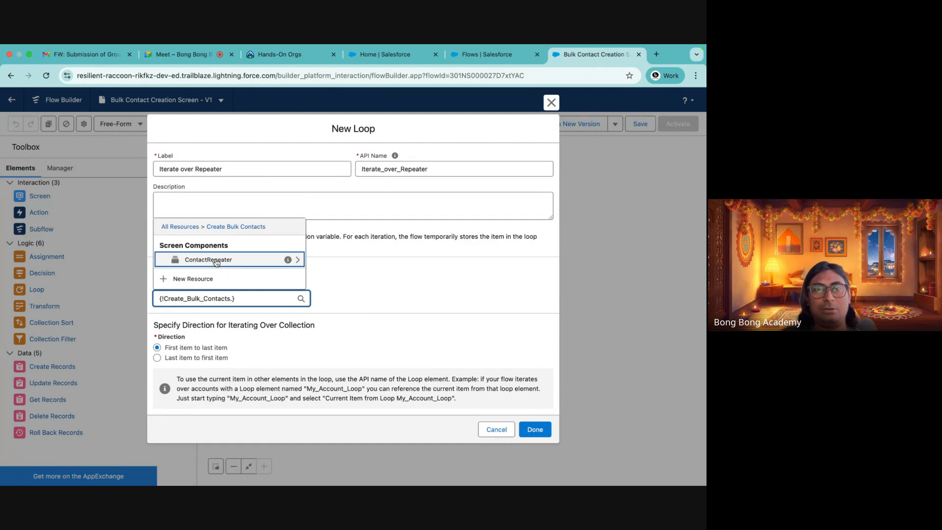
{"action": "left_click", "coordinate": [215, 261]}
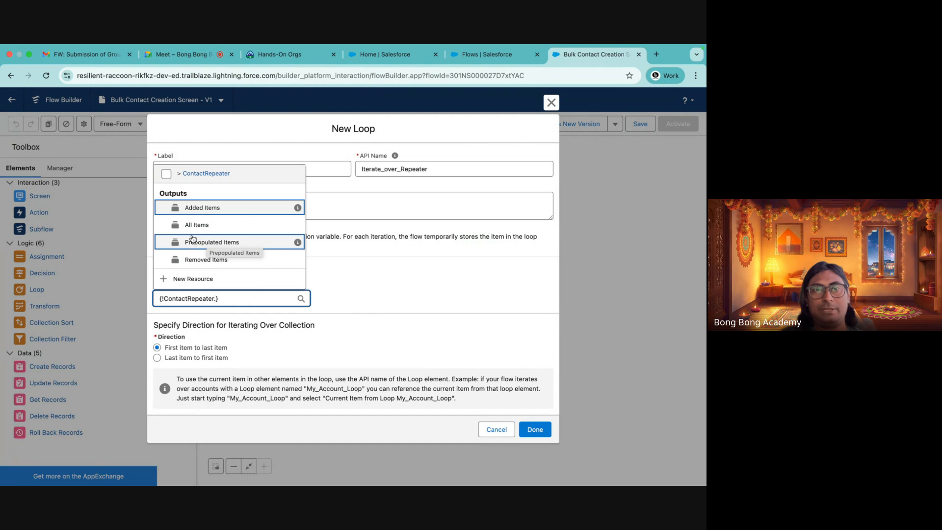
{"action": "left_click", "coordinate": [196, 227]}
{"action": "left_click", "coordinate": [384, 305]}
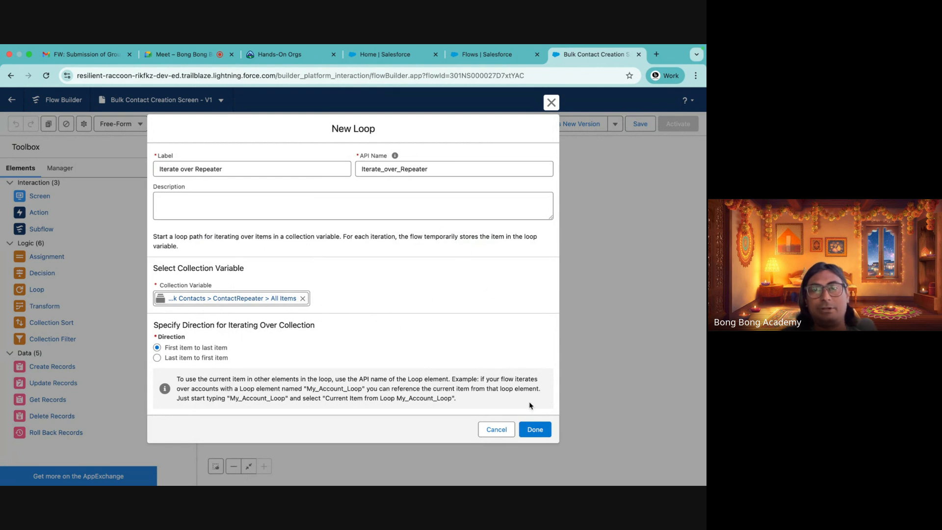
{"action": "left_click", "coordinate": [533, 429]}
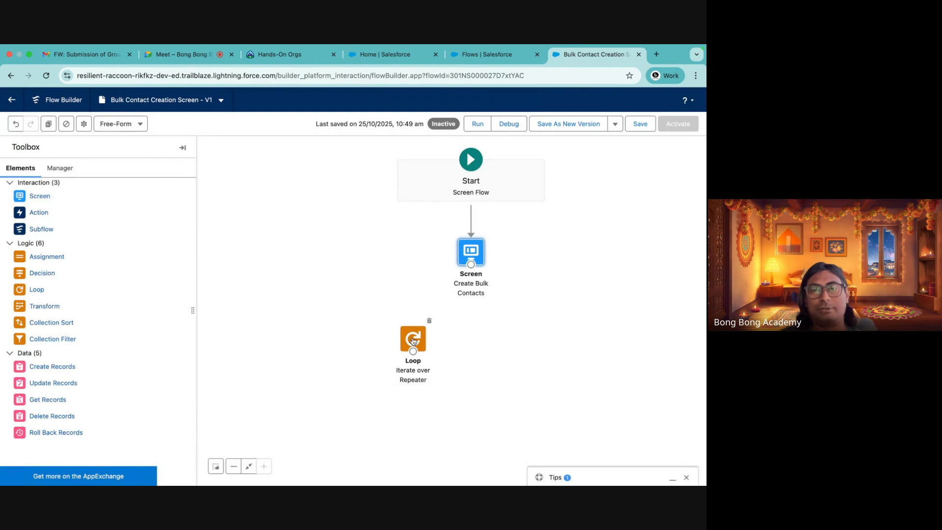
Connect the Create Bulk Contacts screen to the loop and position the loop directly beneath it
{"action": "left_click_drag", "start_coordinate": [412, 342], "coordinate": [468, 337]}
{"action": "left_click_drag", "start_coordinate": [470, 264], "coordinate": [468, 333]}
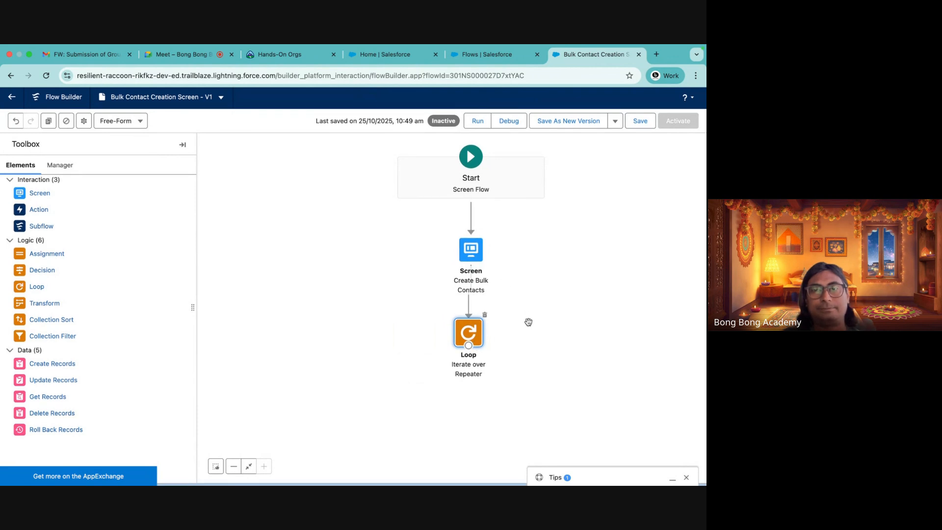
{"action": "left_click_drag", "start_coordinate": [534, 332], "coordinate": [427, 253]}
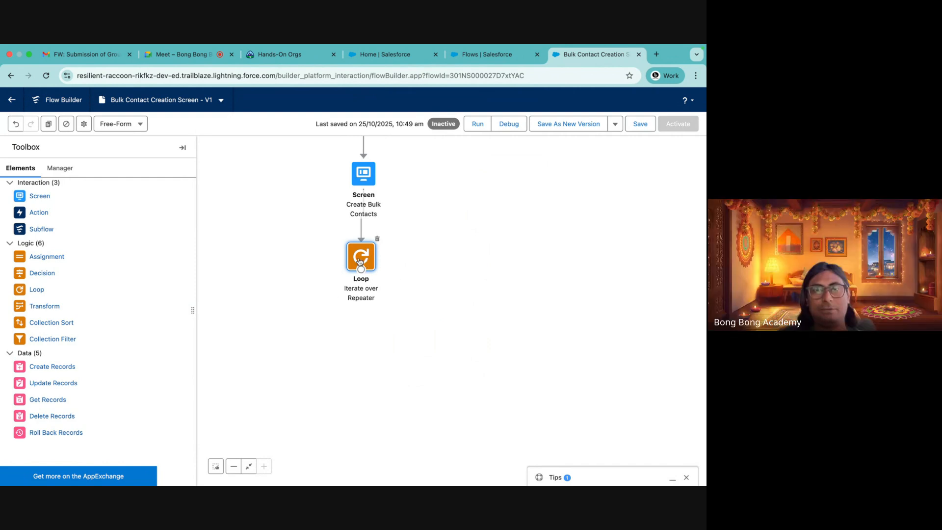
{"action": "left_click_drag", "start_coordinate": [359, 260], "coordinate": [361, 272]}
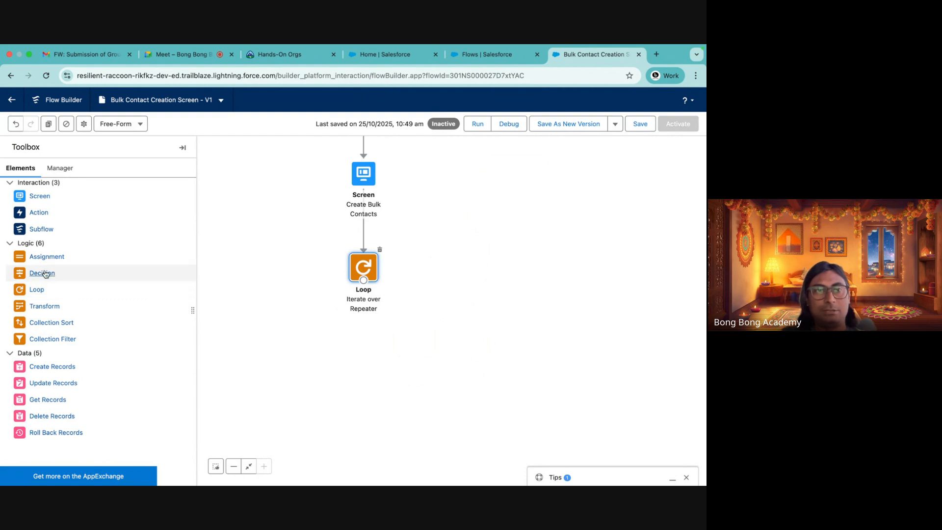
{"action": "left_click_drag", "start_coordinate": [42, 257], "coordinate": [493, 269]}
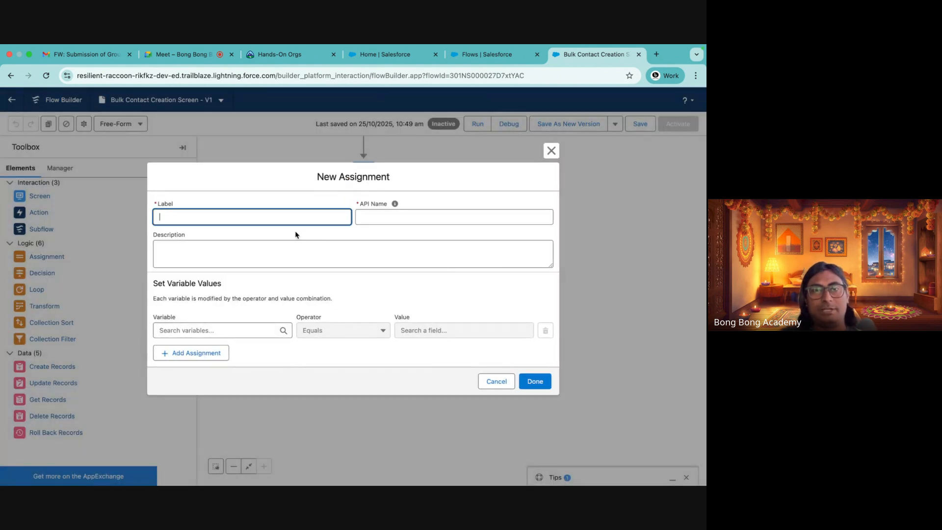
{"action": "left_click", "coordinate": [192, 335]}
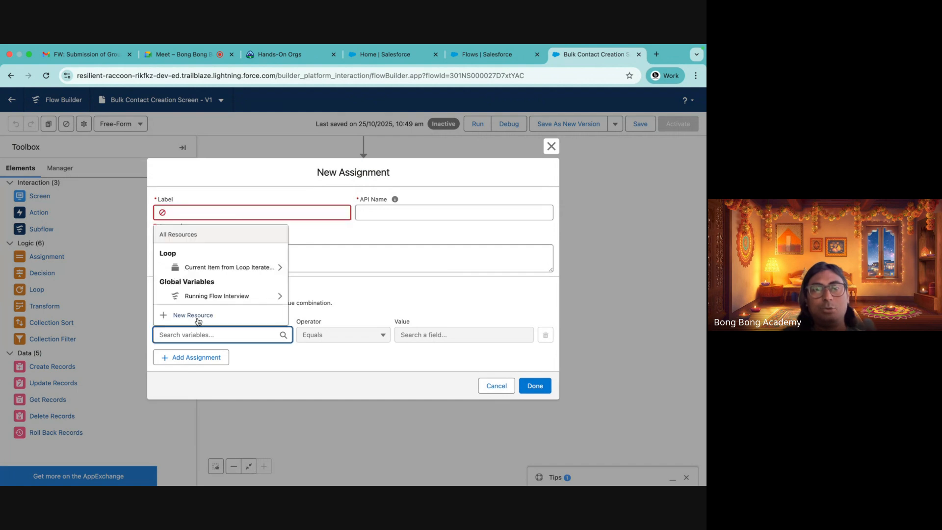
{"action": "left_click", "coordinate": [551, 147]}
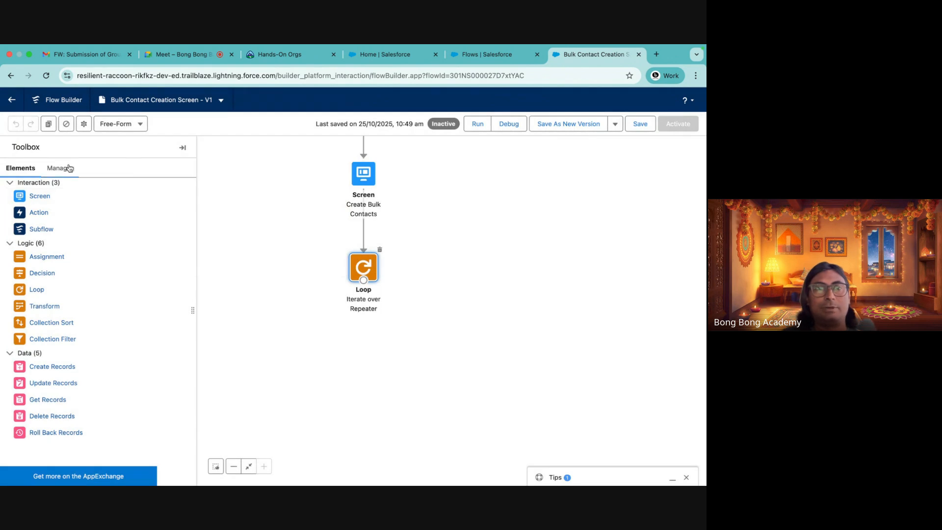
Create a new variable resource named NewContactList of Record type for the Contact object, allowing multiple values
{"action": "left_click", "coordinate": [69, 168]}
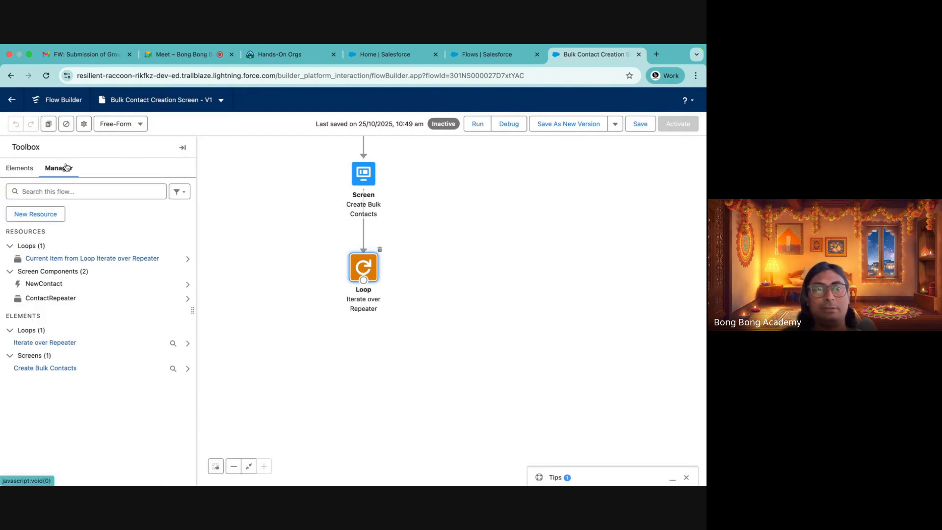
{"action": "left_click", "coordinate": [31, 220]}
{"action": "left_click", "coordinate": [177, 246]}
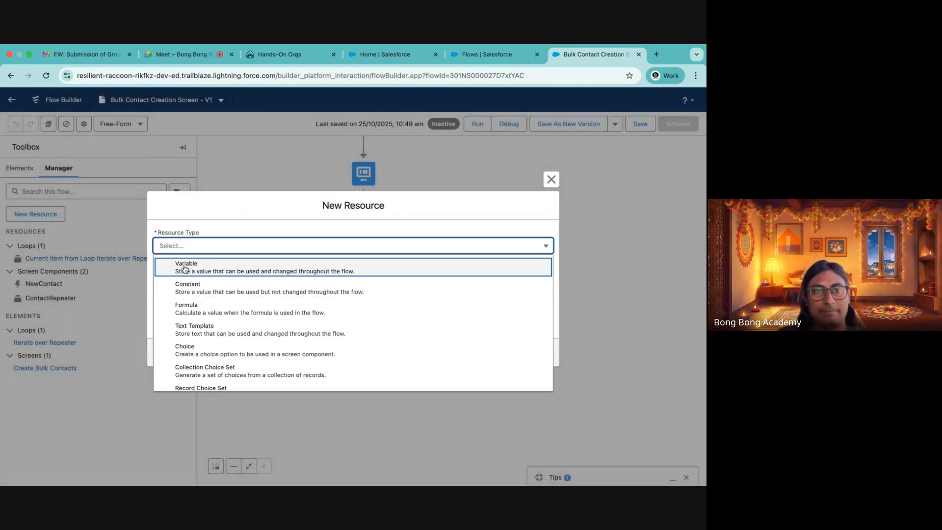
{"action": "left_click", "coordinate": [184, 269]}
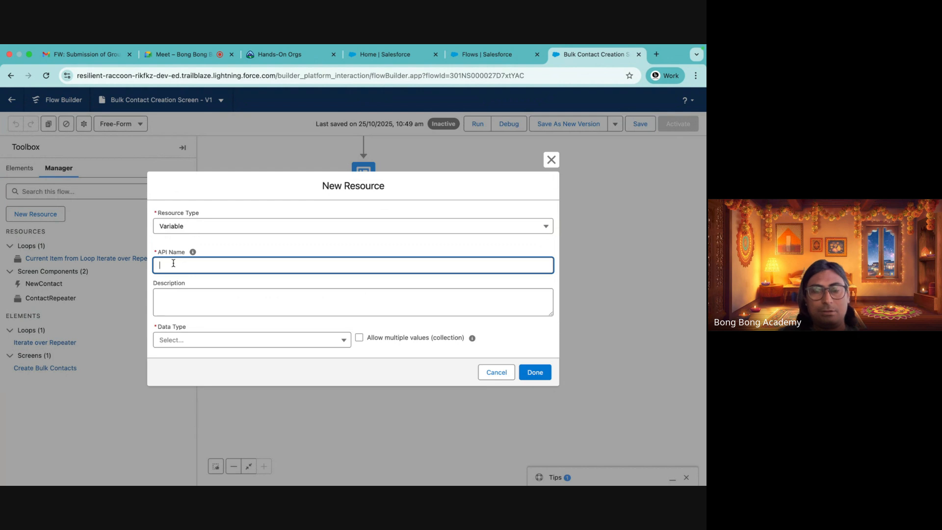
{"action": "type", "text": "NewContactList"}
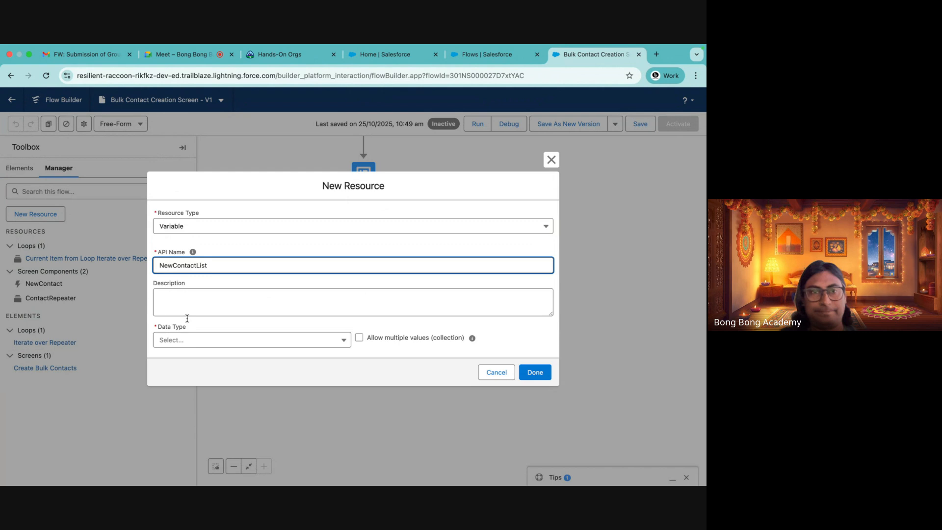
{"action": "left_click", "coordinate": [186, 342]}
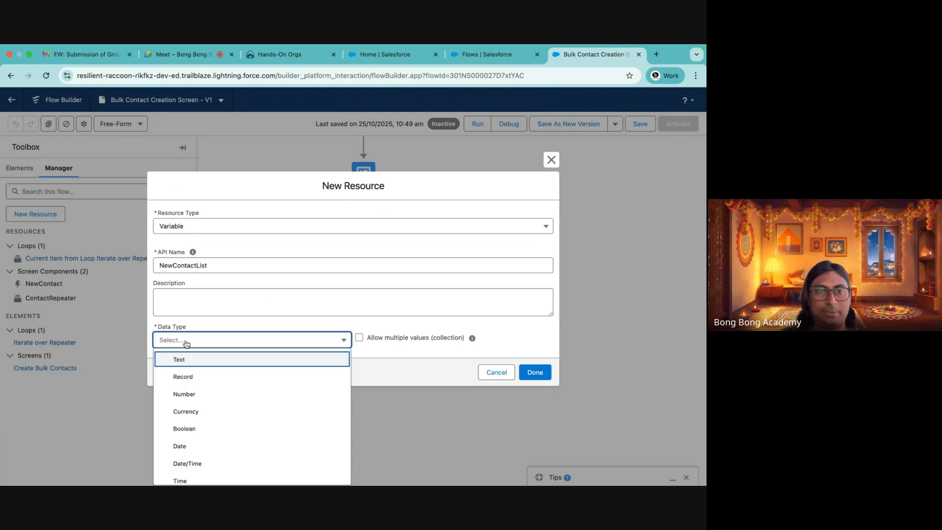
{"action": "left_click", "coordinate": [188, 379]}
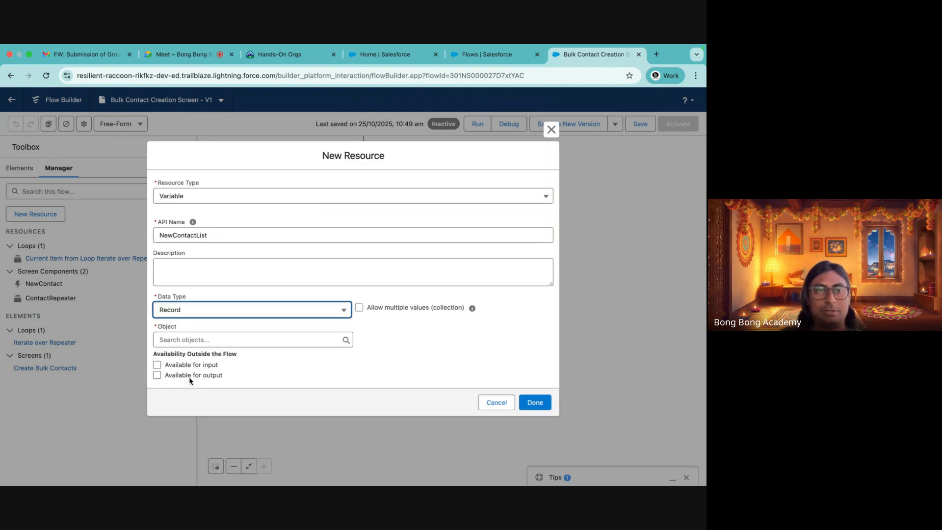
{"action": "left_click", "coordinate": [221, 340]}
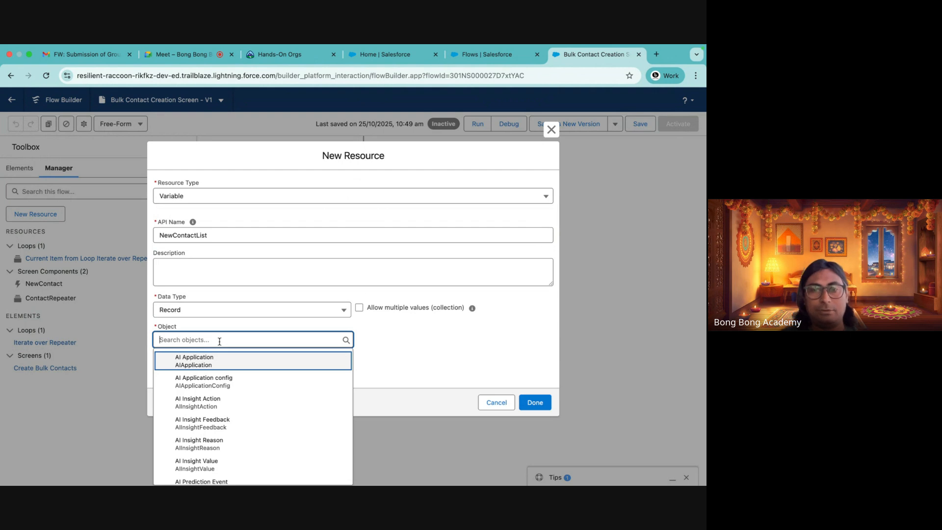
{"action": "type", "text": "contac"}
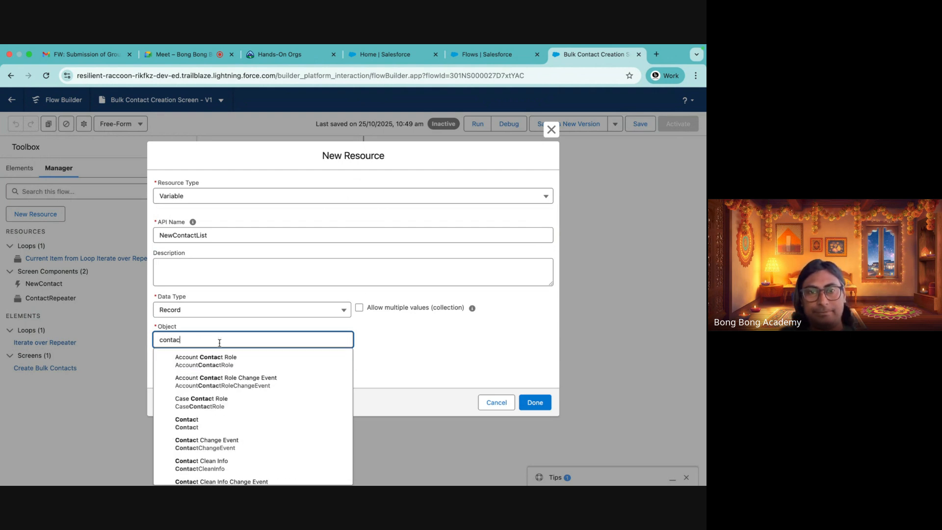
{"action": "left_click", "coordinate": [210, 423]}
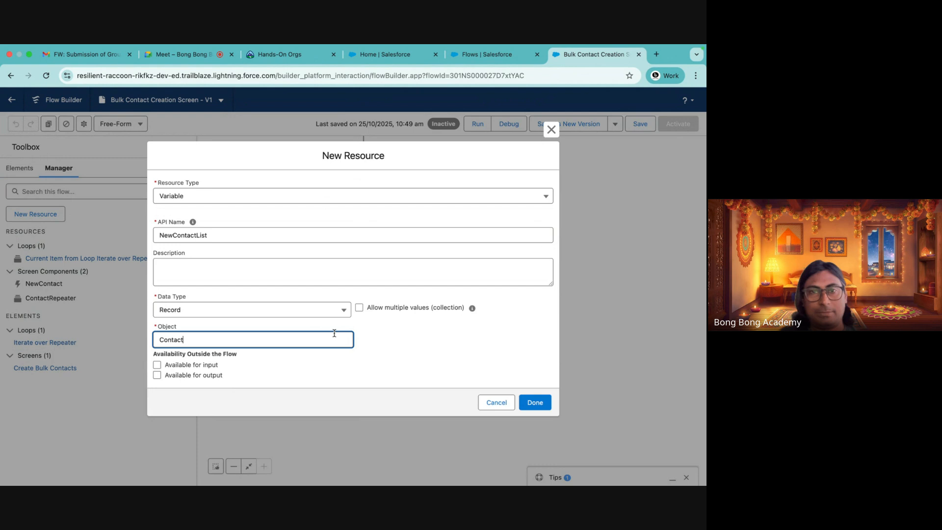
{"action": "left_click", "coordinate": [359, 307]}
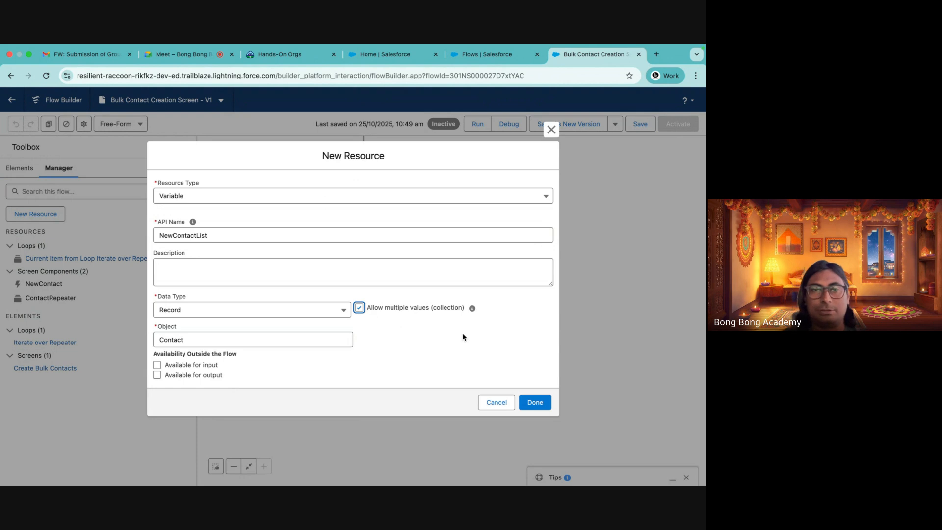
{"action": "left_click", "coordinate": [533, 402]}
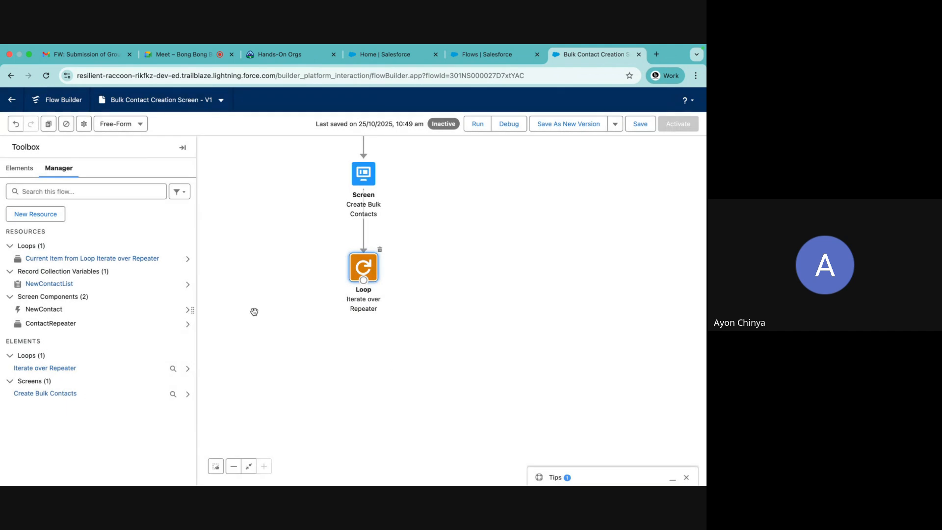
Create a single Record variable named NewContactRecord for the Contact object
{"action": "left_click", "coordinate": [35, 214]}
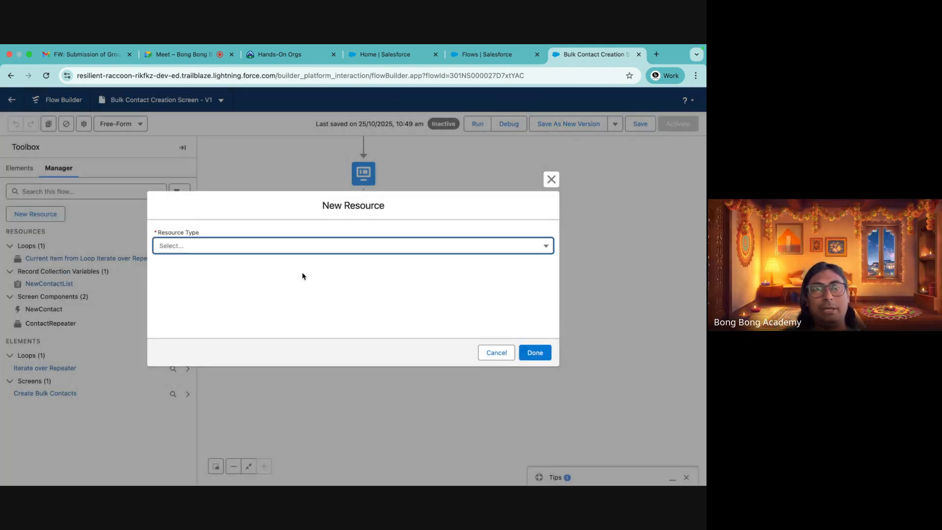
{"action": "left_click", "coordinate": [236, 247]}
{"action": "left_click", "coordinate": [187, 266]}
{"action": "left_click", "coordinate": [188, 264]}
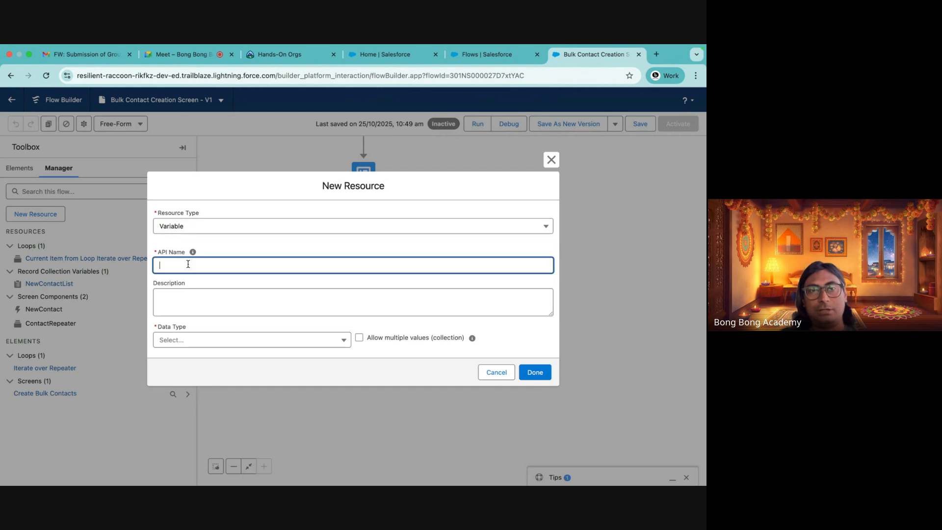
{"action": "type", "text": "NewContactRecord"}
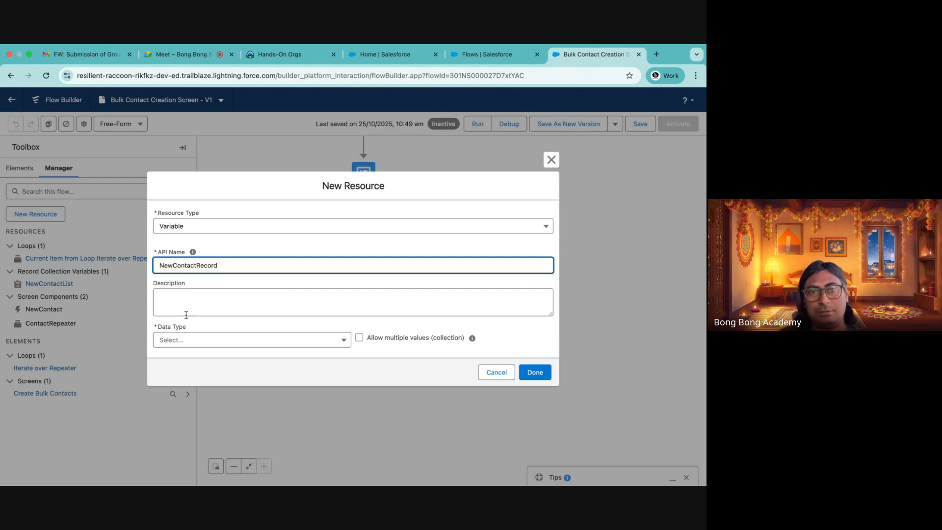
{"action": "left_click", "coordinate": [187, 343]}
{"action": "left_click", "coordinate": [184, 383]}
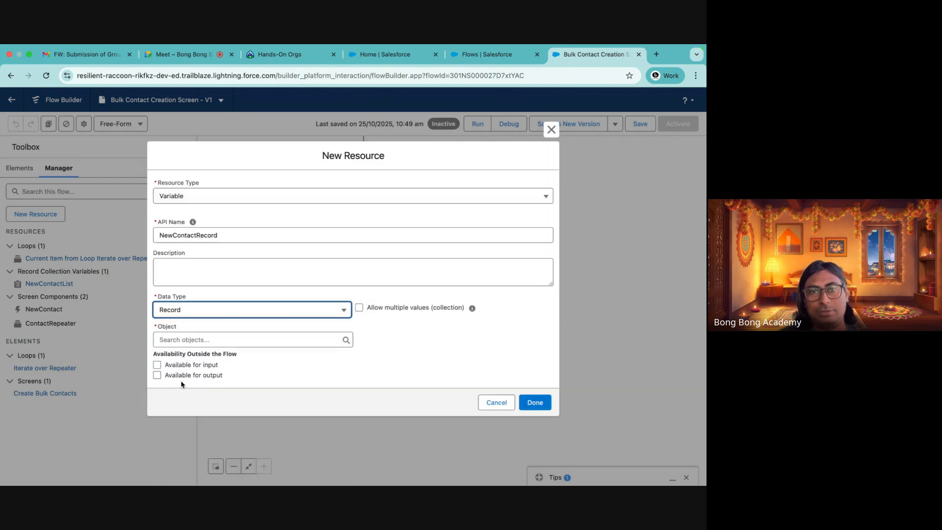
{"action": "left_click", "coordinate": [280, 338]}
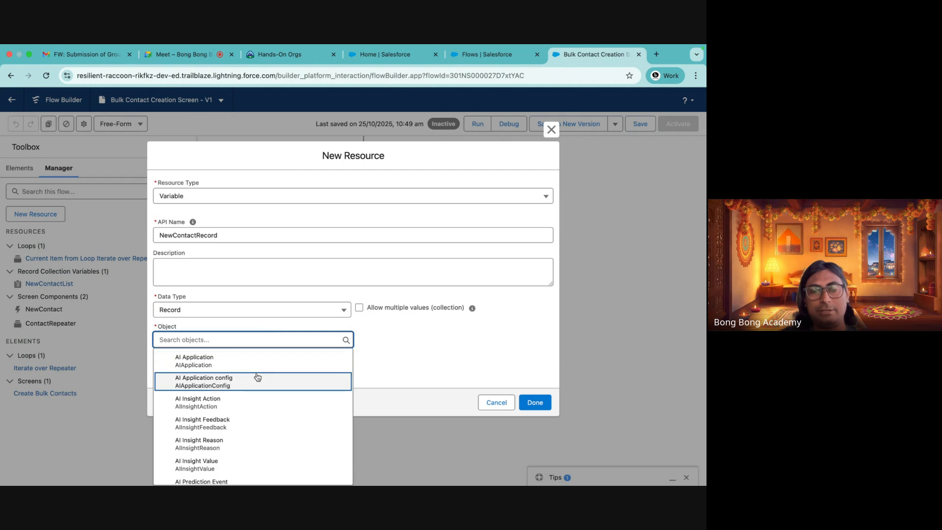
{"action": "type", "text": "contac"}
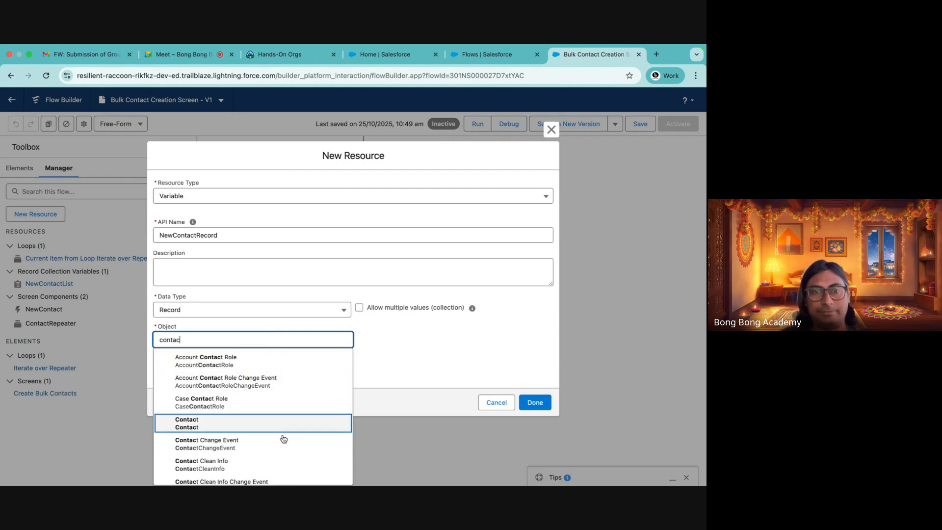
{"action": "left_click", "coordinate": [239, 424]}
{"action": "left_click", "coordinate": [532, 401]}
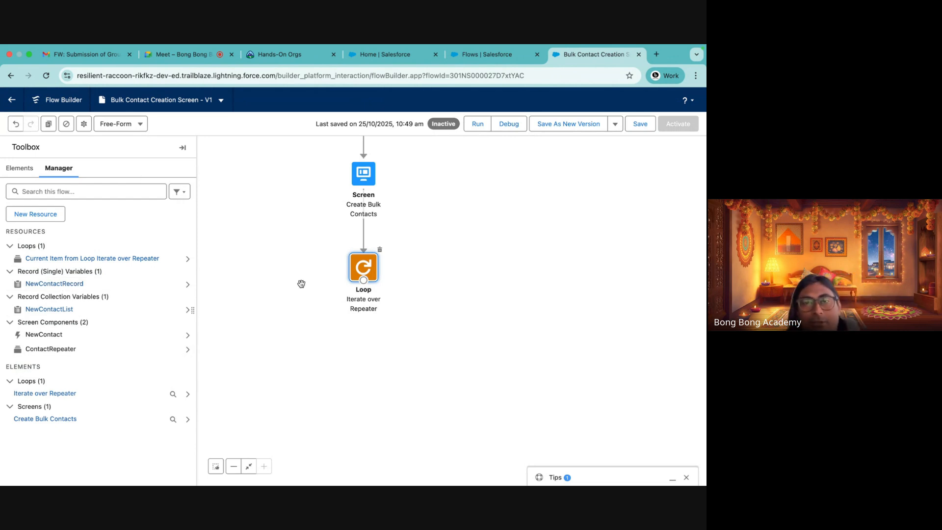
Add an Assignment element below the loop, labeled Populate Contact Record with API name Populate_Contact_Record
{"action": "left_click_drag", "start_coordinate": [406, 275], "coordinate": [470, 310]}
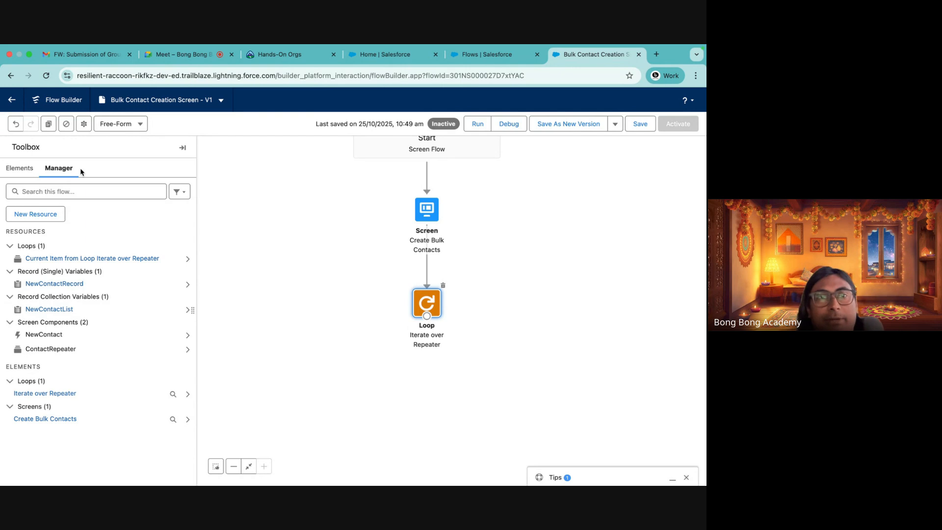
{"action": "left_click", "coordinate": [19, 168]}
{"action": "left_click_drag", "start_coordinate": [46, 256], "coordinate": [525, 295]}
{"action": "left_click", "coordinate": [202, 217]}
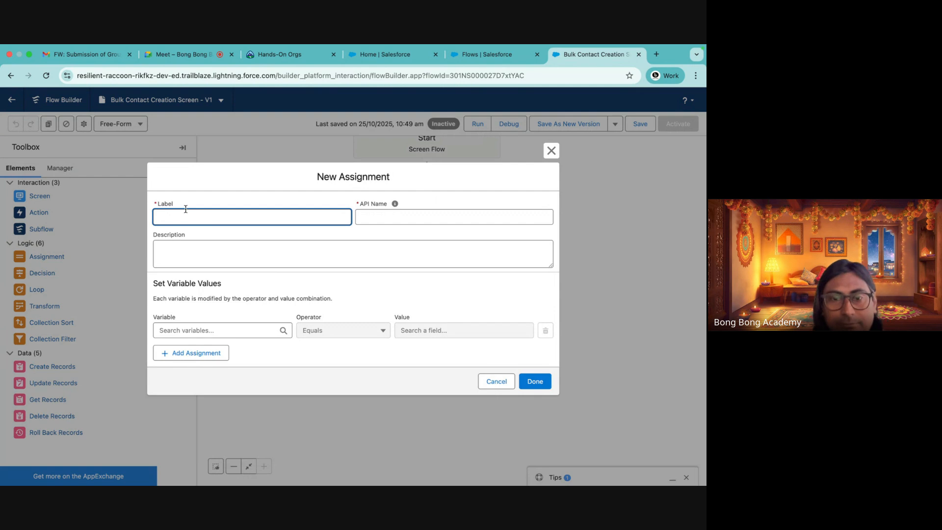
{"action": "type", "text": "Create"}
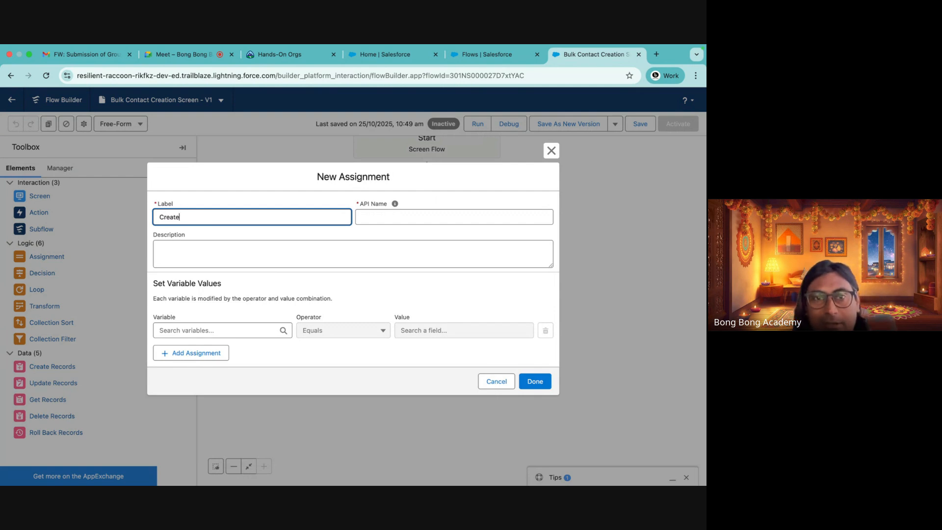
{"action": "type", "text": " Co"}
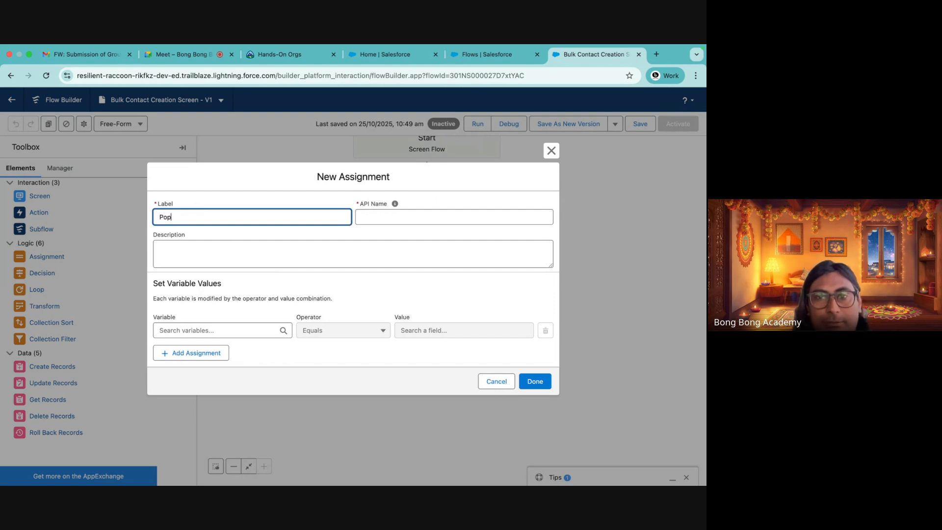
{"action": "type", "text": "Populate Contact Record"}
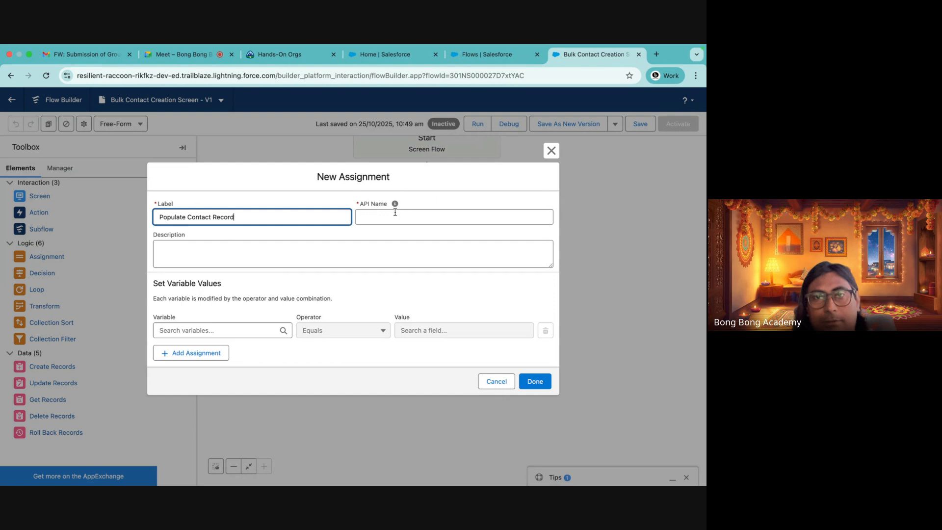
{"action": "left_click", "coordinate": [401, 216]}
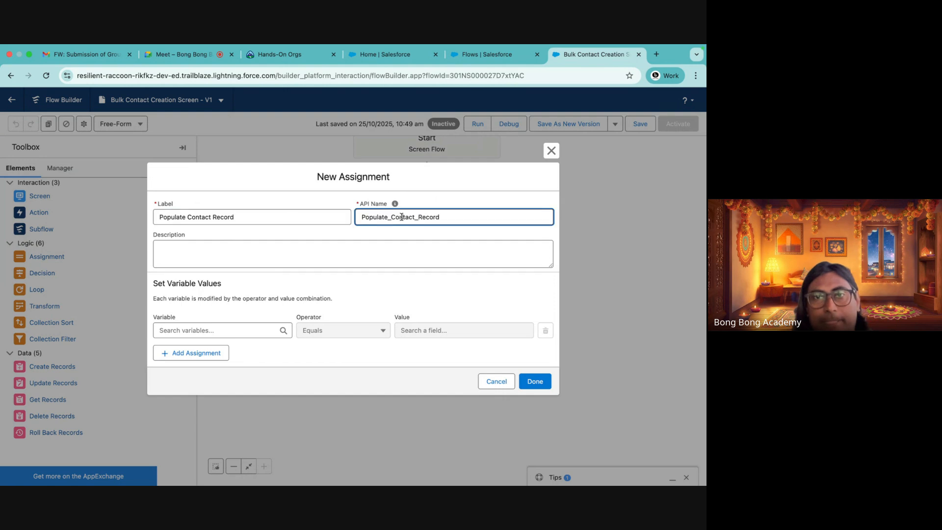
Assign NewContactRecord > First Name to equal the loop's current item NewContact > First Name
{"action": "left_click", "coordinate": [180, 336]}
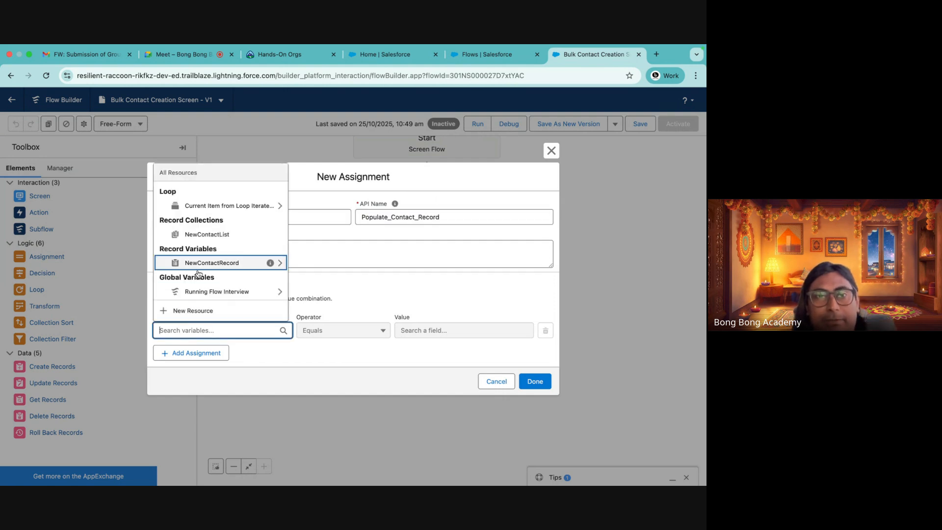
{"action": "left_click", "coordinate": [214, 262]}
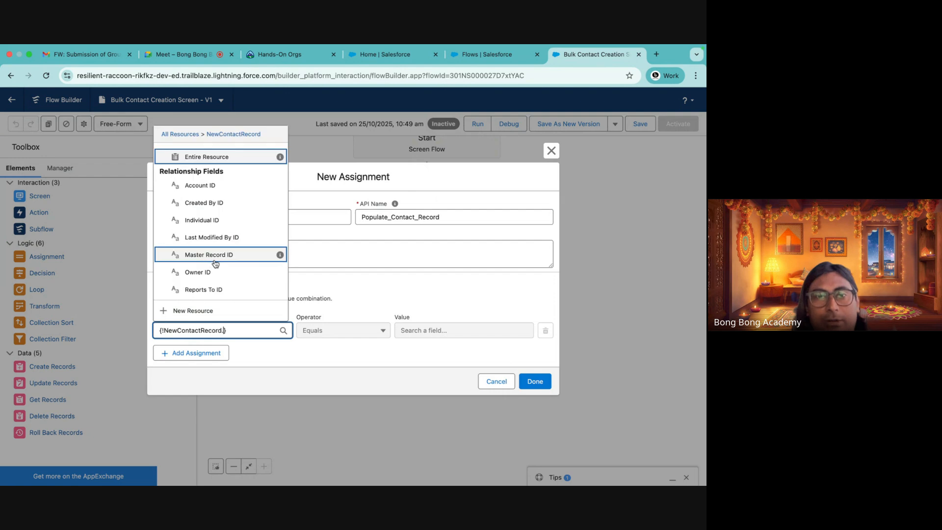
{"action": "type", "text": "firs"}
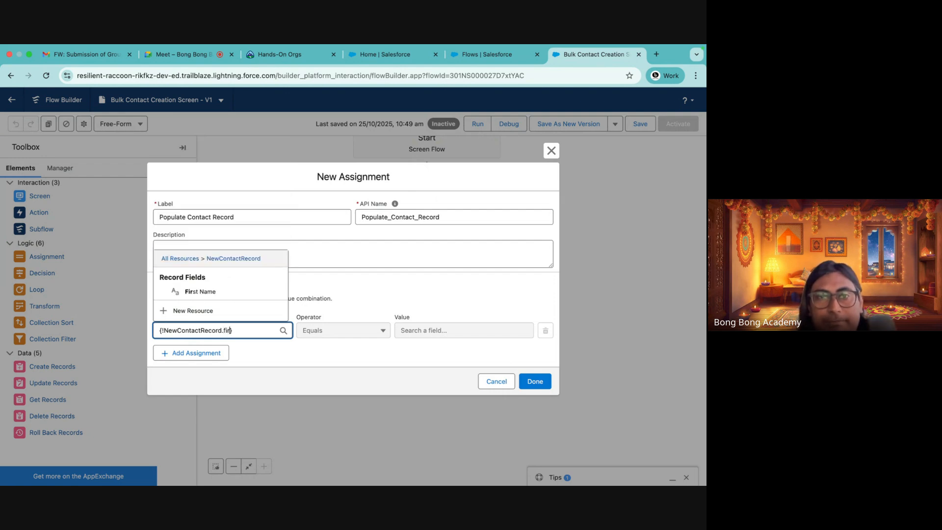
{"action": "left_click", "coordinate": [254, 294]}
{"action": "left_click", "coordinate": [442, 332]}
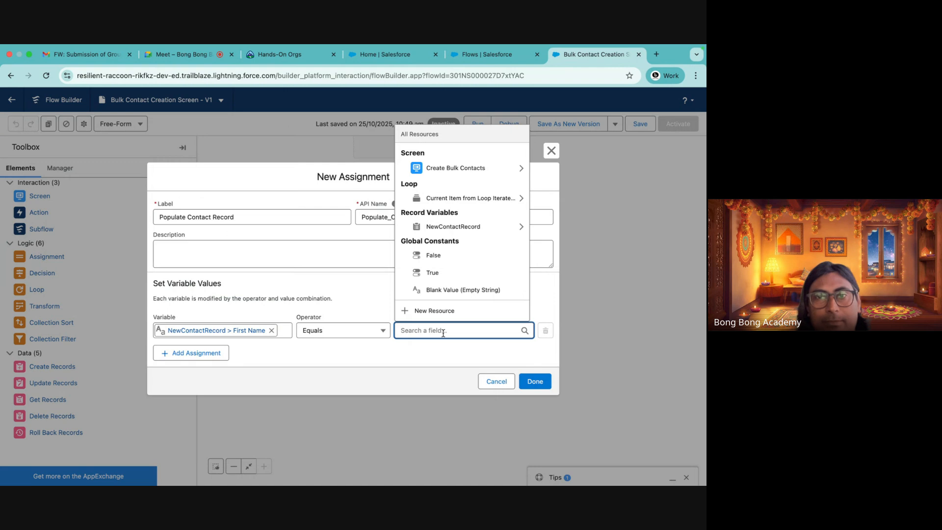
{"action": "left_click", "coordinate": [452, 199]}
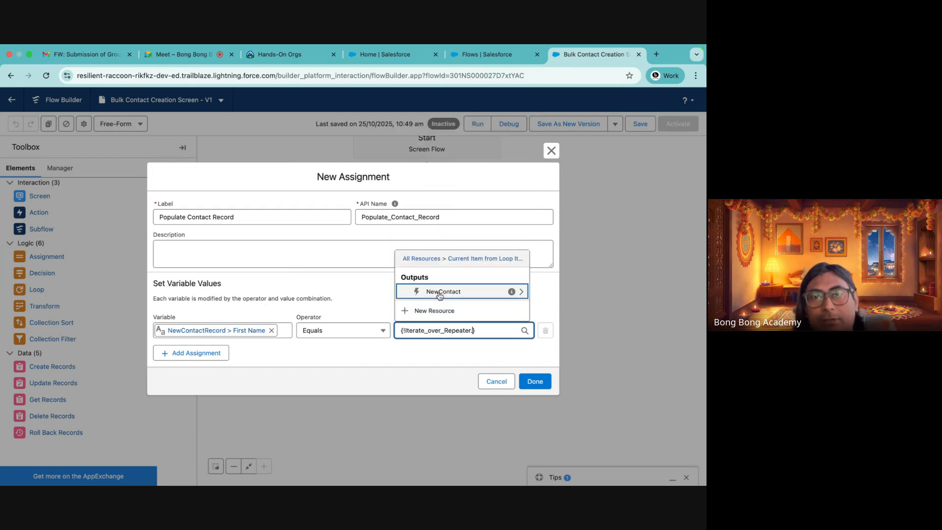
{"action": "left_click", "coordinate": [439, 290]}
{"action": "left_click", "coordinate": [441, 220]}
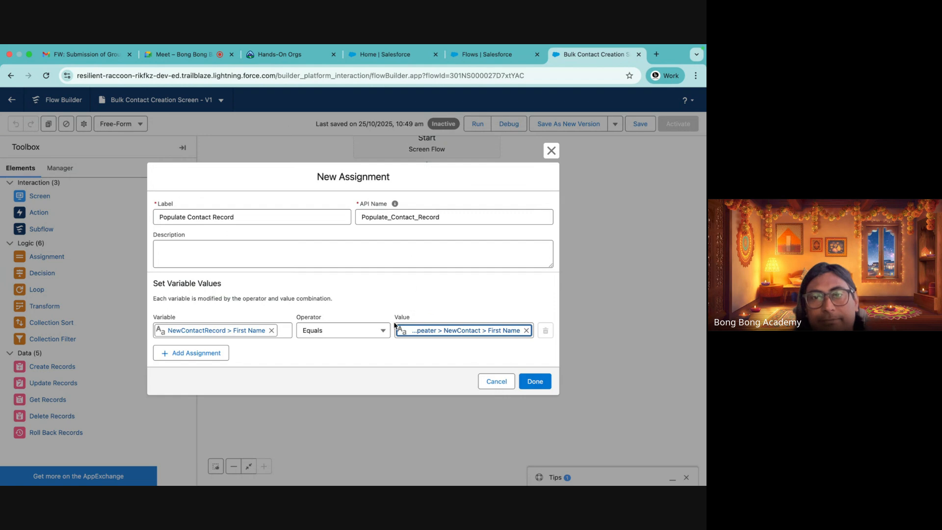
Add a second assignment setting NewContactRecord > Last Name to equal the loop's current item NewContact > Last Name
{"action": "left_click", "coordinate": [199, 354]}
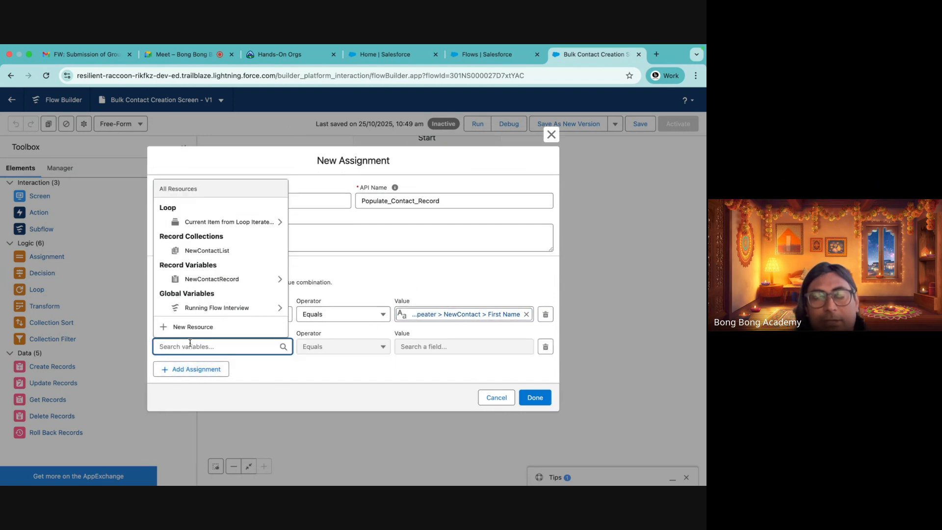
{"action": "left_click", "coordinate": [211, 279]}
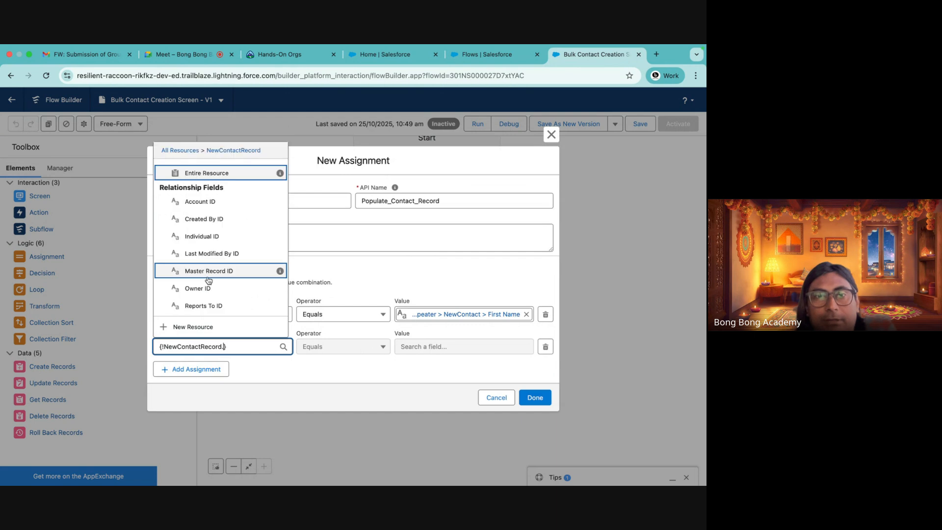
{"action": "type", "text": "last"}
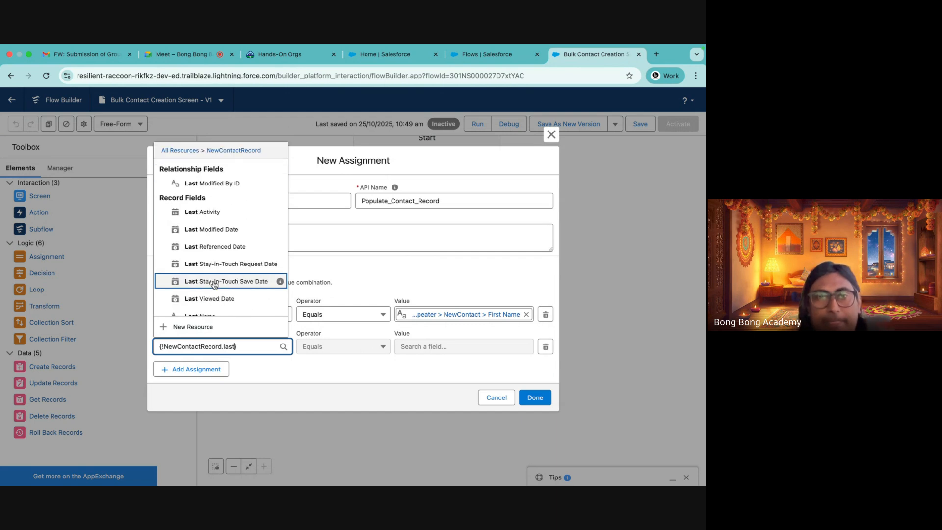
{"action": "scroll", "coordinate": [214, 283], "scroll_direction": "down", "scroll_amount": 1}
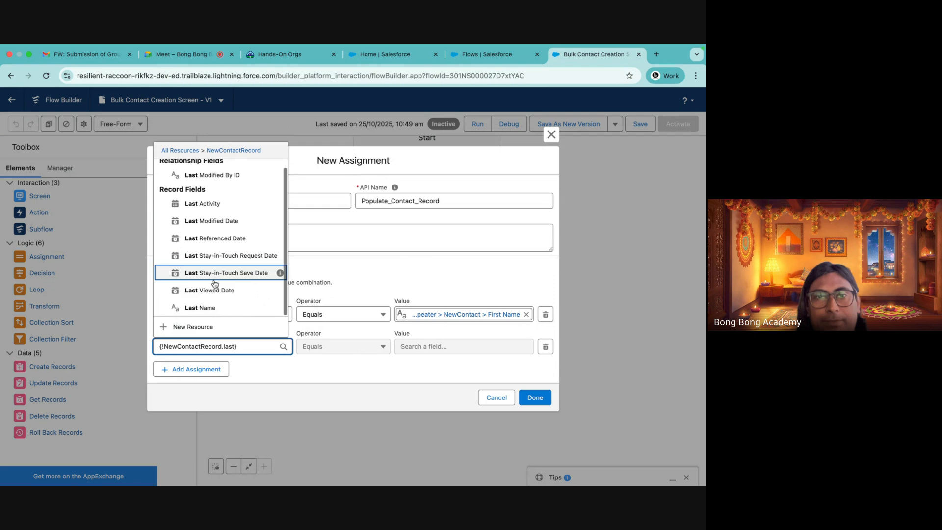
{"action": "left_click", "coordinate": [197, 306]}
{"action": "left_click", "coordinate": [410, 347]}
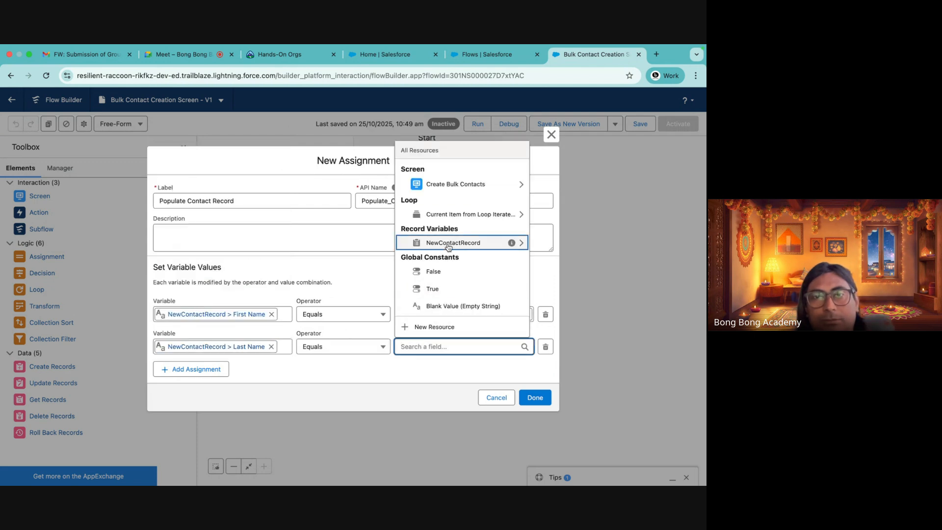
{"action": "left_click", "coordinate": [446, 215]}
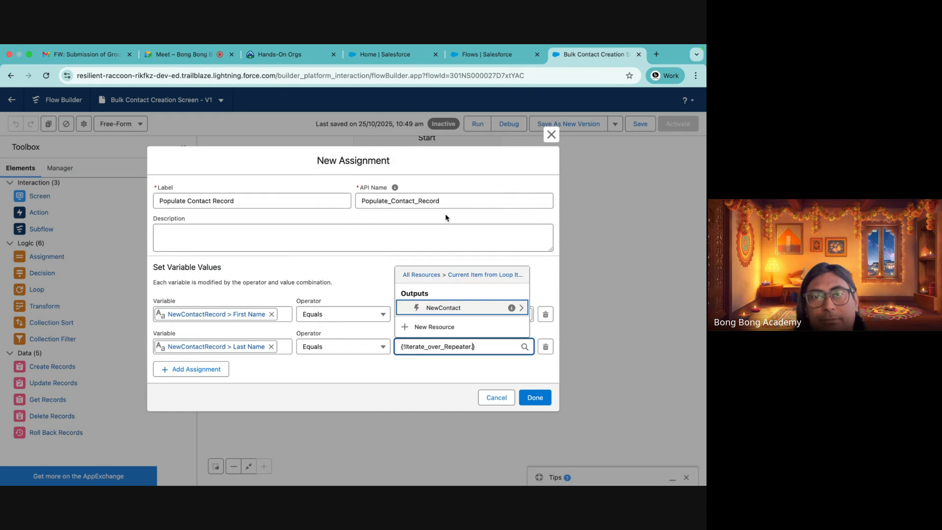
{"action": "left_click", "coordinate": [444, 308]}
{"action": "left_click", "coordinate": [438, 289]}
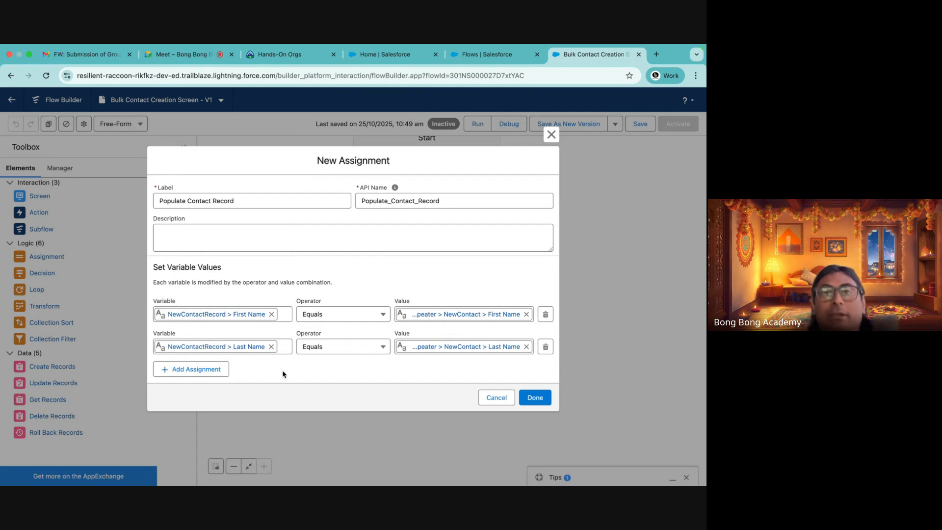
Add a third assignment row and start a new Variable resource with API name recordId
{"action": "left_click", "coordinate": [204, 372]}
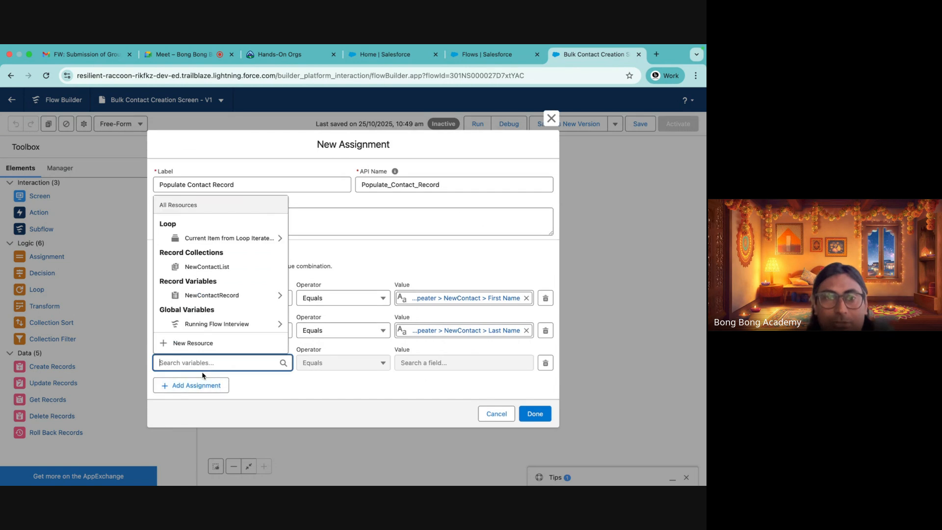
{"action": "left_click", "coordinate": [192, 345]}
{"action": "left_click", "coordinate": [189, 250]}
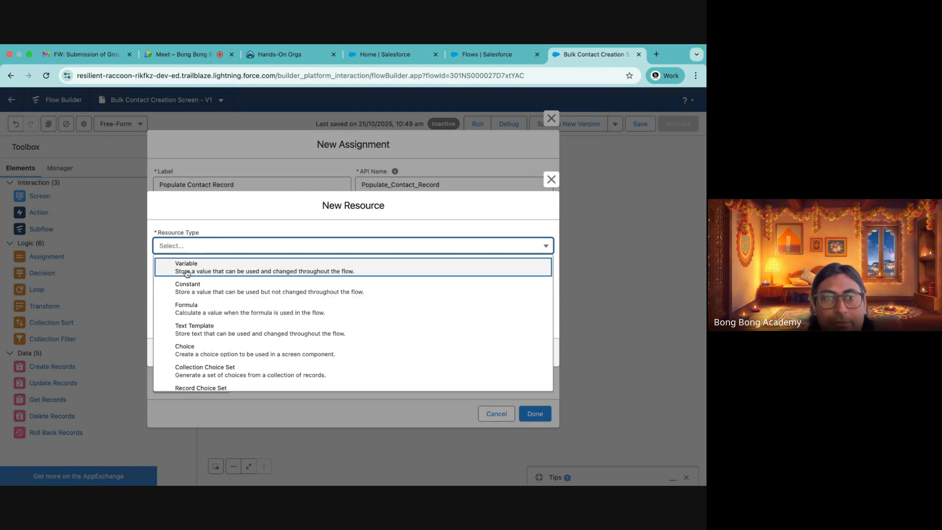
{"action": "left_click", "coordinate": [188, 264]}
{"action": "left_click", "coordinate": [170, 266]}
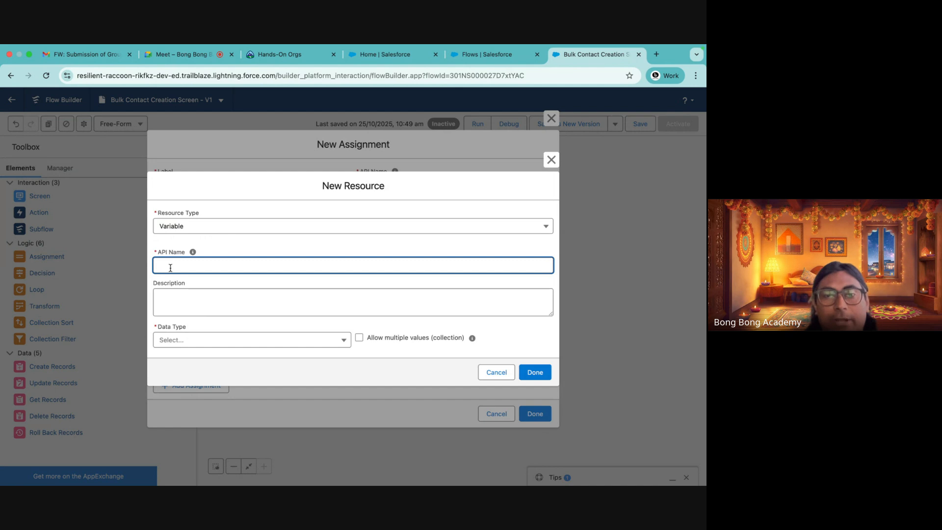
{"action": "type", "text": "reci"}
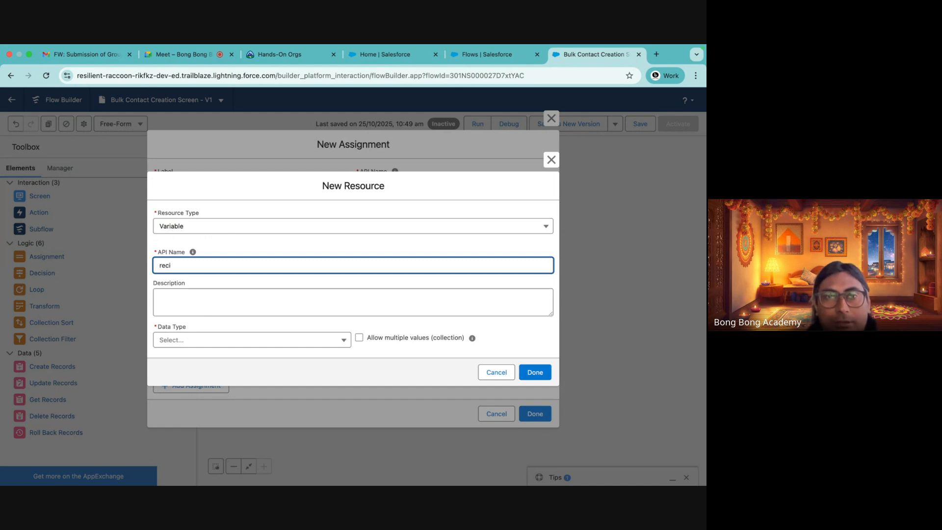
{"action": "key", "text": "BackSpace"}
{"action": "type", "text": "ordI"}
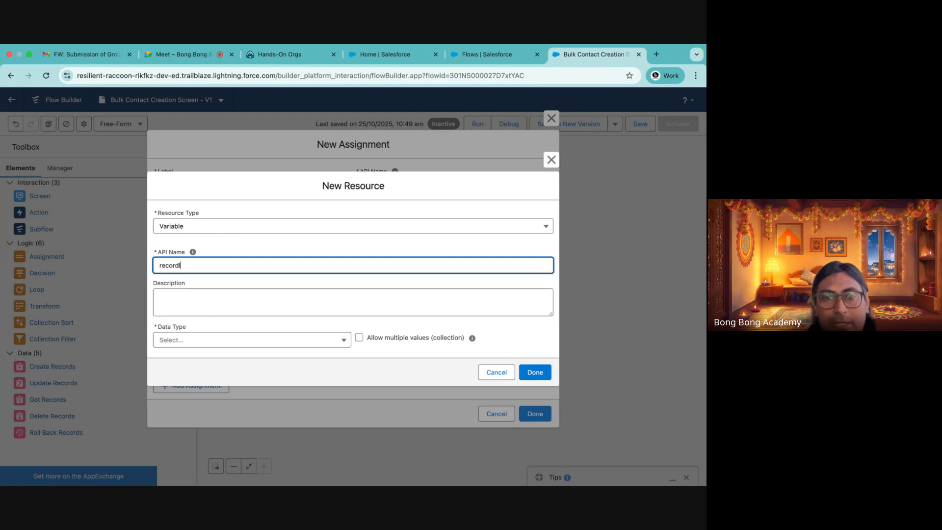
{"action": "type", "text": "d"}
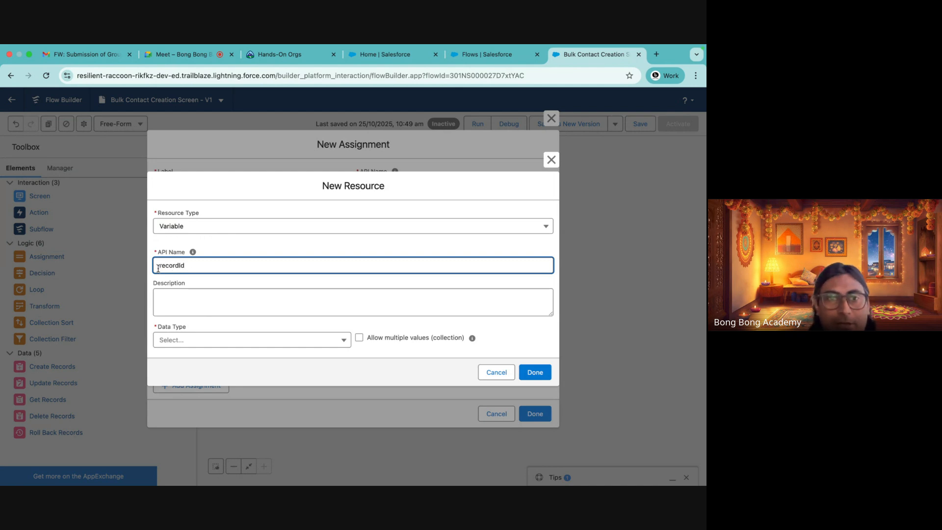
{"action": "left_click_drag", "start_coordinate": [158, 269], "coordinate": [226, 270]}
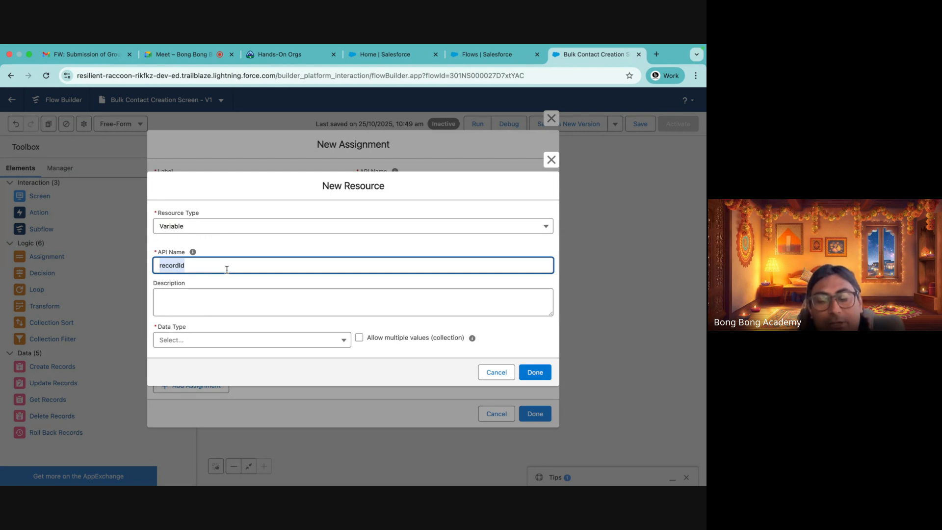
Set the new variable's data type to Record with the Account object
{"action": "left_click", "coordinate": [196, 346]}
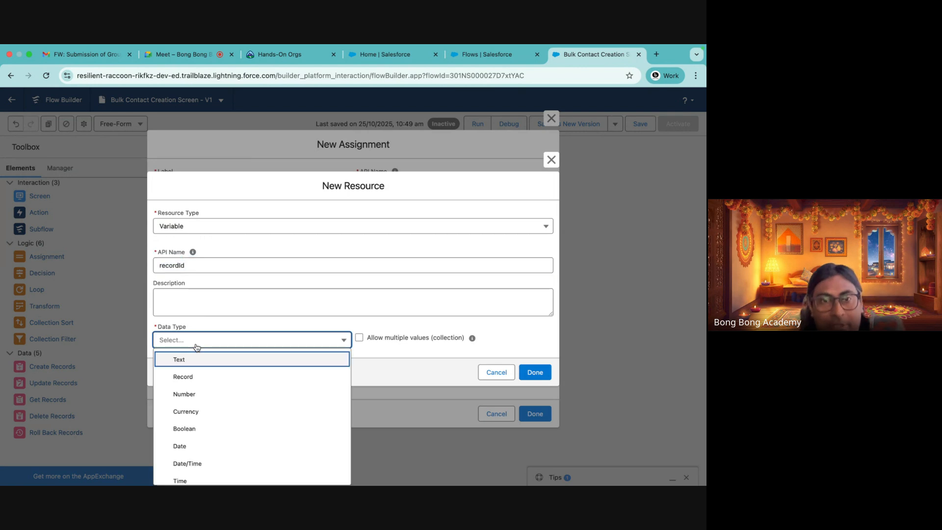
{"action": "left_click", "coordinate": [183, 377]}
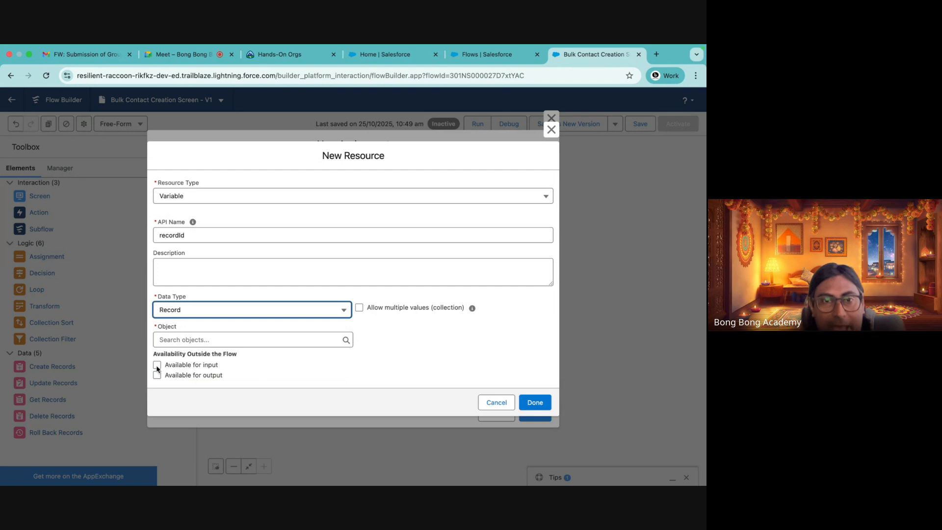
{"action": "left_click", "coordinate": [190, 341]}
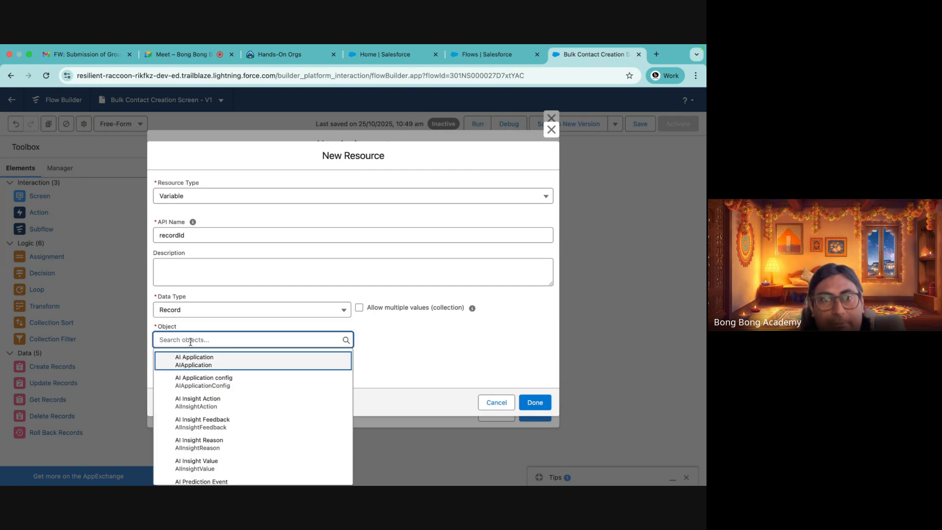
{"action": "type", "text": "acc"}
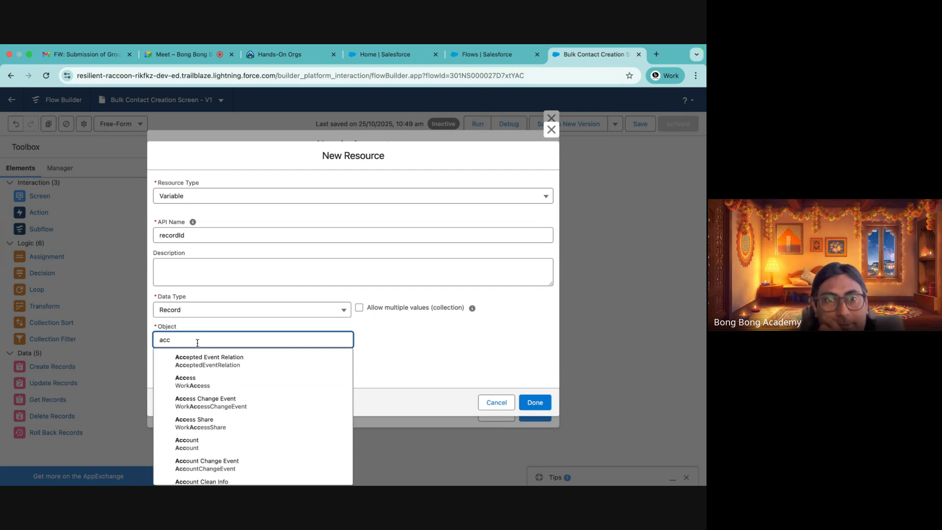
{"action": "type", "text": "ount"}
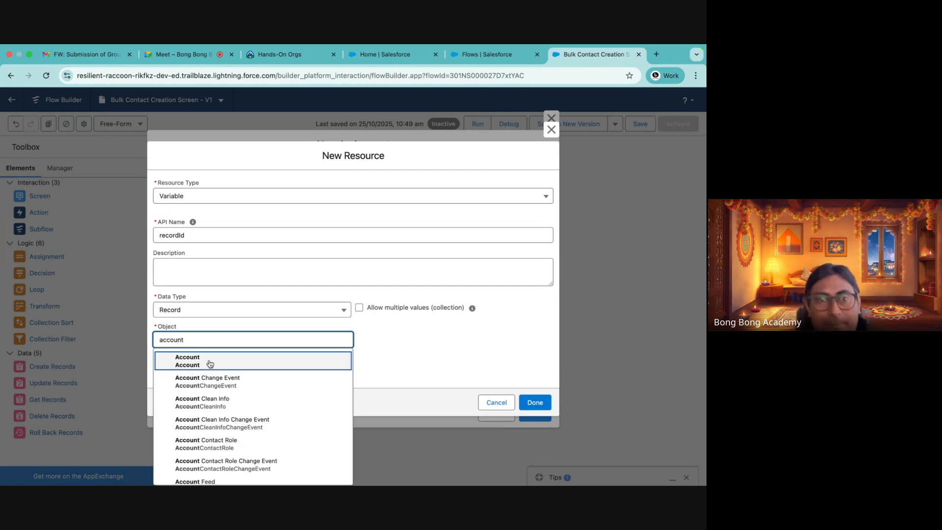
{"action": "left_click", "coordinate": [208, 363]}
Change the recordId variable's data type to Text, keep it available for input, and save the new variable
{"action": "left_click", "coordinate": [422, 347]}
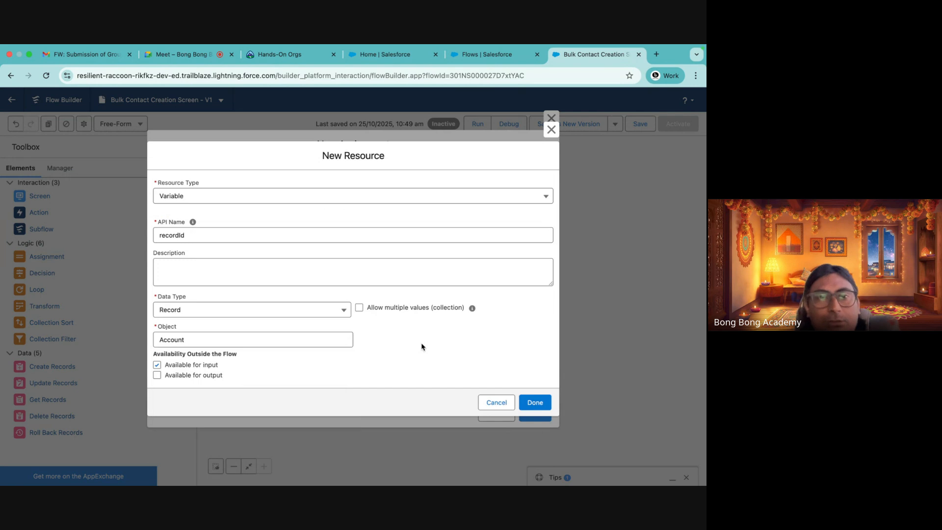
{"action": "left_click", "coordinate": [190, 310]}
{"action": "left_click", "coordinate": [183, 328]}
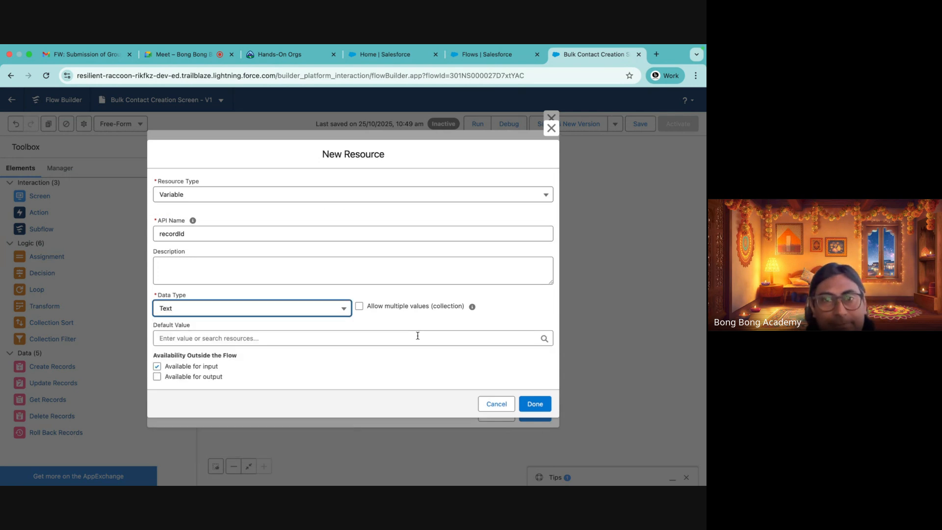
{"action": "left_click", "coordinate": [316, 374]}
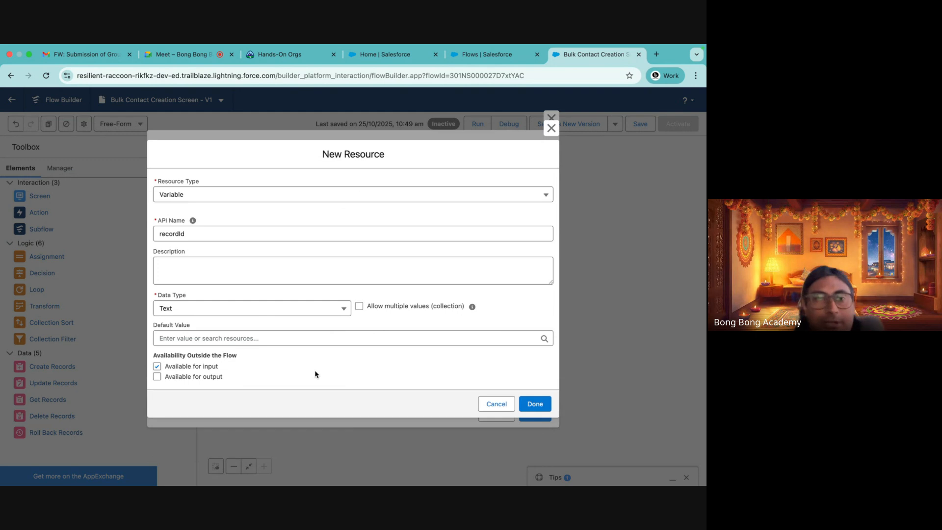
{"action": "left_click_drag", "start_coordinate": [164, 368], "coordinate": [255, 372]}
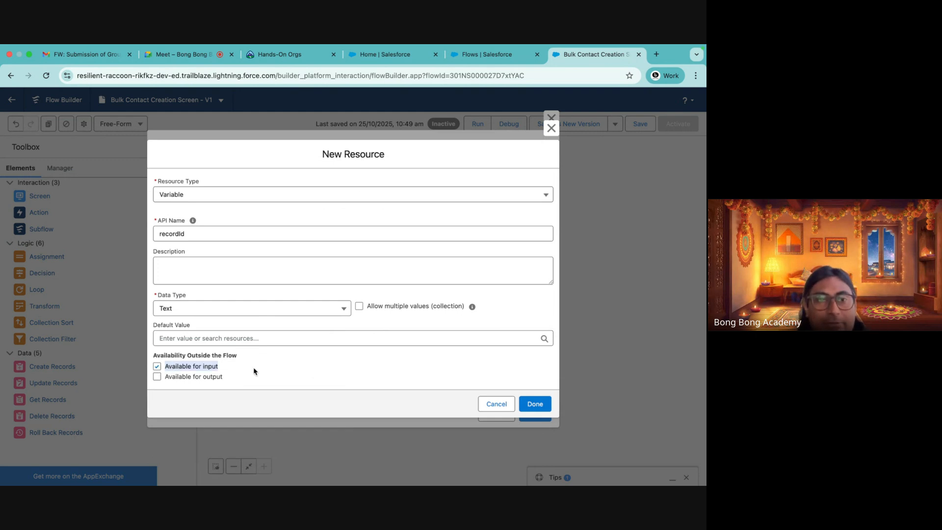
{"action": "left_click", "coordinate": [539, 405]}
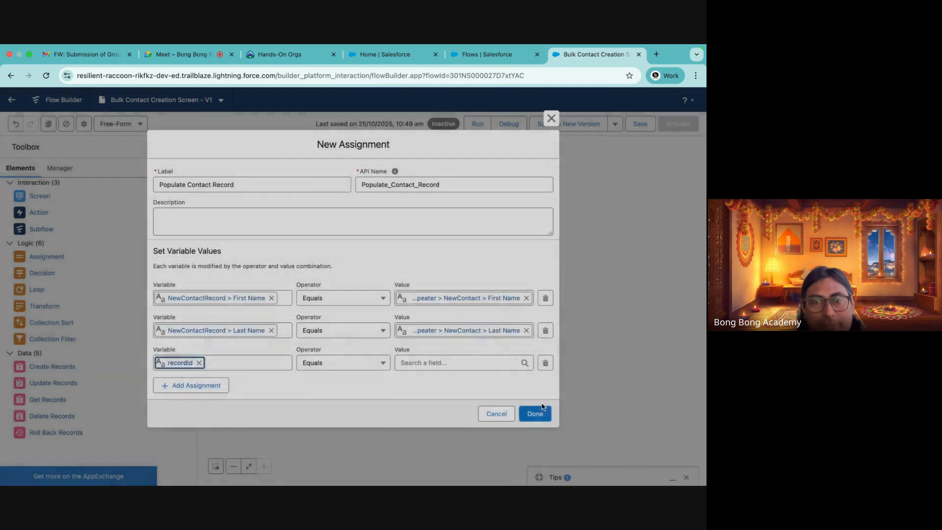
Set the third assignment row so NewContactRecord > Account ID equals recordId, and save the Populate Contact Record assignment
{"action": "left_click", "coordinate": [199, 362]}
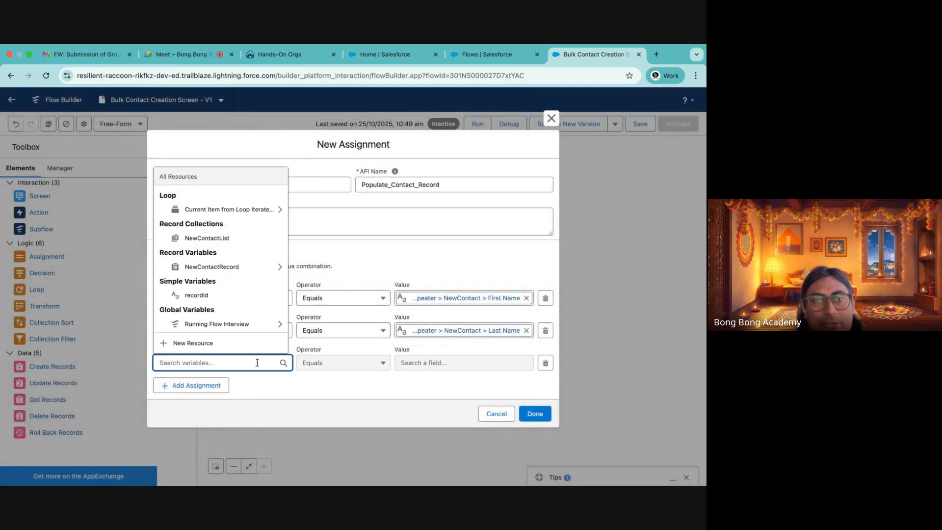
{"action": "left_click", "coordinate": [321, 372]}
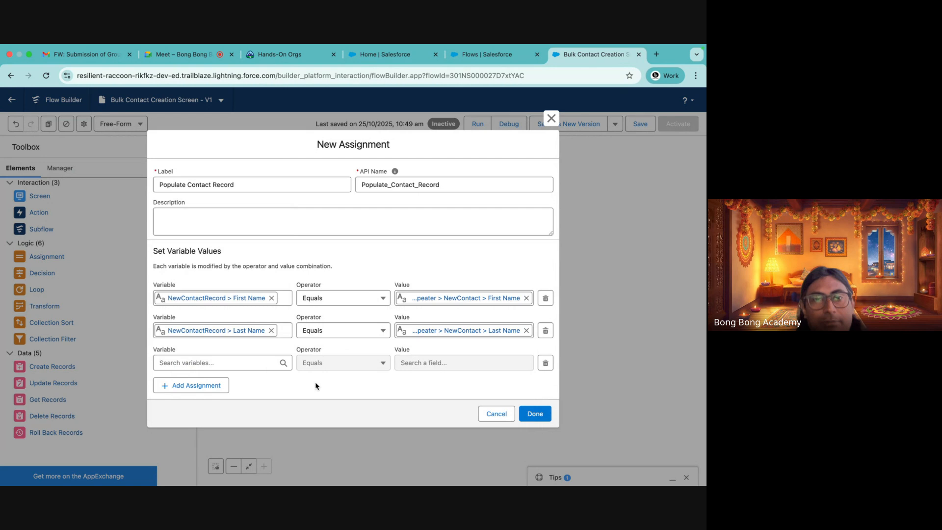
{"action": "left_click", "coordinate": [188, 360]}
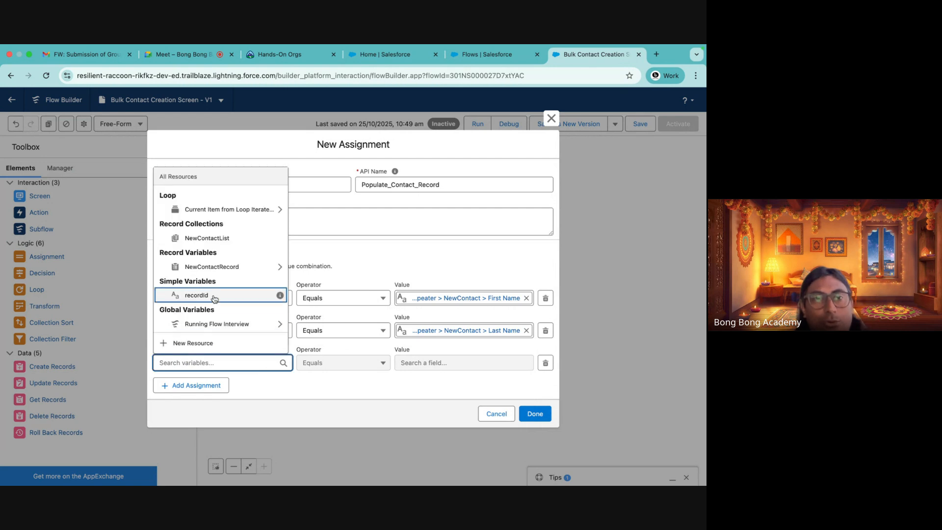
{"action": "left_click", "coordinate": [212, 267]}
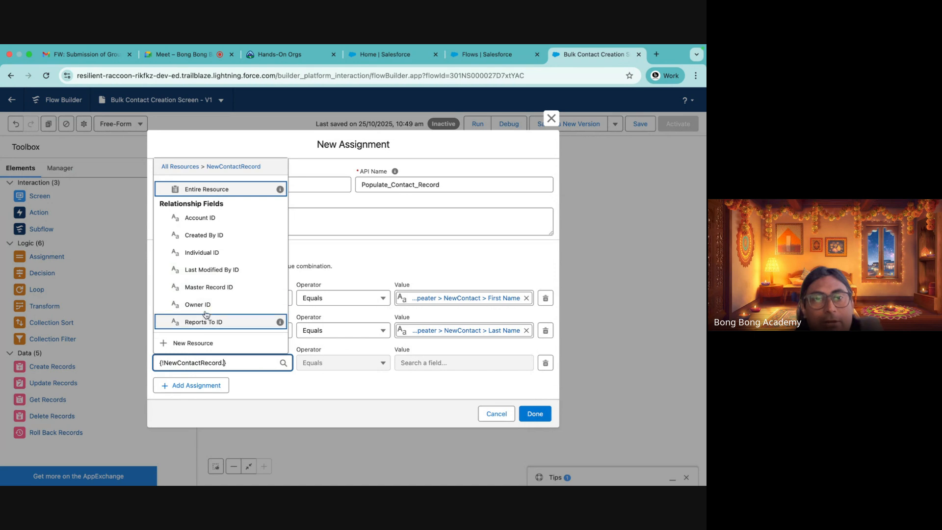
{"action": "left_click", "coordinate": [199, 218]}
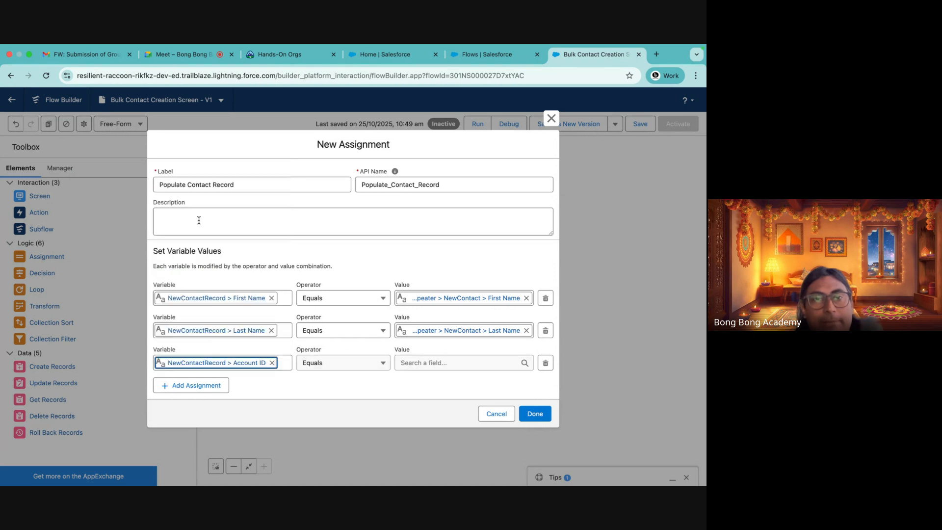
{"action": "left_click", "coordinate": [431, 362]}
{"action": "left_click", "coordinate": [432, 287]}
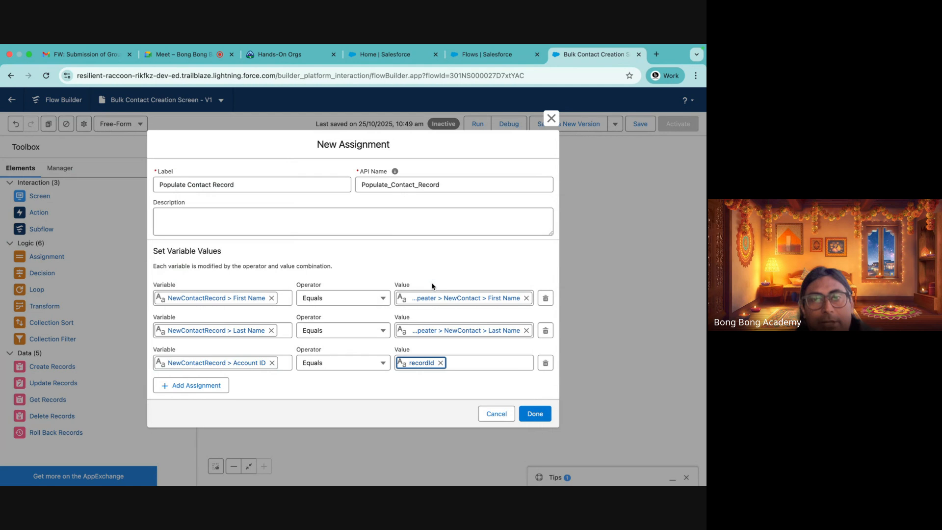
{"action": "left_click", "coordinate": [360, 395]}
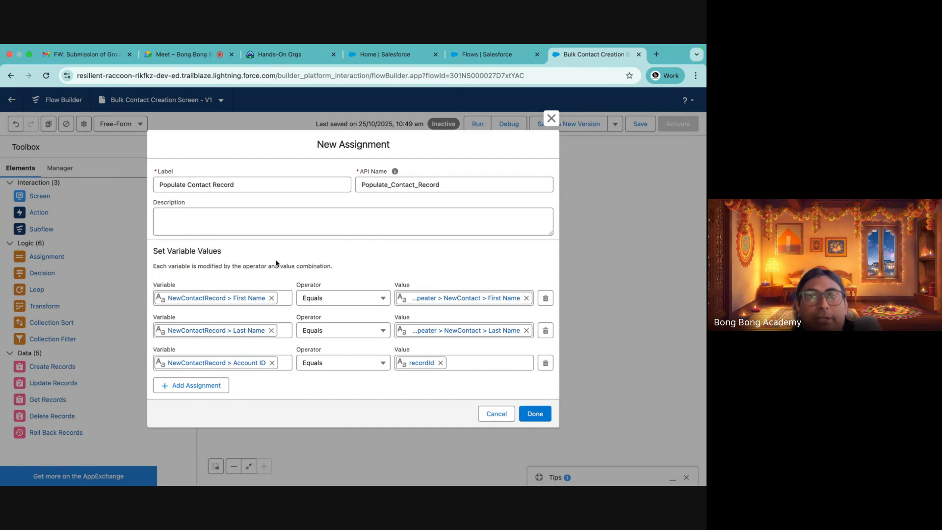
{"action": "left_click", "coordinate": [533, 412]}
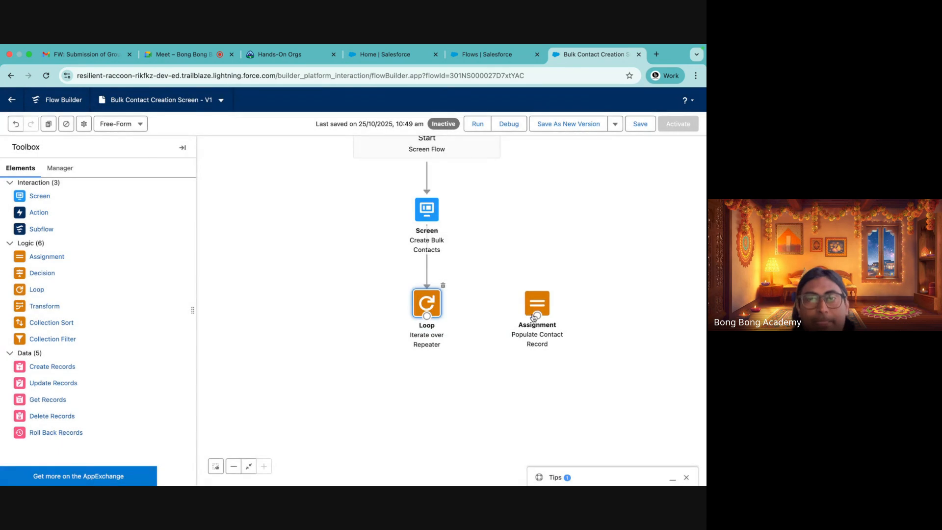
Connect the loop to the Populate Contact Record assignment as its For Each Item path
{"action": "left_click_drag", "start_coordinate": [427, 315], "coordinate": [545, 320]}
{"action": "left_click", "coordinate": [481, 325]}
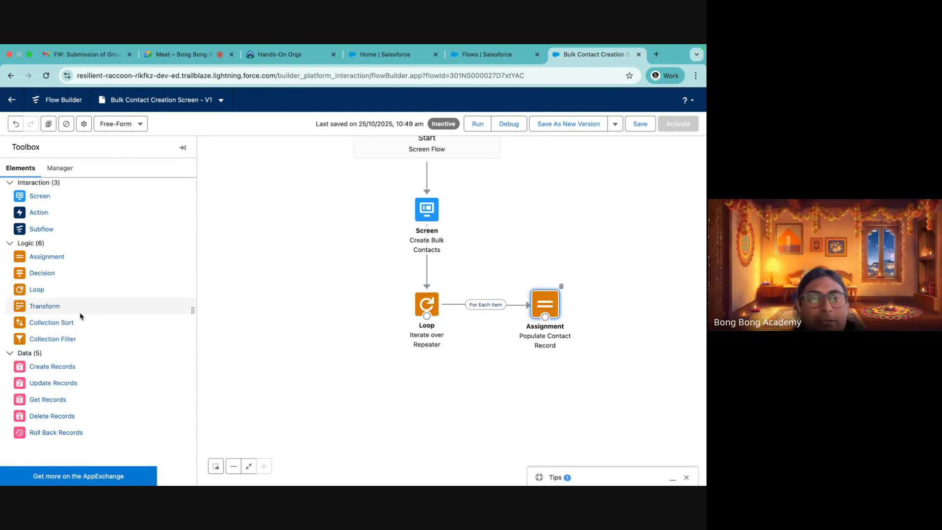
Add a new Assignment element labeled "Adding to New Contact List" after the loop's assignment
{"action": "left_click_drag", "start_coordinate": [45, 256], "coordinate": [515, 405]}
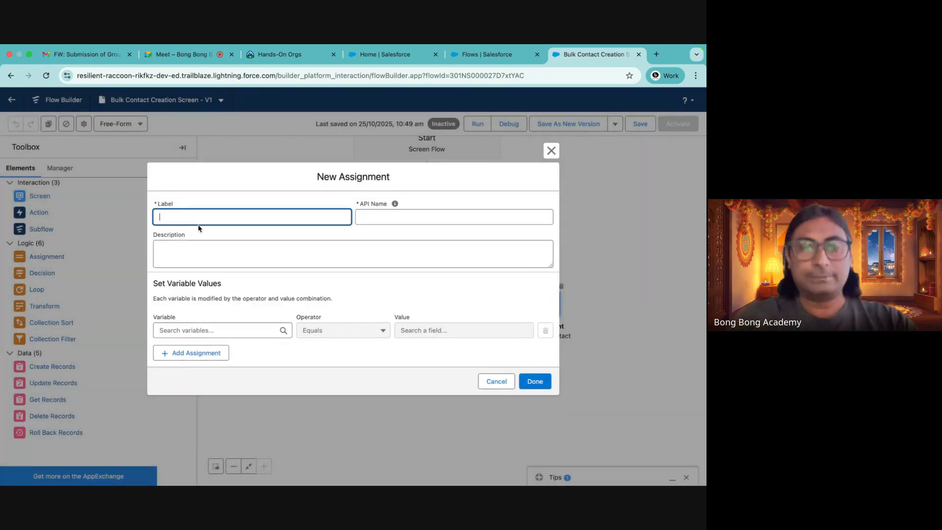
{"action": "type", "text": "Addingto"}
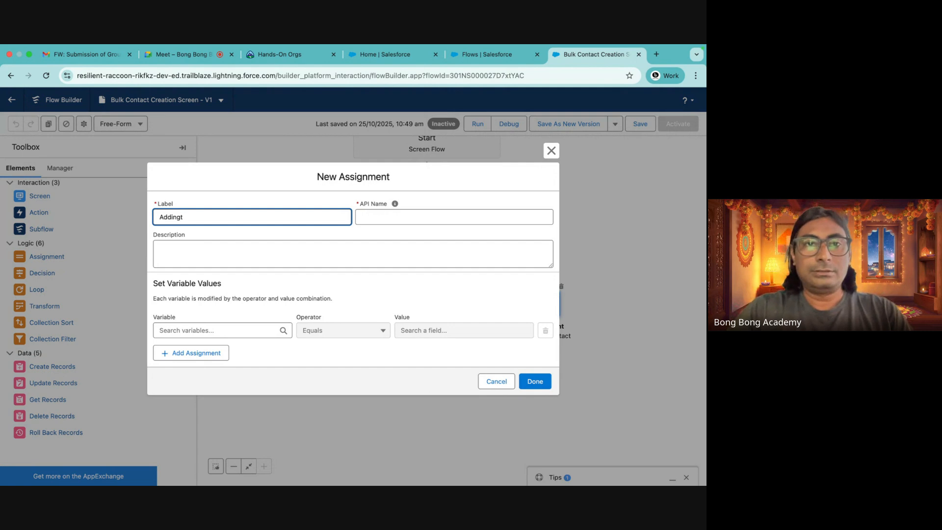
{"action": "key", "text": "BackSpace"}
{"action": "key", "text": "BackSpace"}
{"action": "type", "text": "to C"}
{"action": "key", "text": "BackSpace"}
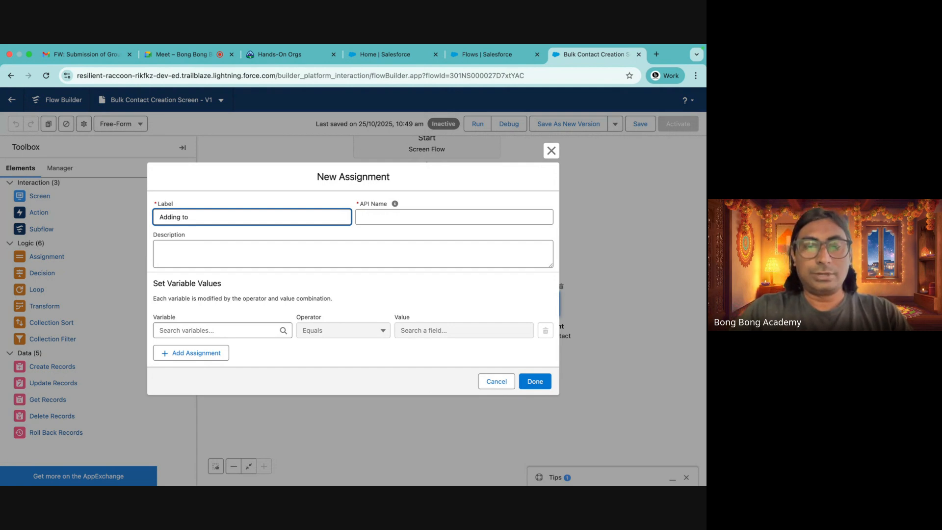
{"action": "type", "text": "New Contact List"}
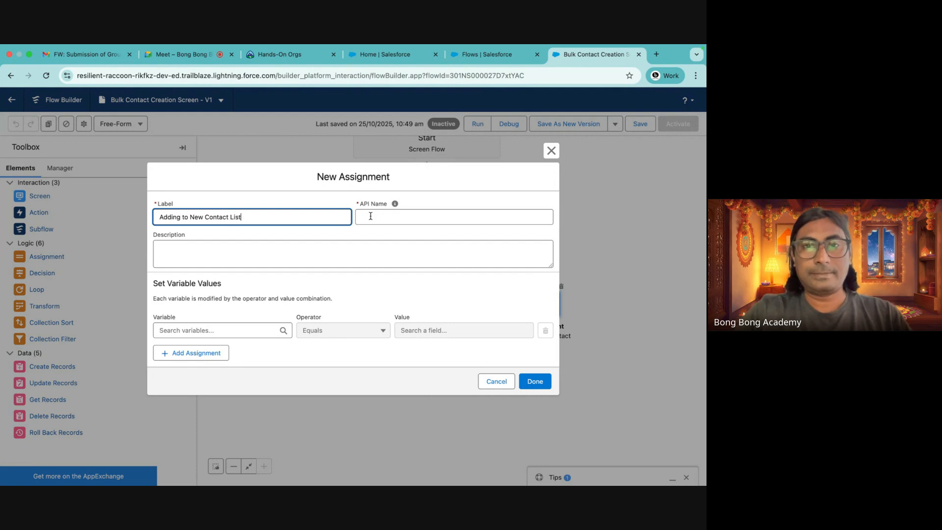
{"action": "left_click", "coordinate": [421, 228]}
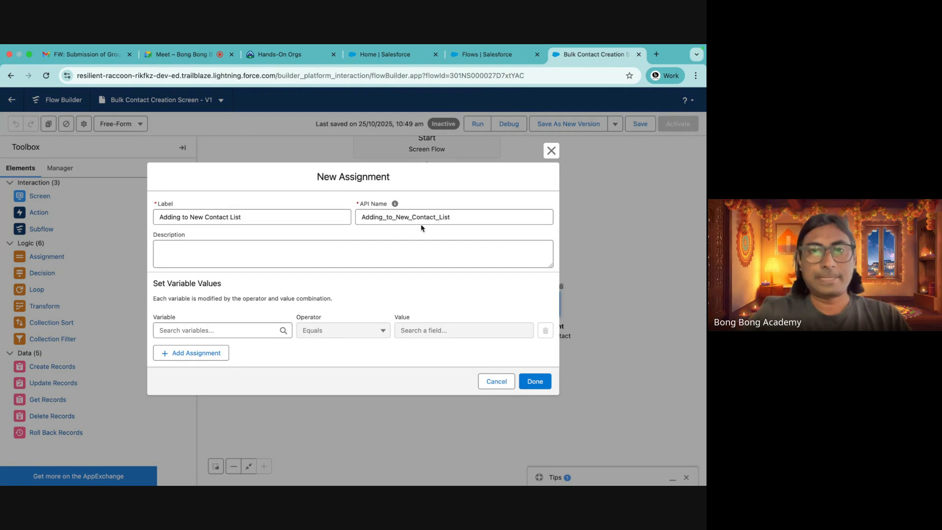
Configure the assignment to Add NewContactRecord to the NewContactList collection and save it
{"action": "left_click", "coordinate": [168, 330]}
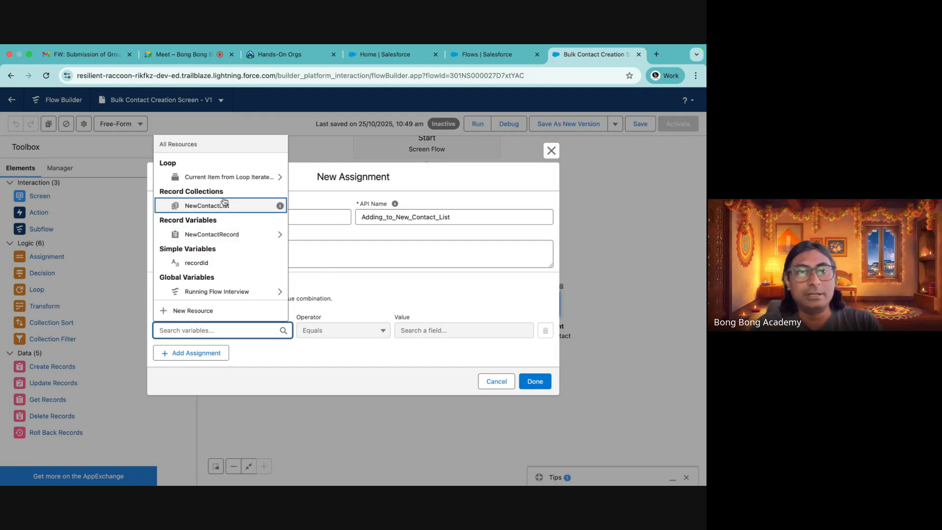
{"action": "left_click", "coordinate": [220, 207]}
{"action": "left_click", "coordinate": [319, 334]}
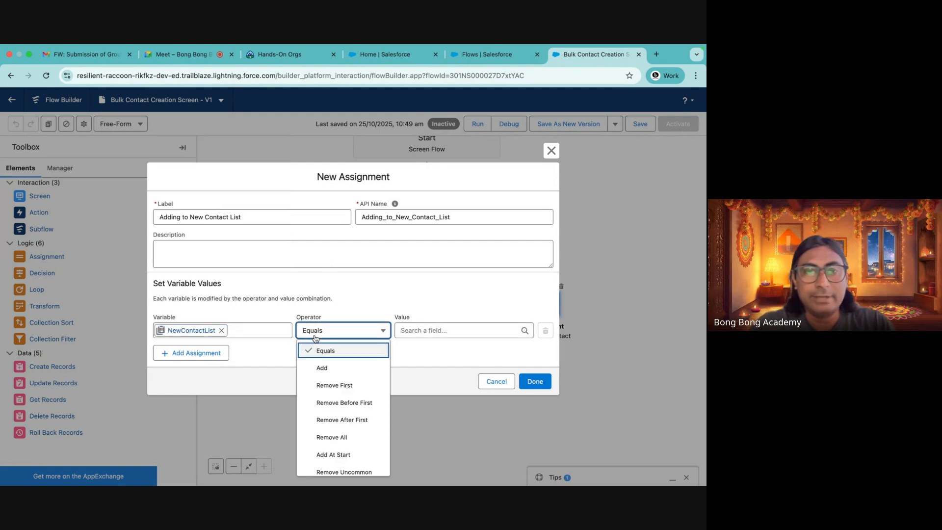
{"action": "left_click", "coordinate": [316, 368]}
{"action": "left_click", "coordinate": [422, 330]}
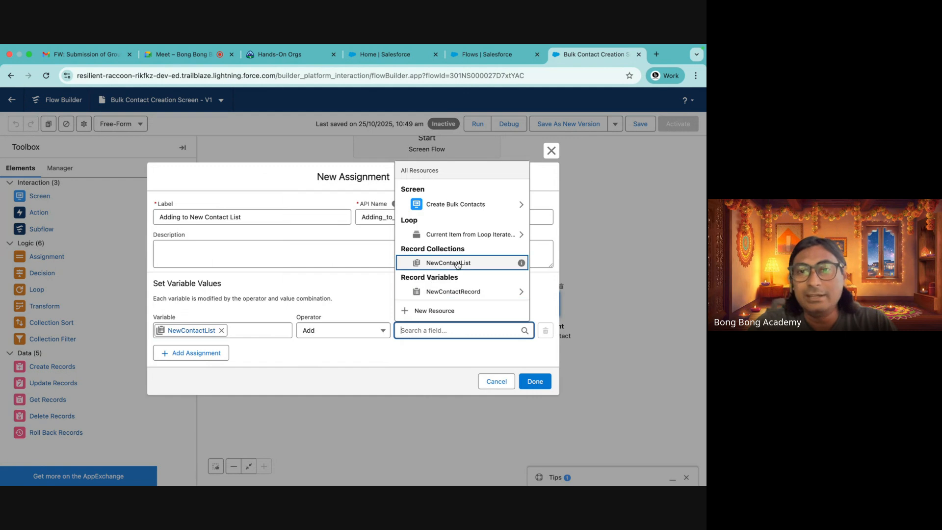
{"action": "left_click", "coordinate": [456, 293]}
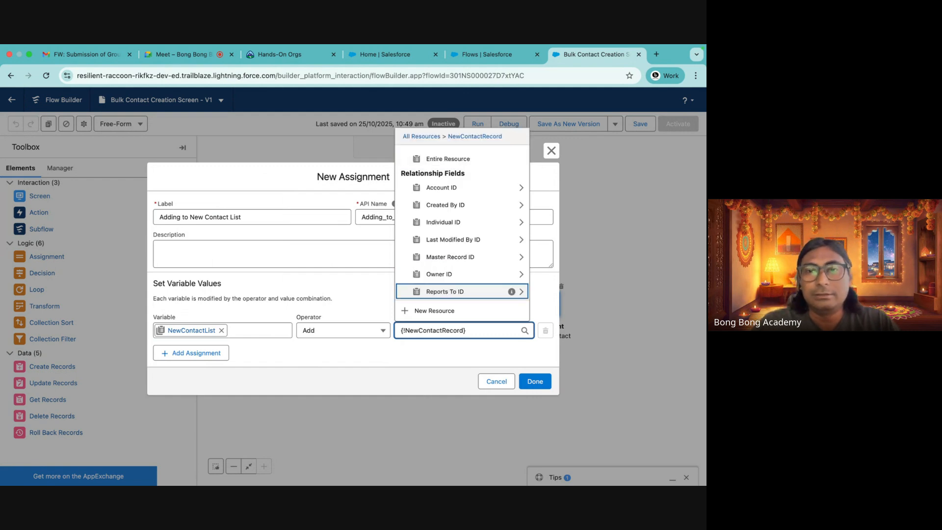
{"action": "left_click", "coordinate": [399, 358]}
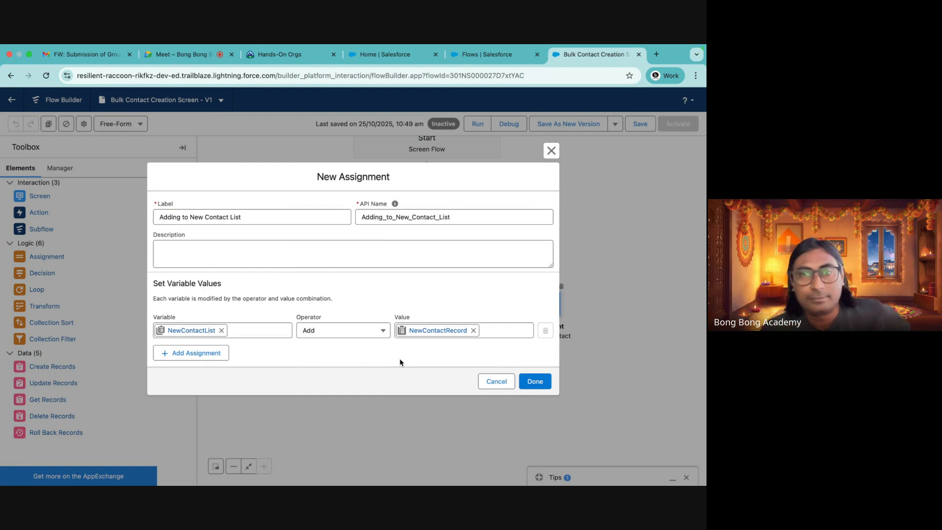
{"action": "left_click", "coordinate": [535, 385]}
Connect Populate Contact Record to Adding to New Contact List, and route that assignment back to the loop
{"action": "left_click_drag", "start_coordinate": [526, 412], "coordinate": [540, 382]}
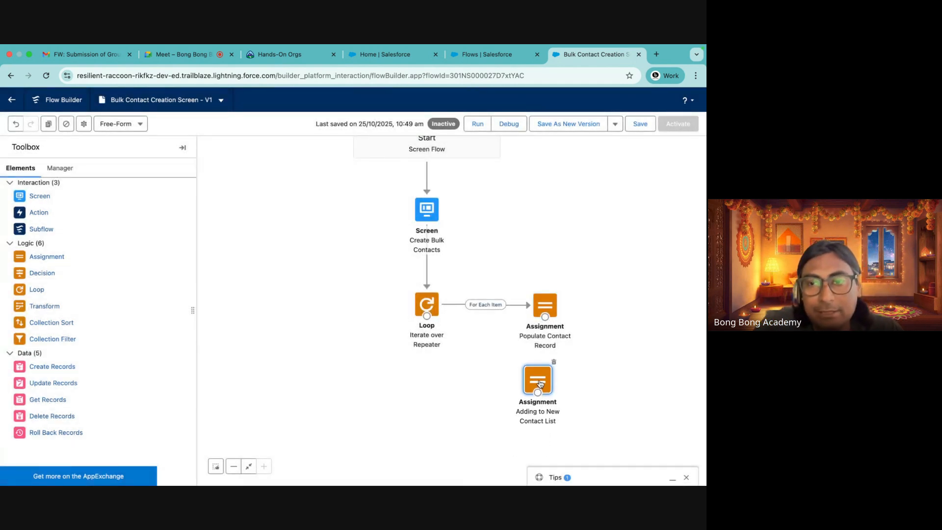
{"action": "mouse_move", "coordinate": [544, 313]}
{"action": "left_mouse_down"}
{"action": "mouse_move", "coordinate": [557, 313]}
{"action": "mouse_move", "coordinate": [539, 309]}
{"action": "left_mouse_up"}
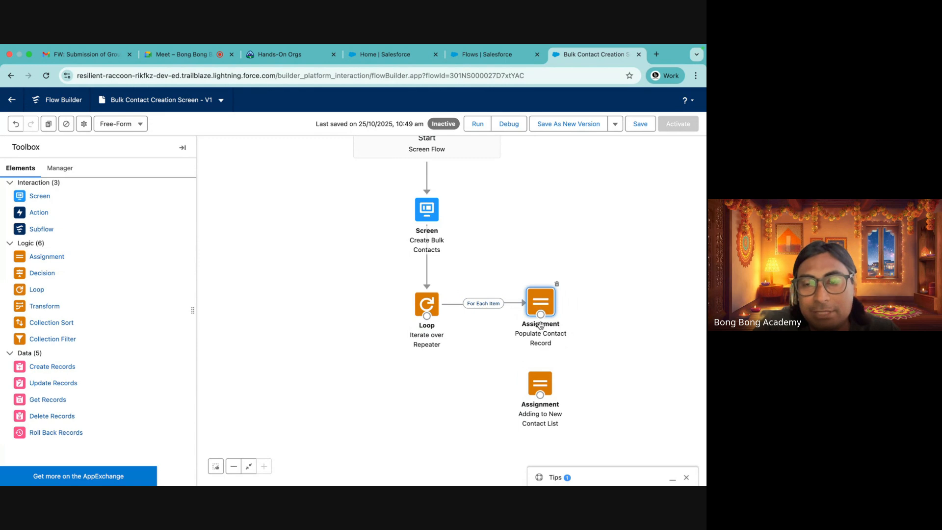
{"action": "left_click_drag", "start_coordinate": [540, 314], "coordinate": [426, 315]}
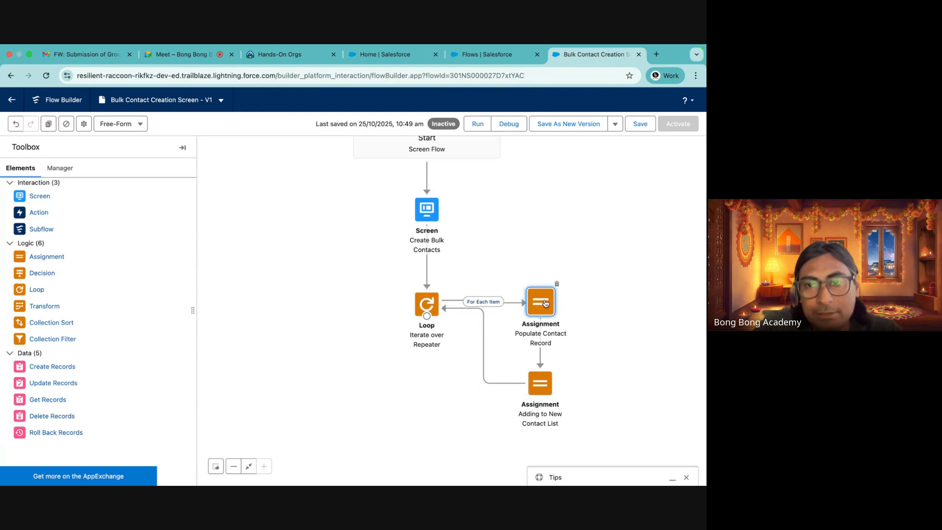
{"action": "left_click_drag", "start_coordinate": [535, 383], "coordinate": [483, 382]}
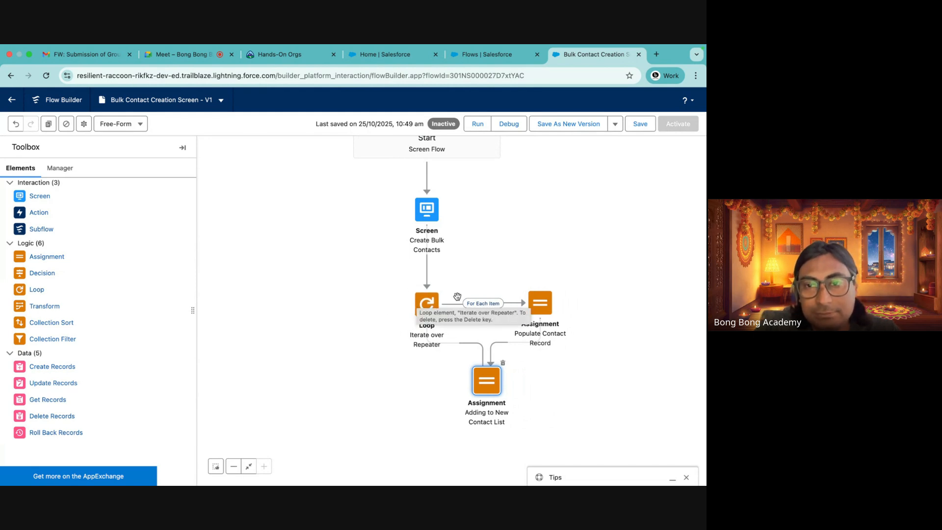
{"action": "left_click_drag", "start_coordinate": [491, 386], "coordinate": [540, 387]}
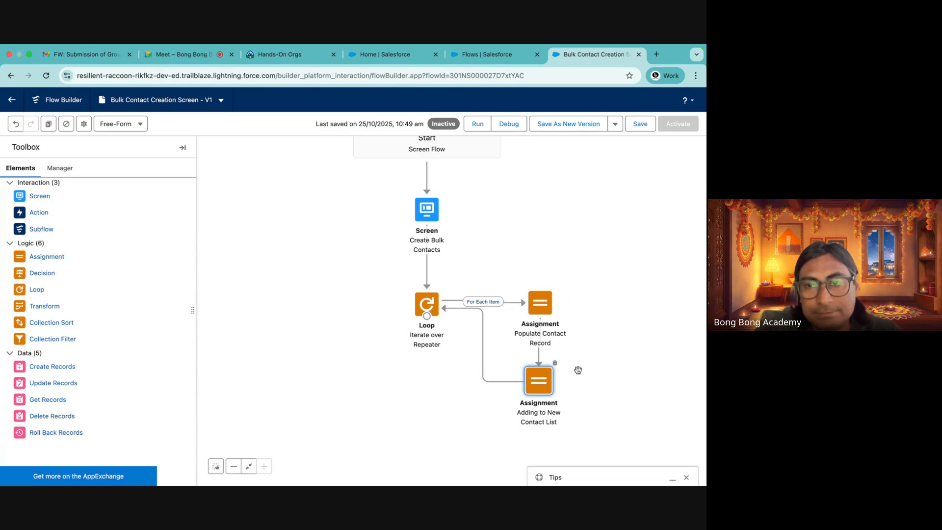
Open and review the settings of both assignment elements without changing them
{"action": "left_click_drag", "start_coordinate": [592, 363], "coordinate": [580, 310]}
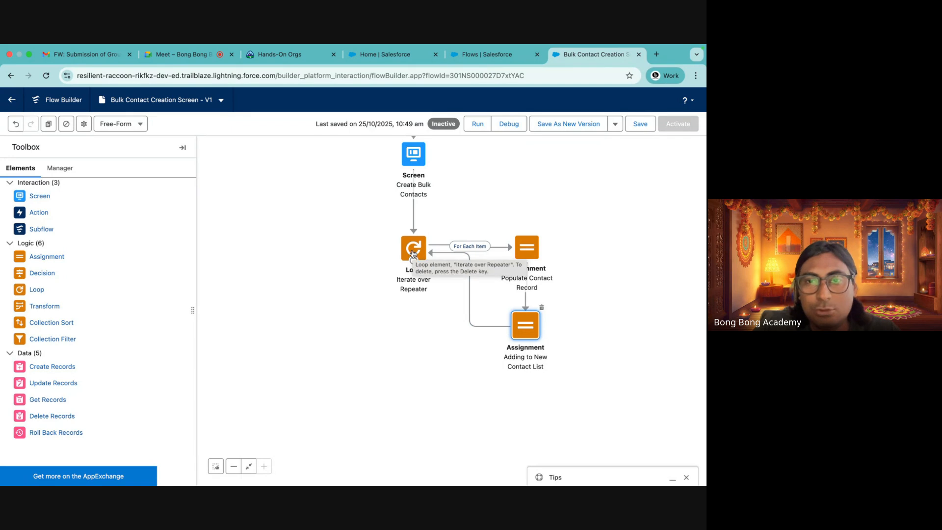
{"action": "double_click", "coordinate": [528, 253]}
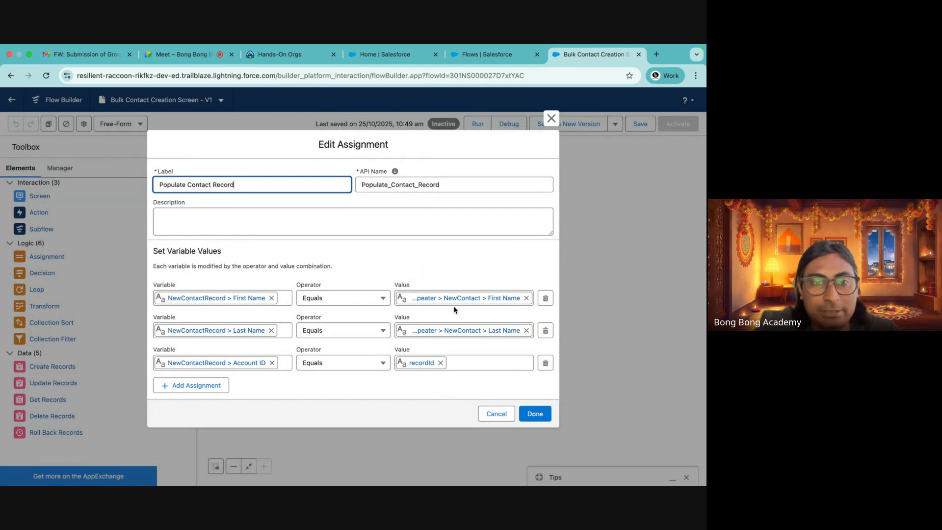
{"action": "left_click", "coordinate": [551, 119]}
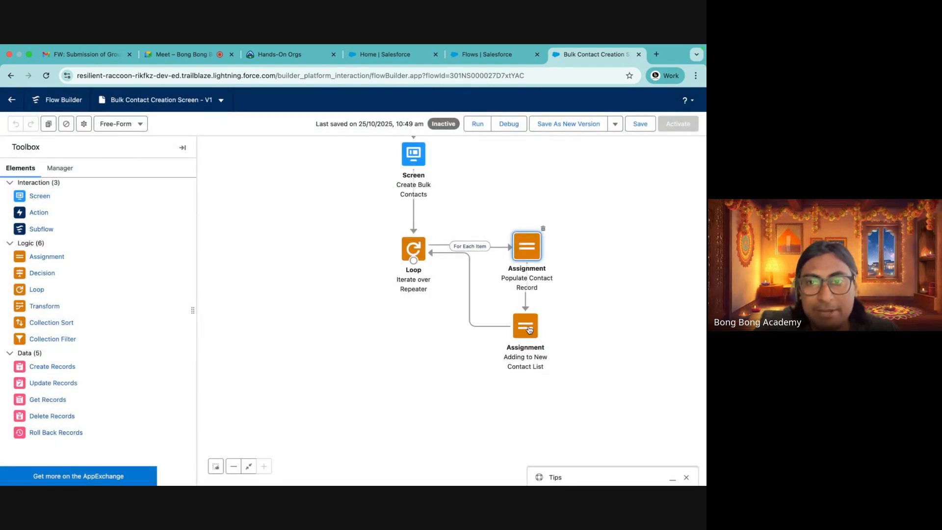
{"action": "double_click", "coordinate": [525, 334]}
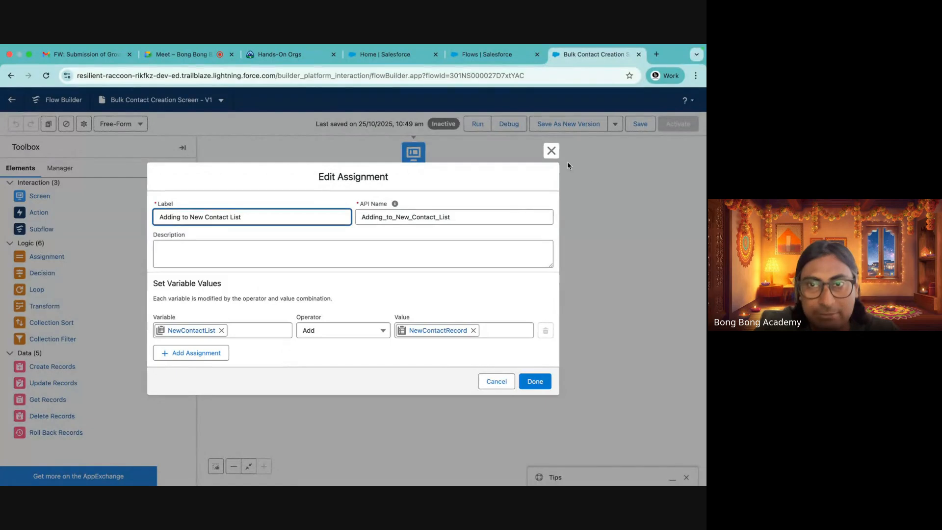
{"action": "left_click", "coordinate": [551, 150]}
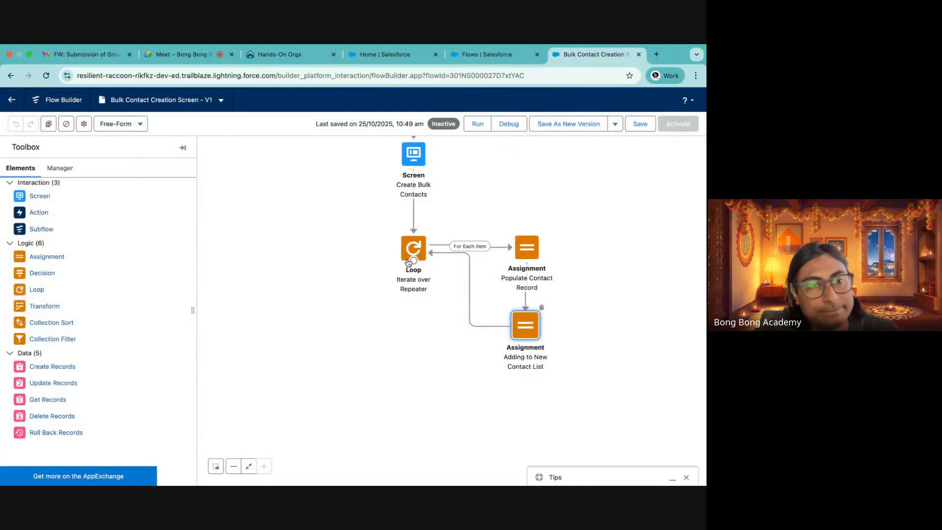
Add a Create Records element labeled "Create New Contacts" that creates multiple records from the NewContactList collection
{"action": "left_click_drag", "start_coordinate": [54, 366], "coordinate": [406, 341]}
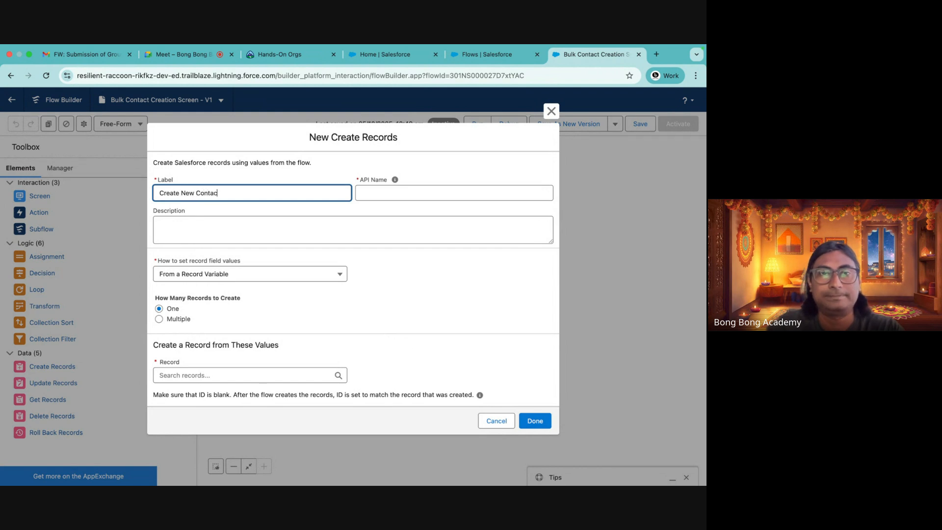
{"action": "left_click", "coordinate": [376, 194]}
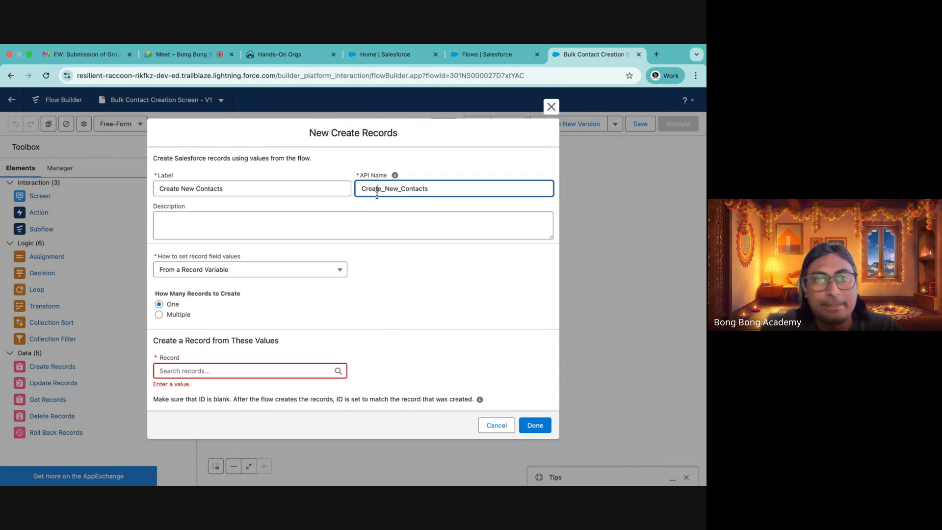
{"action": "left_click", "coordinate": [180, 316]}
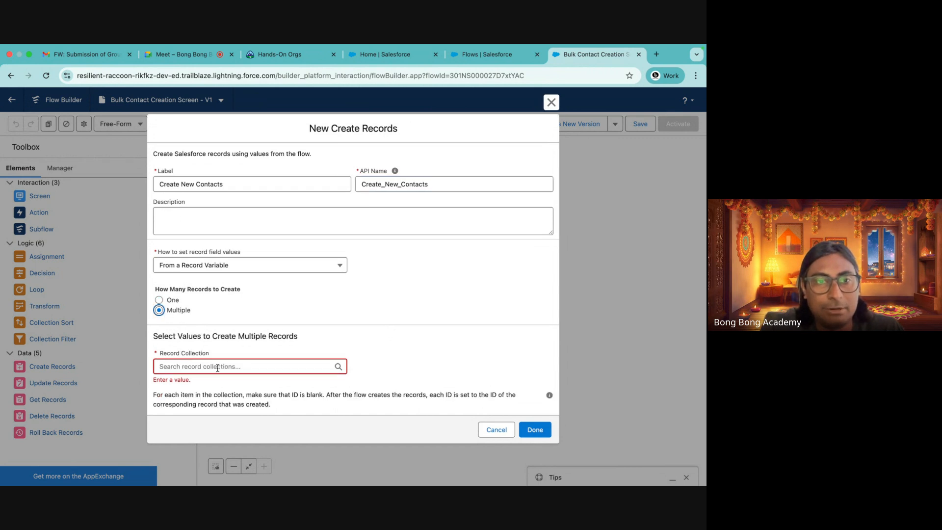
{"action": "left_click", "coordinate": [217, 368]}
{"action": "left_click", "coordinate": [198, 326]}
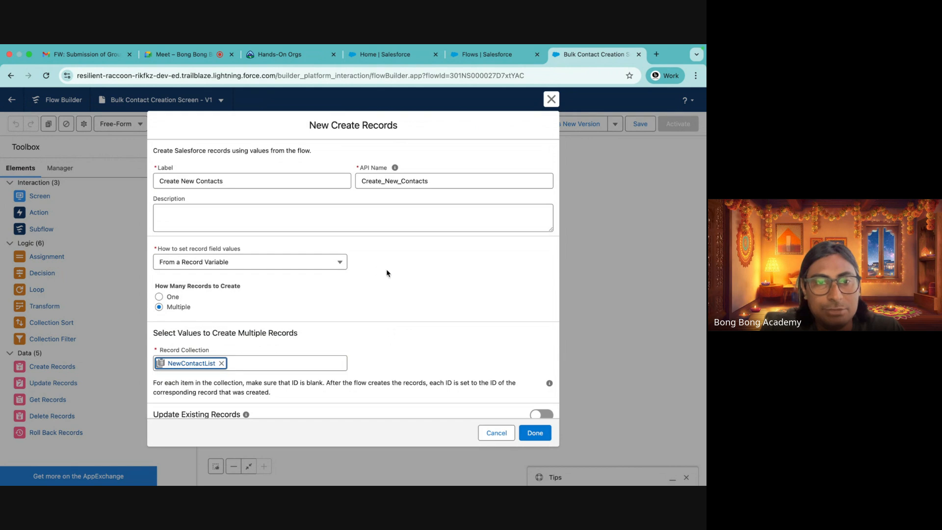
{"action": "scroll", "coordinate": [421, 292], "scroll_direction": "down", "scroll_amount": 1}
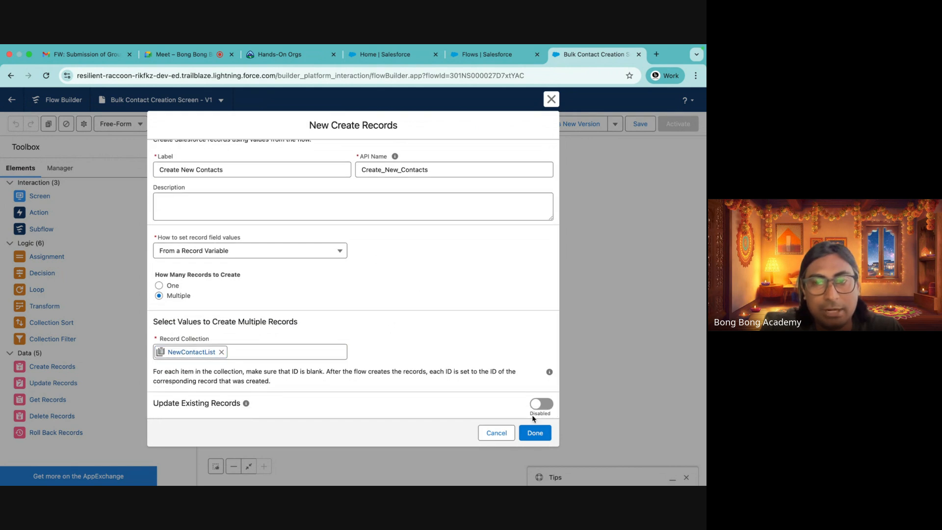
{"action": "left_click", "coordinate": [534, 433]}
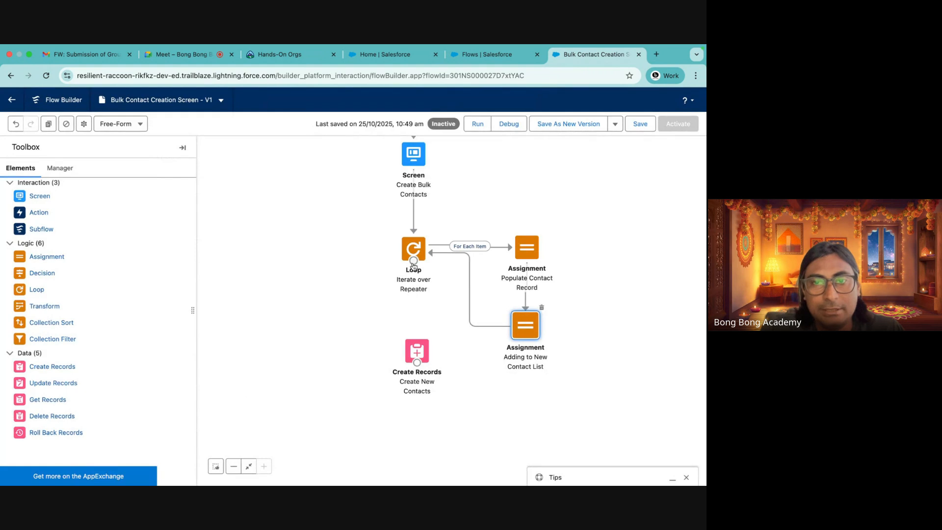
Connect the loop's After Last Item path to Create New Contacts and save the flow
{"action": "left_click_drag", "start_coordinate": [412, 264], "coordinate": [417, 366]}
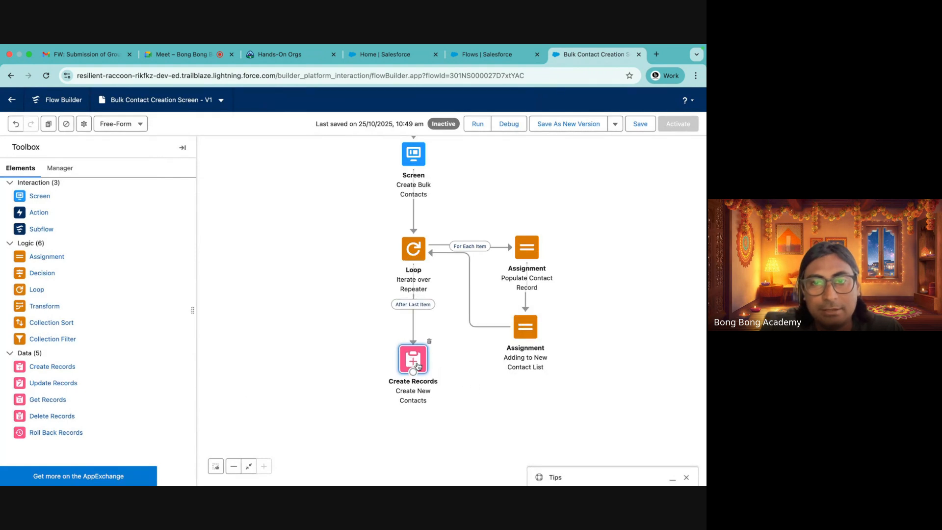
{"action": "left_click", "coordinate": [643, 358]}
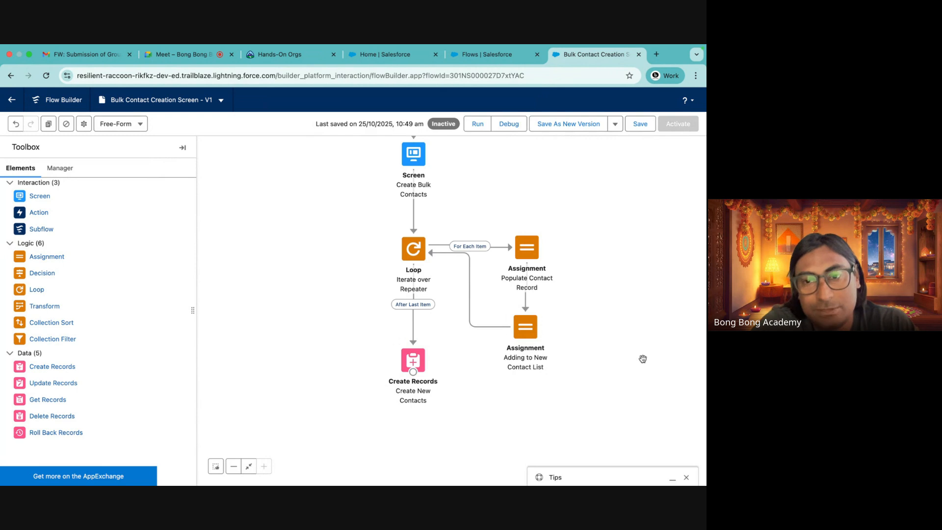
{"action": "left_click", "coordinate": [638, 126]}
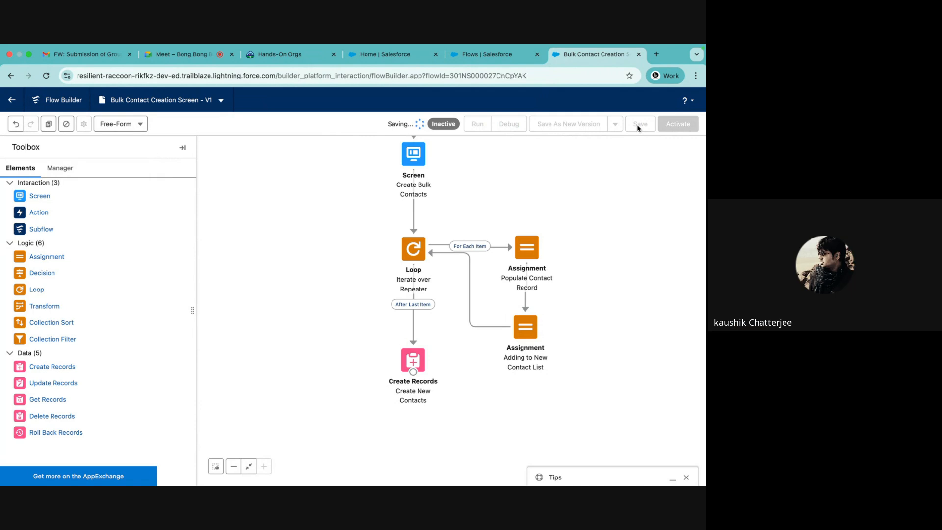
Run the flow, enter the first contact as Test Contact 1, and add another repeater item
{"action": "left_click", "coordinate": [479, 126]}
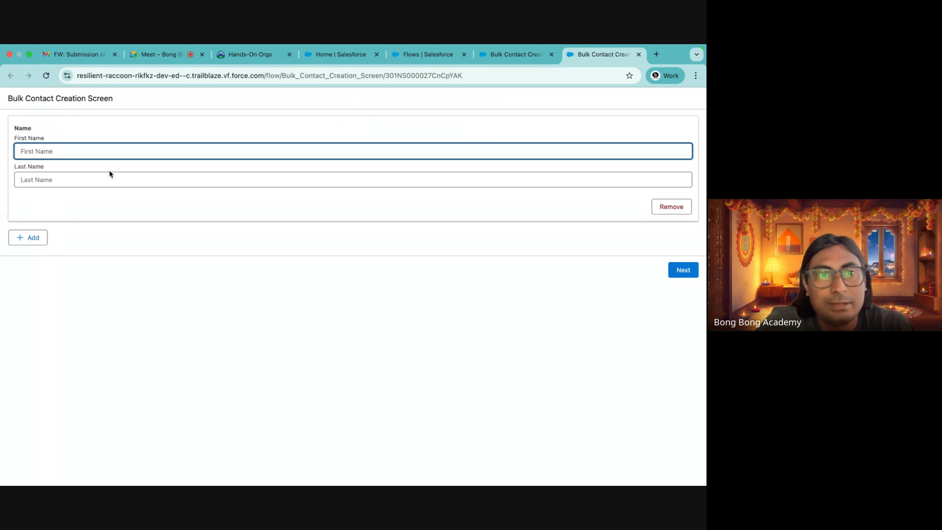
{"action": "type", "text": "Test"}
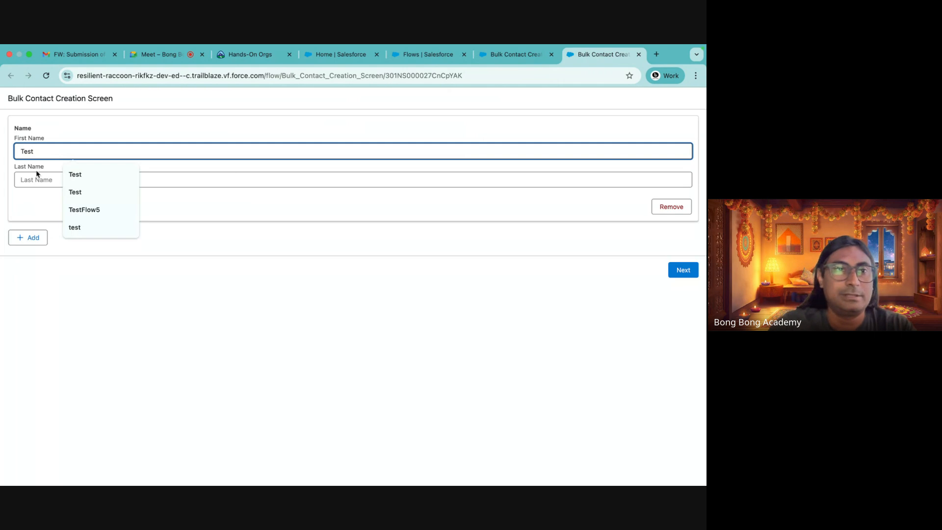
{"action": "left_click", "coordinate": [37, 172]}
{"action": "type", "text": "Conta"}
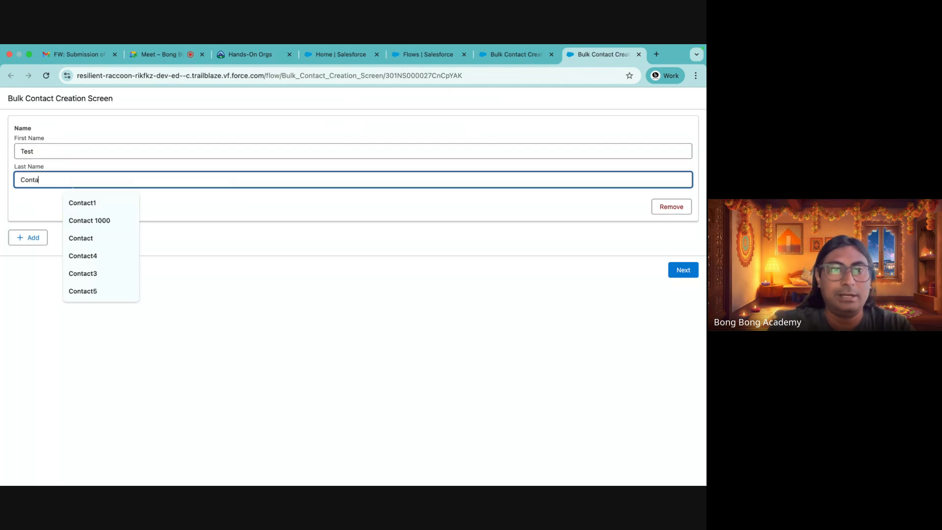
{"action": "type", "text": "ct 1"}
{"action": "left_click", "coordinate": [28, 237]}
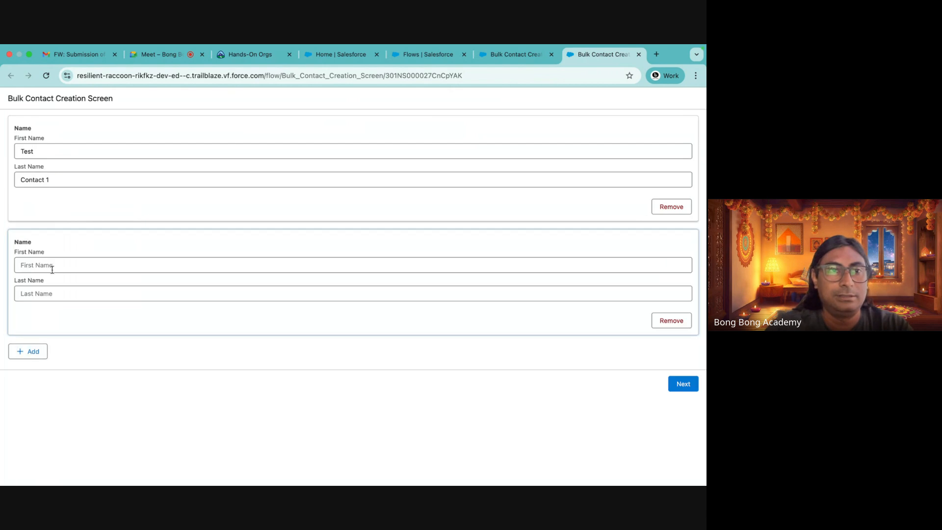
Enter the second contact as Test Contact 2 and add a third repeater item
{"action": "left_click", "coordinate": [51, 268]}
{"action": "type", "text": "Test"}
{"action": "left_click", "coordinate": [48, 295]}
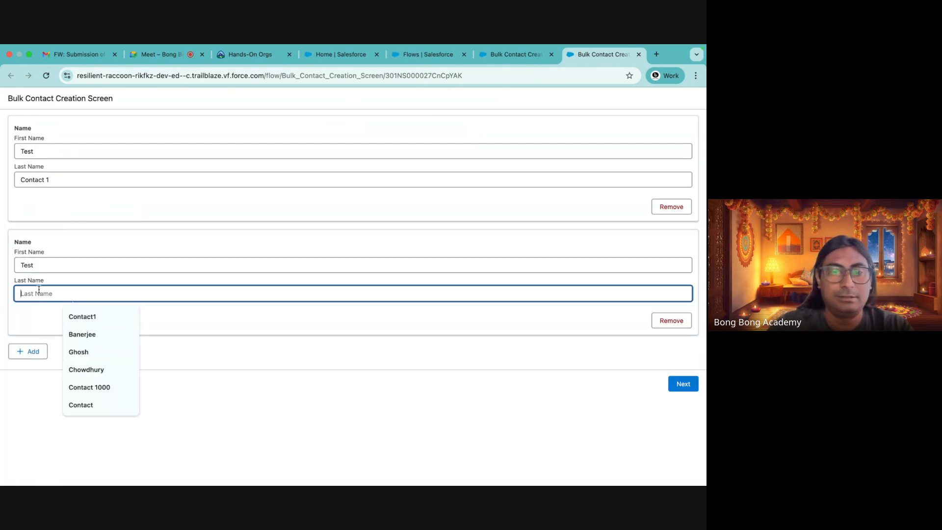
{"action": "type", "text": "Contact 2"}
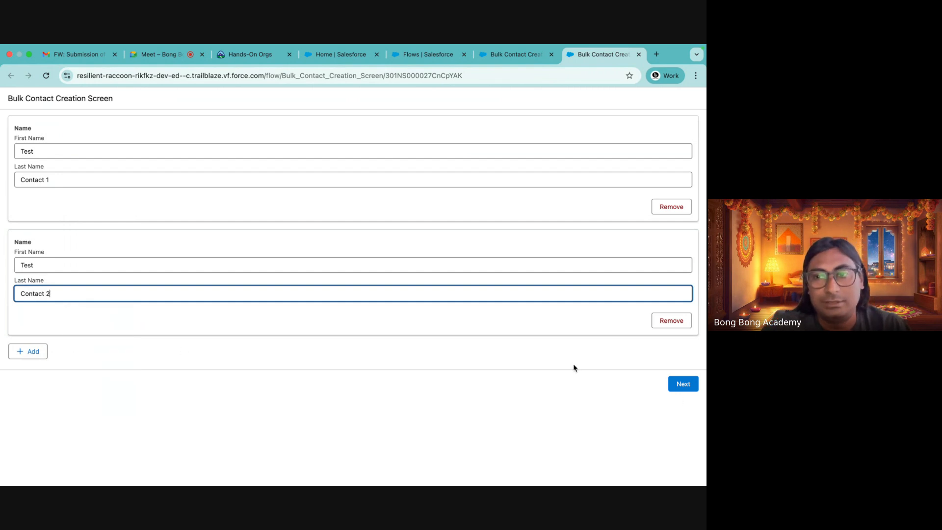
{"action": "left_click", "coordinate": [42, 352]}
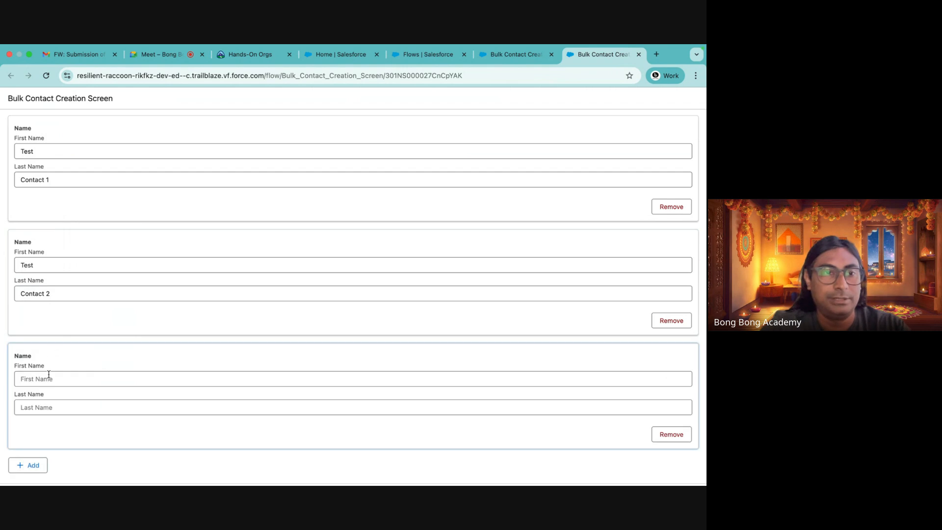
Enter the third contact as Test Contact 3 and submit the screen
{"action": "left_click", "coordinate": [49, 378]}
{"action": "type", "text": "Test"}
{"action": "left_click", "coordinate": [47, 413]}
{"action": "type", "text": "C"}
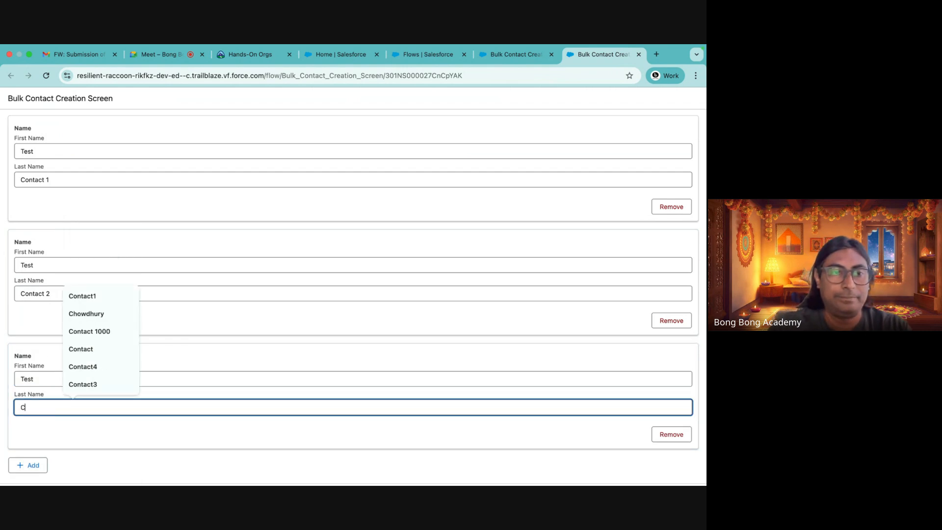
{"action": "type", "text": "ontact 3"}
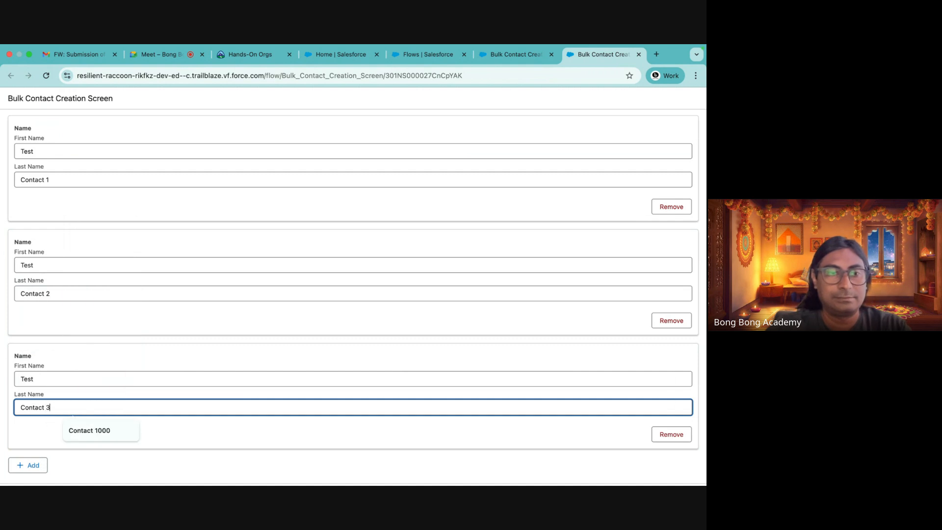
{"action": "scroll", "coordinate": [657, 448], "scroll_direction": "down", "scroll_amount": 1}
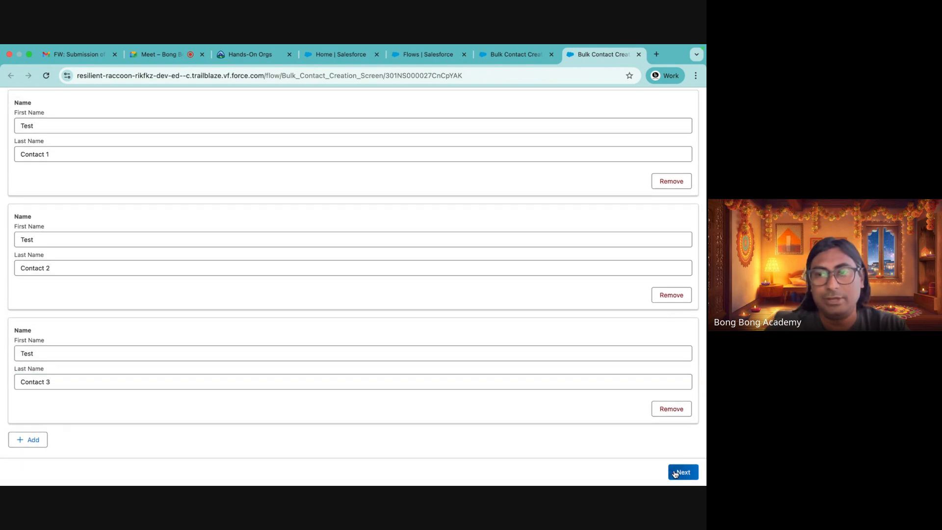
{"action": "left_click", "coordinate": [679, 471]}
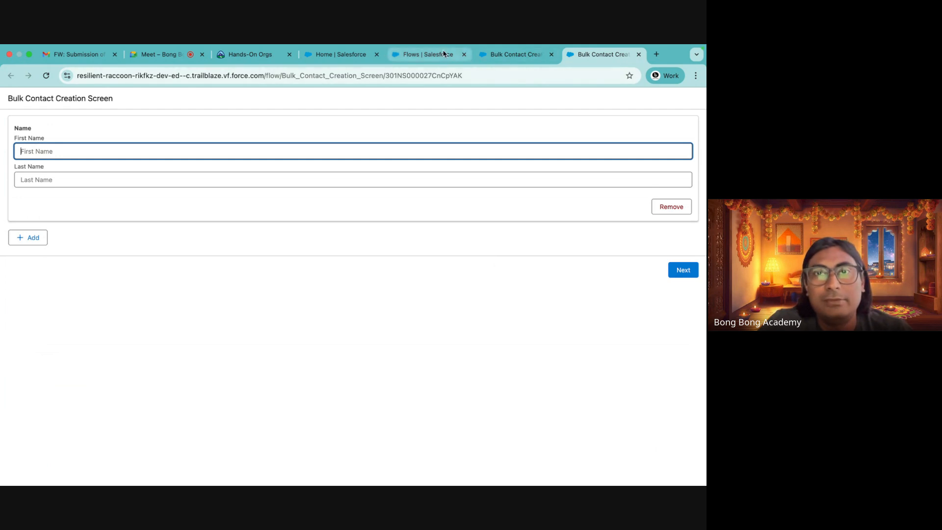
Open the Contacts list from the App Launcher to check the newly created test contacts
{"action": "left_click", "coordinate": [419, 54]}
{"action": "left_click", "coordinate": [330, 57]}
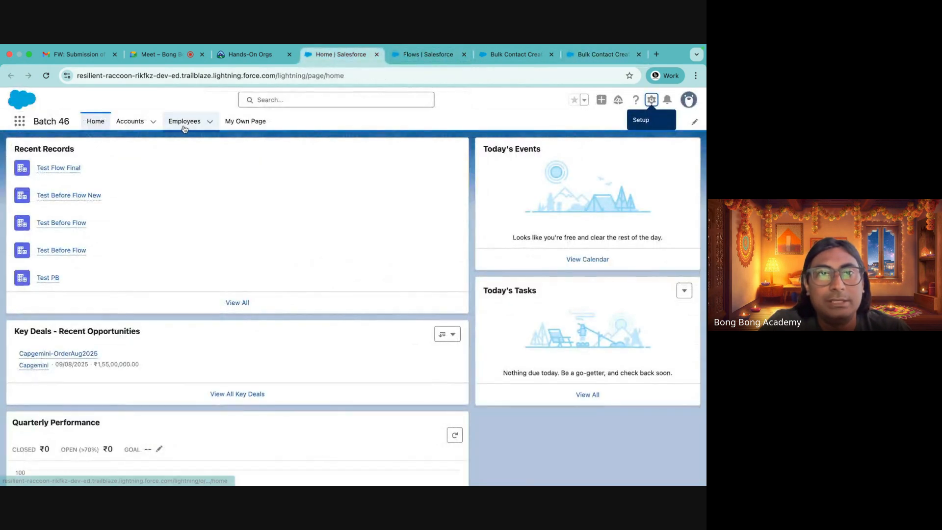
{"action": "left_click", "coordinate": [20, 120]}
{"action": "type", "text": "co"}
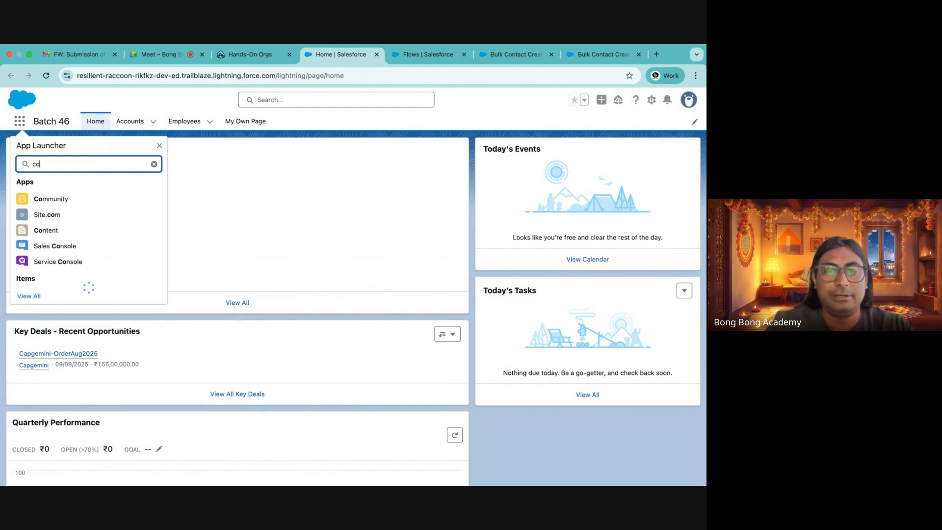
{"action": "type", "text": "ntact"}
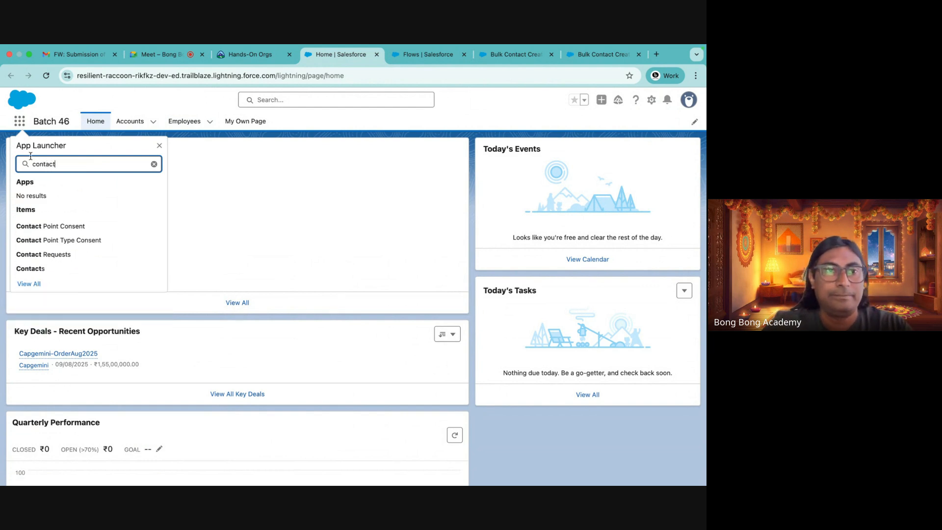
{"action": "left_click", "coordinate": [32, 269]}
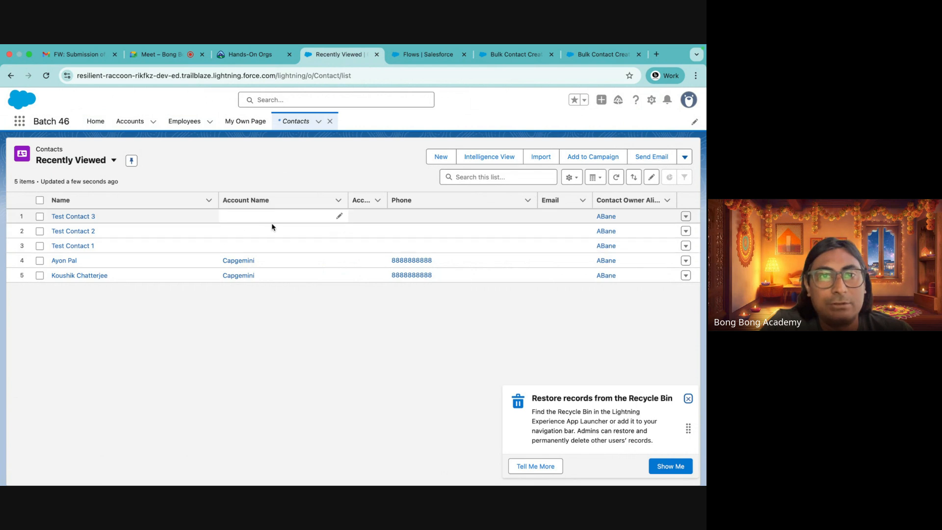
{"action": "left_click", "coordinate": [688, 399]}
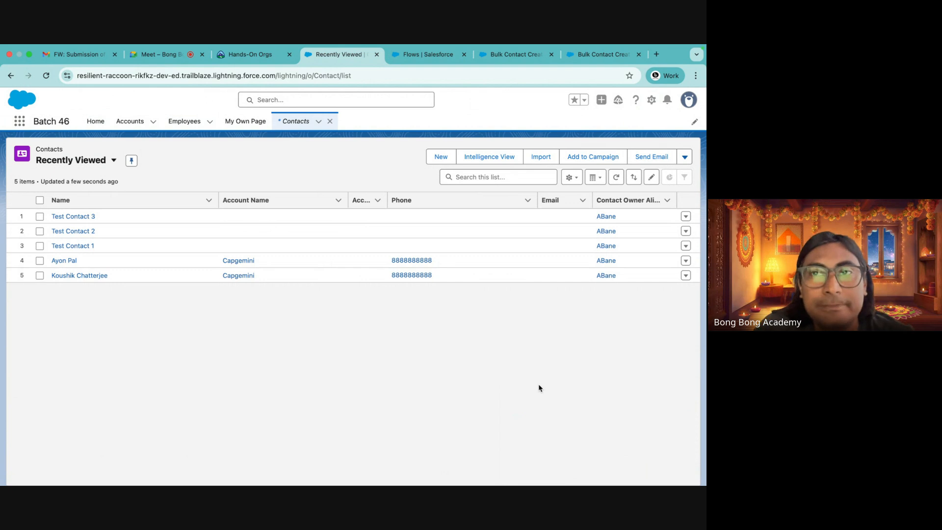
Close the flow run tab and activate the Bulk Contact Creation Screen flow
{"action": "left_click", "coordinate": [598, 62]}
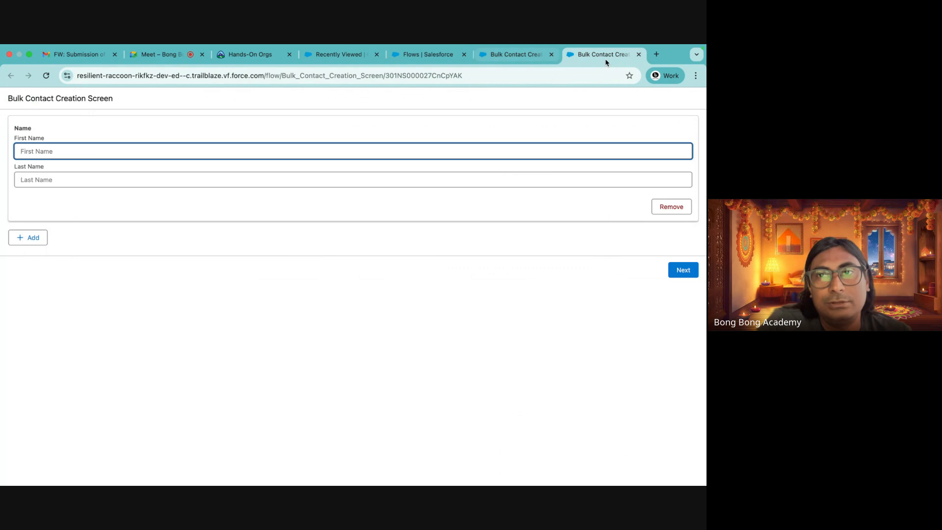
{"action": "left_click", "coordinate": [638, 54]}
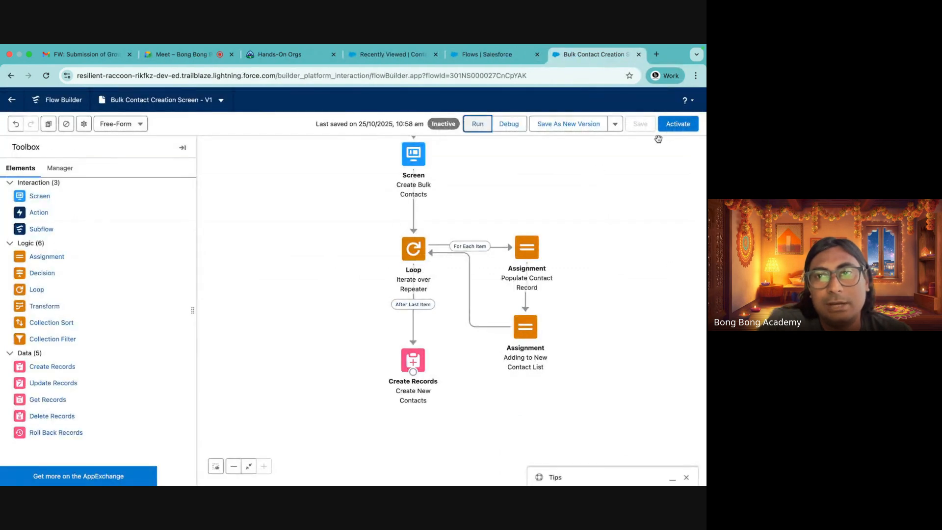
{"action": "left_click", "coordinate": [676, 127]}
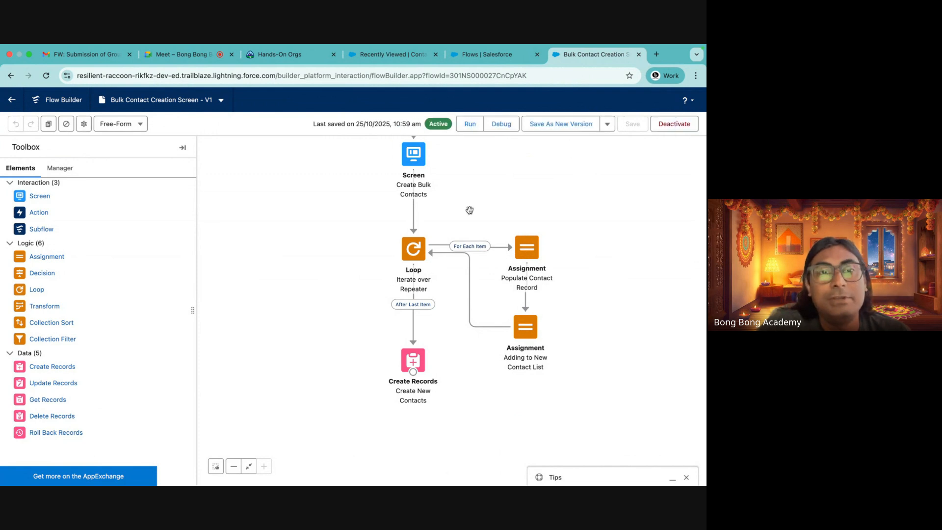
Browse to the Test Flow Final account record and view its related contacts
{"action": "left_click", "coordinate": [483, 54]}
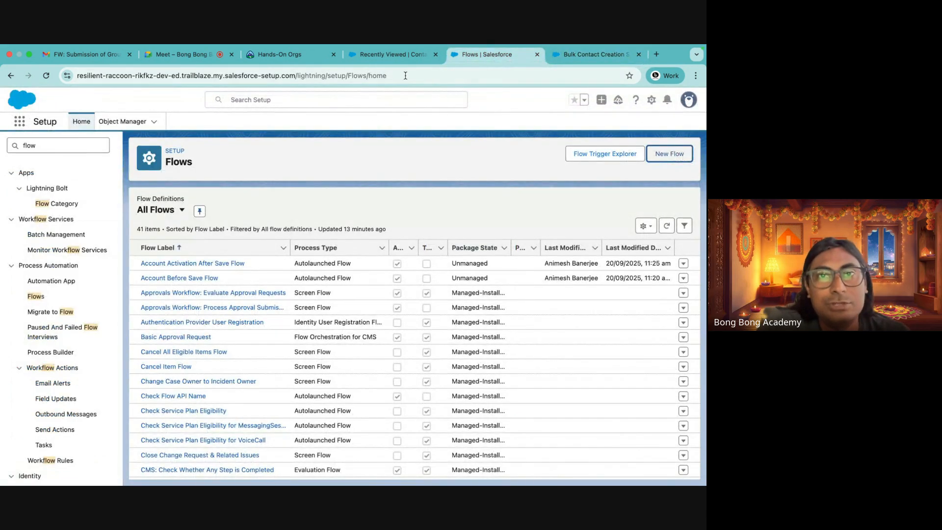
{"action": "left_click", "coordinate": [397, 55]}
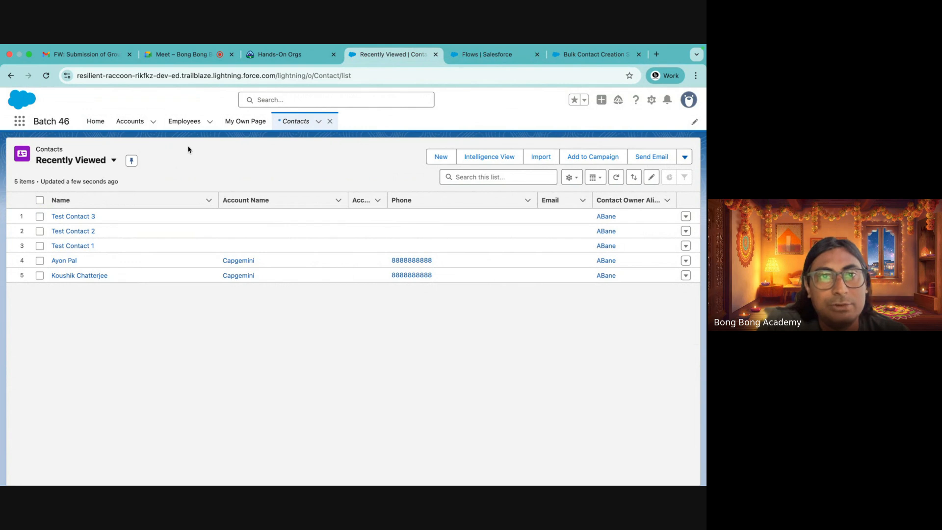
{"action": "left_click", "coordinate": [330, 121]}
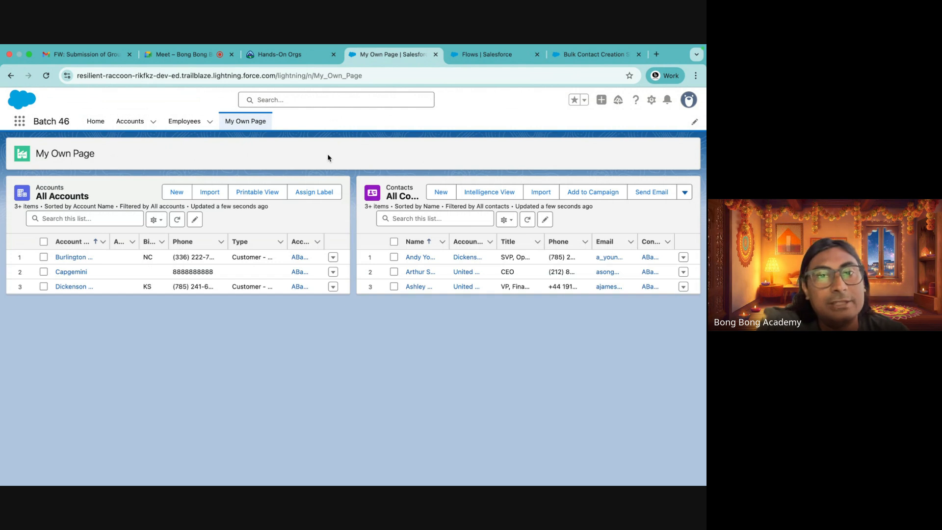
{"action": "left_click", "coordinate": [129, 121]}
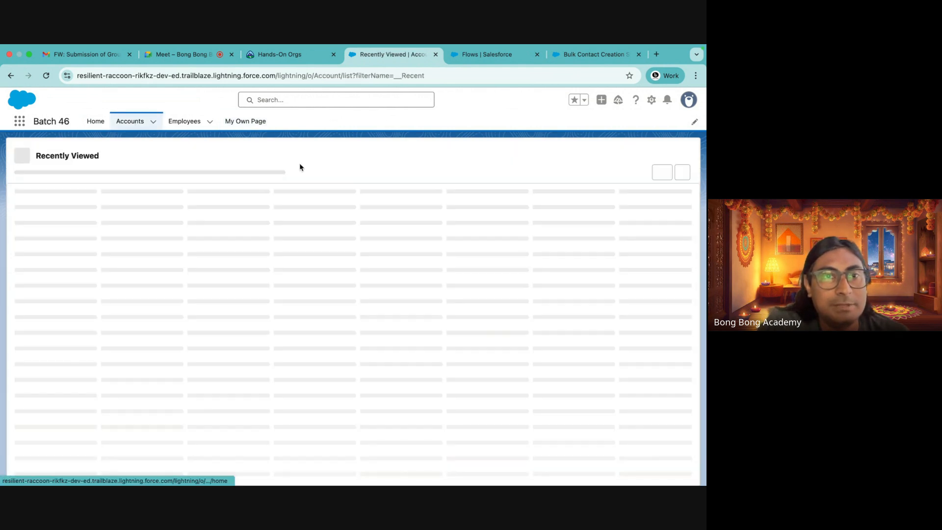
{"action": "left_click", "coordinate": [79, 217]}
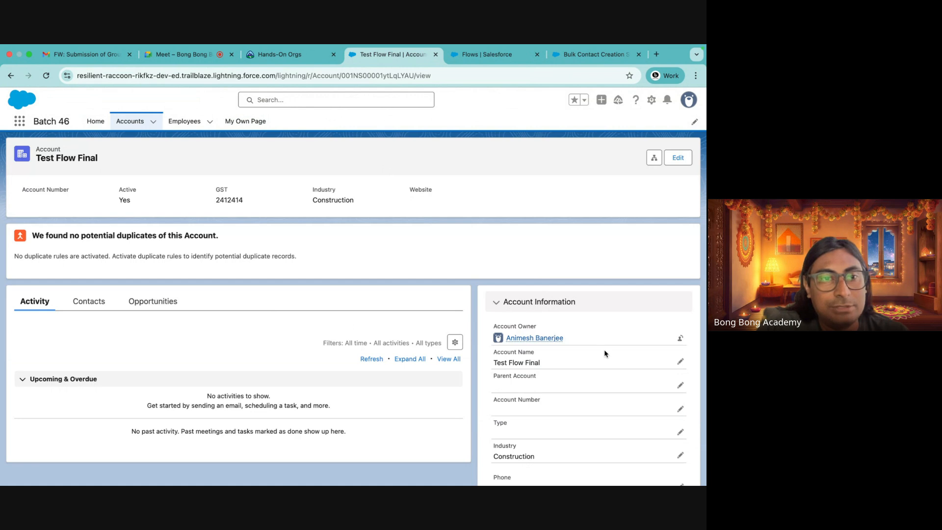
{"action": "left_click", "coordinate": [89, 301]}
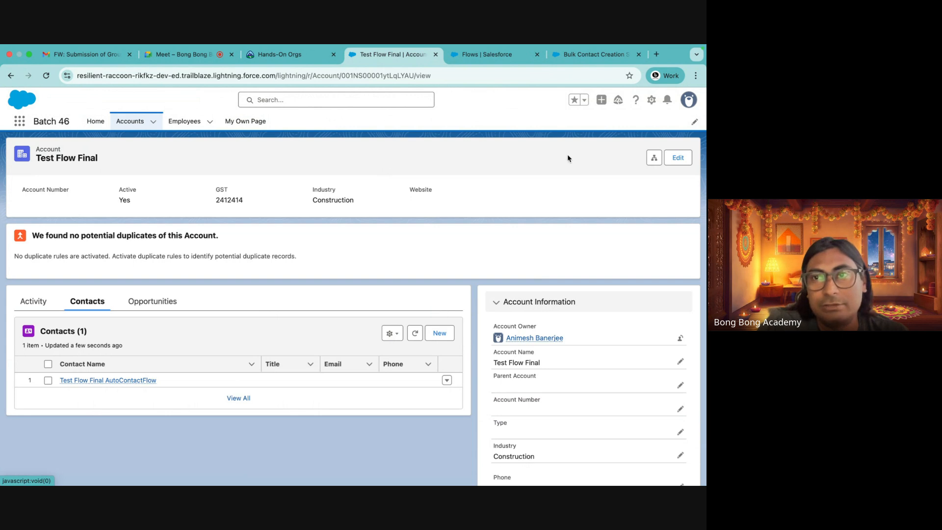
Open the Account record page for editing in Lightning App Builder and dismiss the announcement window
{"action": "left_click", "coordinate": [650, 99]}
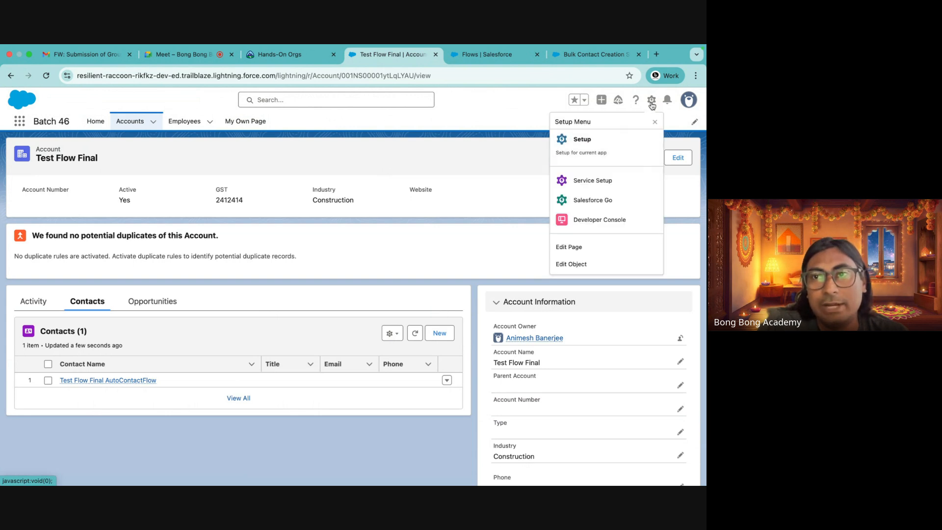
{"action": "left_click", "coordinate": [575, 249]}
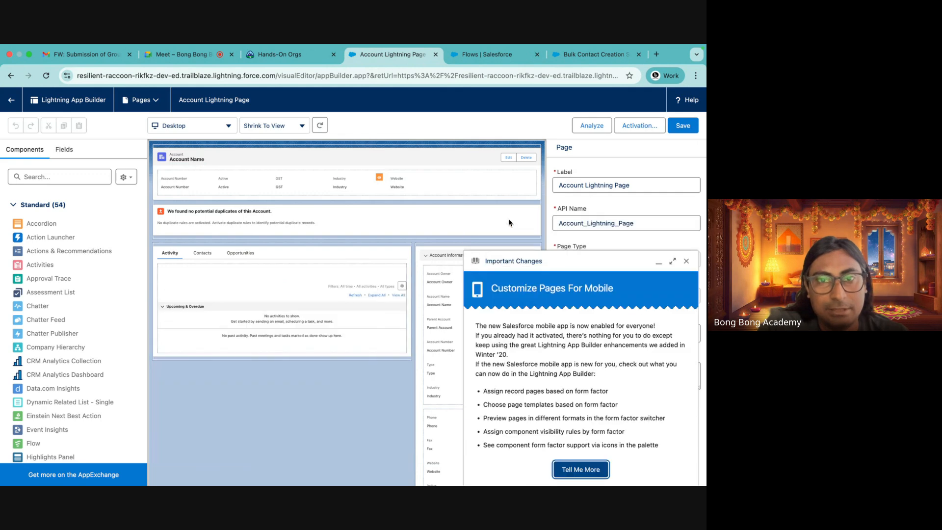
{"action": "left_click", "coordinate": [686, 261]}
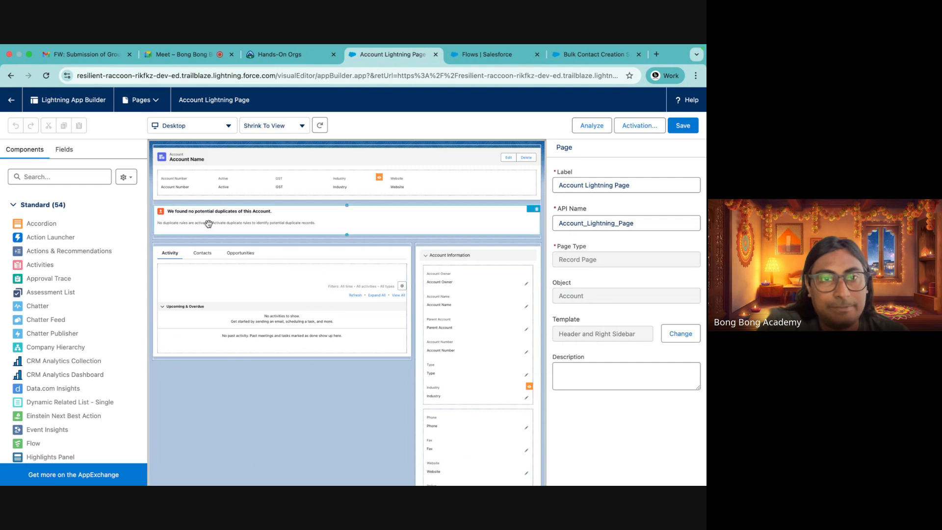
Search the components for flow, place a Flow component below the page header, then remove it
{"action": "left_click", "coordinate": [49, 176]}
{"action": "type", "text": "flow"}
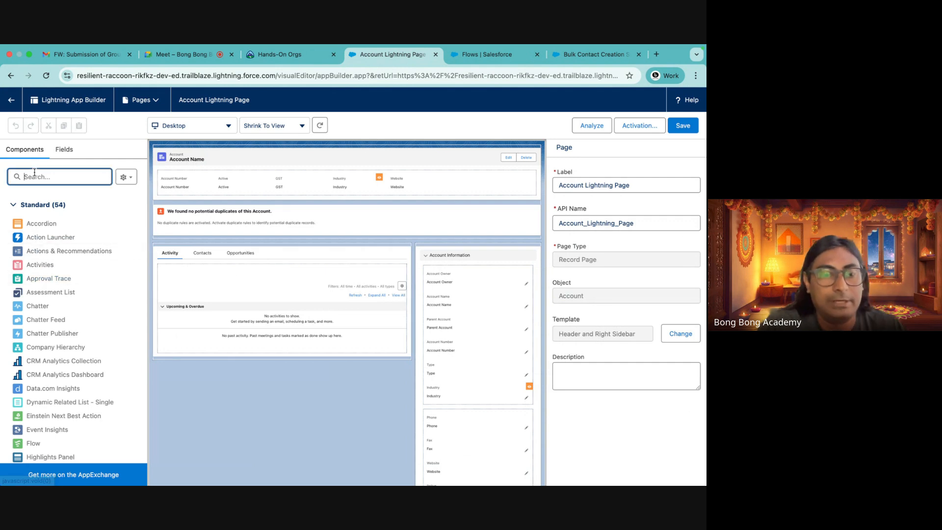
{"action": "left_click_drag", "start_coordinate": [31, 226], "coordinate": [279, 211]}
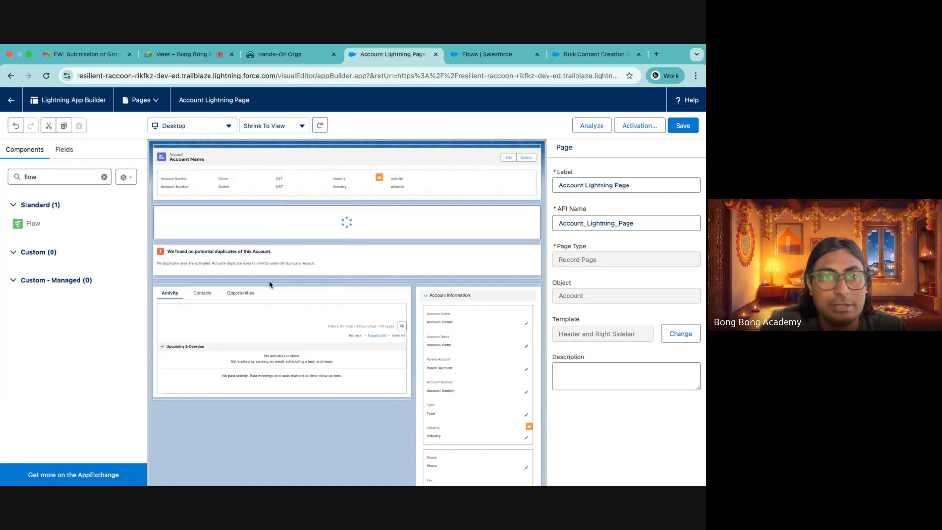
{"action": "left_click", "coordinate": [537, 211]}
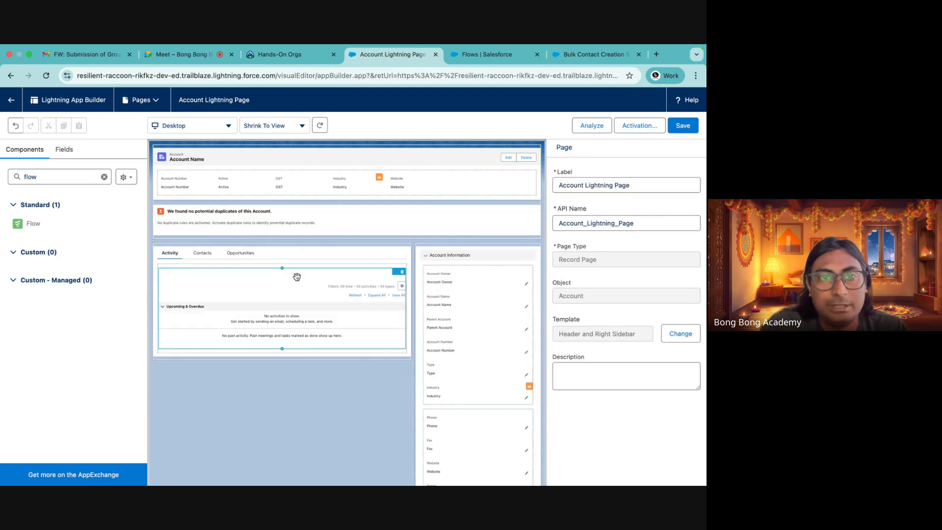
Add a new tab to the record page's Tabs component with the custom label Contact Creator Bulk
{"action": "left_click", "coordinate": [273, 256]}
{"action": "left_click", "coordinate": [572, 317]}
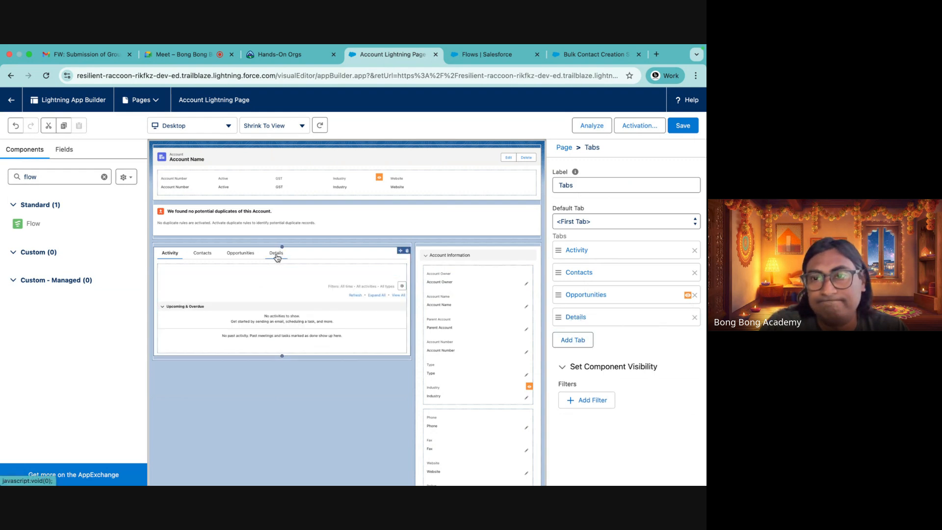
{"action": "left_click", "coordinate": [583, 318]}
{"action": "left_click", "coordinate": [444, 328]}
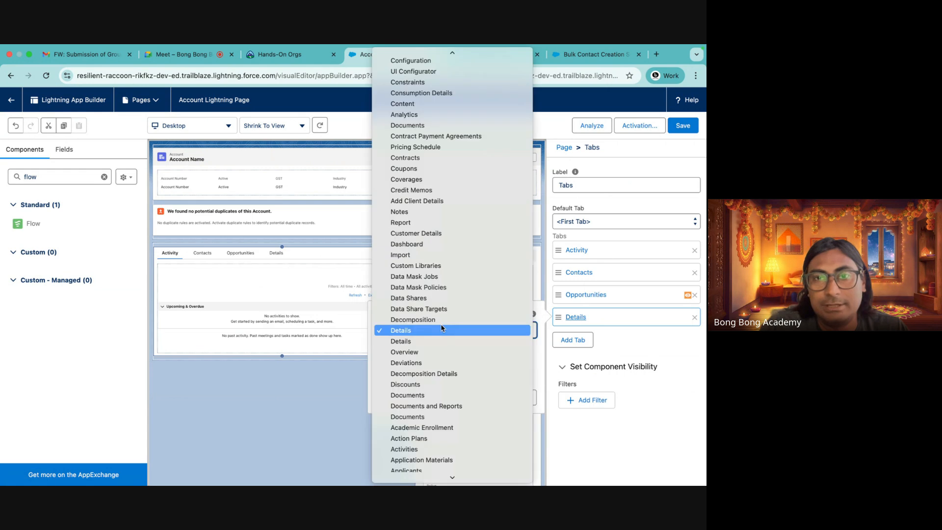
{"action": "scroll", "coordinate": [421, 142], "scroll_direction": "up", "scroll_amount": 5}
{"action": "scroll", "coordinate": [421, 141], "scroll_direction": "up", "scroll_amount": 5}
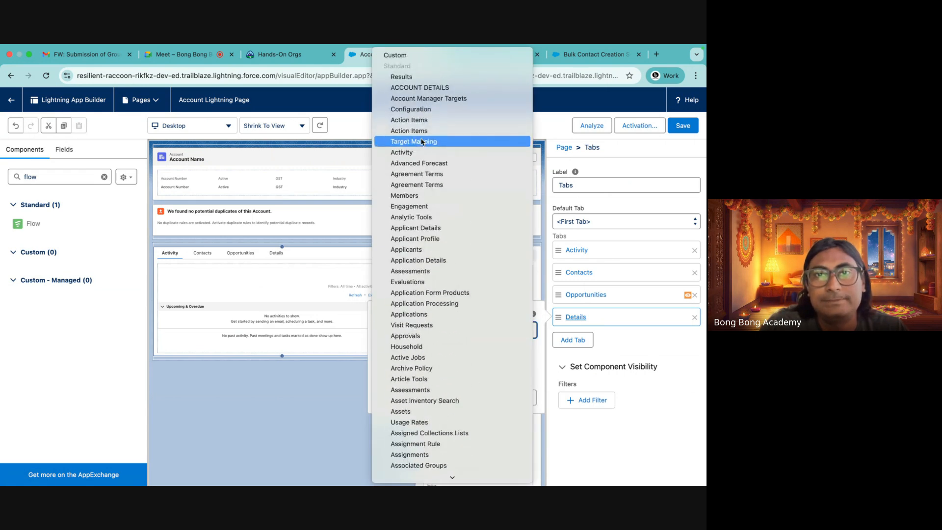
{"action": "left_click", "coordinate": [407, 57]}
{"action": "left_click", "coordinate": [402, 354]}
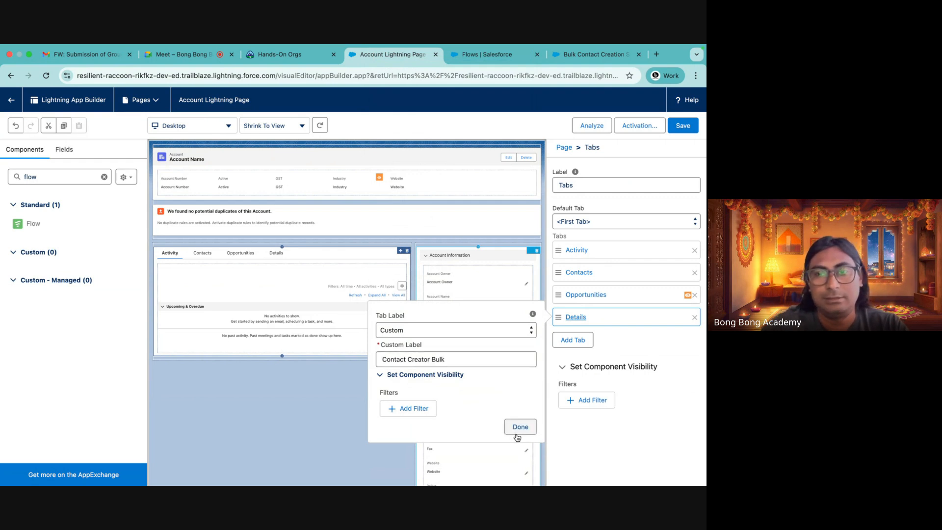
{"action": "left_click", "coordinate": [519, 436]}
Place a Flow component in the Contact Creator Bulk tab, select Bulk Contact Creation Screen, and pass the record ID into recordId
{"action": "left_click", "coordinate": [289, 253]}
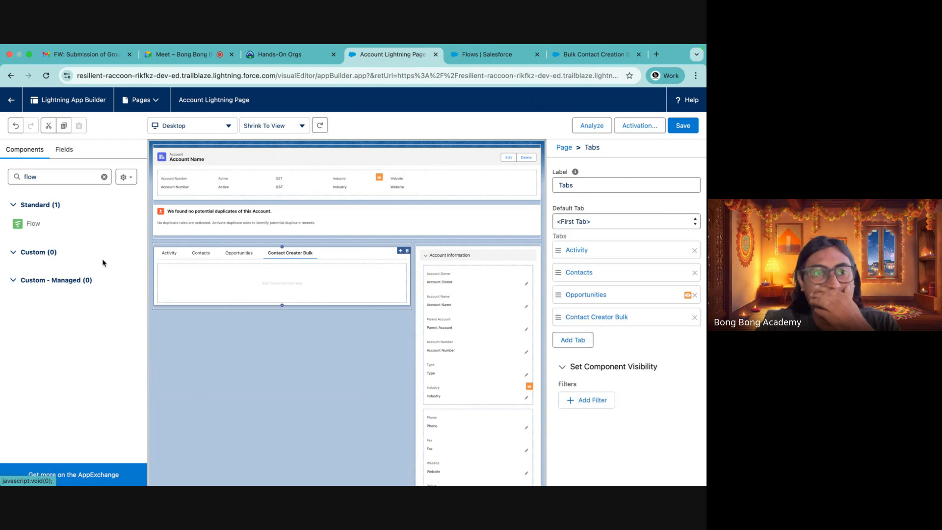
{"action": "left_click_drag", "start_coordinate": [29, 224], "coordinate": [246, 300]}
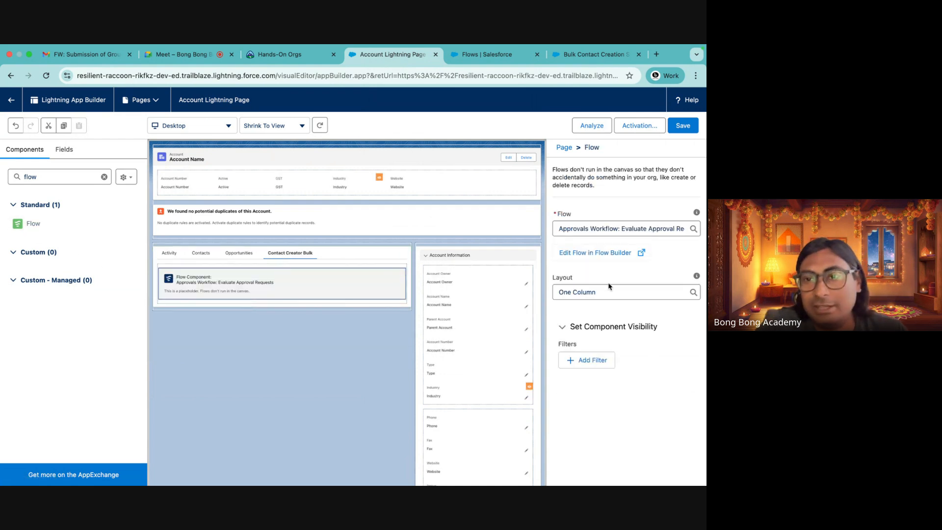
{"action": "left_click", "coordinate": [603, 232]}
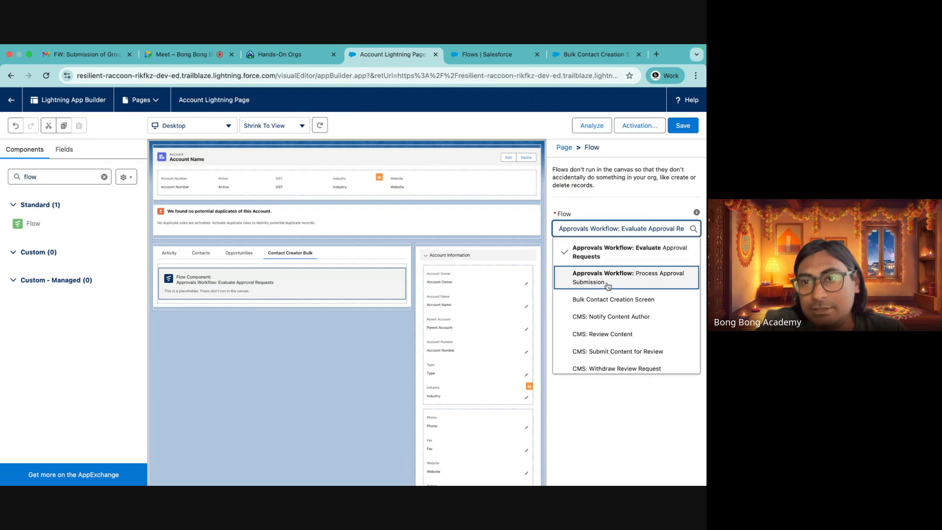
{"action": "scroll", "coordinate": [607, 282], "scroll_direction": "down", "scroll_amount": 3}
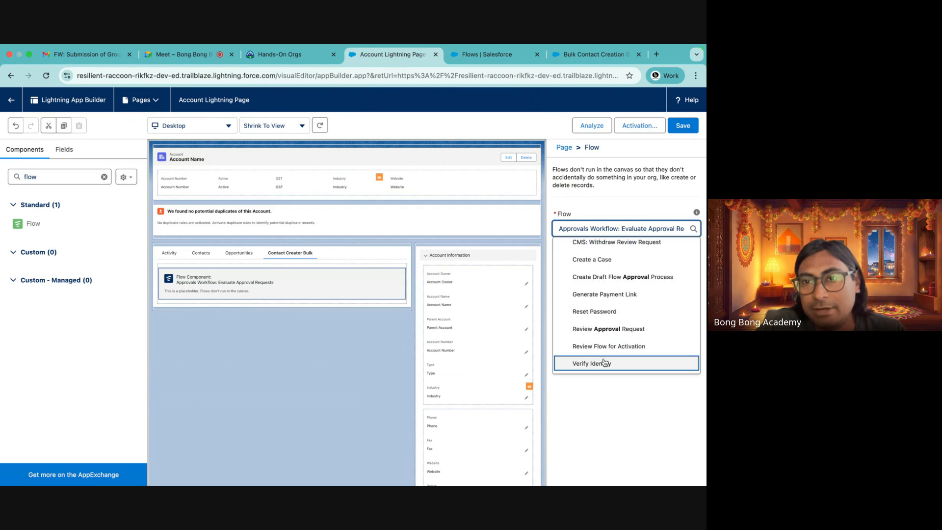
{"action": "scroll", "coordinate": [606, 338], "scroll_direction": "up", "scroll_amount": 5}
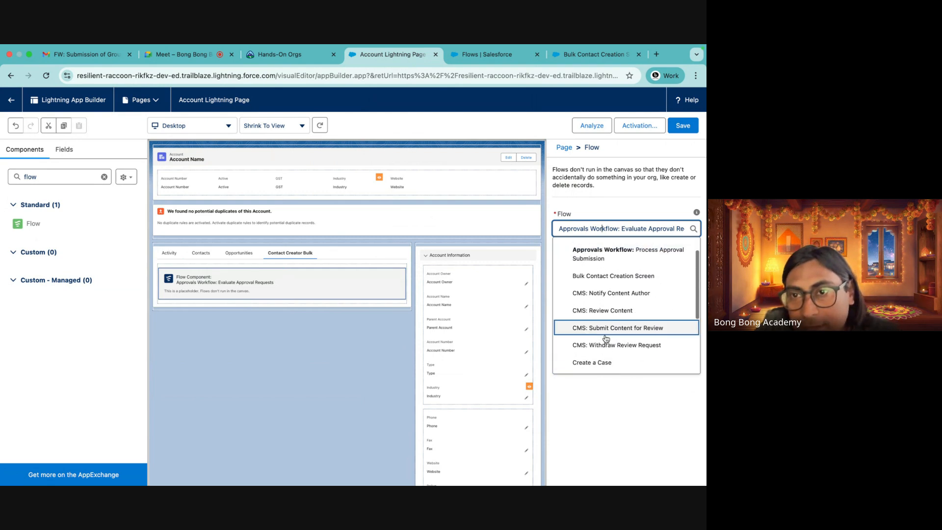
{"action": "left_click", "coordinate": [613, 276]}
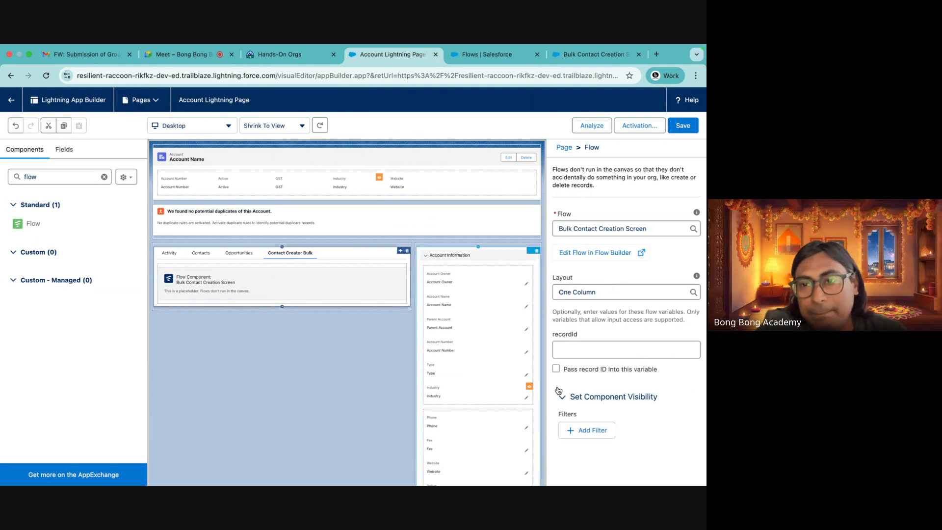
{"action": "left_click", "coordinate": [556, 368]}
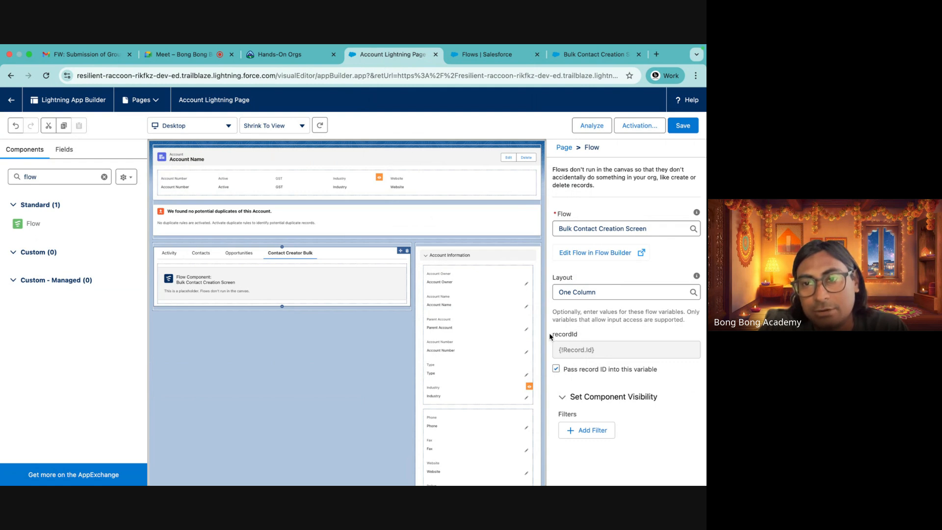
Save the Account Lightning Page and go back to the account record
{"action": "left_click", "coordinate": [678, 128]}
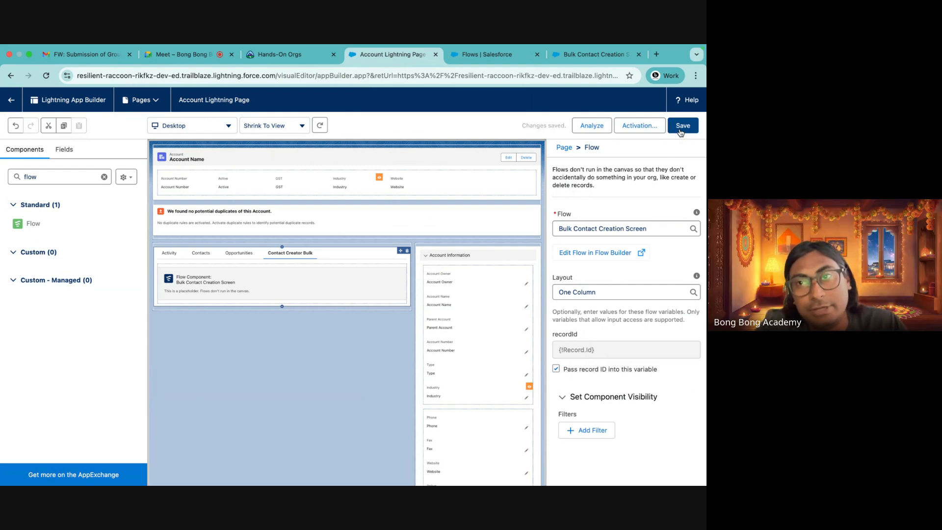
{"action": "left_click", "coordinate": [682, 129]}
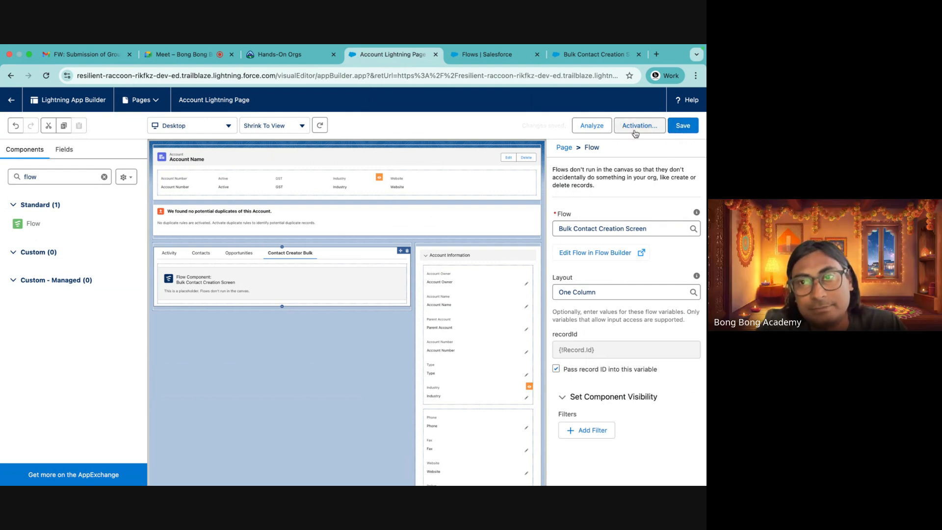
{"action": "left_click", "coordinate": [682, 127]}
{"action": "left_click", "coordinate": [11, 100]}
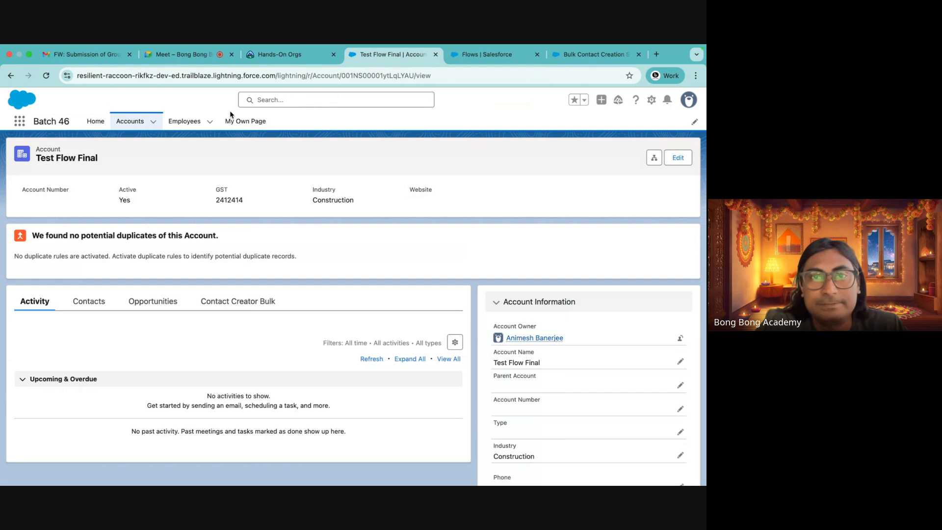
Reload the account record and compare the Contact Creator Bulk and Contacts tabs
{"action": "left_click", "coordinate": [47, 77]}
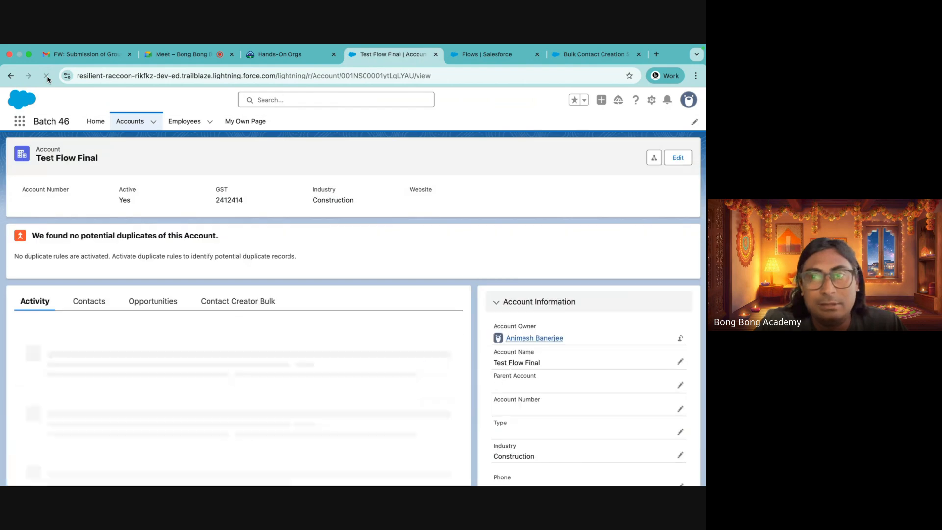
{"action": "left_click", "coordinate": [257, 295]}
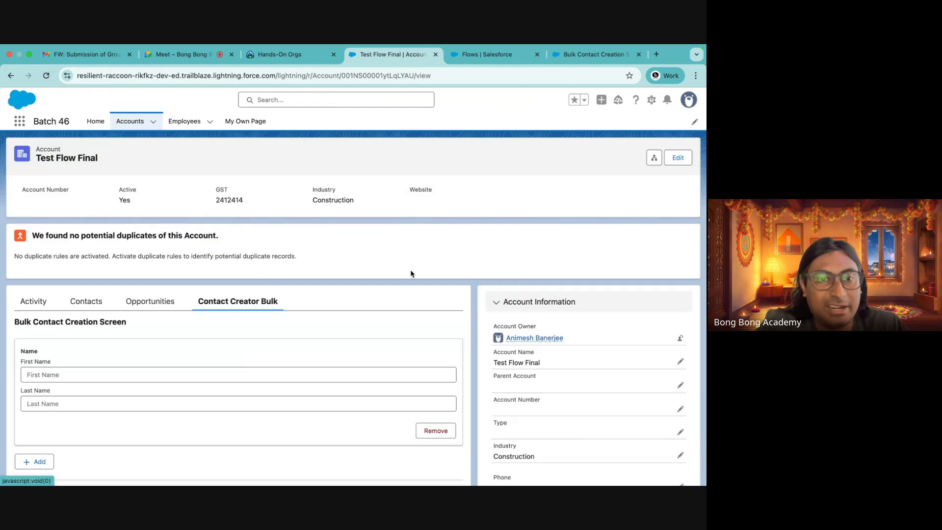
{"action": "left_click", "coordinate": [87, 301]}
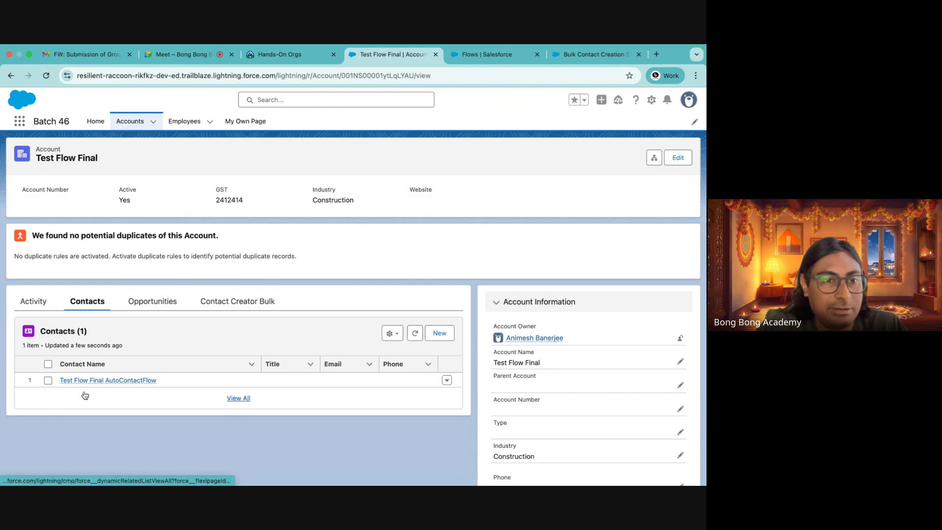
{"action": "left_click", "coordinate": [246, 300]}
Enter the first contact in the embedded flow with first name Test and last name Again 1
{"action": "scroll", "coordinate": [284, 340], "scroll_direction": "down", "scroll_amount": 2}
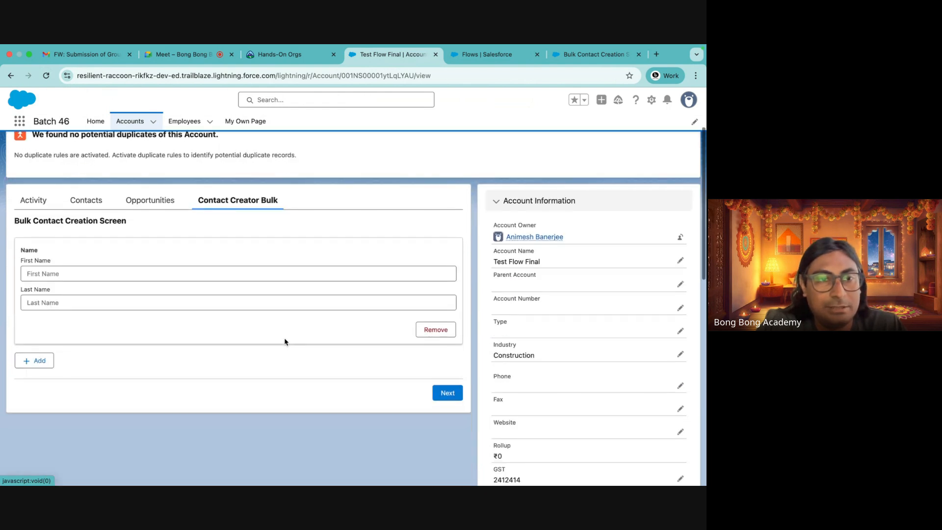
{"action": "left_click", "coordinate": [142, 273]}
{"action": "type", "text": "Test"}
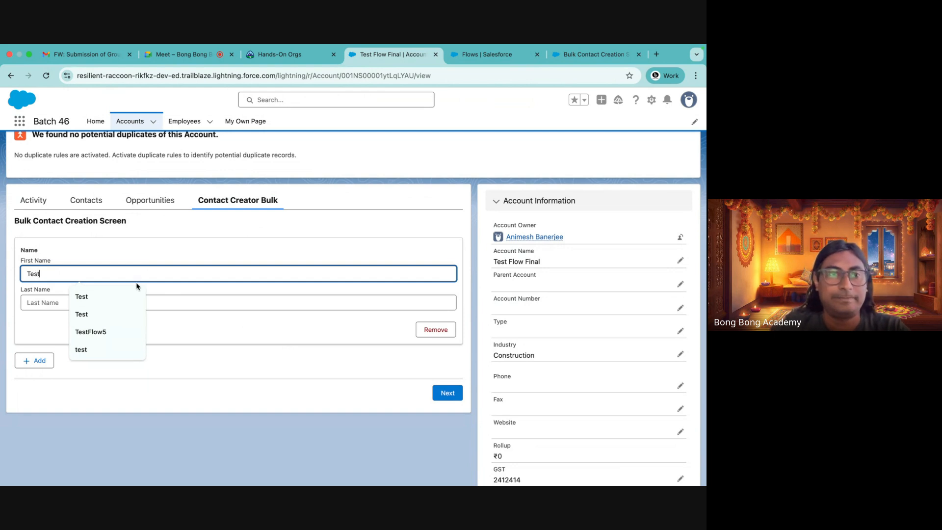
{"action": "key", "text": "Tab"}
{"action": "type", "text": "A"}
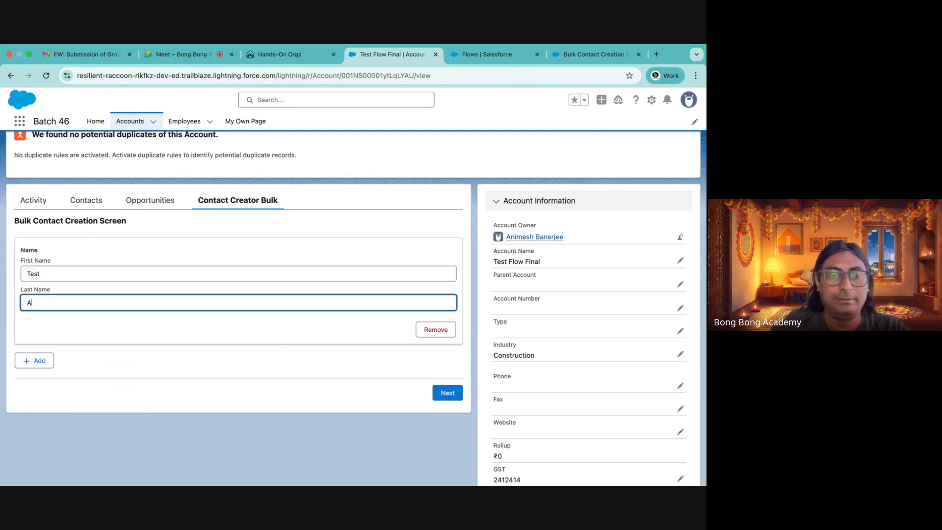
{"action": "type", "text": "gain 1"}
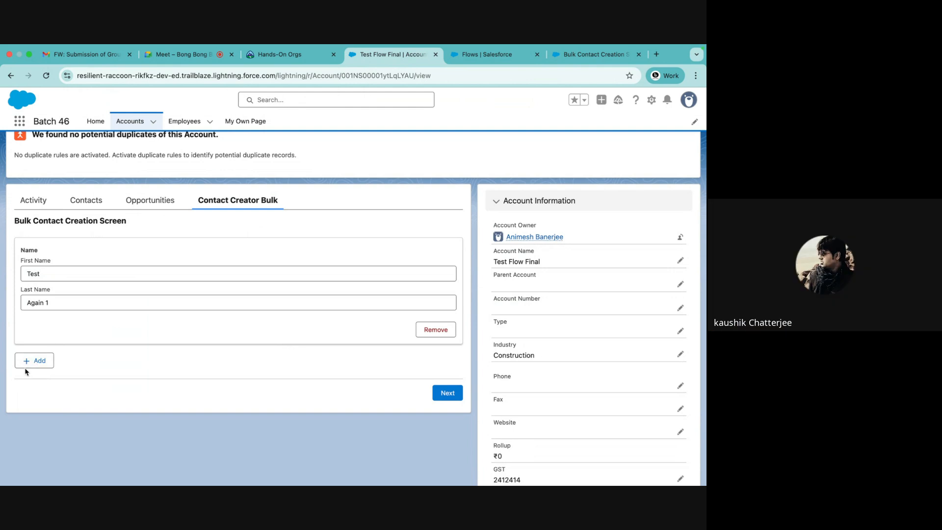
Add a second contact row with first name Test and last name Again 2
{"action": "left_click", "coordinate": [35, 361]}
{"action": "left_click", "coordinate": [50, 389]}
{"action": "type", "text": "Test"}
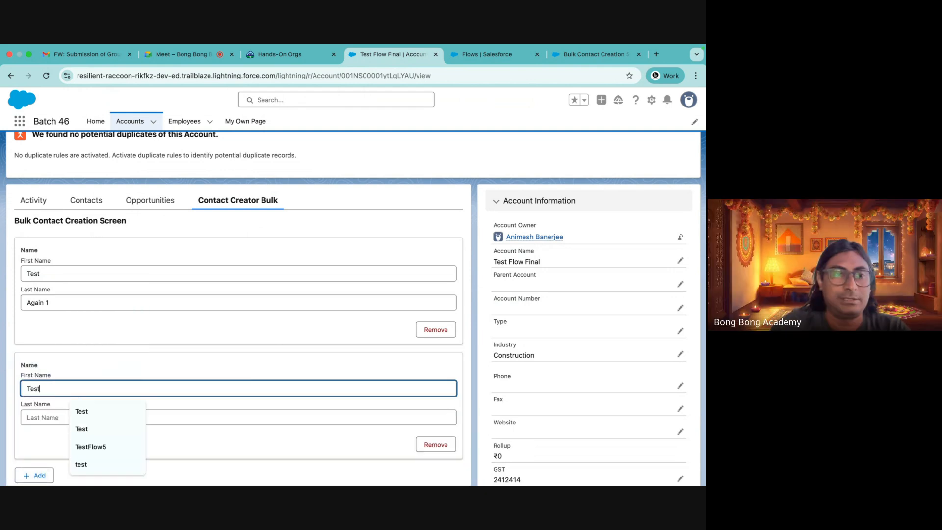
{"action": "key", "text": "Tab"}
{"action": "type", "text": "Ag"}
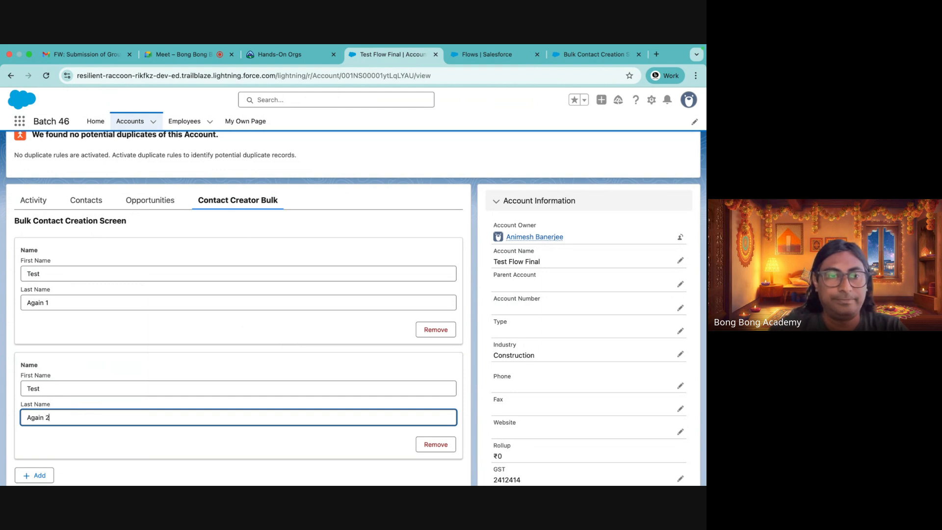
Add a third contact row as Test Again 3 and submit the flow screen
{"action": "scroll", "coordinate": [32, 420], "scroll_direction": "down", "scroll_amount": 3}
{"action": "left_click", "coordinate": [33, 405]}
{"action": "left_click", "coordinate": [41, 430]}
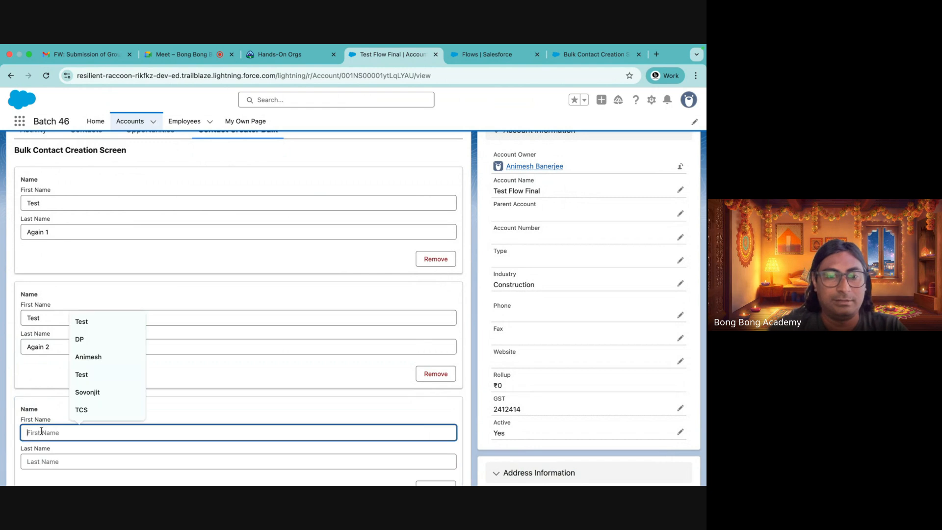
{"action": "type", "text": "Test"}
{"action": "left_click", "coordinate": [45, 464]}
{"action": "type", "text": "Again 3"}
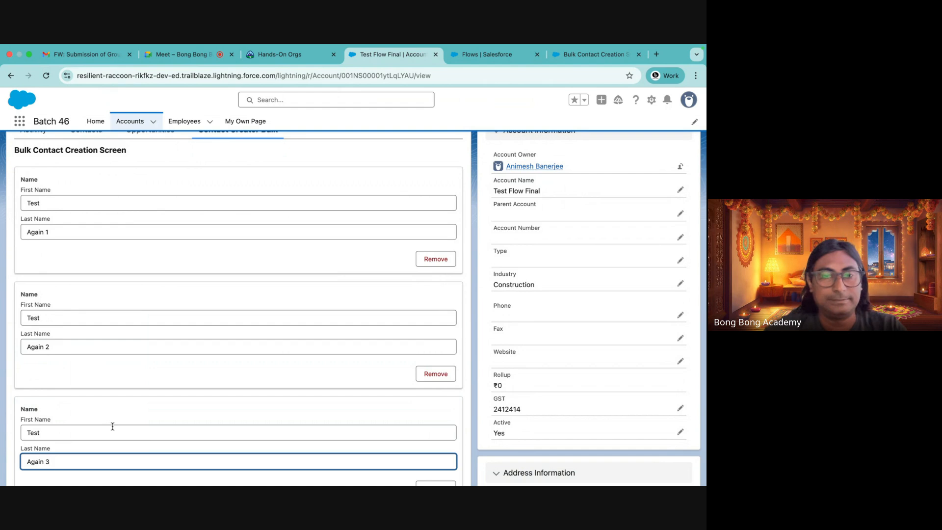
{"action": "scroll", "coordinate": [235, 388], "scroll_direction": "down", "scroll_amount": 5}
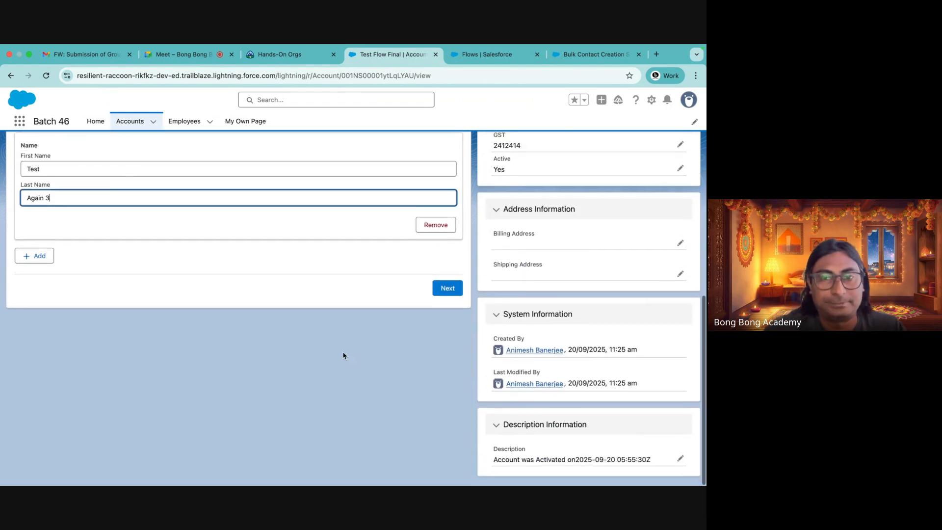
{"action": "left_click", "coordinate": [443, 292]}
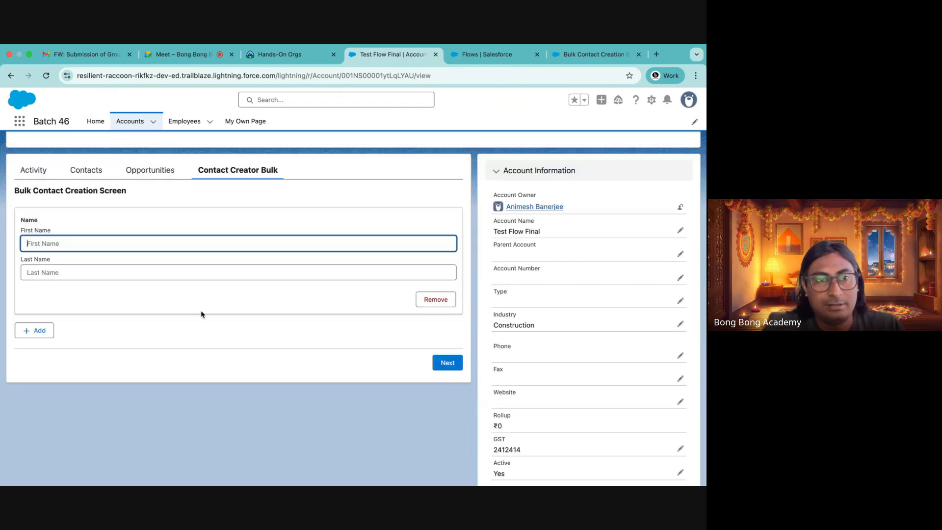
Check the account's Contacts tab for the new contacts and open the App Launcher
{"action": "left_click", "coordinate": [100, 171]}
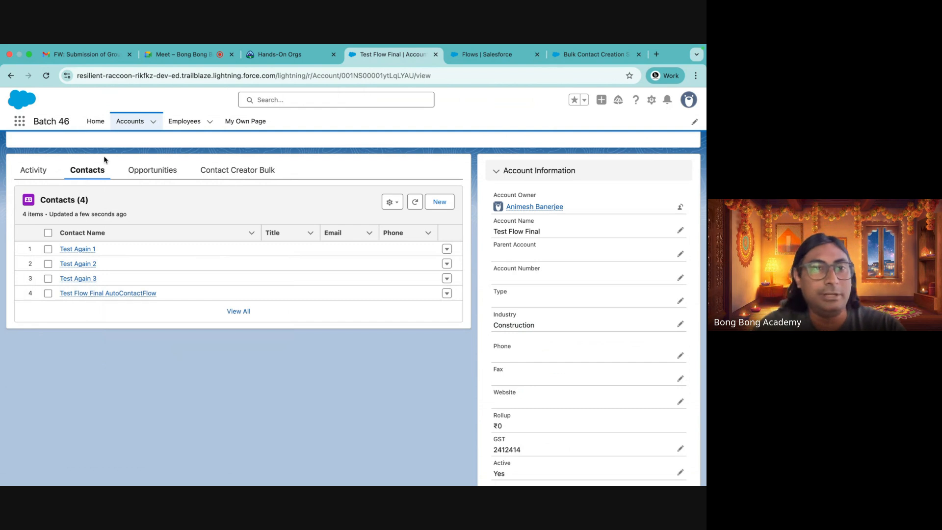
{"action": "left_click", "coordinate": [19, 125]}
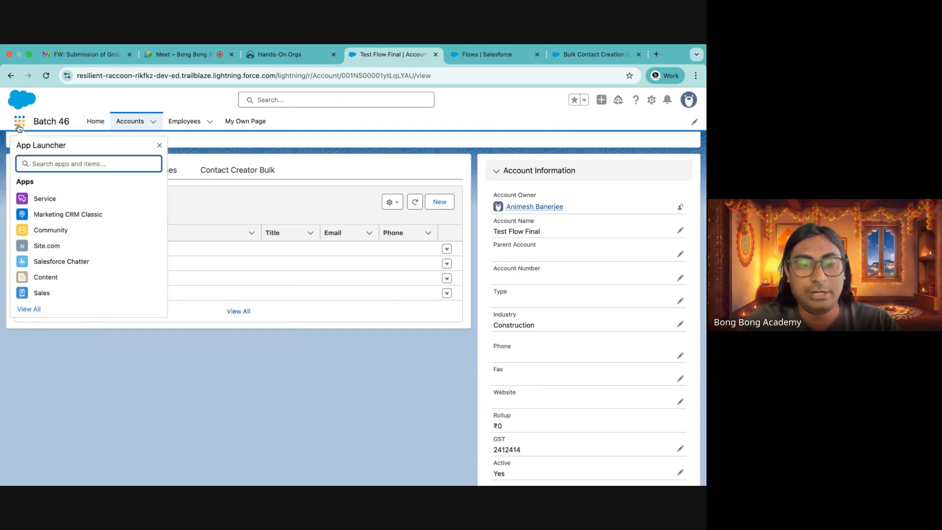
Search the App Launcher for contact and open the Contacts list to review the recently created contacts
{"action": "type", "text": "con"}
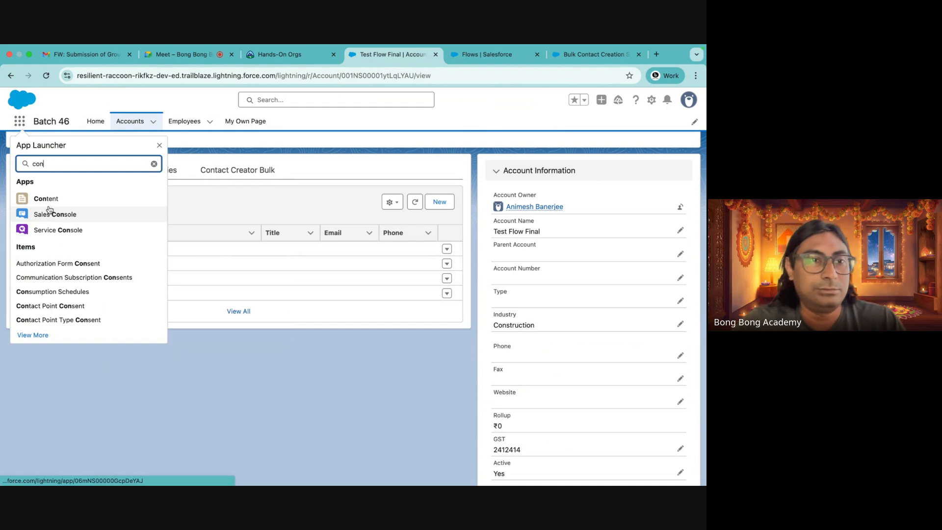
{"action": "type", "text": "tact"}
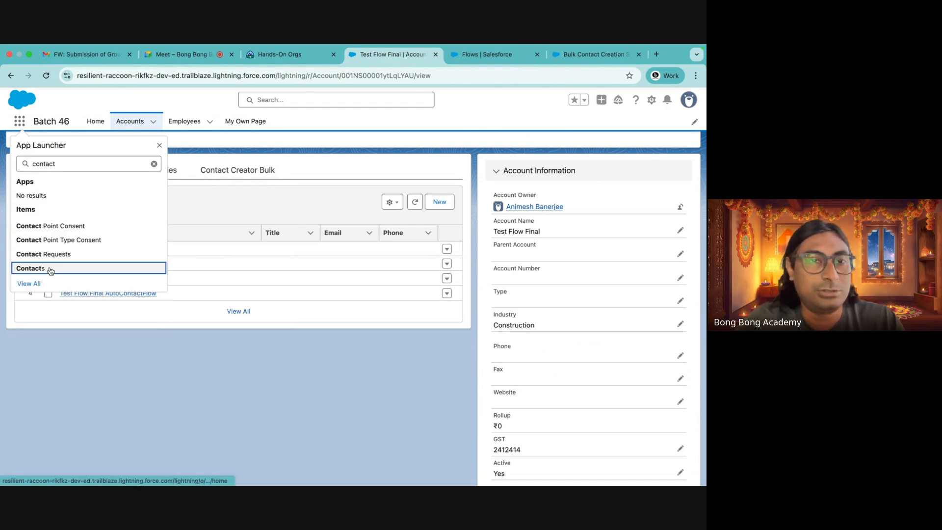
{"action": "left_click", "coordinate": [46, 267]}
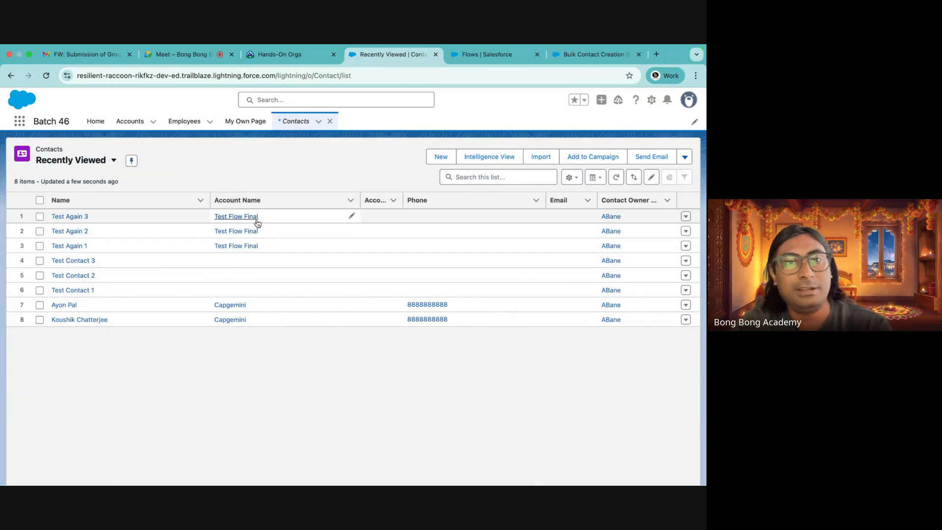
Open the Test Flow Final account from the Accounts list and review its Contacts related list
{"action": "left_click", "coordinate": [130, 121]}
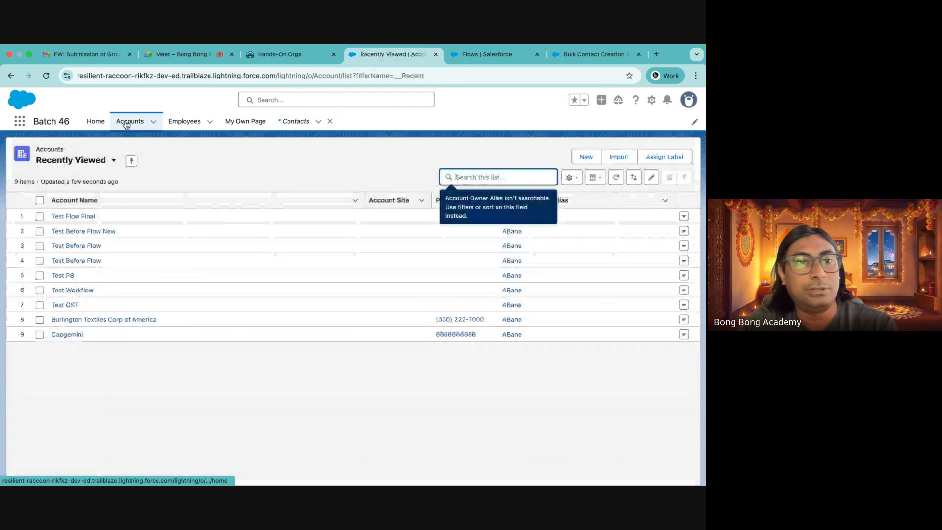
{"action": "left_click", "coordinate": [73, 215]}
{"action": "left_click", "coordinate": [237, 301]}
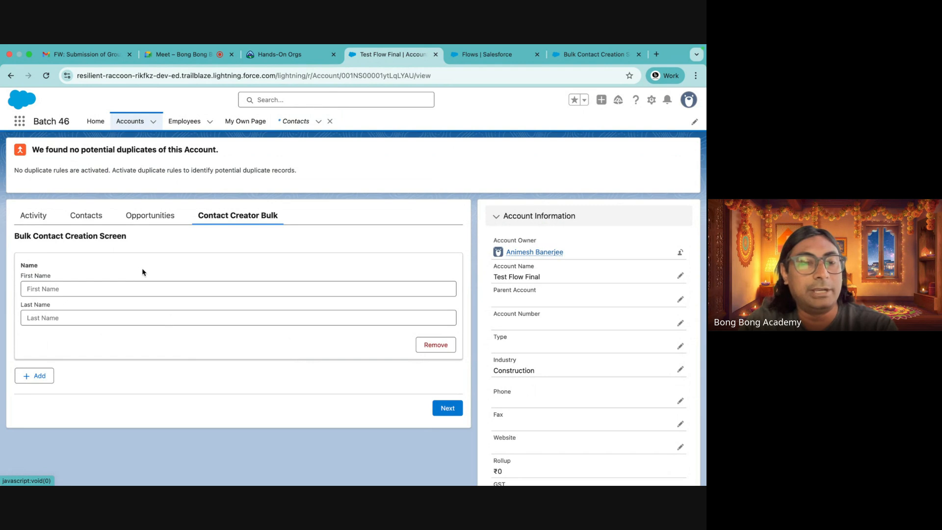
{"action": "left_click", "coordinate": [85, 216]}
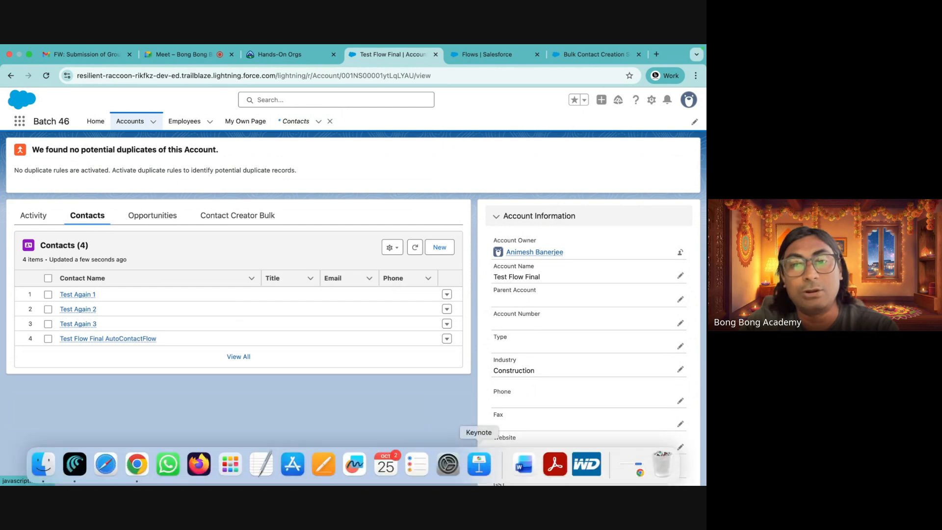
Return to the Bulk Contact Creation Screen flow and inspect the Create New Contacts element's settings without changes
{"action": "left_click", "coordinate": [483, 55]}
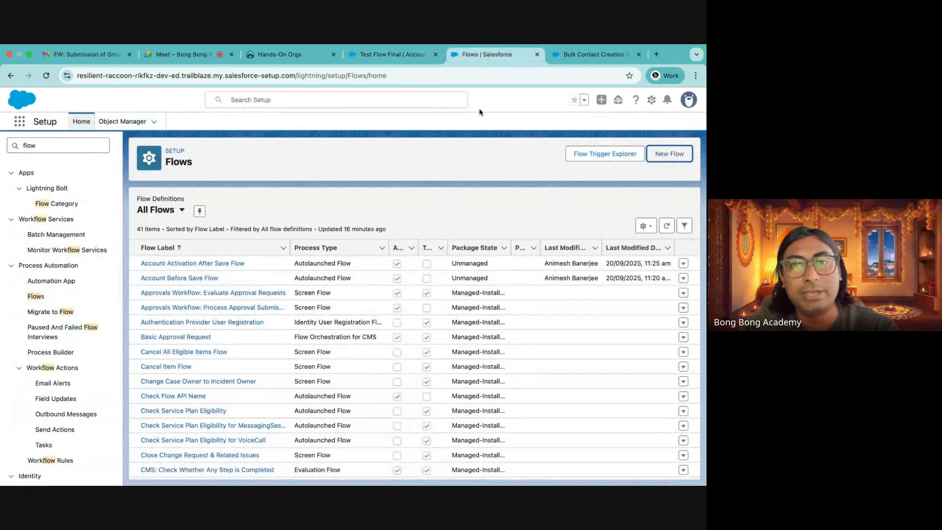
{"action": "left_click", "coordinate": [591, 54]}
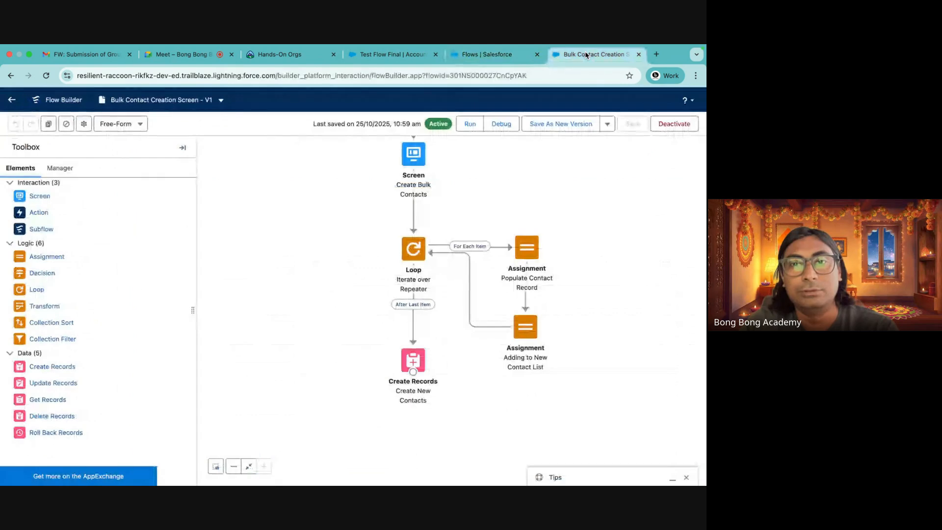
{"action": "double_click", "coordinate": [413, 367]}
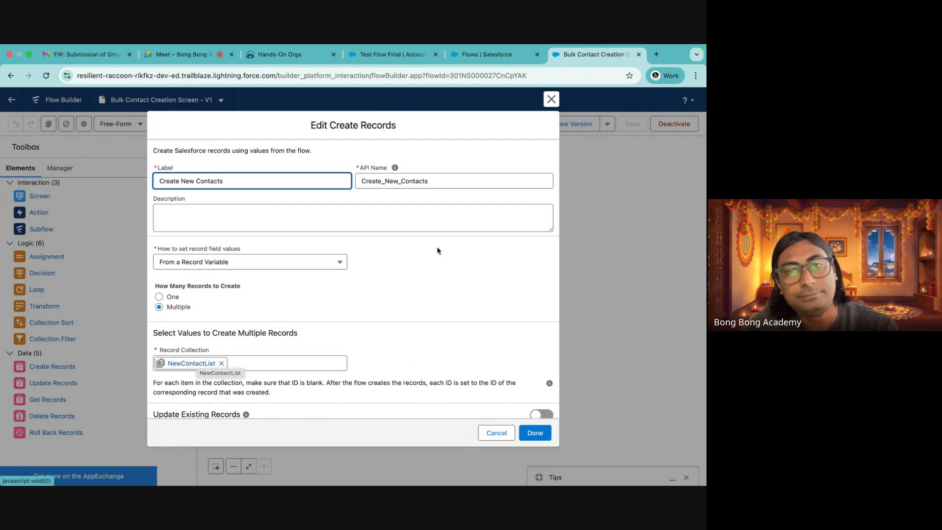
{"action": "left_click", "coordinate": [551, 100]}
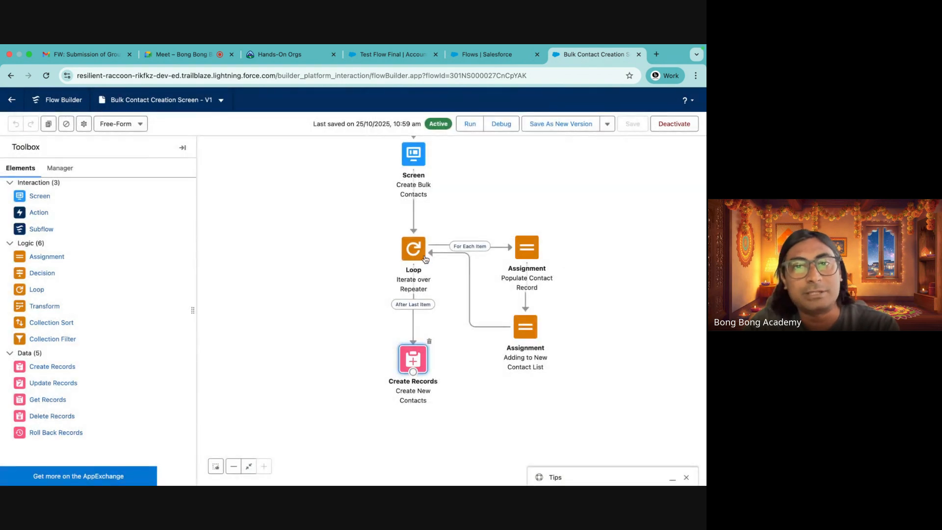
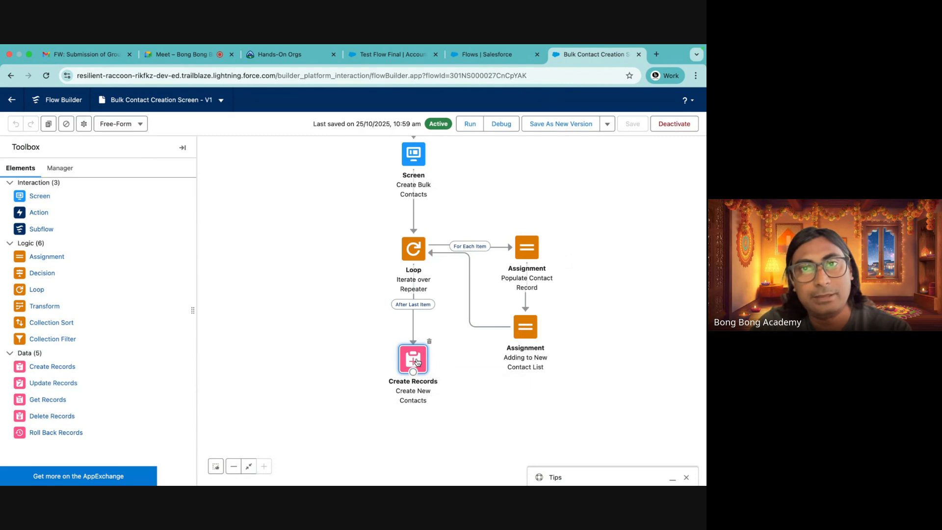
{"action": "left_click_drag", "start_coordinate": [614, 326], "coordinate": [563, 363]}
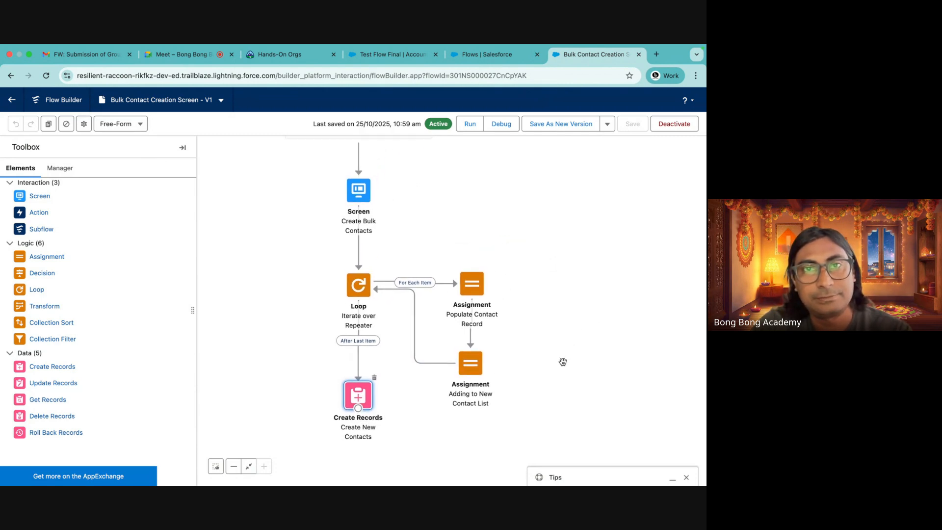
{"action": "left_click", "coordinate": [386, 56]}
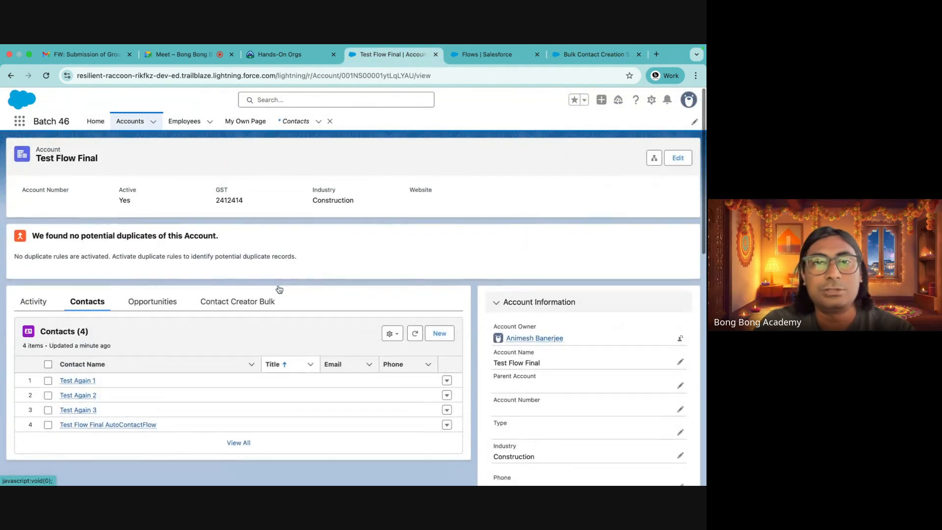
{"action": "left_click", "coordinate": [570, 66]}
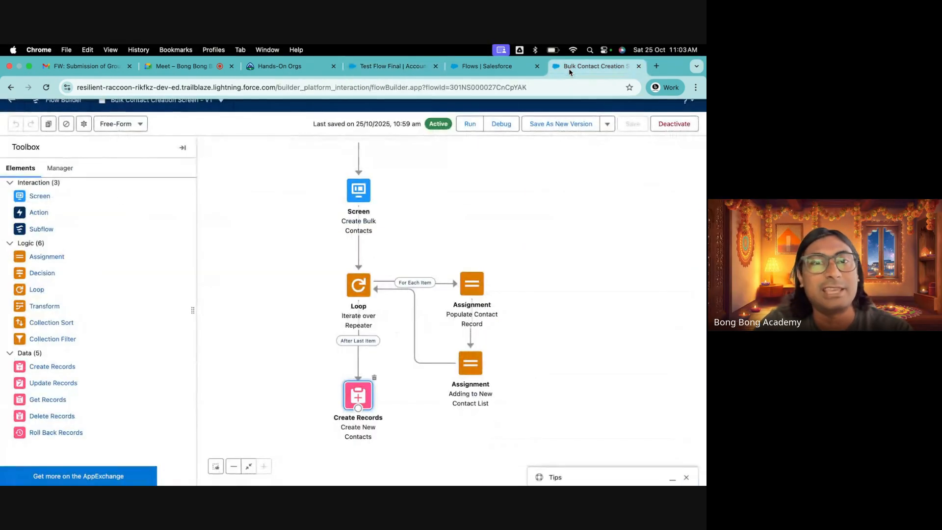
Start a new action for the Account object under Buttons, Links, and Actions in Object Manager
{"action": "left_click", "coordinate": [486, 59]}
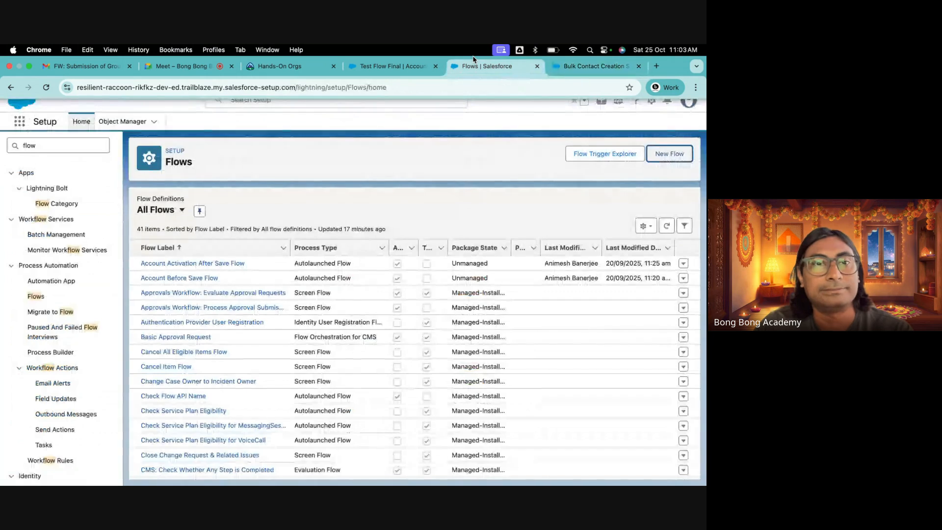
{"action": "left_click", "coordinate": [123, 122]}
{"action": "left_click", "coordinate": [23, 216]}
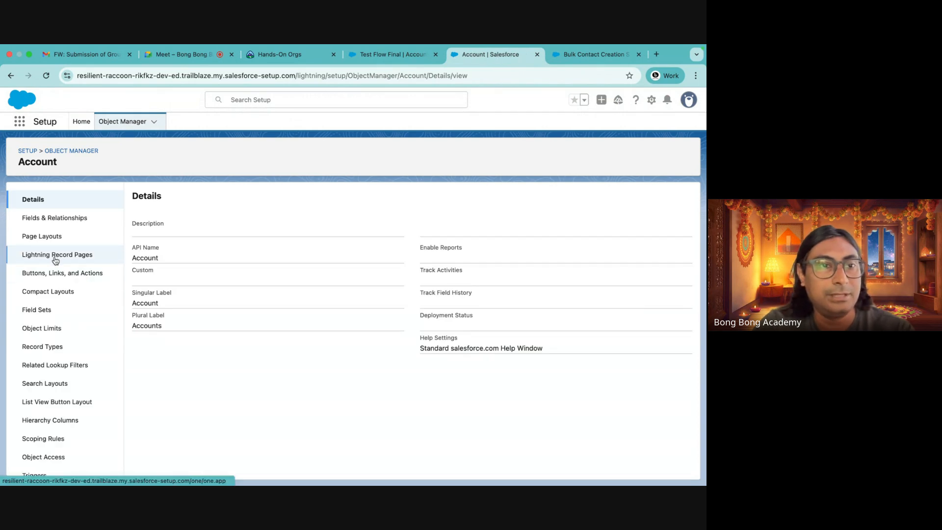
{"action": "left_click", "coordinate": [51, 272]}
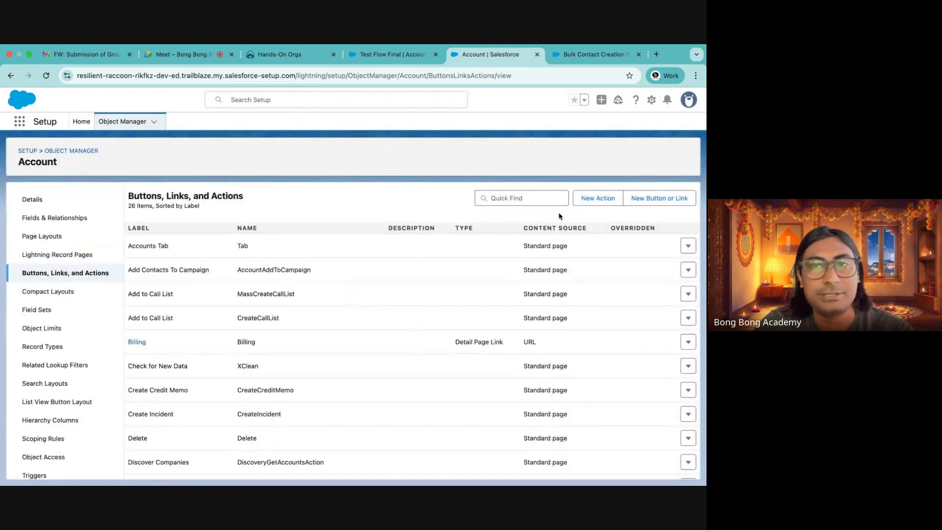
{"action": "left_click", "coordinate": [599, 201]}
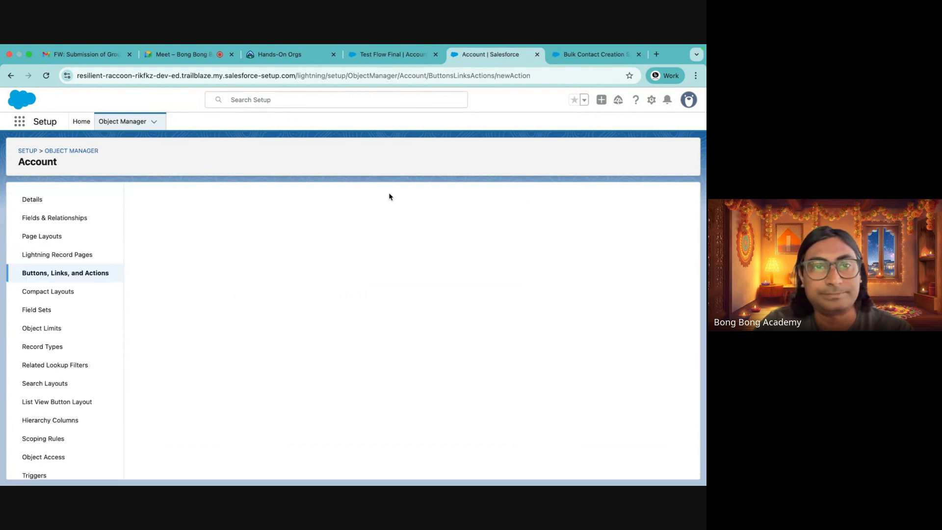
Set the new action's type to Flow and select the Bulk Contact Creation Screen flow
{"action": "left_click", "coordinate": [284, 256]}
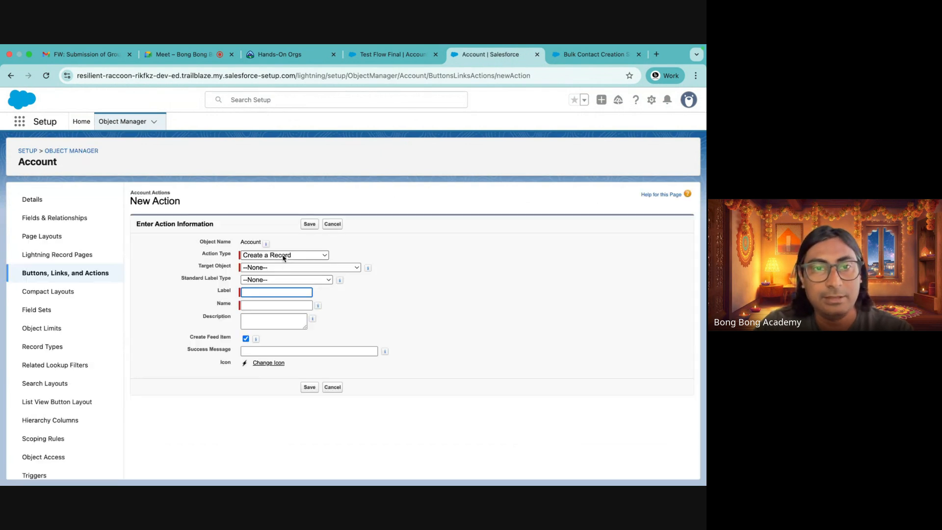
{"action": "left_click", "coordinate": [263, 331]}
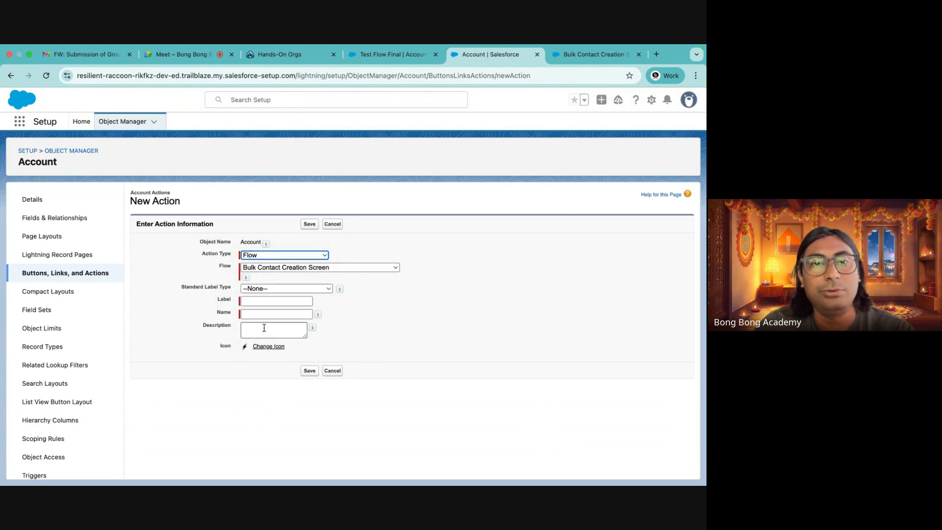
{"action": "left_click", "coordinate": [283, 268]}
{"action": "left_click", "coordinate": [283, 269]}
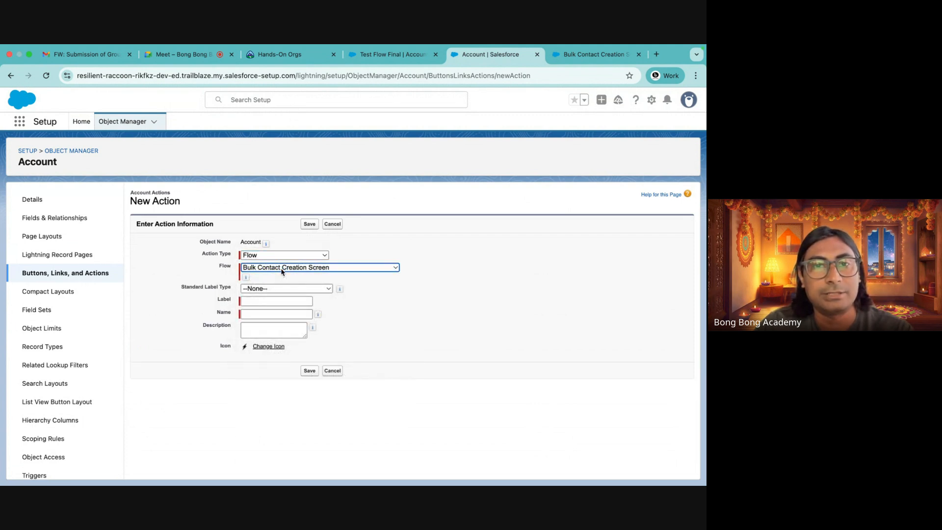
Label the action Bulk Contact Creator, fill in its name, and save the action
{"action": "left_click", "coordinate": [248, 301]}
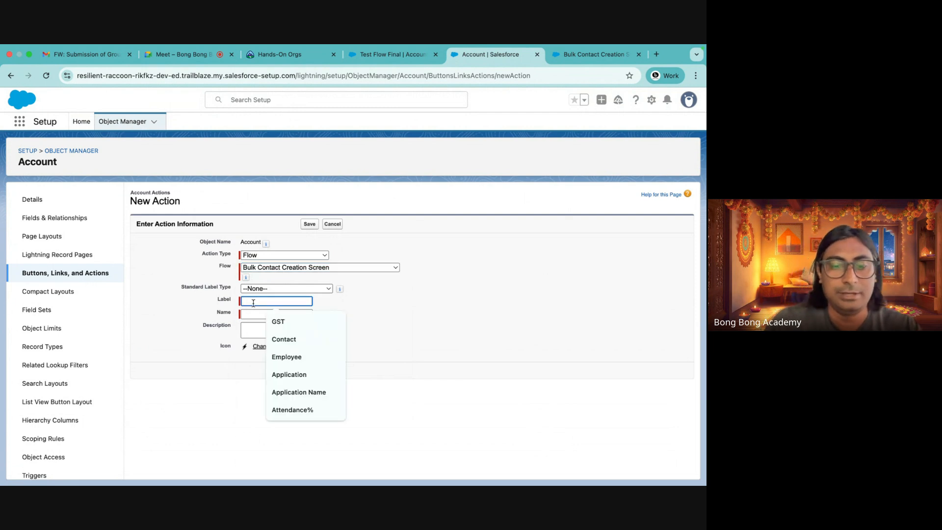
{"action": "type", "text": "Bulk "}
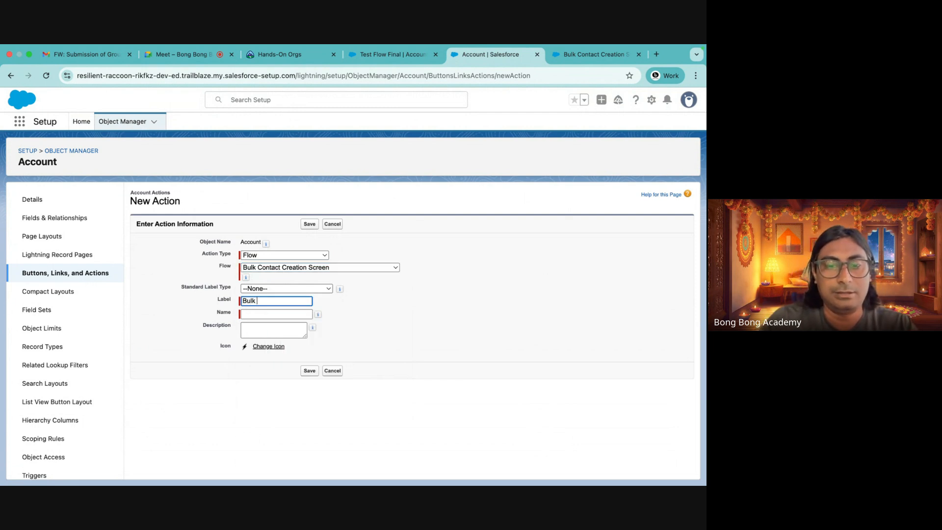
{"action": "type", "text": "Contact Creat"}
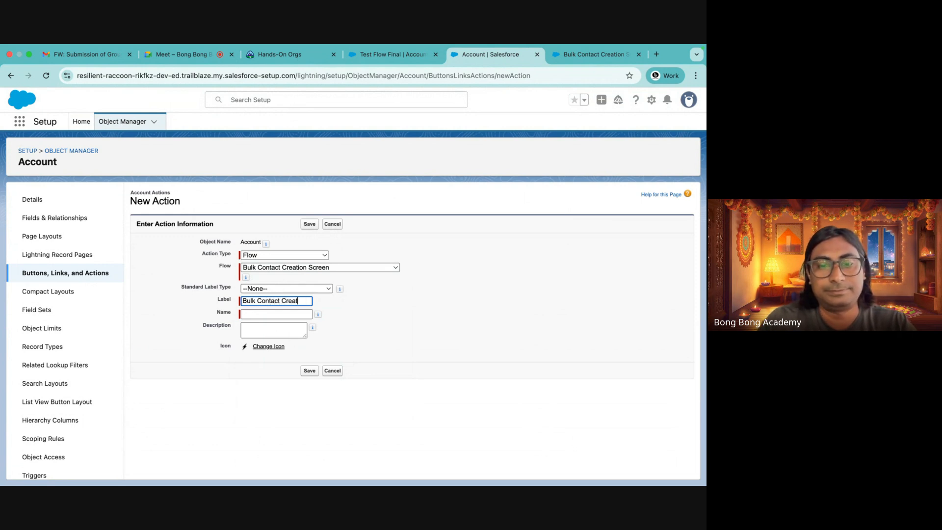
{"action": "type", "text": "or"}
{"action": "left_click", "coordinate": [254, 313]}
{"action": "left_click", "coordinate": [309, 370]}
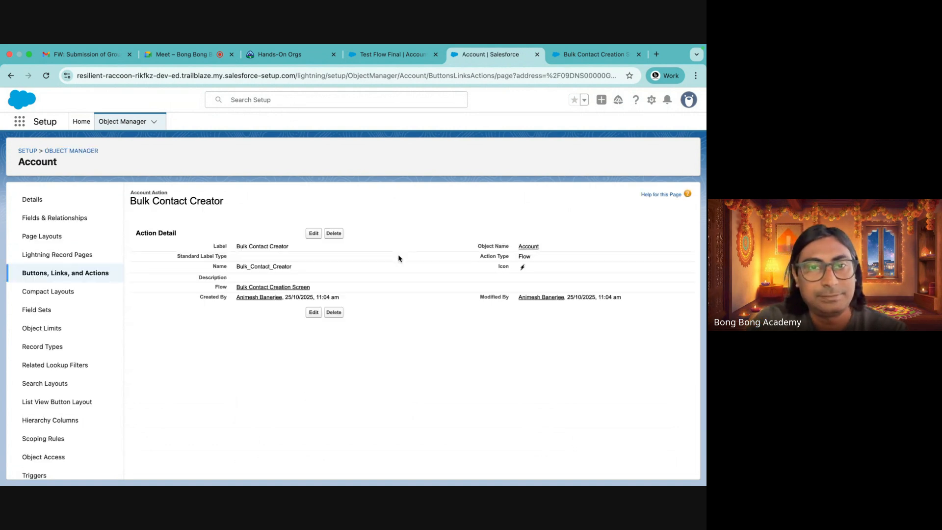
Return to the Test Flow Final account and open its record page for editing in Lightning App Builder
{"action": "left_click", "coordinate": [575, 53]}
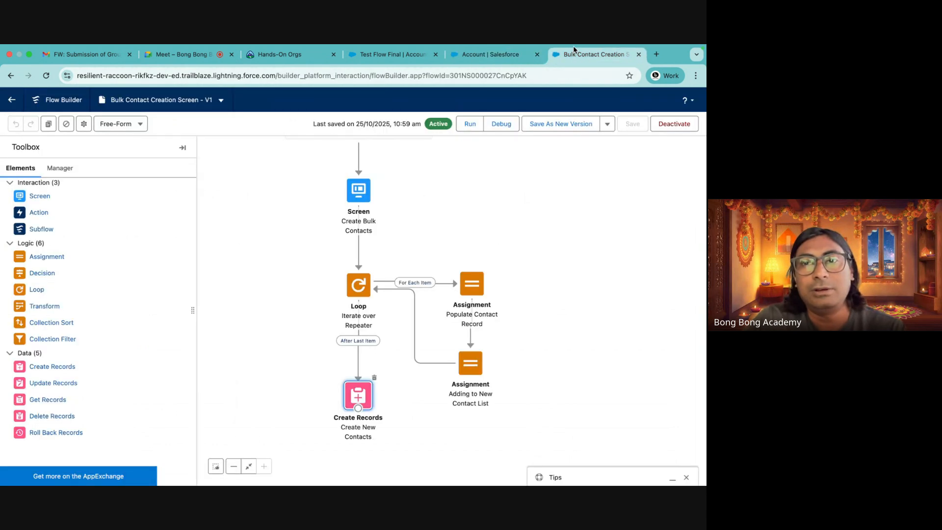
{"action": "left_click", "coordinate": [371, 55]}
{"action": "left_click", "coordinate": [279, 55]}
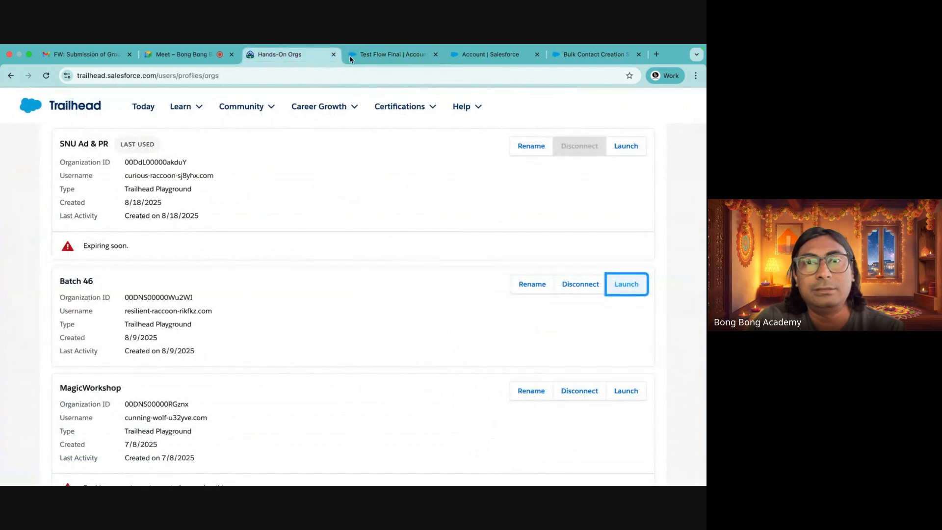
{"action": "left_click", "coordinate": [361, 56]}
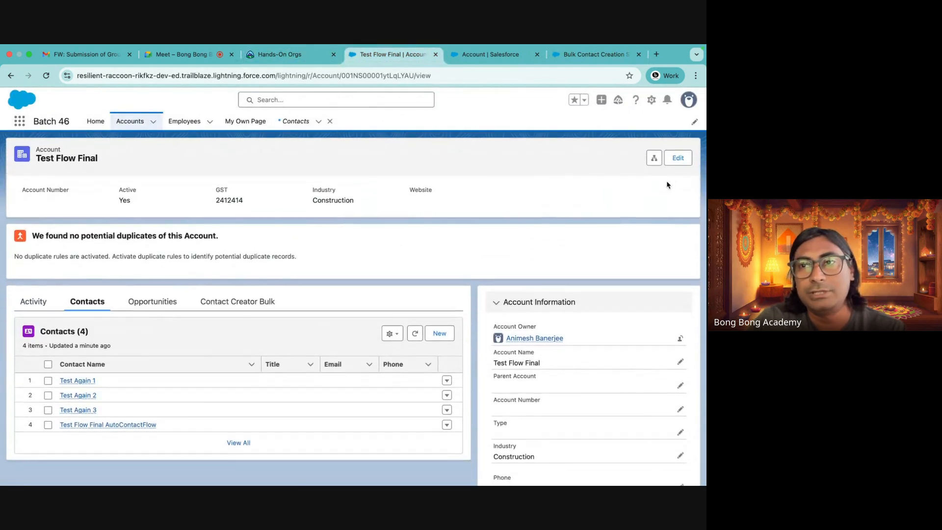
{"action": "left_click", "coordinate": [652, 100]}
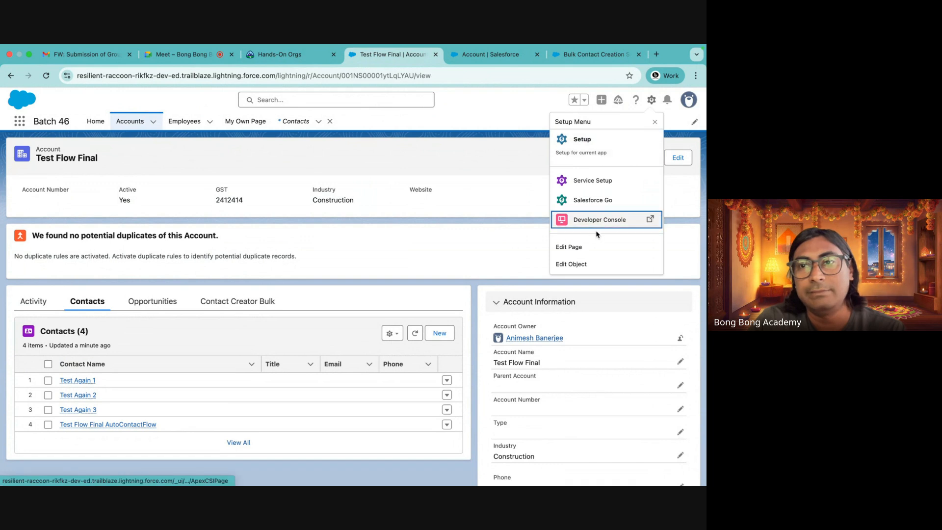
{"action": "left_click", "coordinate": [585, 246]}
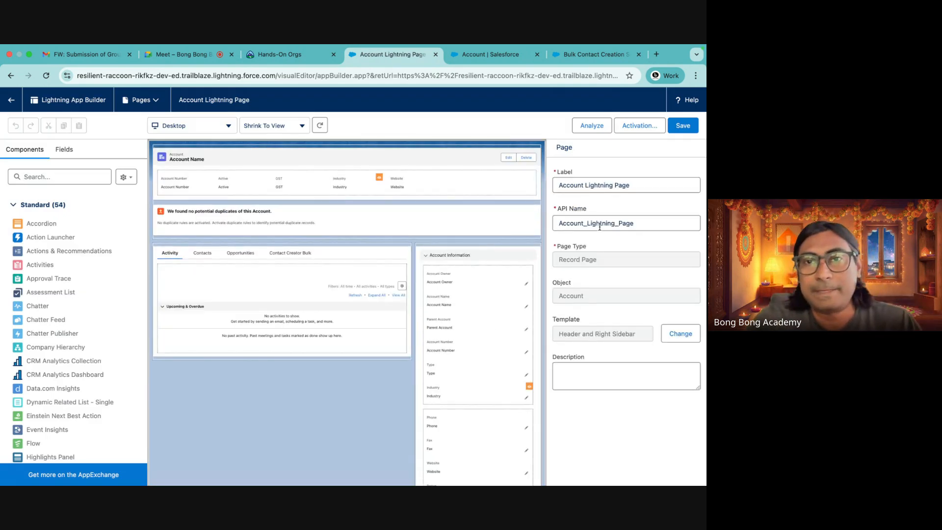
Add the Bulk Contact Creator action to the Dynamic Highlights Panel's actions
{"action": "left_click", "coordinate": [490, 161]}
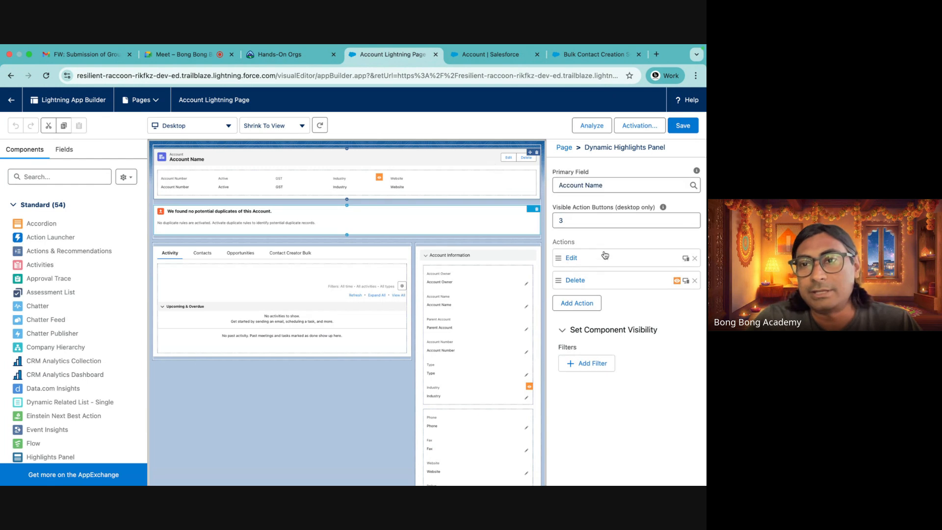
{"action": "left_click", "coordinate": [581, 303]}
{"action": "left_click", "coordinate": [401, 265]}
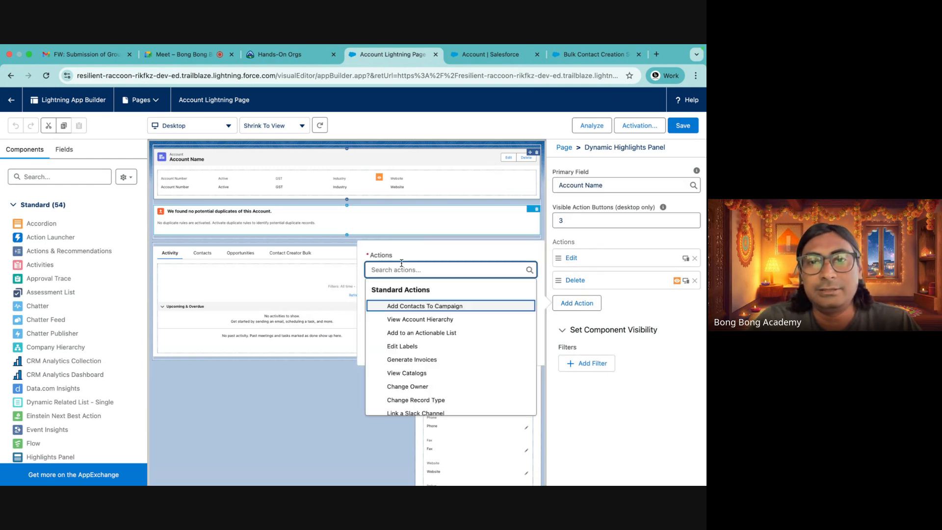
{"action": "scroll", "coordinate": [419, 338], "scroll_direction": "down", "scroll_amount": 5}
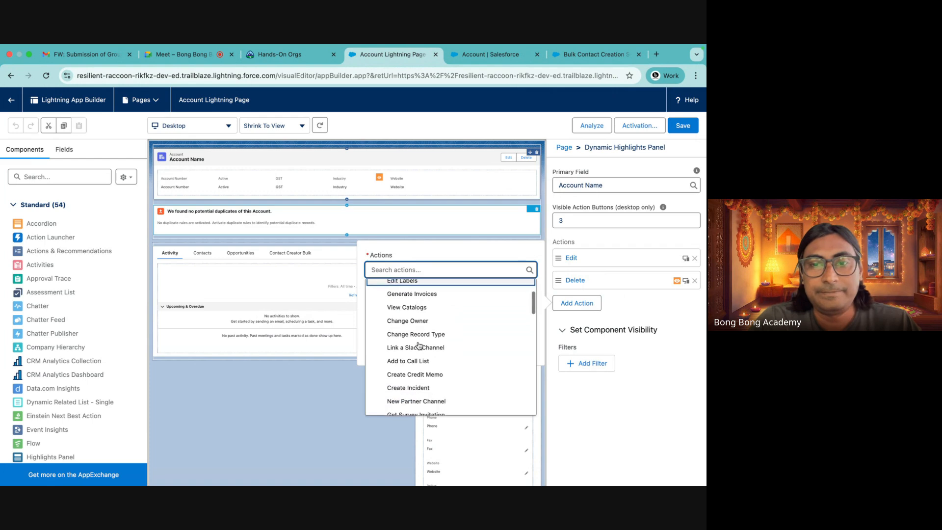
{"action": "scroll", "coordinate": [420, 345], "scroll_direction": "down", "scroll_amount": 6}
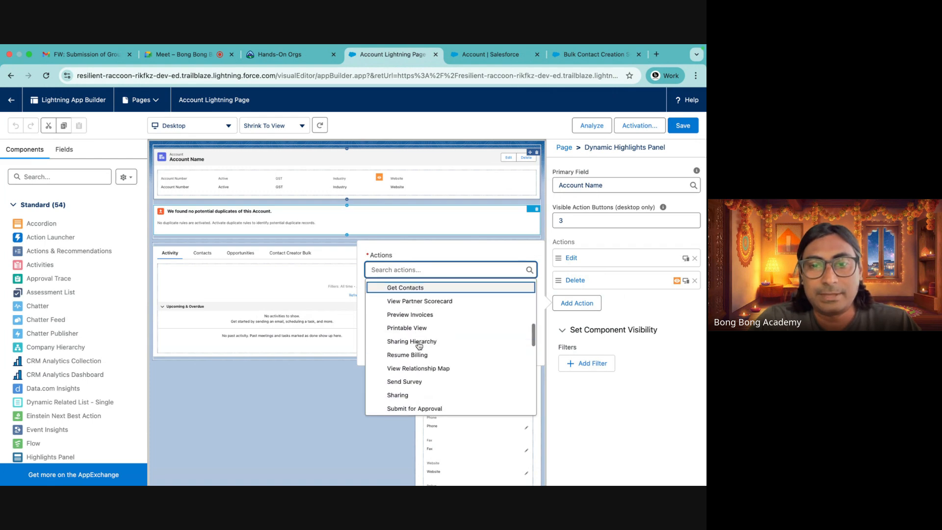
{"action": "type", "text": "b"}
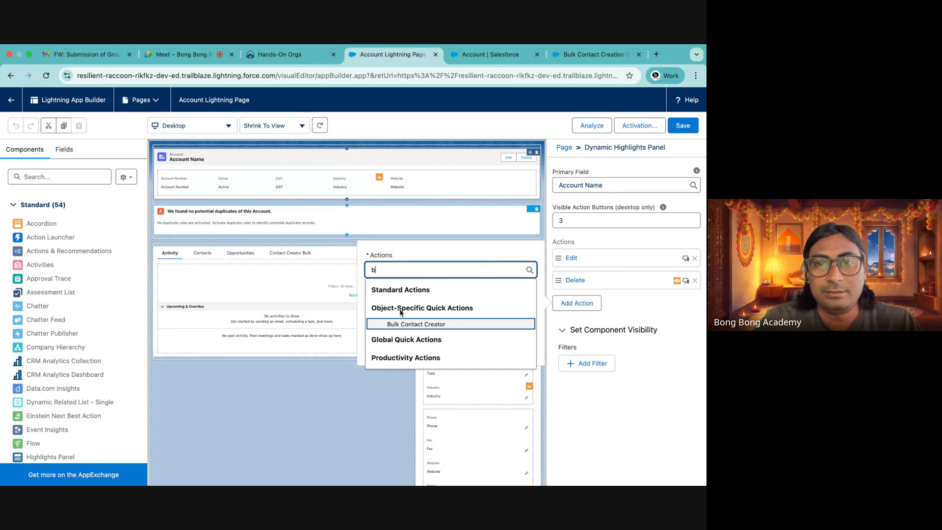
{"action": "left_click", "coordinate": [416, 324]}
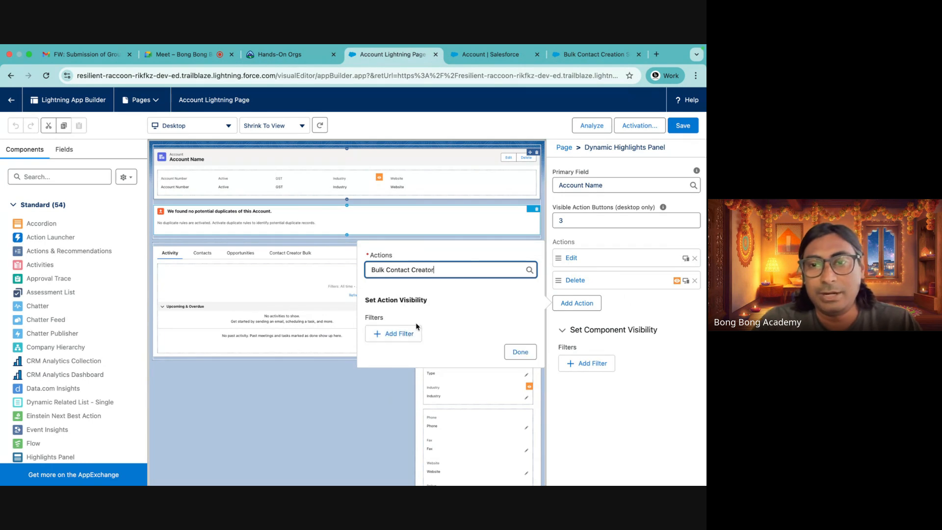
{"action": "left_click", "coordinate": [510, 352]}
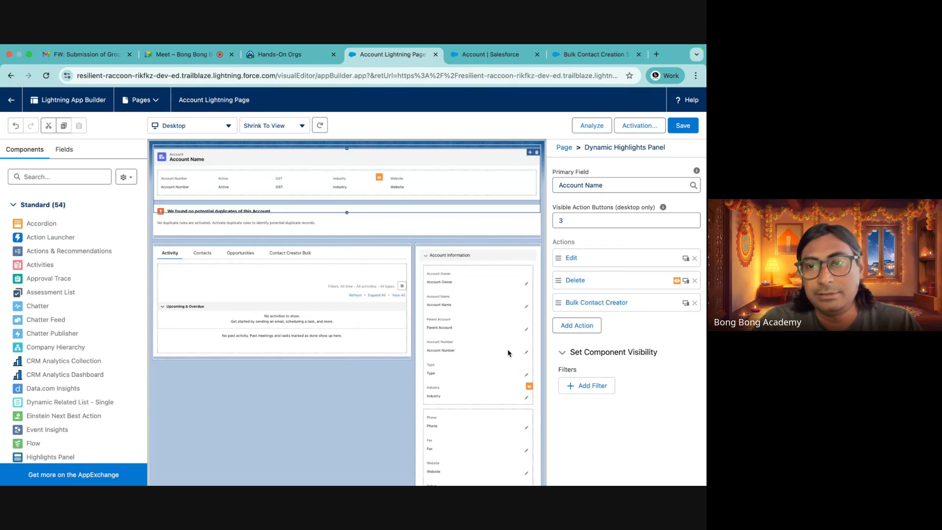
Save the Account Lightning Page and go back to the account record
{"action": "left_click", "coordinate": [683, 127]}
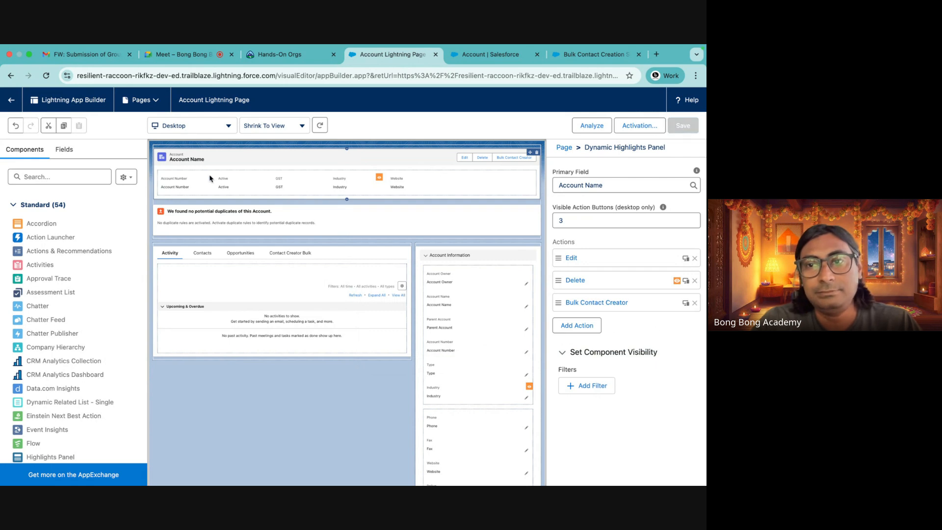
{"action": "left_click", "coordinate": [10, 99]}
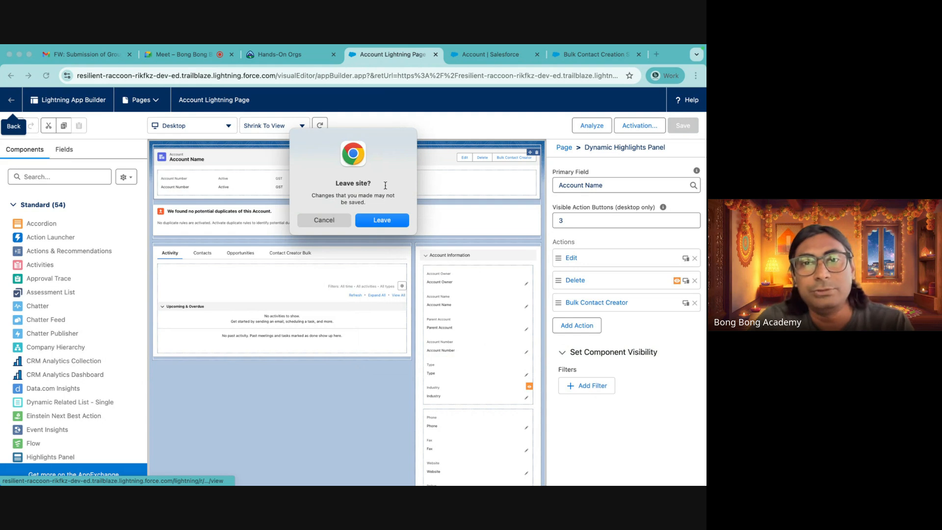
{"action": "left_click", "coordinate": [334, 221]}
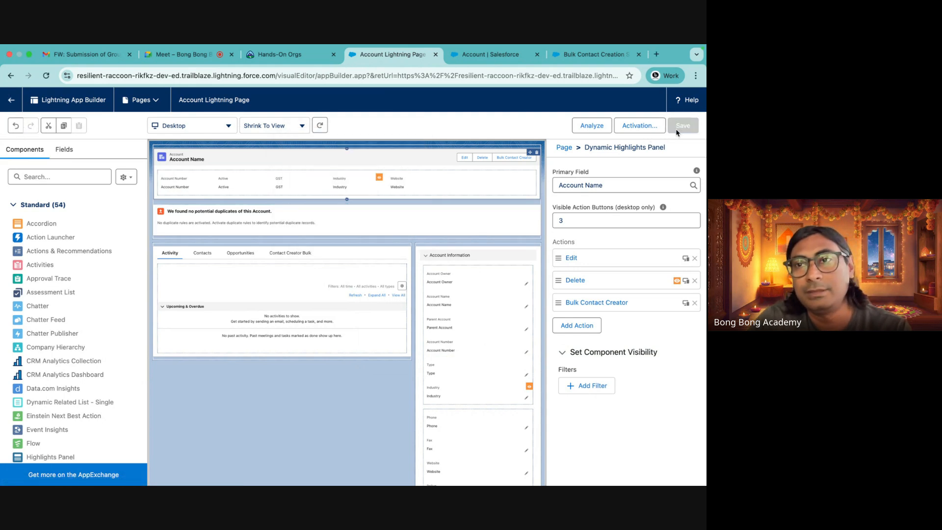
{"action": "left_click", "coordinate": [7, 103]}
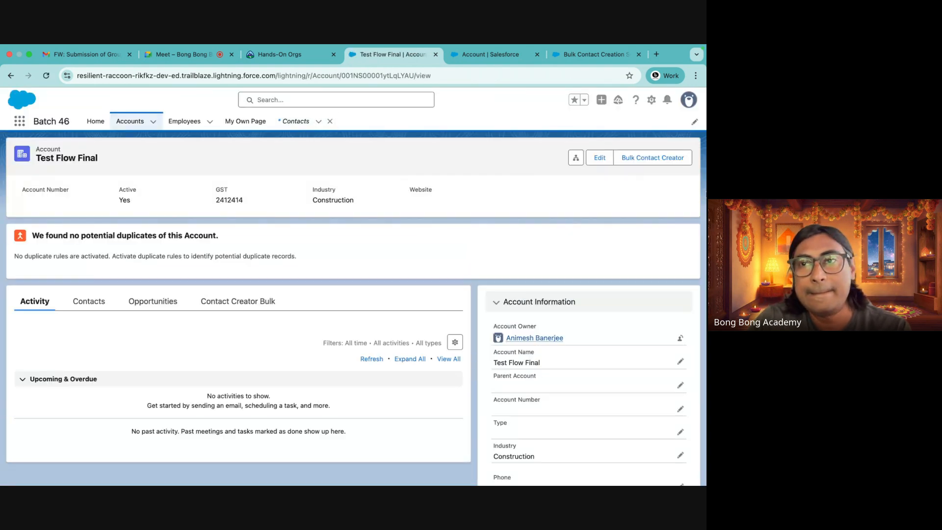
Launch the Bulk Contact Creator action on the account, enter Test as a first name, and close the dialog without submitting
{"action": "left_click", "coordinate": [650, 159]}
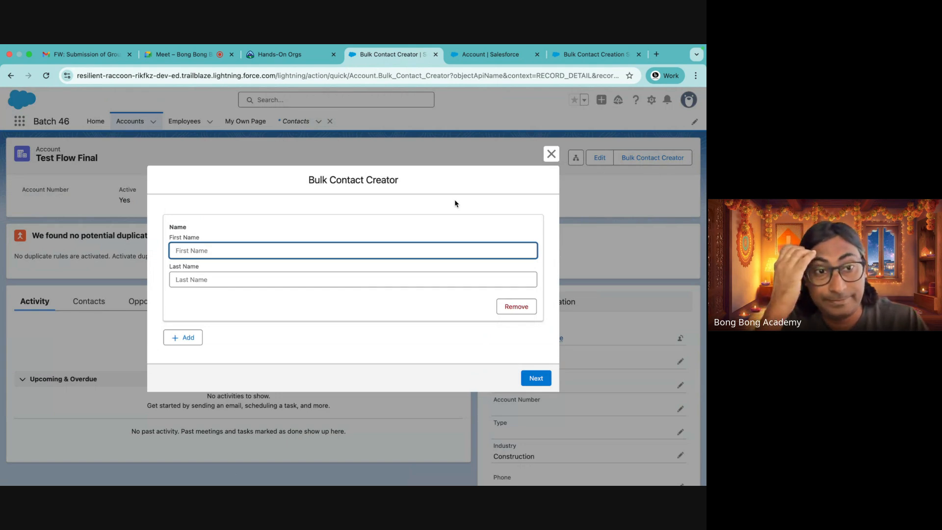
{"action": "type", "text": "Test"}
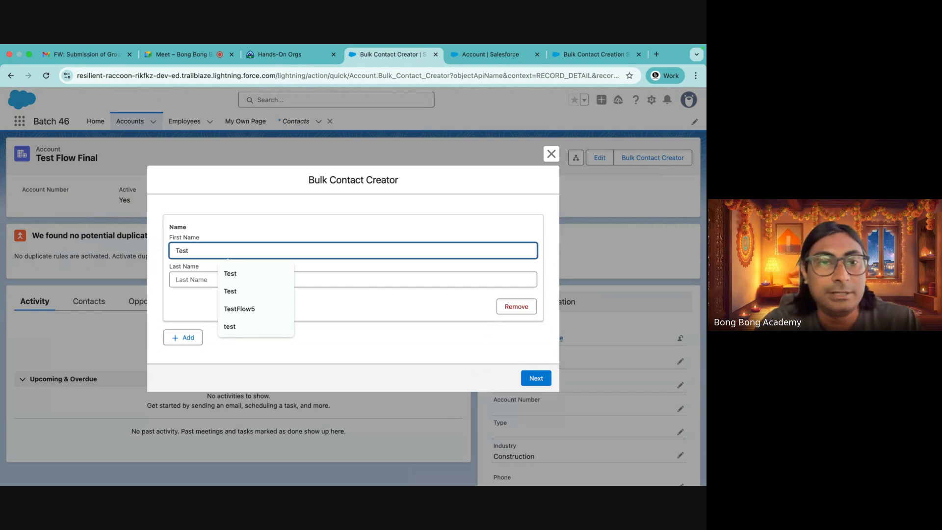
{"action": "left_click", "coordinate": [551, 156]}
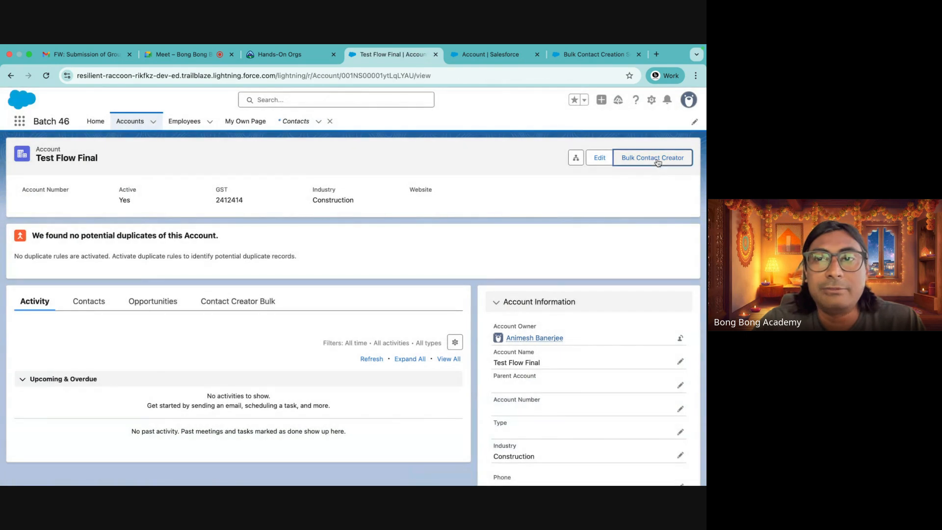
{"action": "left_click", "coordinate": [640, 162]}
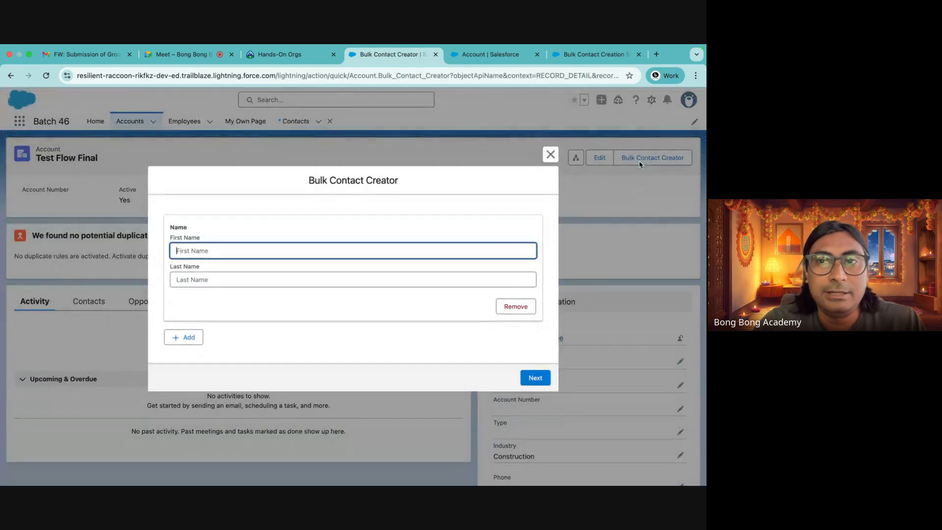
{"action": "left_click", "coordinate": [550, 154]}
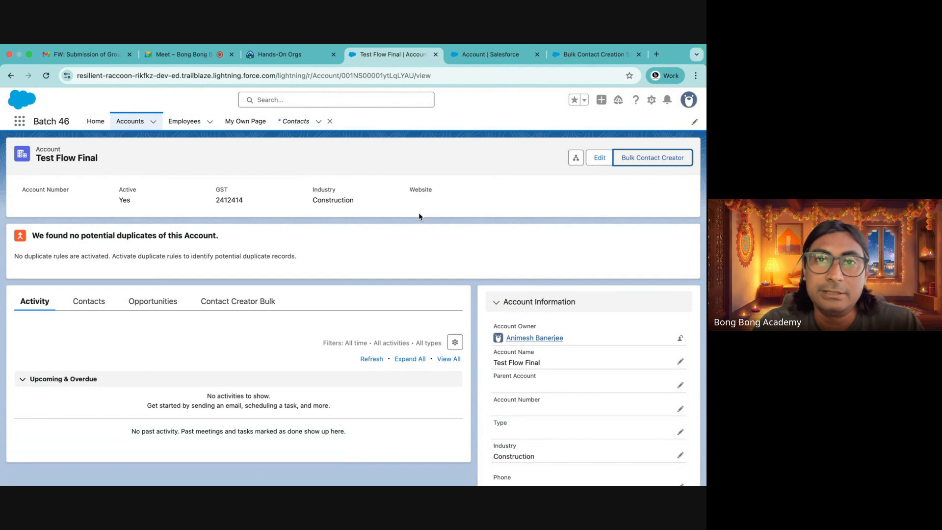
Open the Contact Creator Bulk tab on the account record to view the embedded flow screen
{"action": "left_click", "coordinate": [221, 301]}
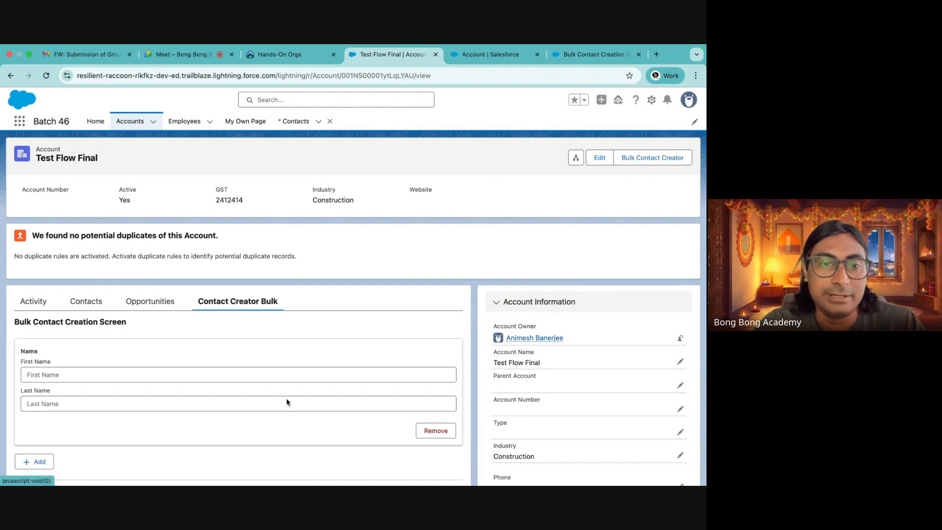
{"action": "scroll", "coordinate": [200, 411], "scroll_direction": "down", "scroll_amount": 5}
{"action": "scroll", "coordinate": [200, 410], "scroll_direction": "up", "scroll_amount": 5}
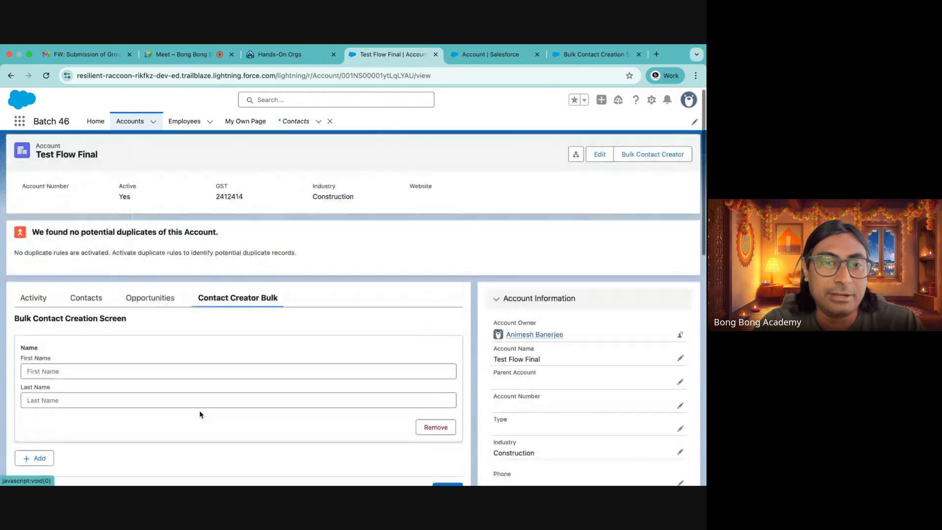
Launch the Bulk Contact Creator action and enter a first contact with first name TestAgain and last name Contact 1
{"action": "left_click", "coordinate": [651, 157]}
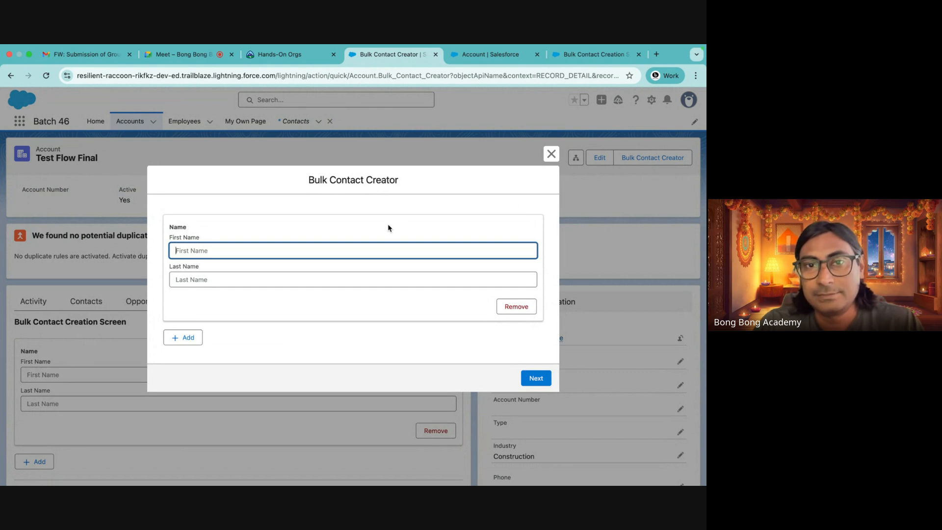
{"action": "left_click", "coordinate": [235, 250]}
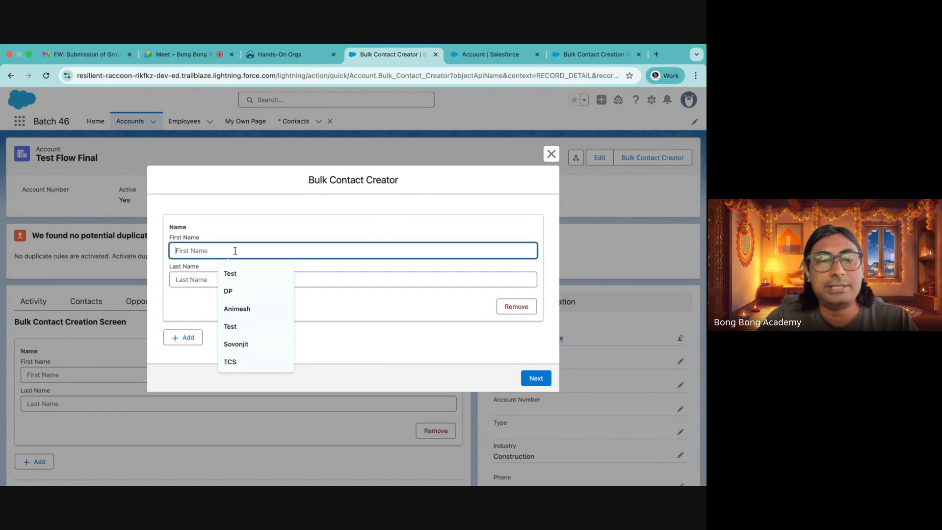
{"action": "type", "text": "Test"}
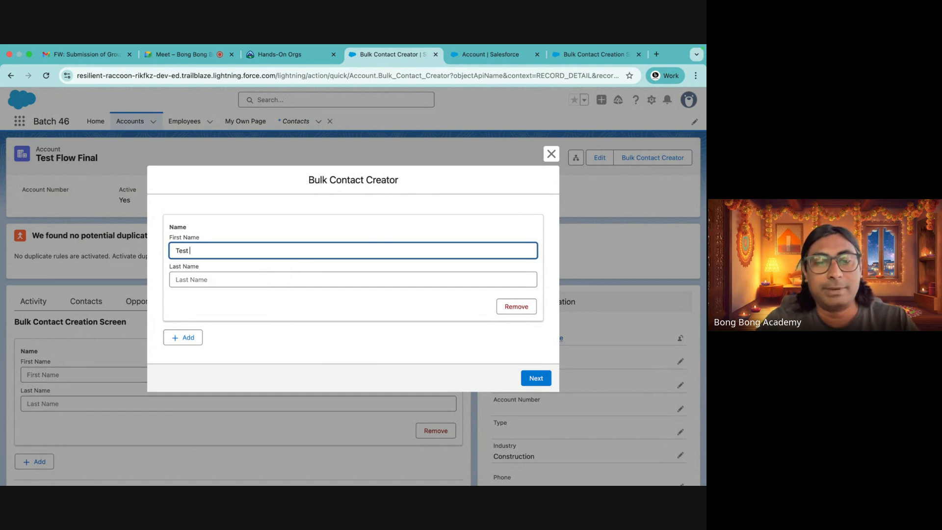
{"action": "left_click", "coordinate": [217, 276]}
{"action": "type", "text": "Again"}
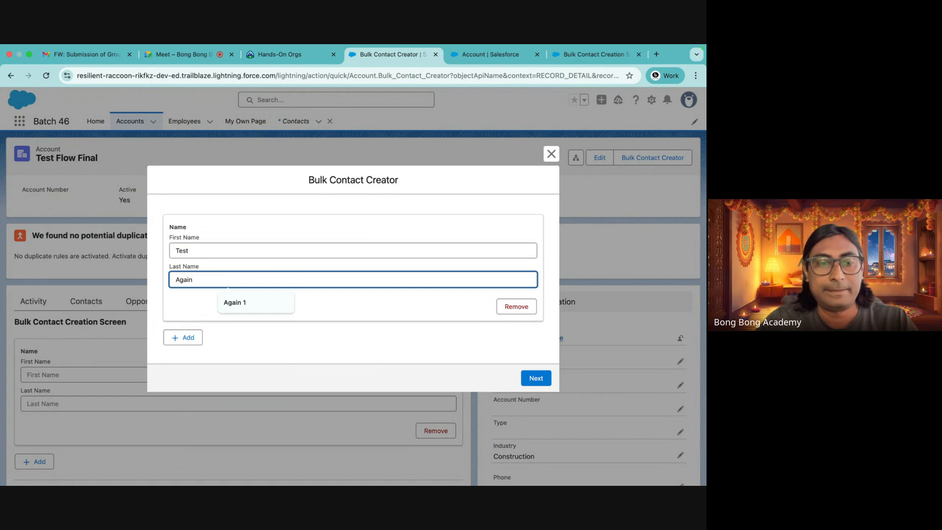
{"action": "left_click", "coordinate": [191, 251]}
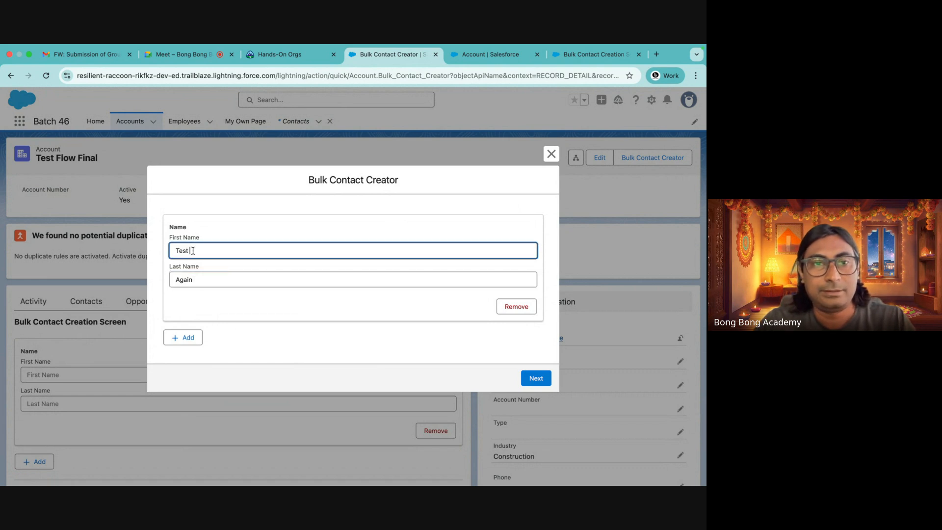
{"action": "double_click", "coordinate": [180, 278]}
{"action": "key", "text": "ctrl+x"}
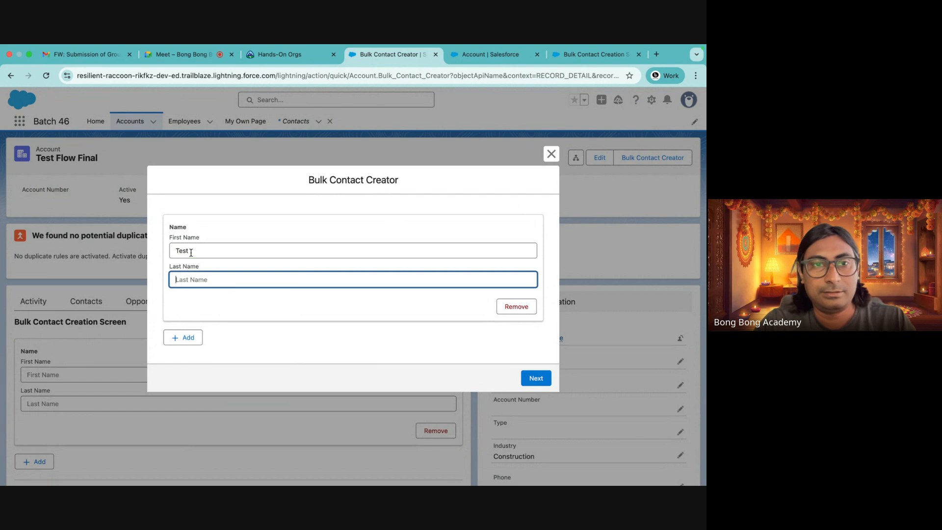
{"action": "left_click", "coordinate": [190, 251]}
{"action": "key", "text": "ctrl+v"}
{"action": "left_click", "coordinate": [189, 275]}
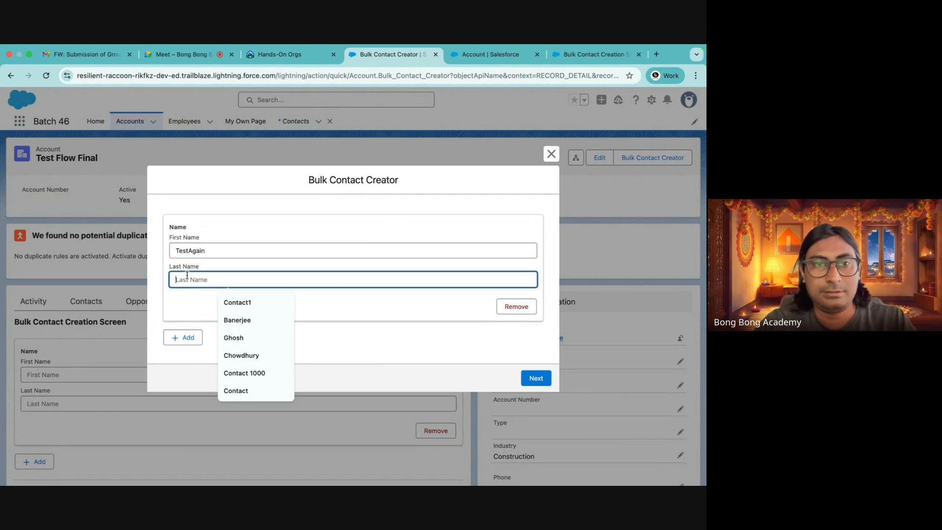
{"action": "type", "text": "Contact "}
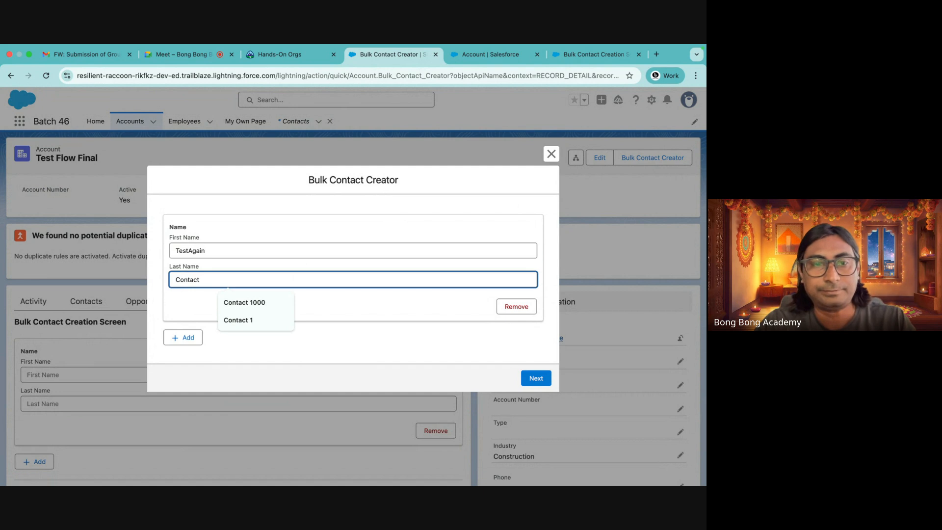
{"action": "type", "text": "1"}
Add a second contact row with first name TestAgain and last name Contact 2
{"action": "left_click", "coordinate": [185, 338]}
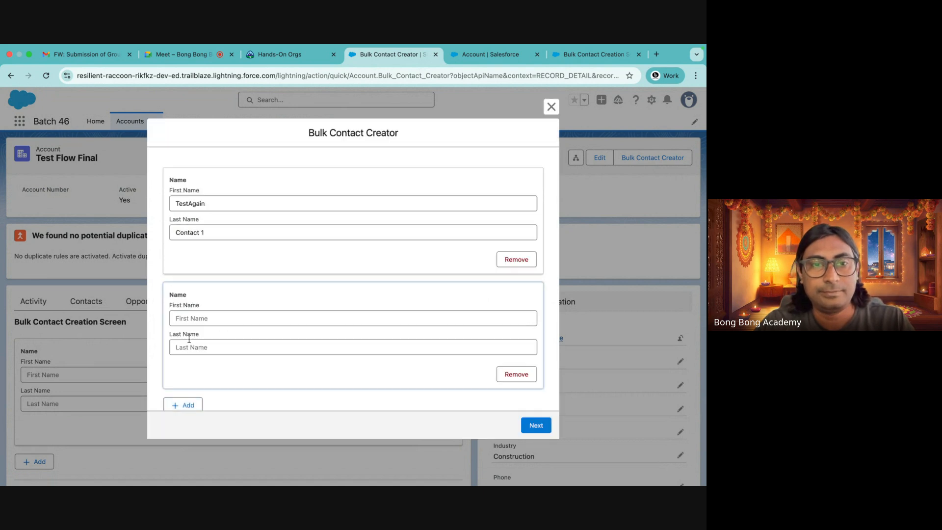
{"action": "double_click", "coordinate": [189, 203]}
{"action": "left_click", "coordinate": [186, 318]}
{"action": "key", "text": "ctrl+v"}
{"action": "key", "text": "Tab"}
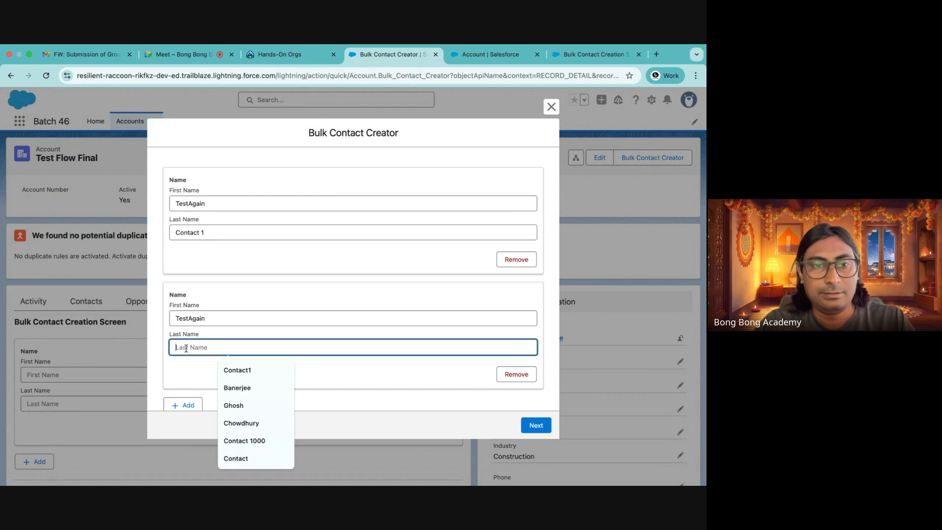
{"action": "type", "text": "Contact 2"}
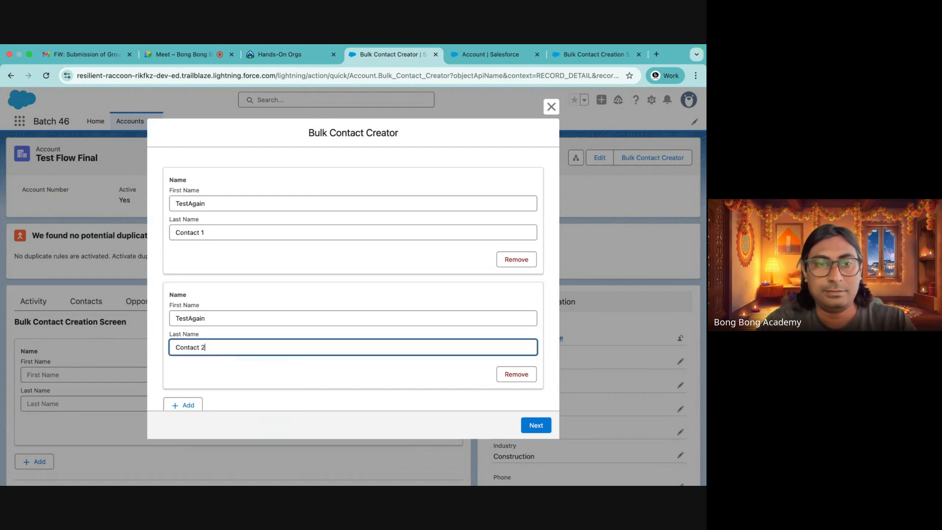
Add a third contact row with first name TestAgain and last name Contact 3, and submit the form
{"action": "scroll", "coordinate": [360, 282], "scroll_direction": "down", "scroll_amount": 1}
{"action": "left_click", "coordinate": [183, 384]}
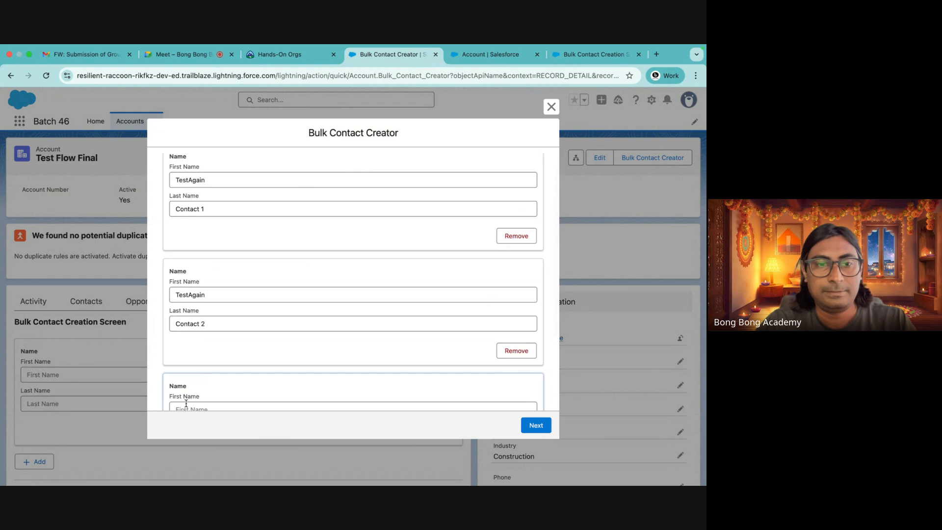
{"action": "left_click", "coordinate": [186, 403]}
{"action": "key", "text": "ctrl+v"}
{"action": "scroll", "coordinate": [185, 403], "scroll_direction": "down", "scroll_amount": 2}
{"action": "key", "text": "Tab"}
{"action": "type", "text": "Cont"}
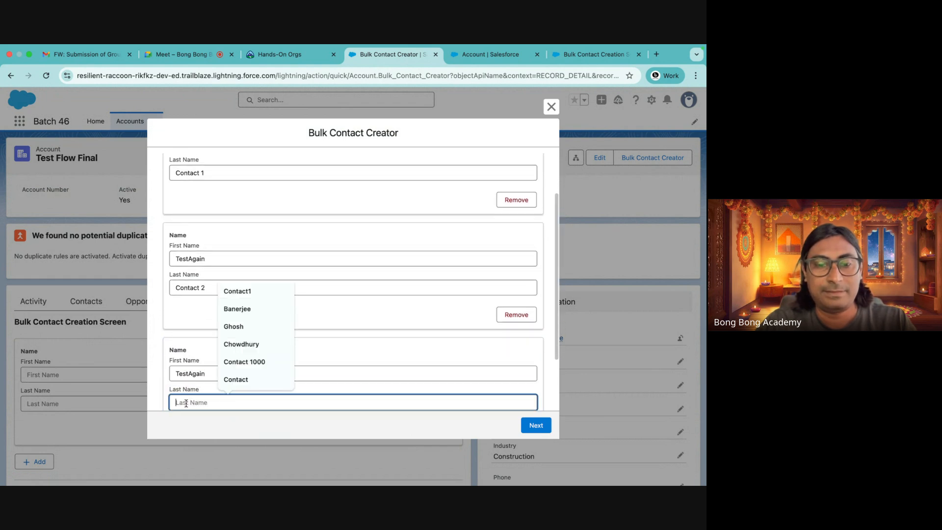
{"action": "type", "text": "act 3"}
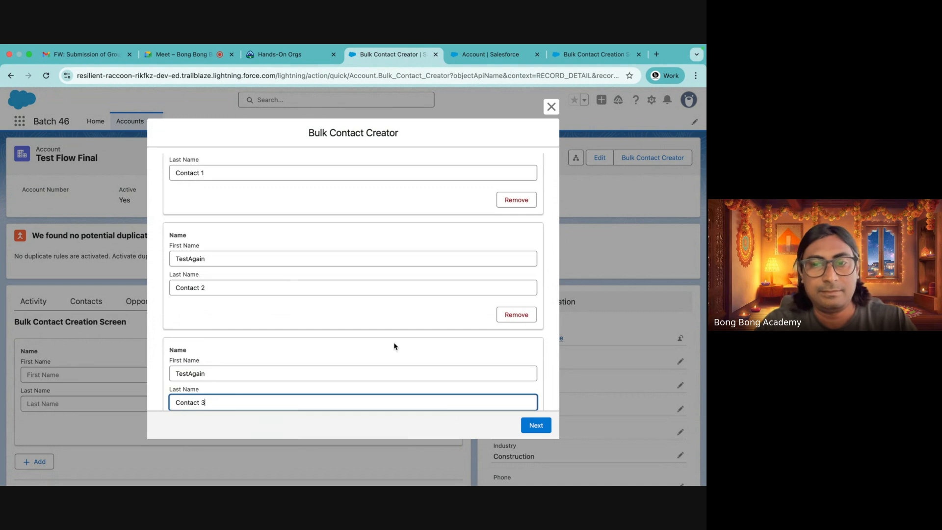
{"action": "scroll", "coordinate": [393, 345], "scroll_direction": "down", "scroll_amount": 4}
{"action": "left_click", "coordinate": [545, 423]}
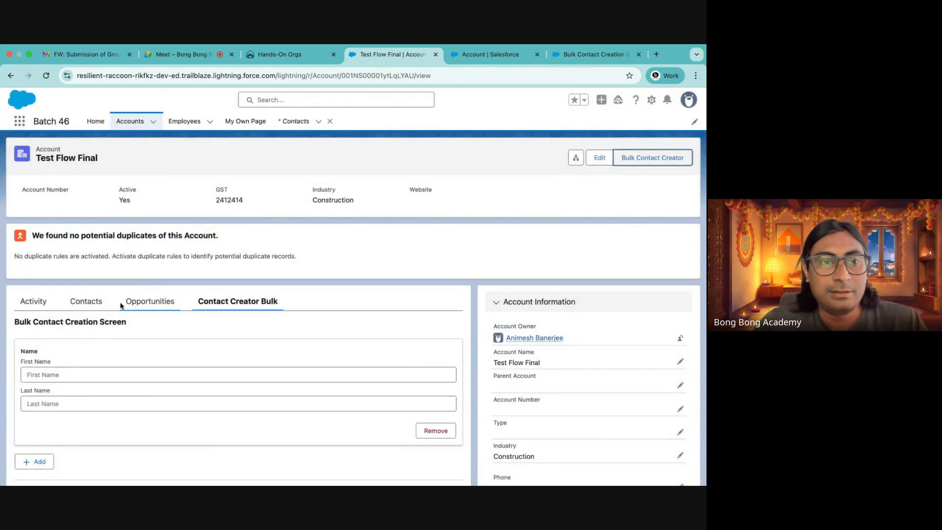
Review the account's Contacts related list and the flow's resources in the Flow Builder Manager
{"action": "left_click", "coordinate": [89, 301]}
{"action": "scroll", "coordinate": [147, 383], "scroll_direction": "down", "scroll_amount": 1}
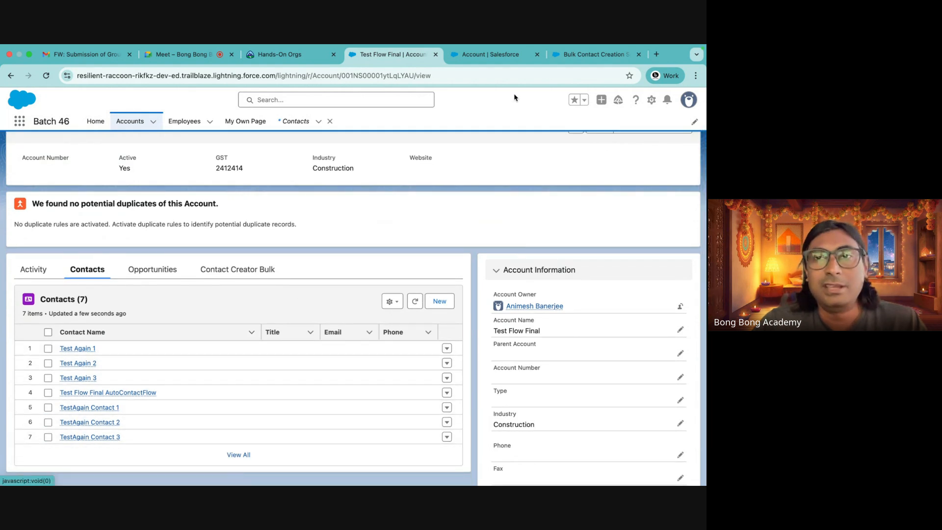
{"action": "left_click", "coordinate": [591, 54]}
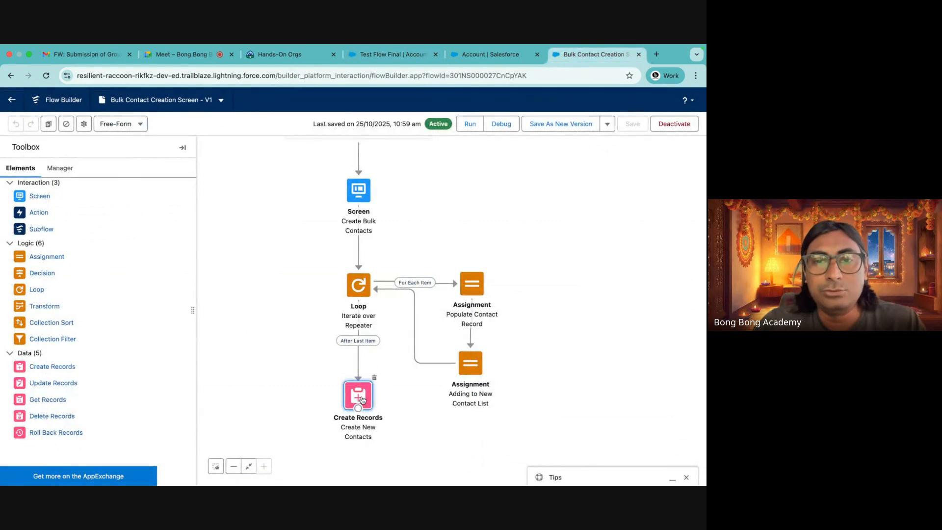
{"action": "left_click", "coordinate": [67, 174]}
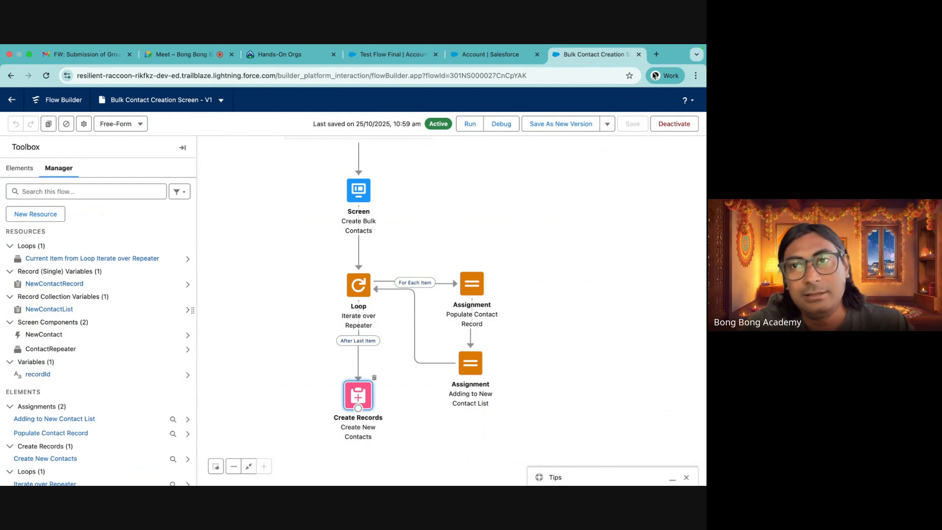
Close the Flow Builder and Account setup browser tabs and reopen the Contact Creator Bulk tab on the account
{"action": "left_click", "coordinate": [638, 54]}
{"action": "left_click", "coordinate": [611, 55]}
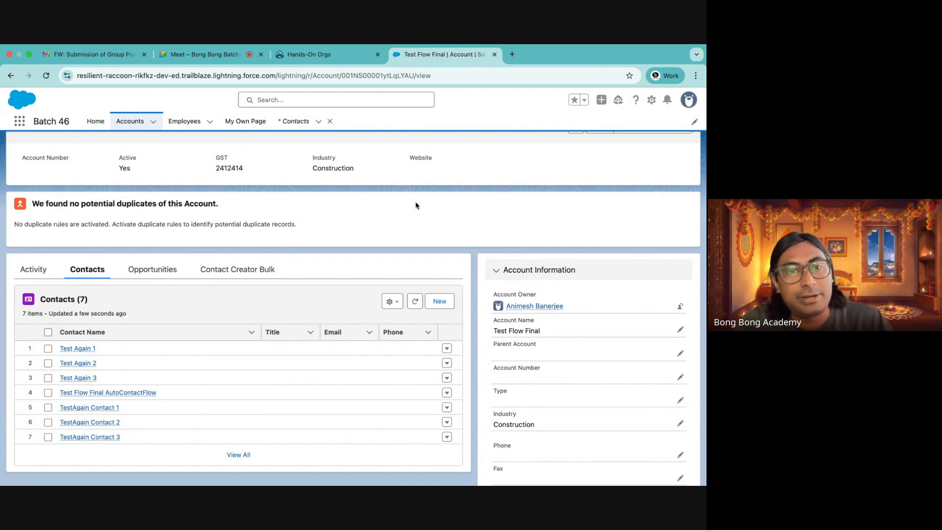
{"action": "left_click", "coordinate": [244, 271]}
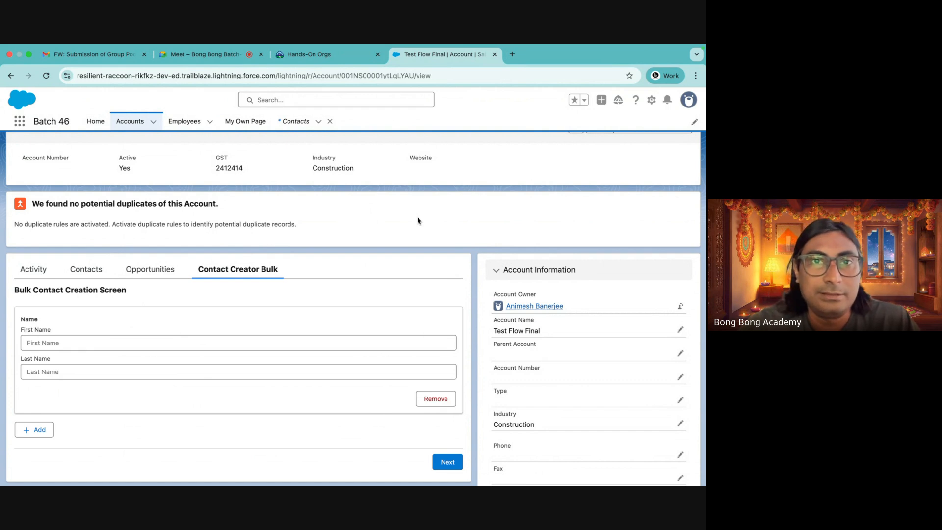
{"action": "left_click", "coordinate": [325, 58]}
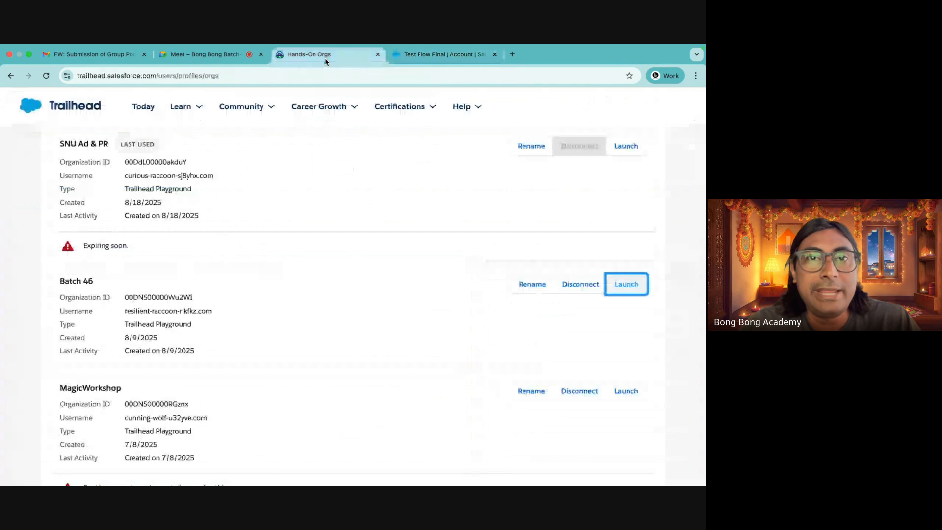
{"action": "left_click", "coordinate": [426, 58]}
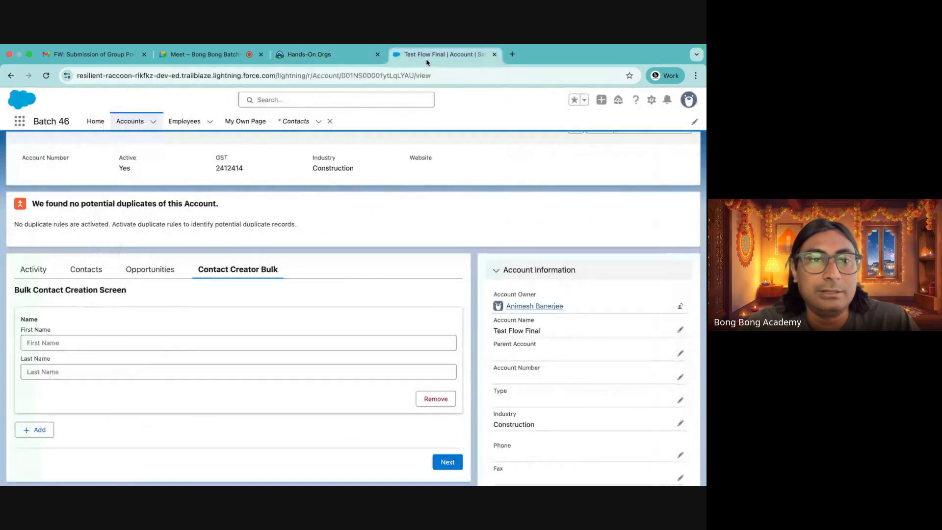
Open Setup and navigate to the Account object in Object Manager
{"action": "left_click", "coordinate": [651, 100]}
{"action": "left_click", "coordinate": [588, 151]}
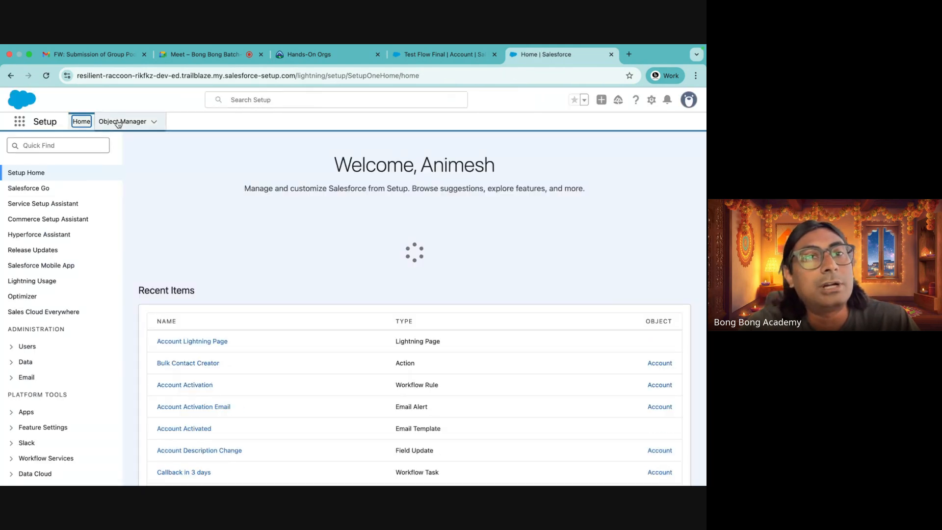
{"action": "left_click", "coordinate": [118, 122]}
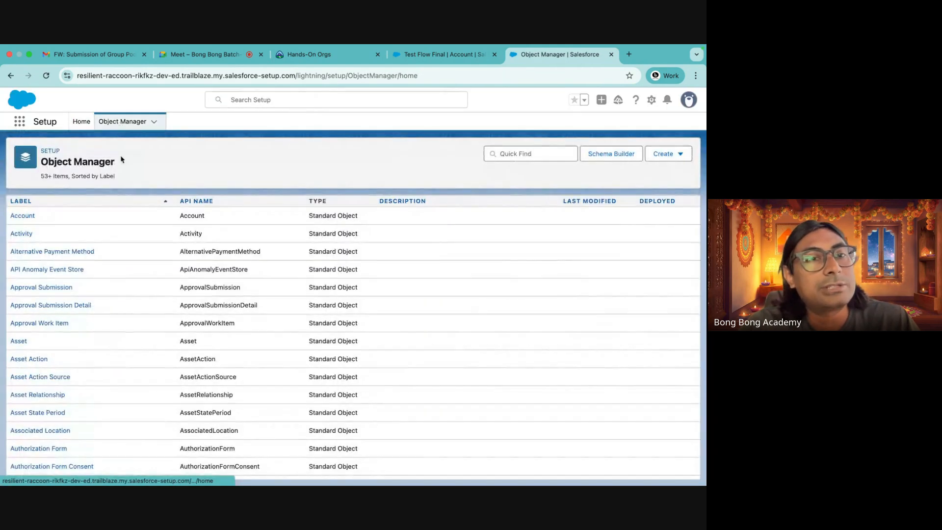
{"action": "left_click", "coordinate": [21, 216]}
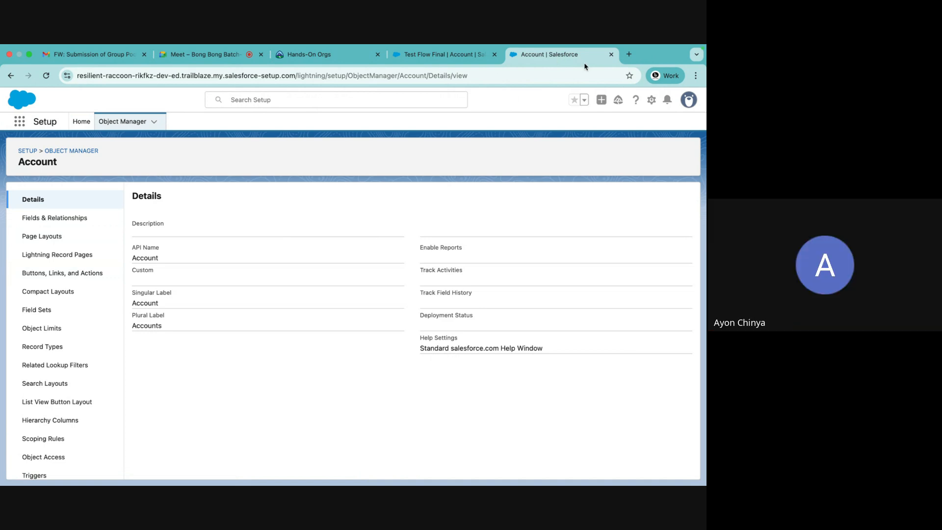
Close the Setup and account record tabs and relaunch the Batch 46 org from Hands-On Orgs
{"action": "left_click", "coordinate": [611, 54]}
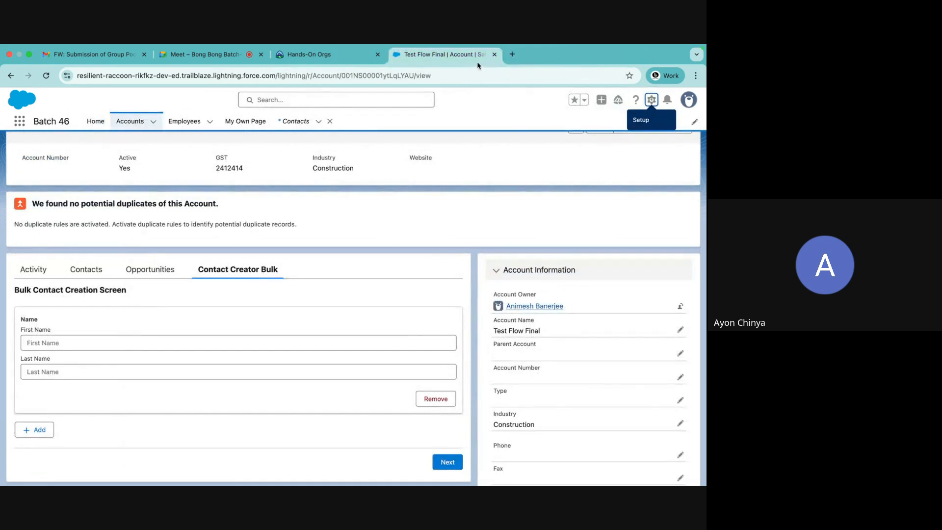
{"action": "left_click", "coordinate": [493, 54]}
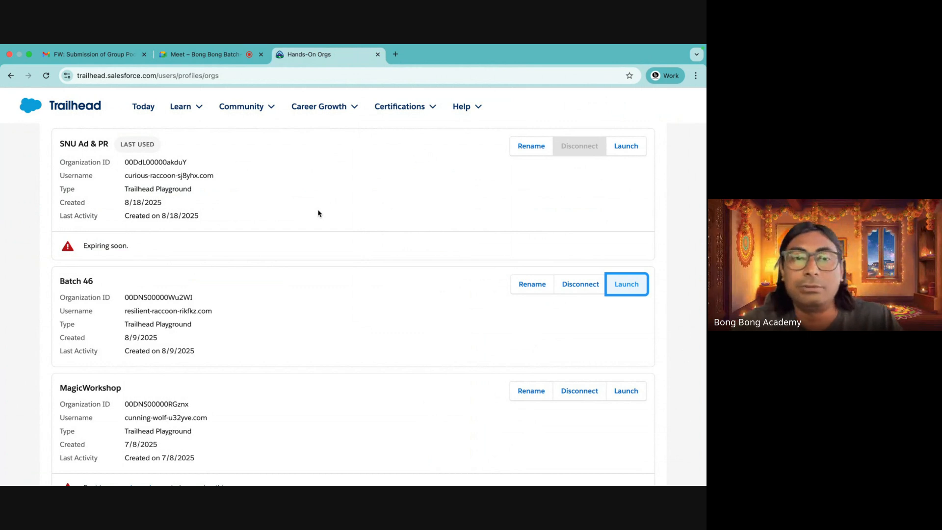
{"action": "scroll", "coordinate": [315, 218], "scroll_direction": "down", "scroll_amount": 7}
{"action": "scroll", "coordinate": [315, 219], "scroll_direction": "up", "scroll_amount": 10}
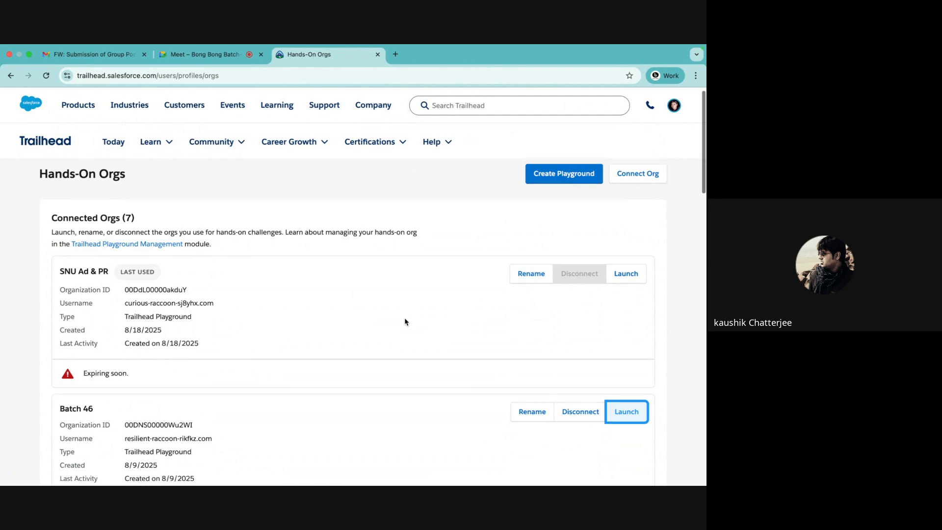
{"action": "scroll", "coordinate": [404, 321], "scroll_direction": "down", "scroll_amount": 1}
{"action": "left_click", "coordinate": [630, 391]}
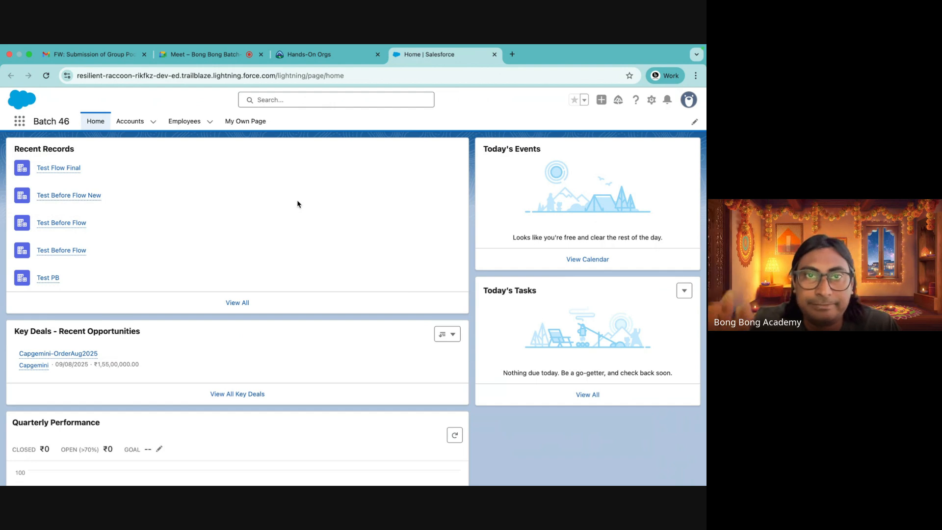
Open Setup from the org home and search Quick Find for flow
{"action": "left_click", "coordinate": [18, 122]}
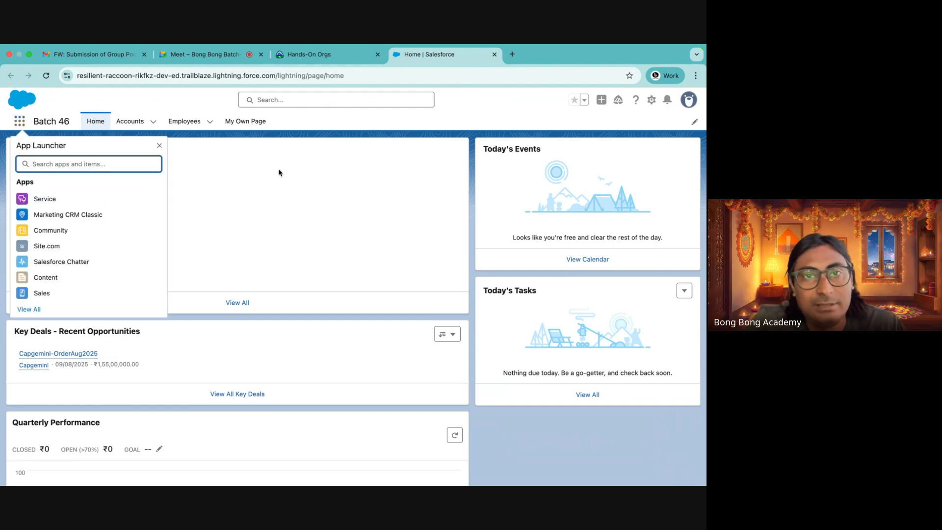
{"action": "left_click", "coordinate": [651, 101]}
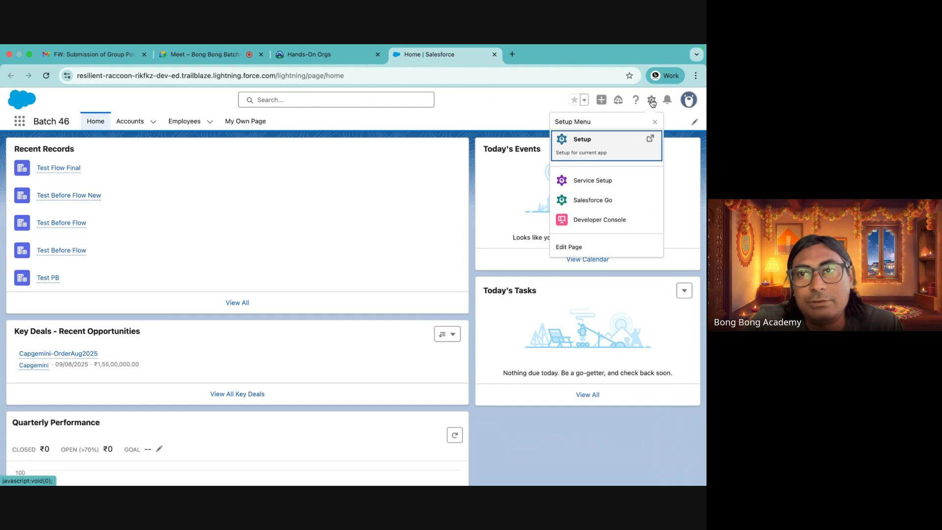
{"action": "left_click", "coordinate": [598, 147]}
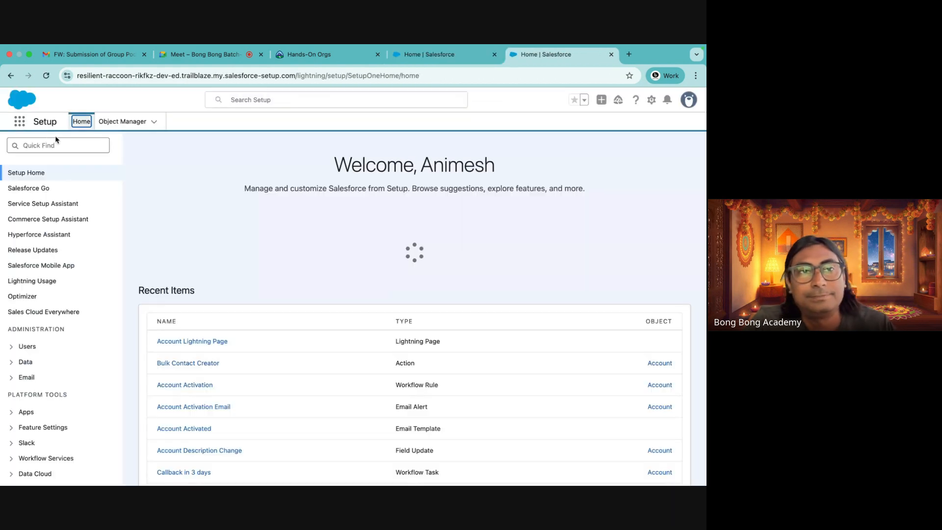
{"action": "left_click", "coordinate": [56, 142]}
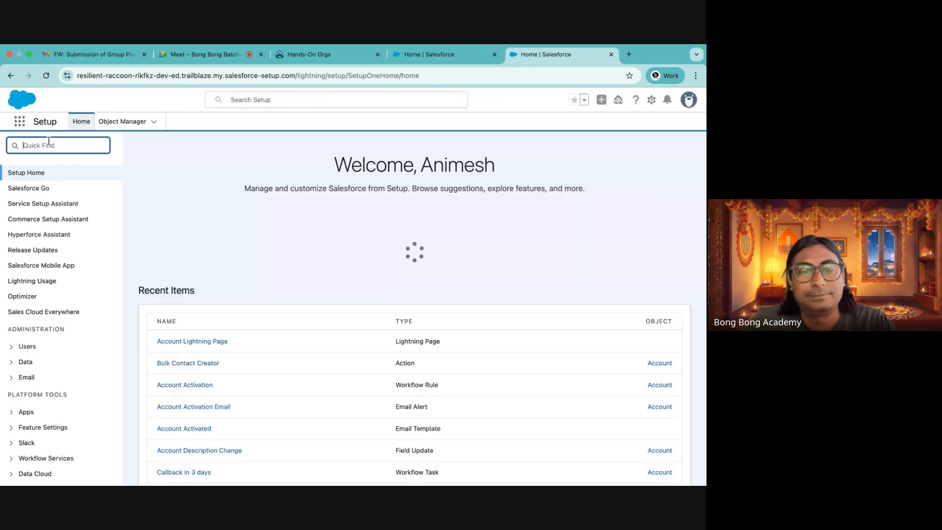
{"action": "type", "text": "flow"}
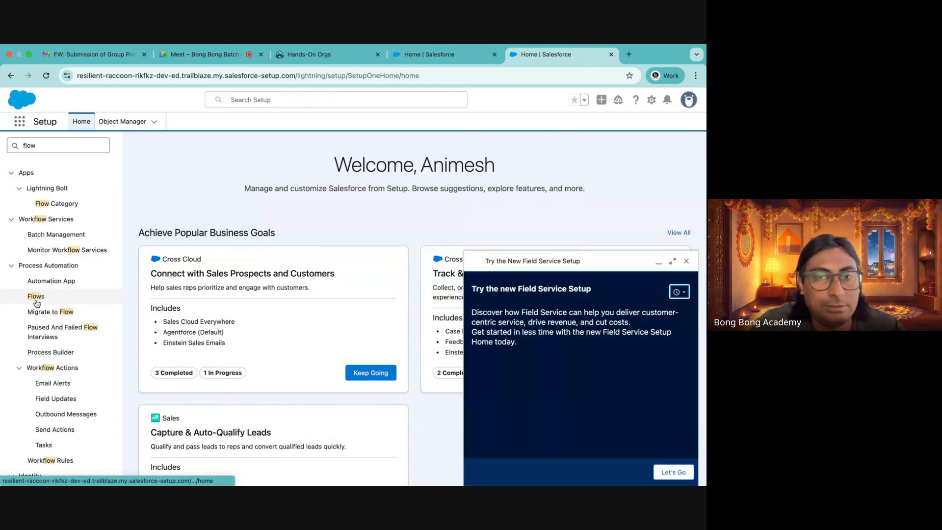
Open the Flows list in Setup
{"action": "left_click", "coordinate": [37, 297]}
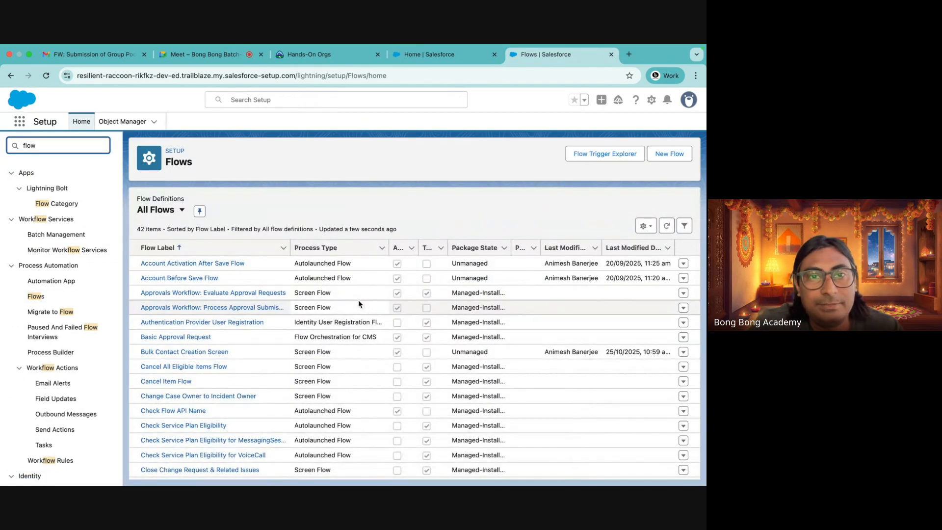
Switch to Google Sheets and open the Actor sheet of the Assignment spreadsheet
{"action": "left_click", "coordinate": [95, 55]}
{"action": "left_click", "coordinate": [647, 143]}
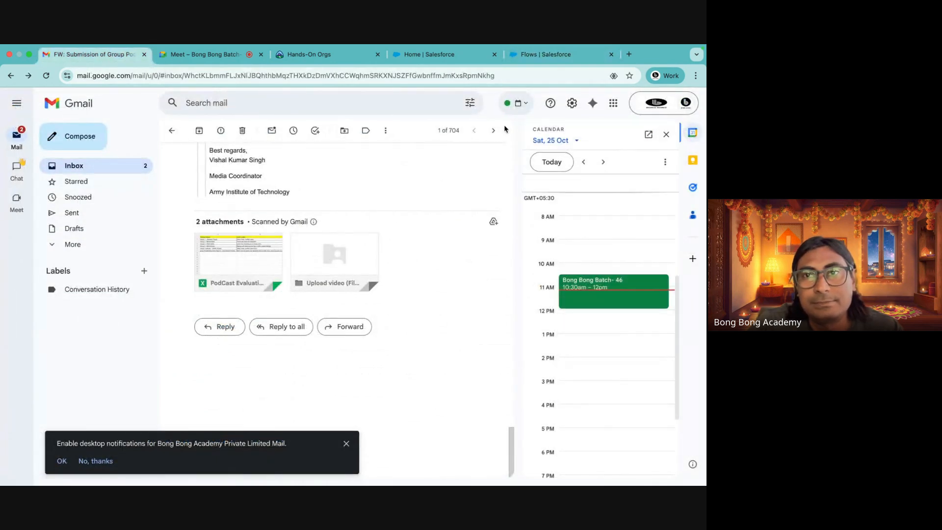
{"action": "left_click", "coordinate": [612, 103]}
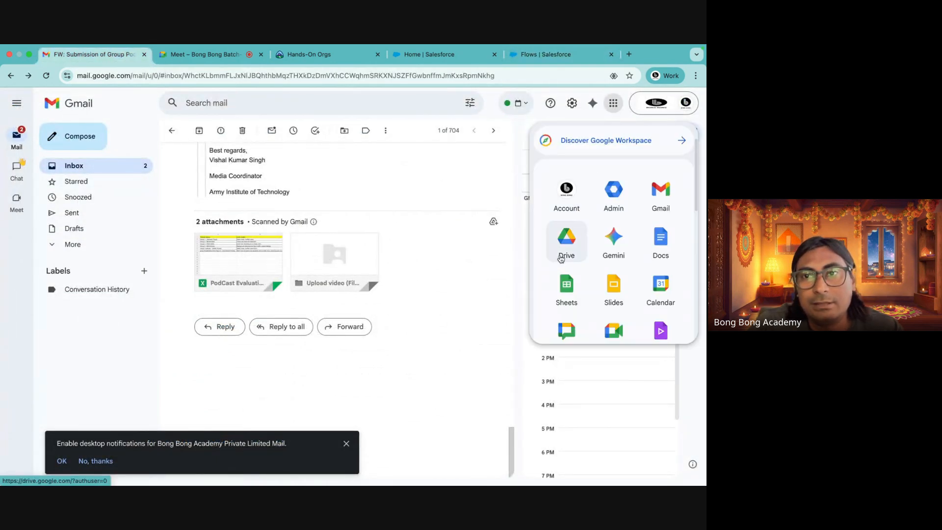
{"action": "left_click", "coordinate": [562, 284]}
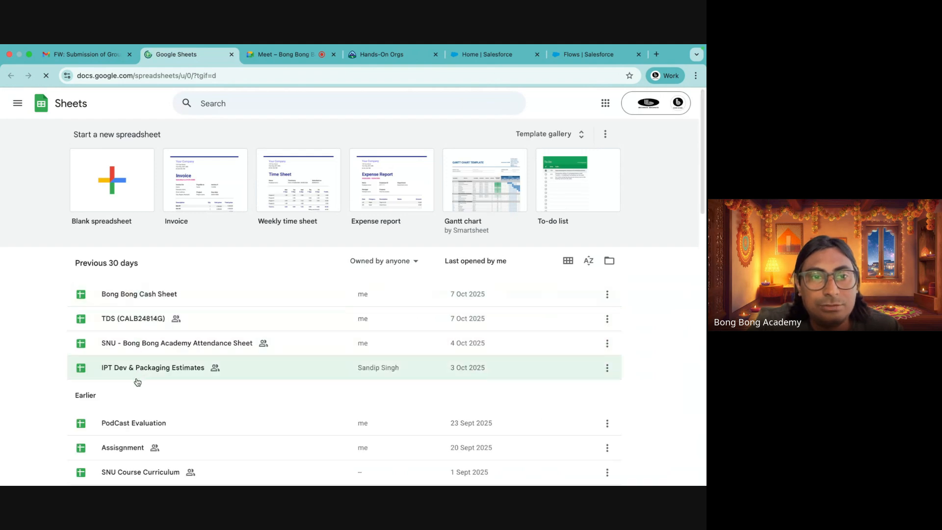
{"action": "left_click", "coordinate": [125, 447]}
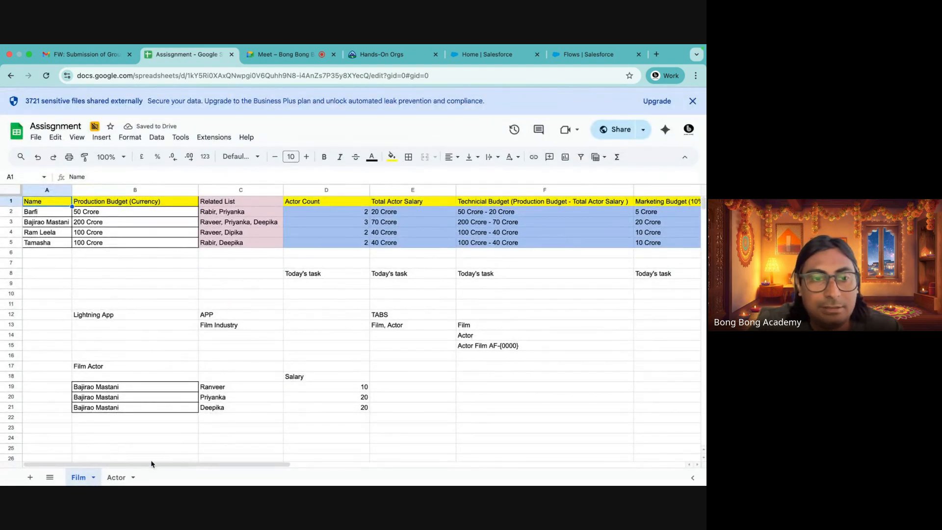
{"action": "left_click", "coordinate": [119, 476]}
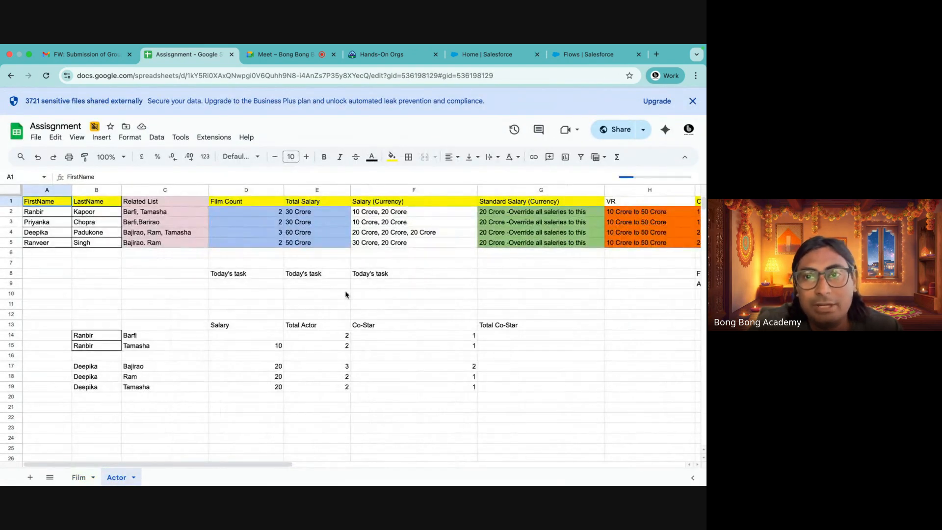
Review the Actor sheet's name, Salary (Currency) and Standard Salary (Currency) columns and their rows
{"action": "scroll", "coordinate": [345, 293], "scroll_direction": "right", "scroll_amount": 2}
{"action": "scroll", "coordinate": [345, 294], "scroll_direction": "right", "scroll_amount": 5}
{"action": "scroll", "coordinate": [346, 294], "scroll_direction": "left", "scroll_amount": 4}
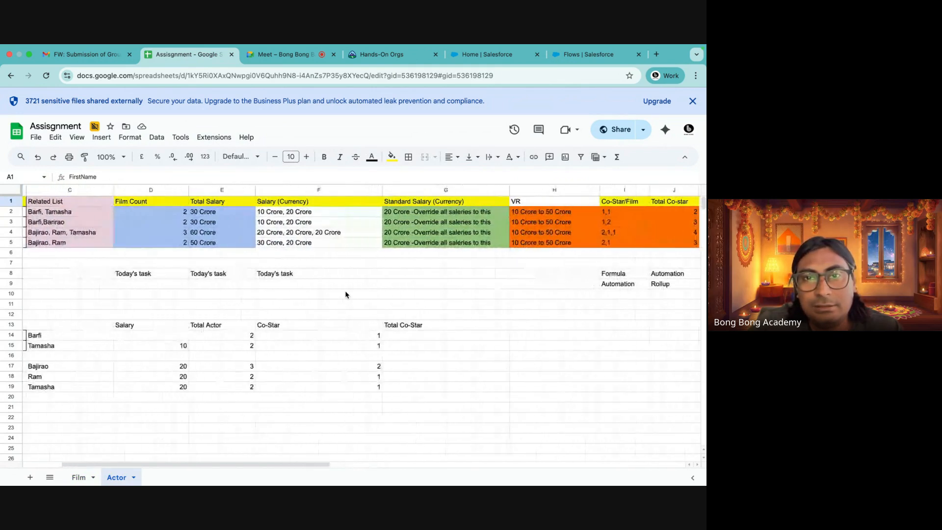
{"action": "scroll", "coordinate": [346, 294], "scroll_direction": "left", "scroll_amount": 1}
{"action": "left_click_drag", "start_coordinate": [463, 206], "coordinate": [458, 248]}
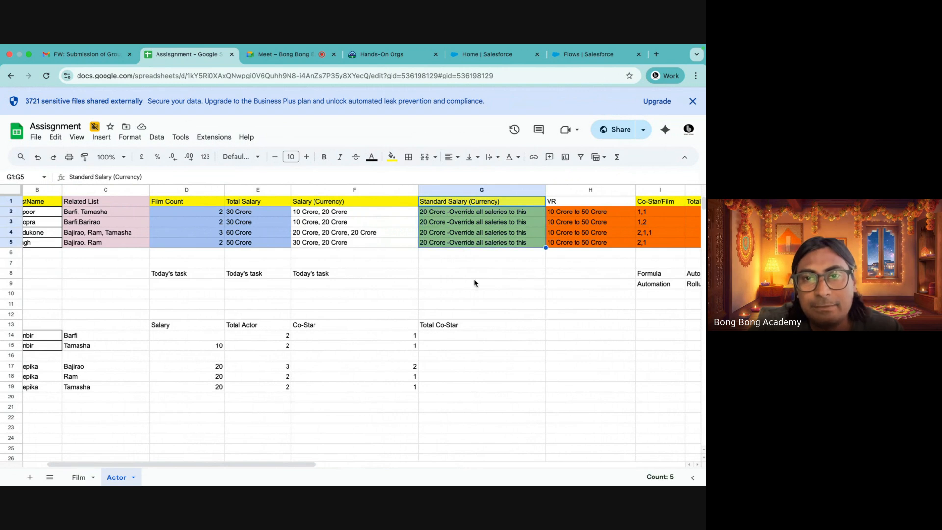
{"action": "scroll", "coordinate": [474, 282], "scroll_direction": "right", "scroll_amount": 2}
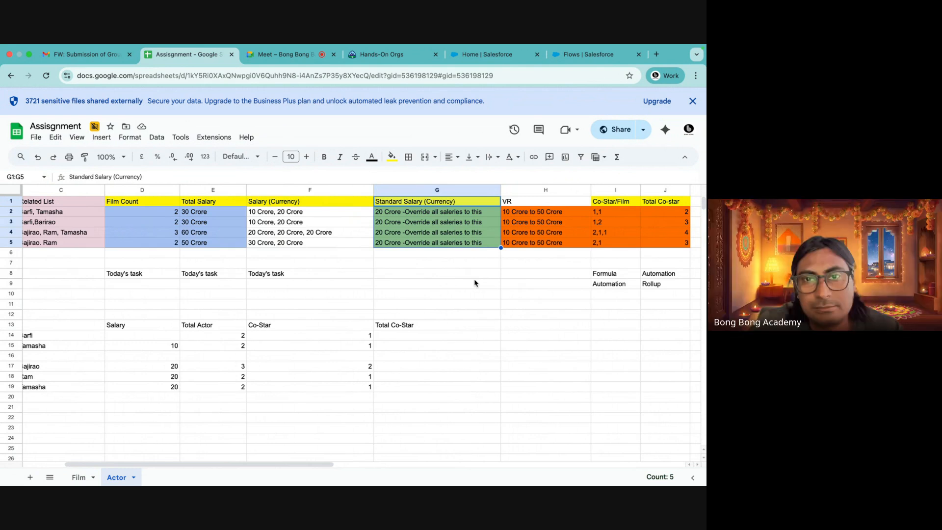
{"action": "scroll", "coordinate": [474, 282], "scroll_direction": "right", "scroll_amount": 1}
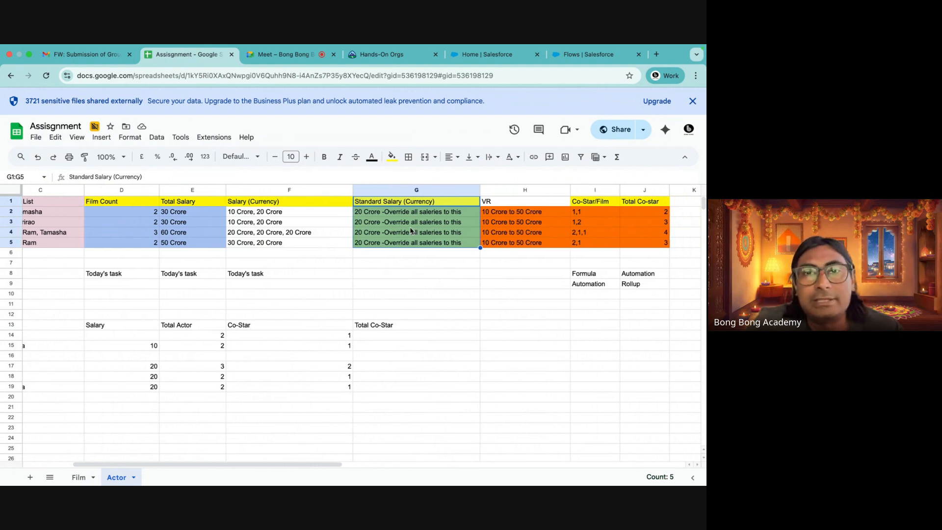
{"action": "left_click", "coordinate": [391, 203]}
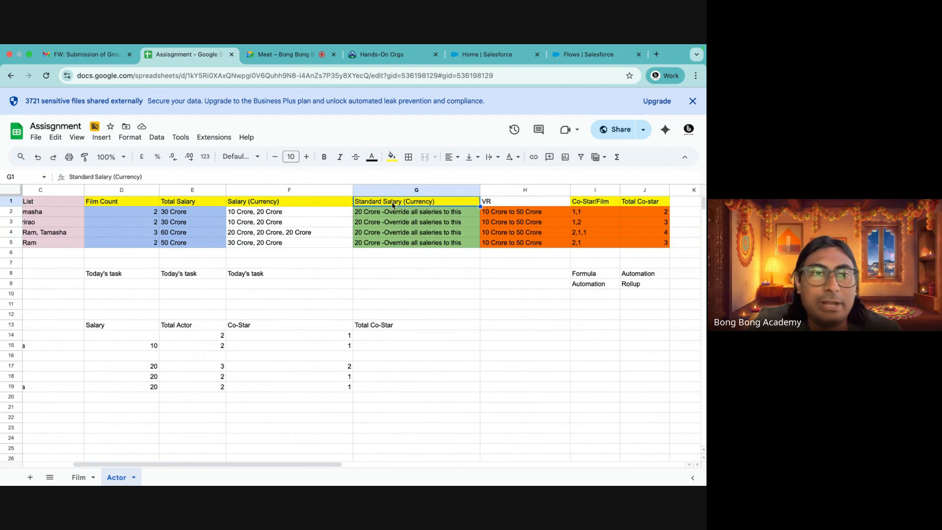
{"action": "scroll", "coordinate": [400, 280], "scroll_direction": "left", "scroll_amount": 3}
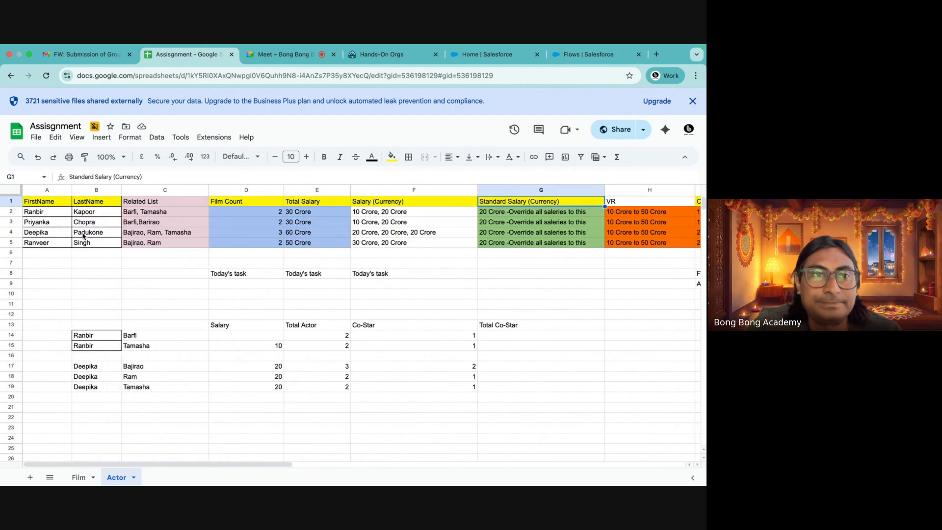
{"action": "left_click_drag", "start_coordinate": [40, 213], "coordinate": [98, 214]}
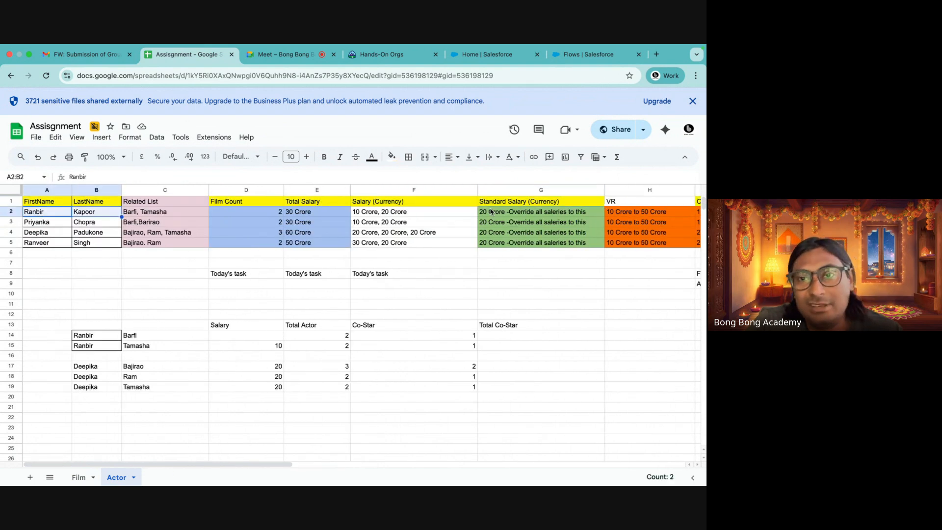
{"action": "left_click", "coordinate": [505, 205]}
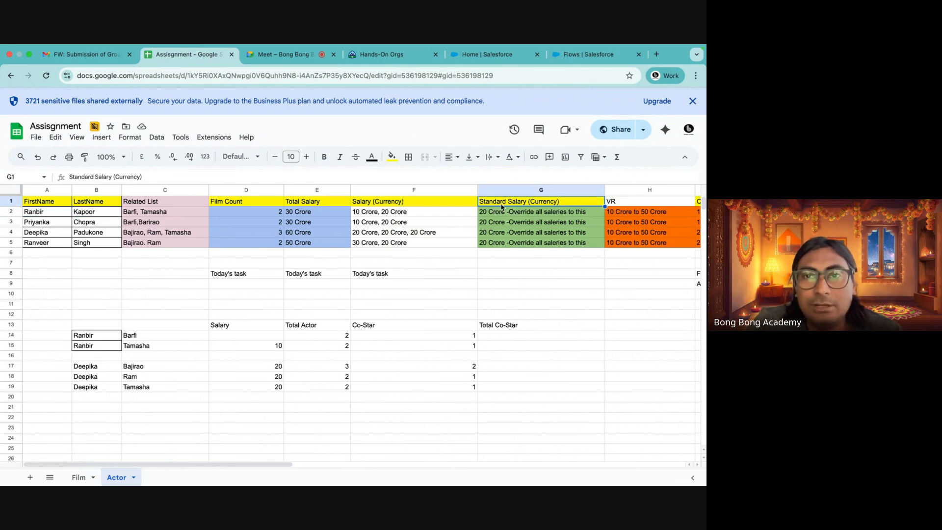
{"action": "left_click", "coordinate": [367, 205]}
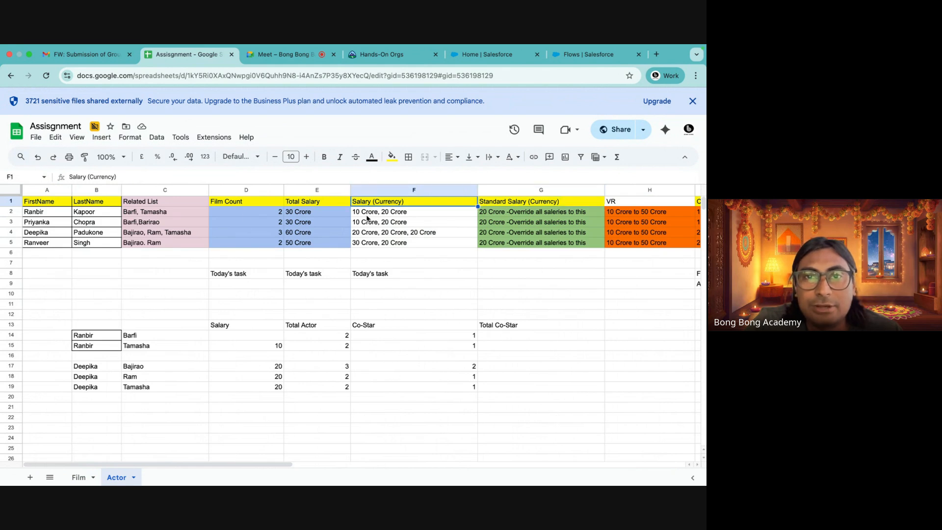
{"action": "left_click_drag", "start_coordinate": [57, 214], "coordinate": [102, 216]}
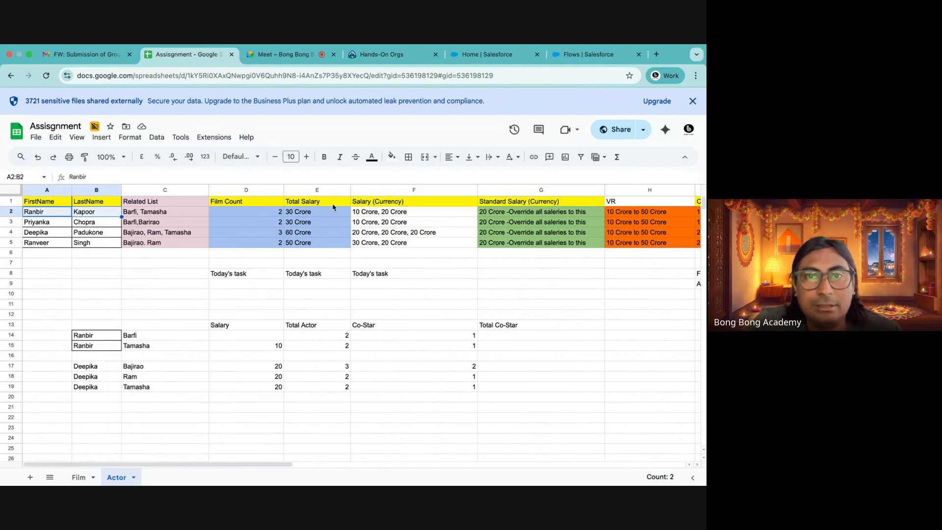
{"action": "left_click", "coordinate": [363, 213]}
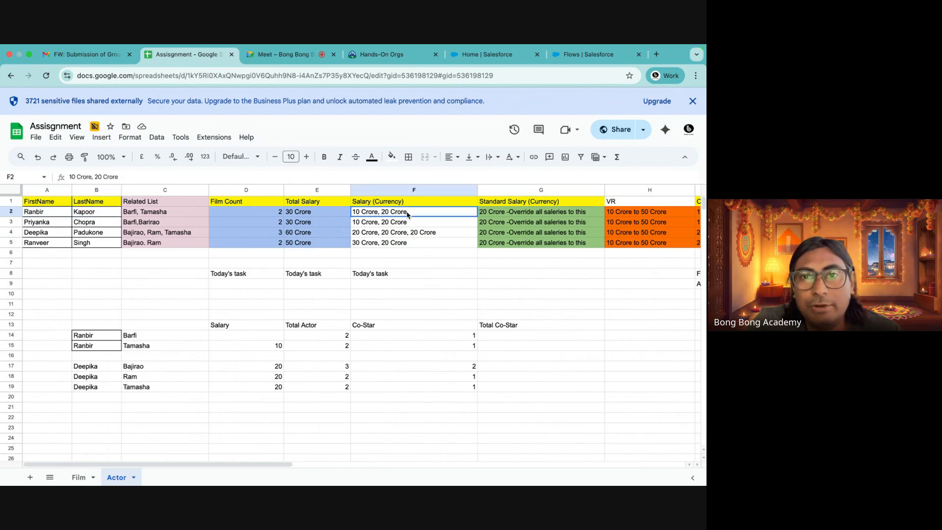
{"action": "left_click", "coordinate": [500, 218]}
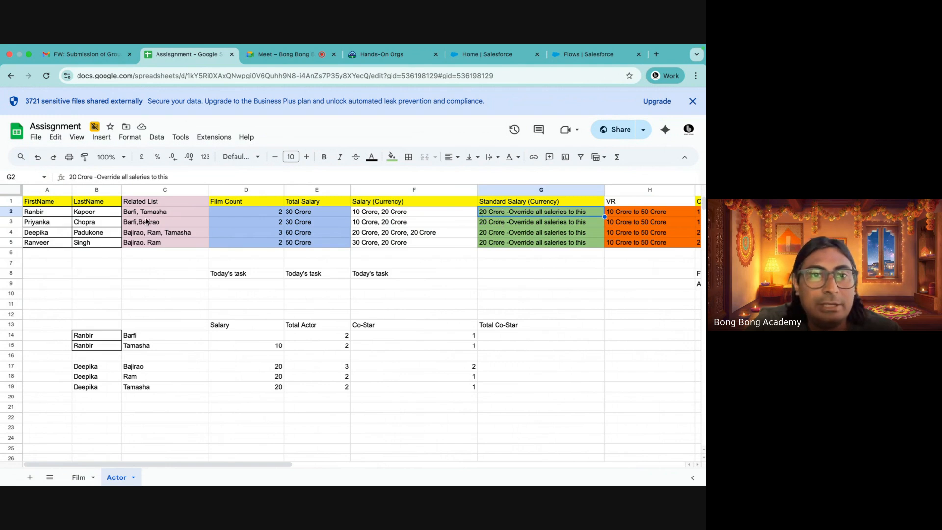
{"action": "left_click", "coordinate": [365, 216]}
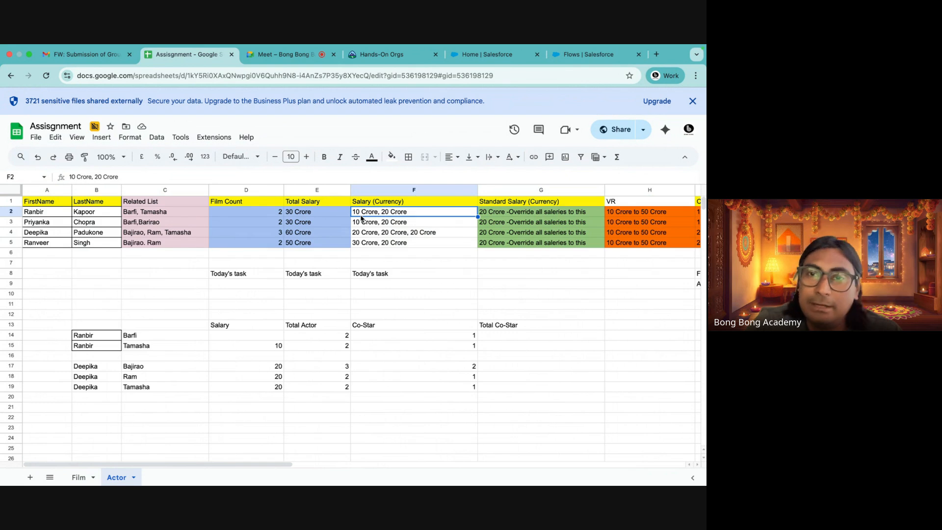
{"action": "left_click", "coordinate": [500, 203]}
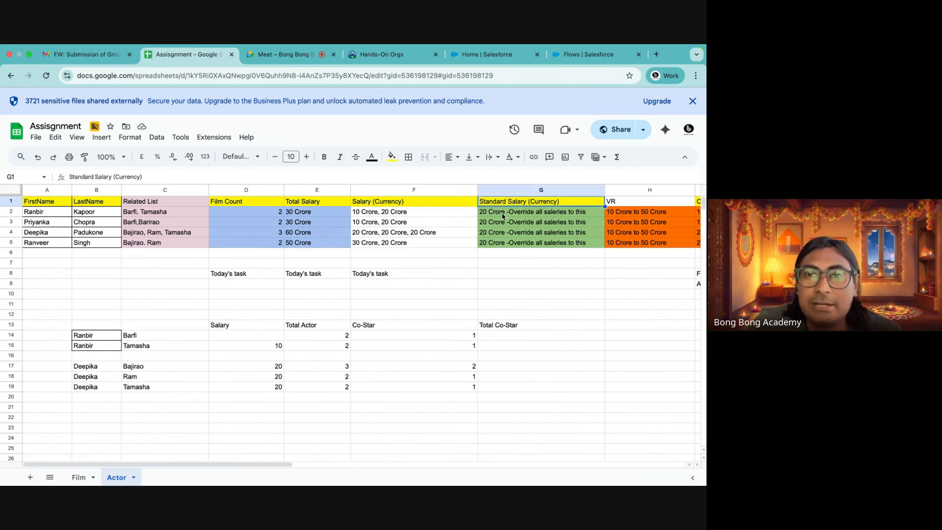
{"action": "left_click_drag", "start_coordinate": [378, 216], "coordinate": [375, 253]}
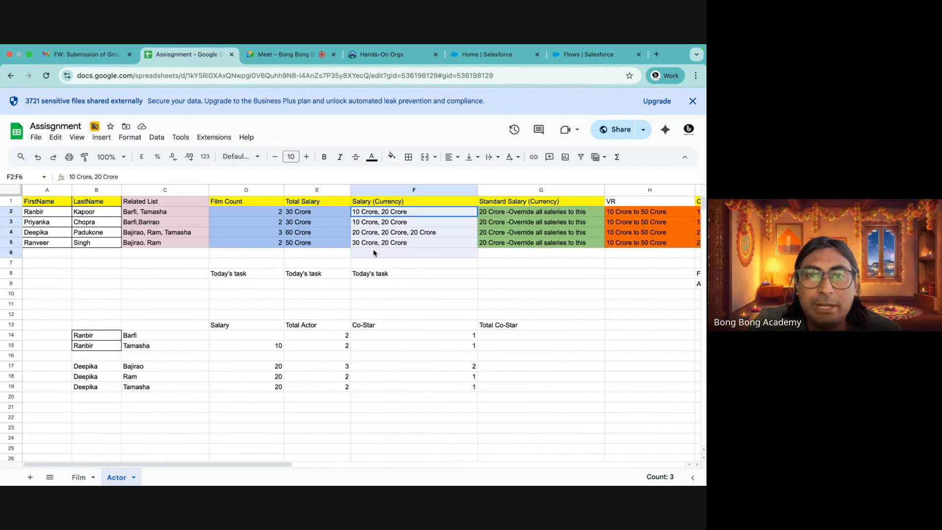
{"action": "left_click", "coordinate": [373, 245]}
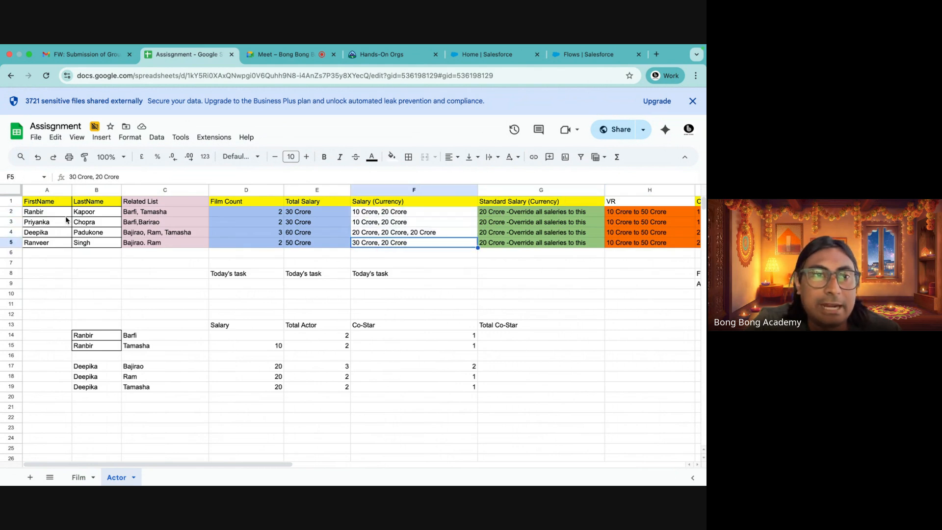
{"action": "left_click", "coordinate": [142, 215]}
{"action": "left_click", "coordinate": [373, 215]}
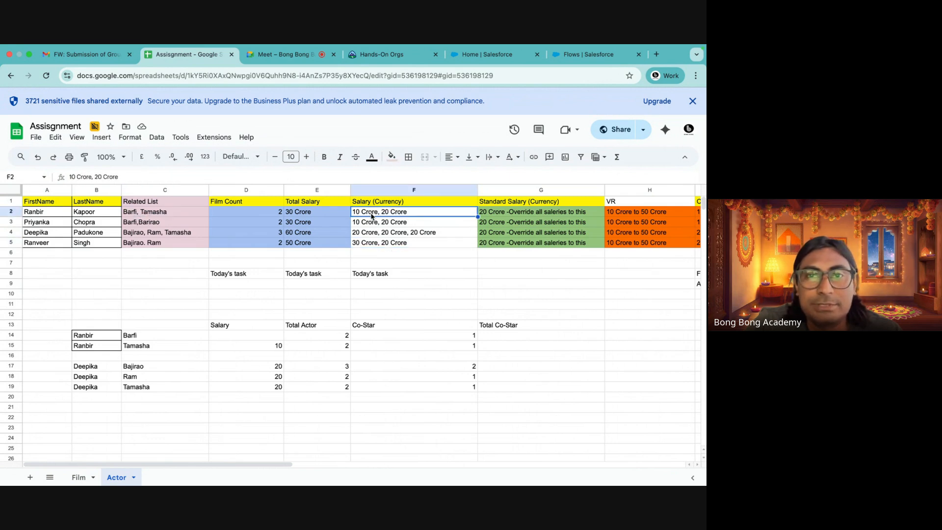
{"action": "left_click", "coordinate": [371, 224]}
{"action": "left_click", "coordinate": [367, 235]}
{"action": "left_click", "coordinate": [366, 249]}
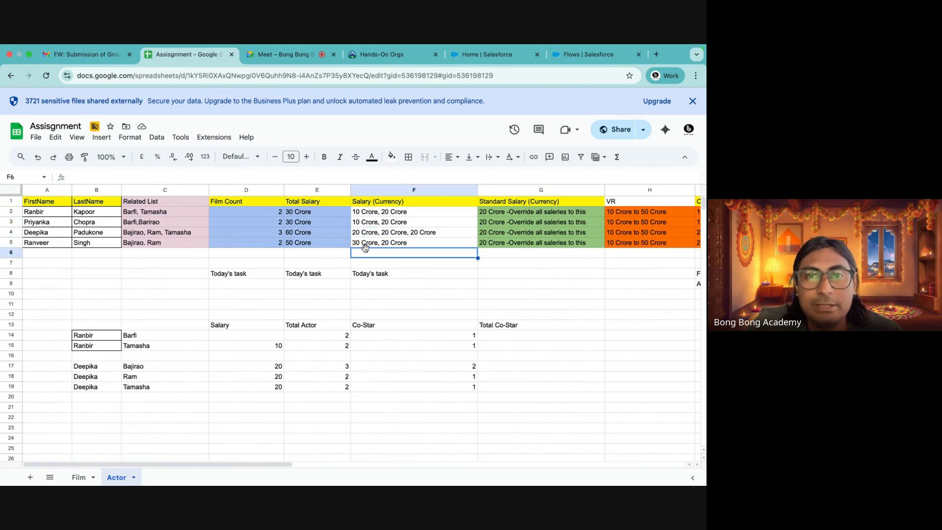
{"action": "left_click", "coordinate": [516, 202]}
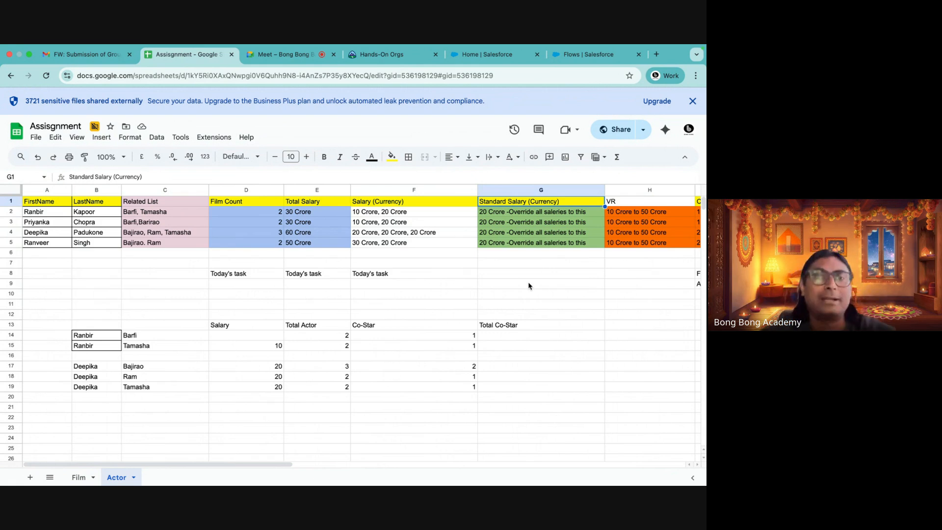
{"action": "left_click", "coordinate": [380, 203]}
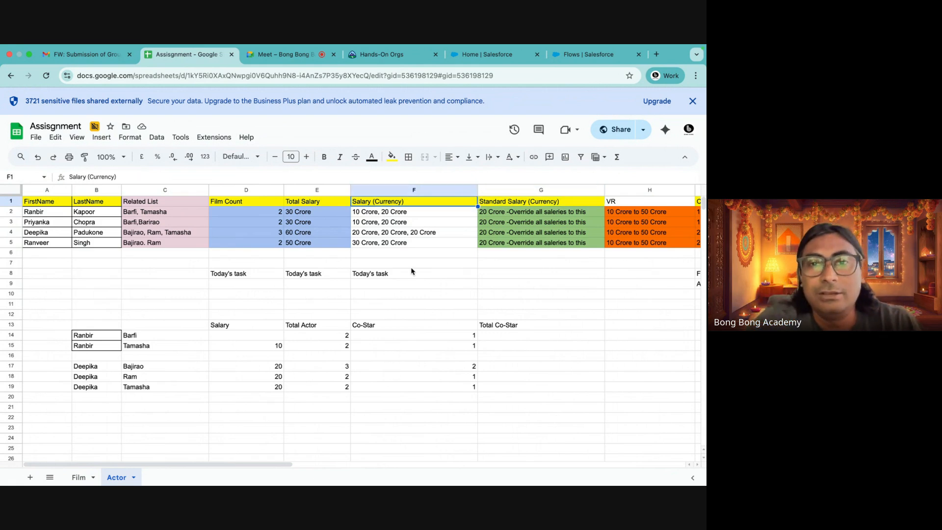
{"action": "left_click_drag", "start_coordinate": [380, 214], "coordinate": [386, 244]}
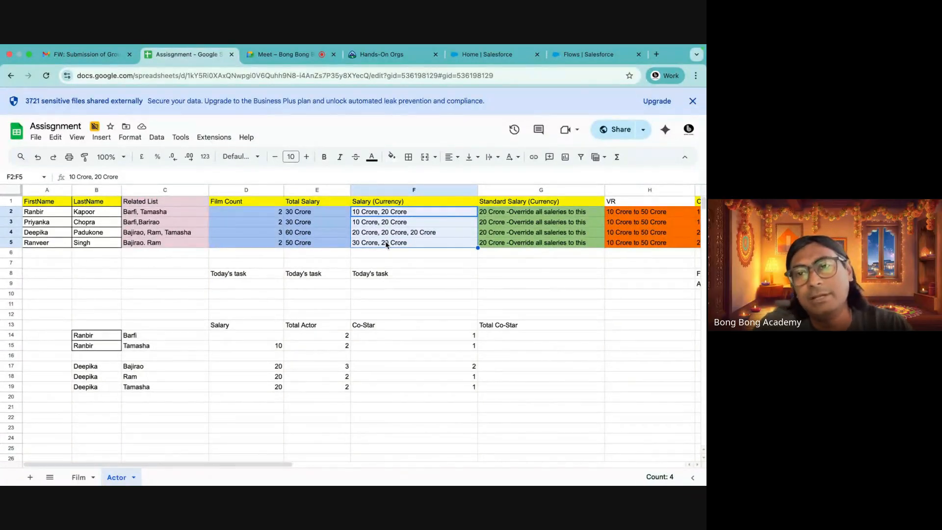
{"action": "left_click", "coordinate": [529, 190]}
{"action": "left_click", "coordinate": [530, 262]}
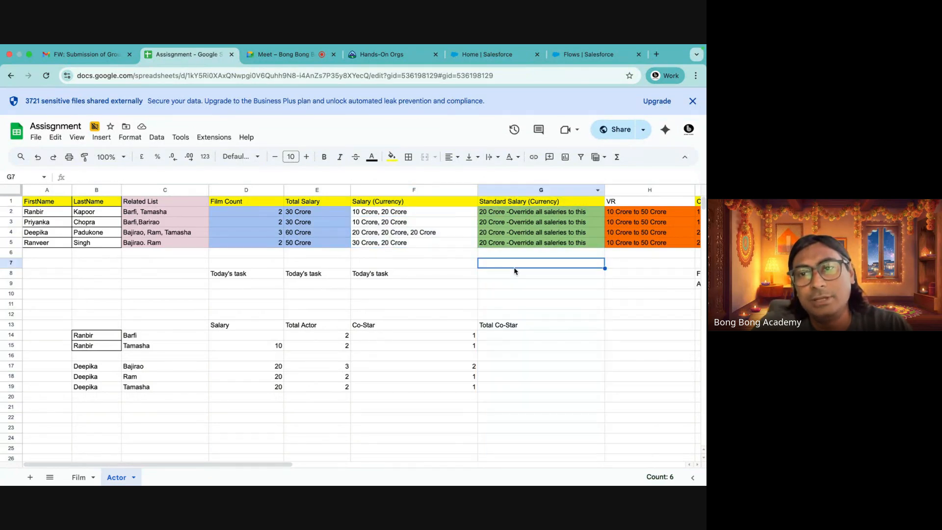
{"action": "left_click", "coordinate": [579, 202]}
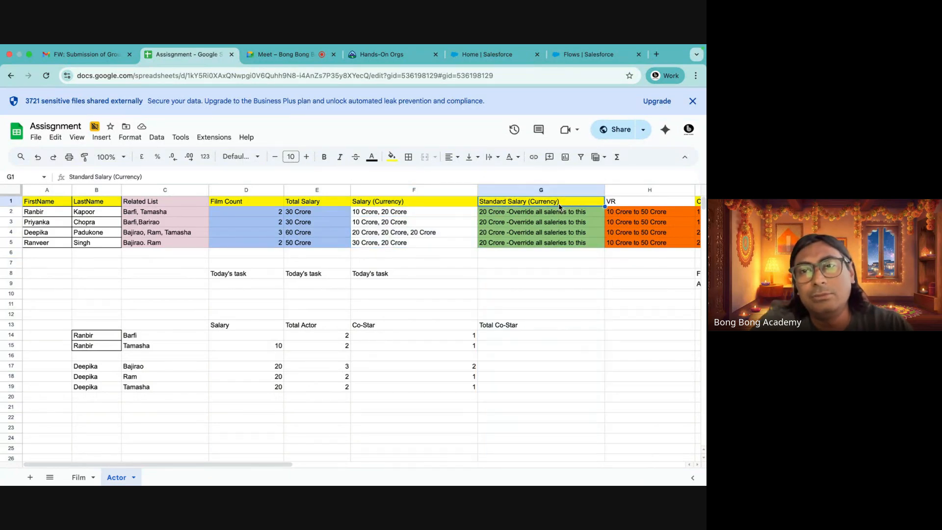
Rename the Standard Salary column header to Standard Salary (Screen)
{"action": "double_click", "coordinate": [530, 201]}
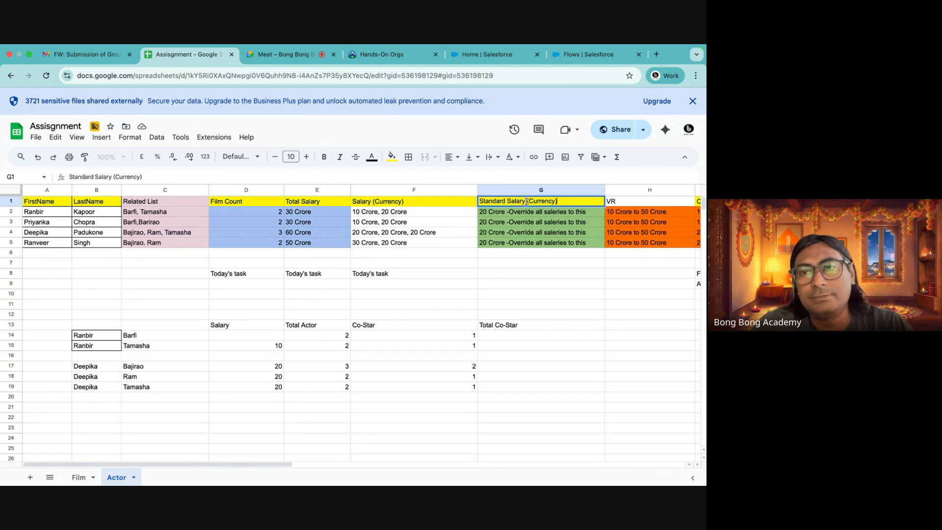
{"action": "type", "text": "Screen"}
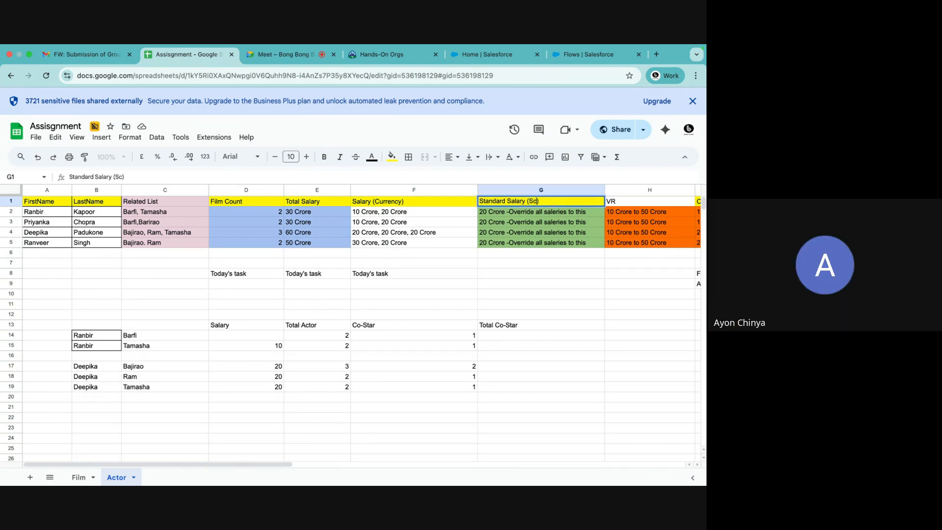
{"action": "left_click", "coordinate": [543, 278]}
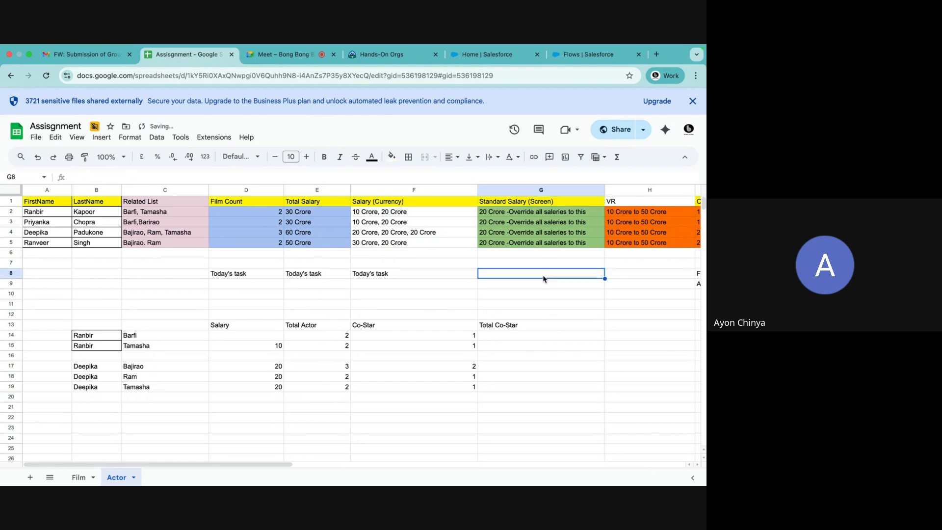
{"action": "left_click", "coordinate": [501, 205]}
{"action": "left_click", "coordinate": [516, 265]}
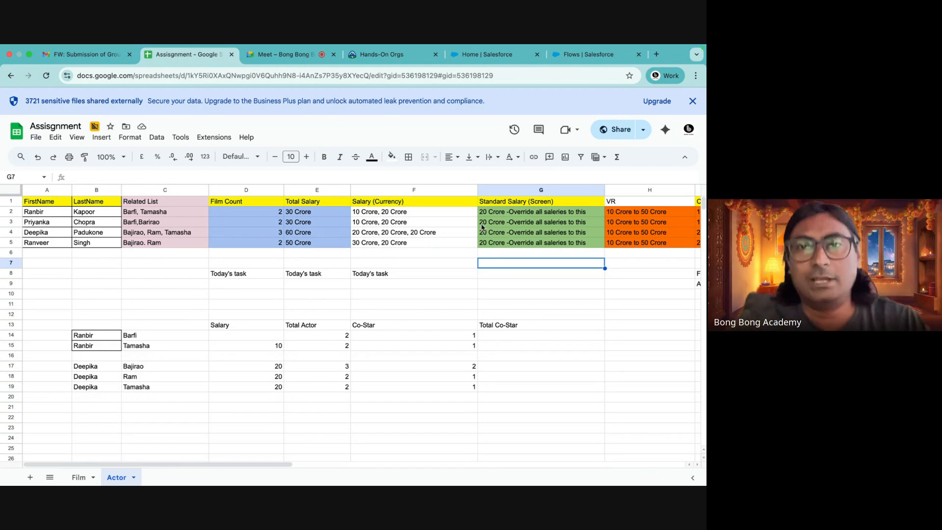
{"action": "left_click", "coordinate": [511, 202]}
{"action": "left_click", "coordinate": [507, 223]}
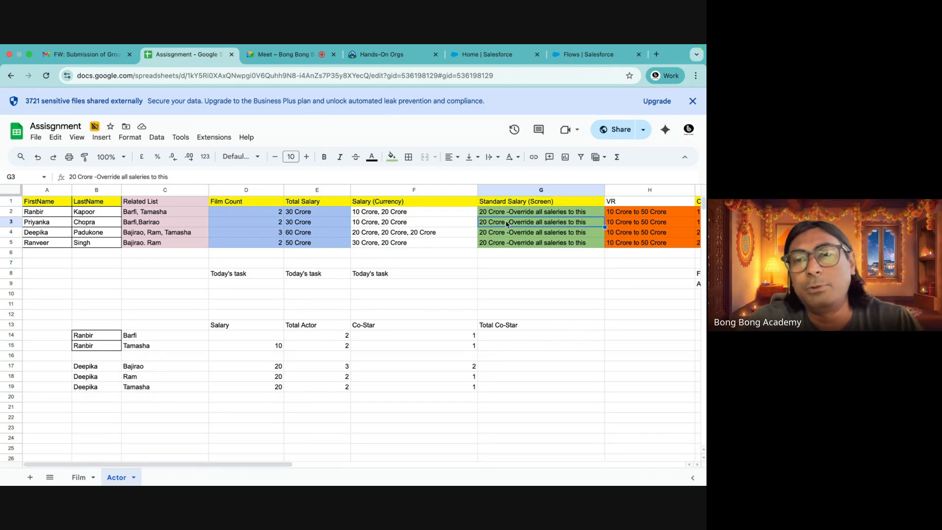
{"action": "left_click", "coordinate": [498, 204]}
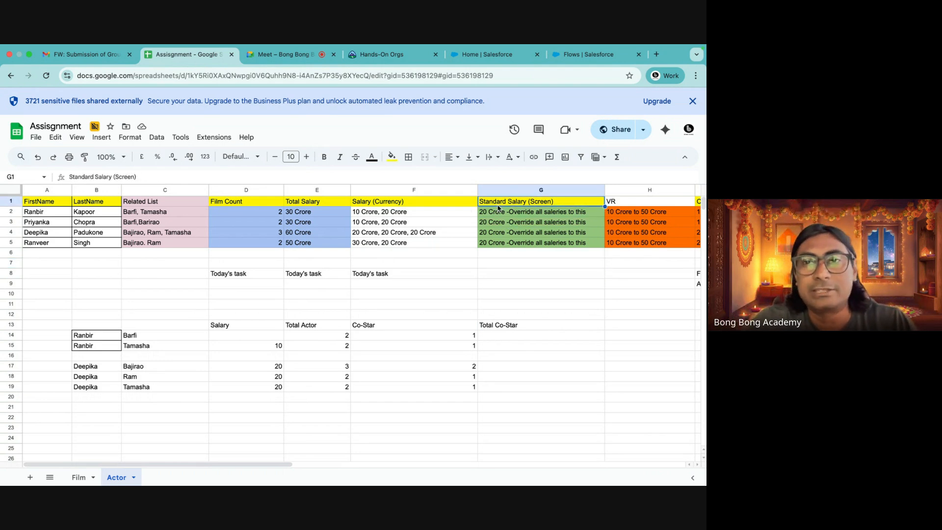
Review the Standard Salary (Screen) and Salary (Currency) cells for the four actor rows
{"action": "left_click_drag", "start_coordinate": [511, 206], "coordinate": [512, 245]}
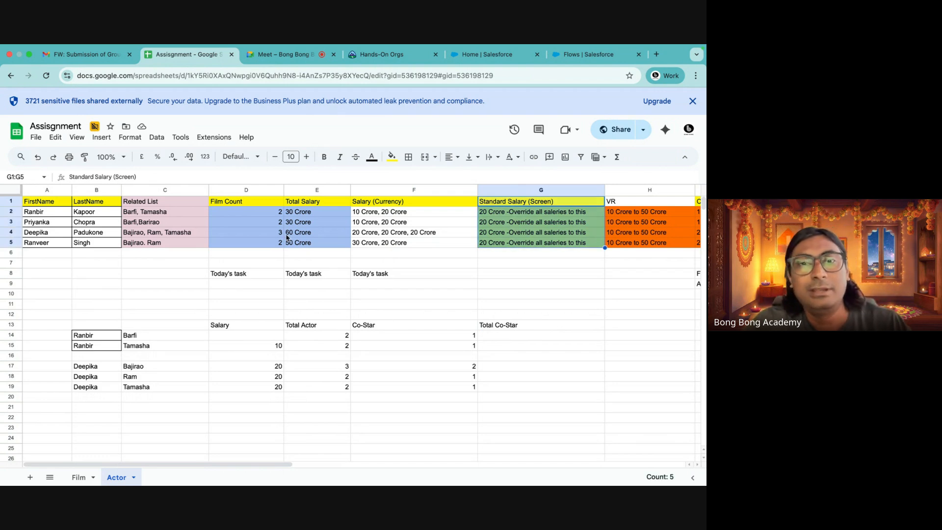
{"action": "left_click", "coordinate": [53, 216]}
{"action": "left_click", "coordinate": [106, 214]}
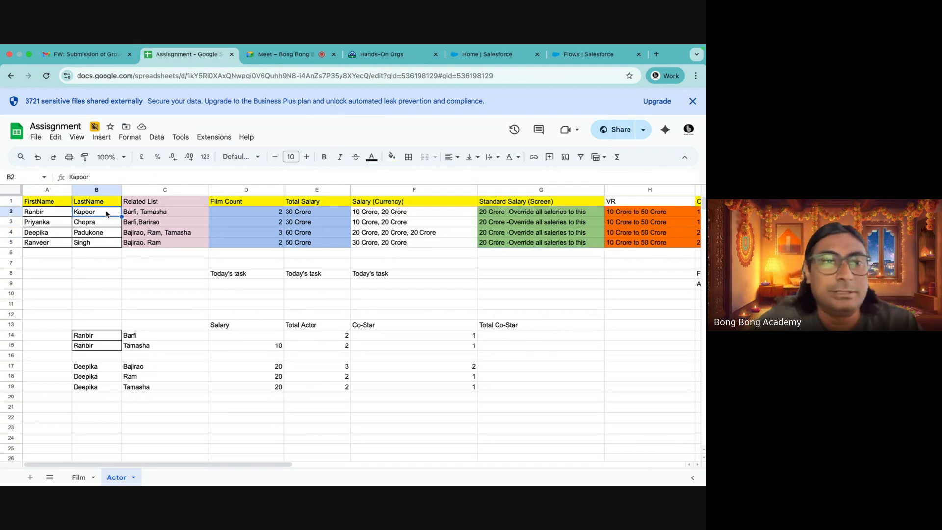
{"action": "left_click", "coordinate": [532, 277]}
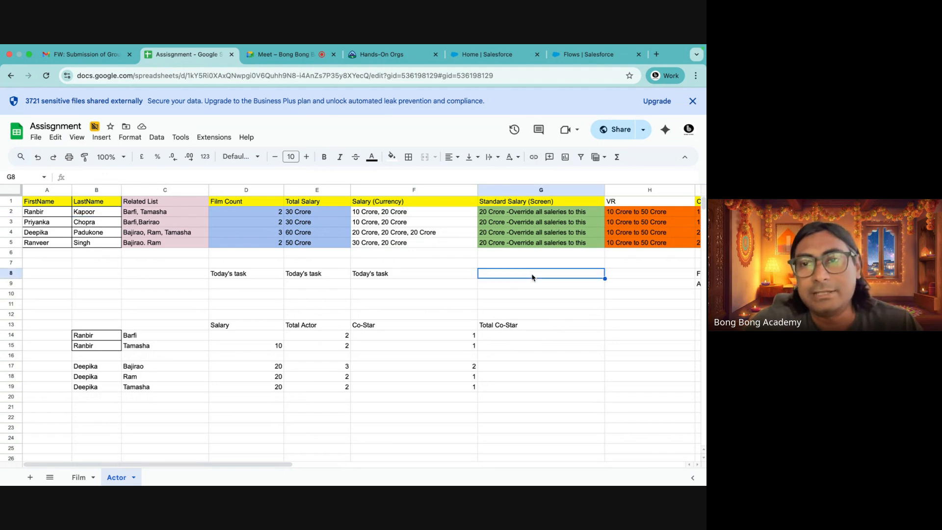
{"action": "left_click", "coordinate": [508, 206]}
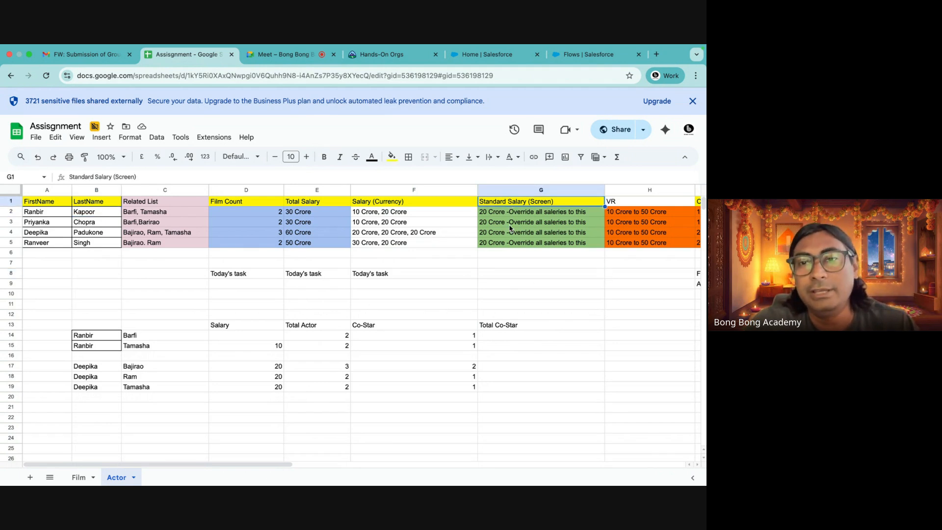
{"action": "left_click", "coordinate": [481, 213]}
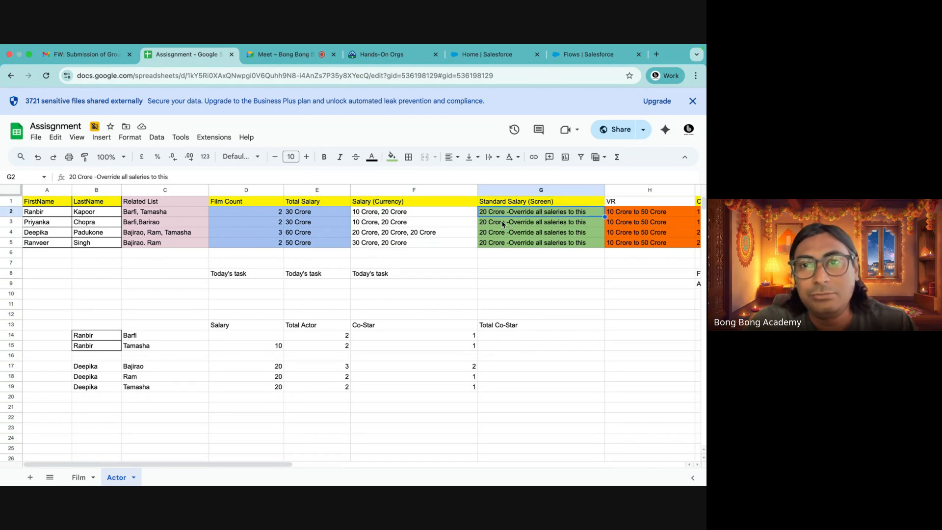
{"action": "left_click_drag", "start_coordinate": [368, 214], "coordinate": [367, 242]}
{"action": "key", "text": "Right"}
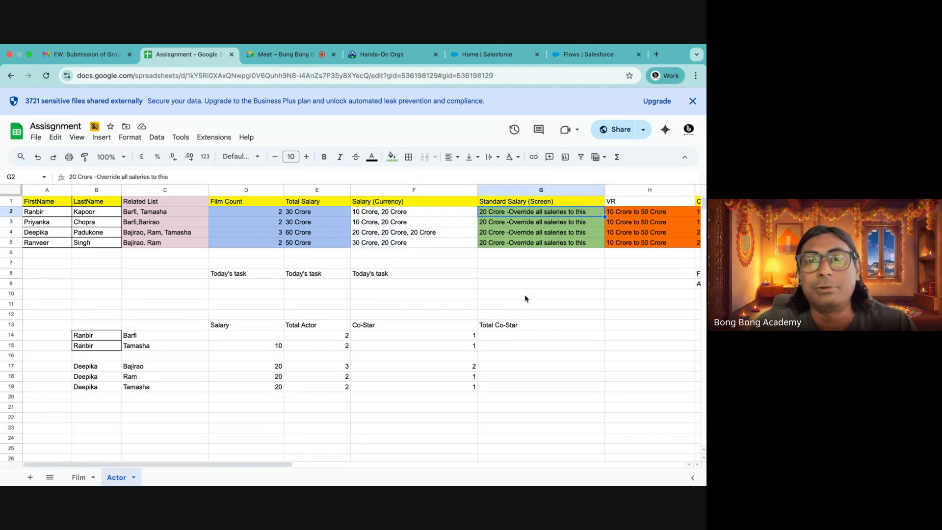
{"action": "left_click", "coordinate": [377, 214]}
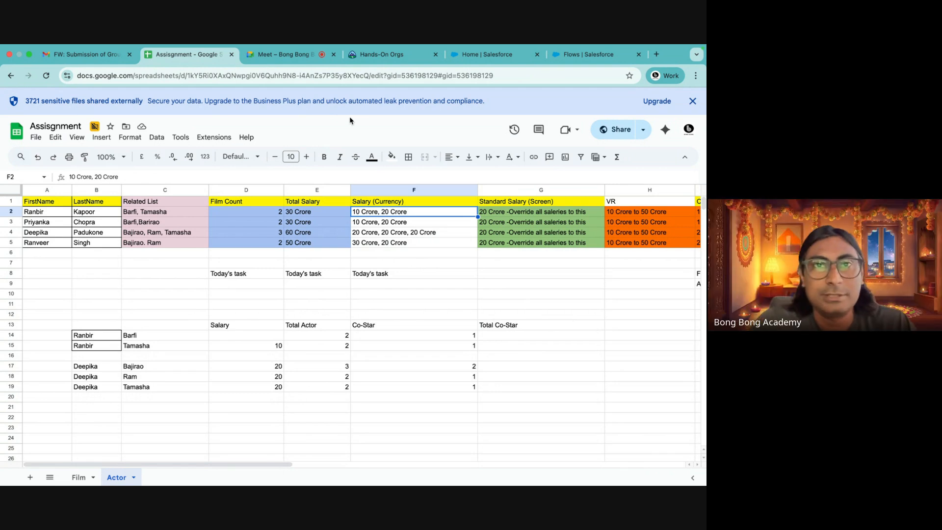
Return to the Flows list and start a new Schedule-Triggered Flow
{"action": "left_click", "coordinate": [291, 56]}
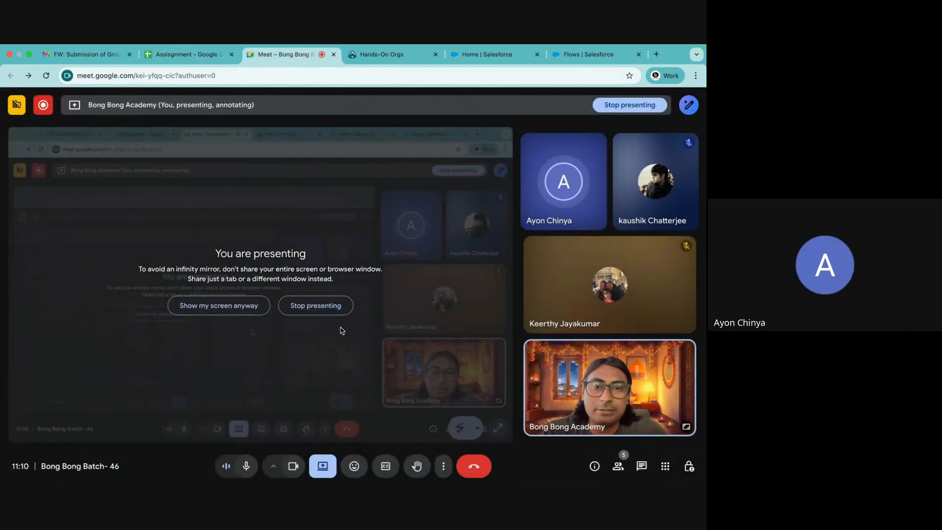
{"action": "left_click", "coordinate": [574, 58]}
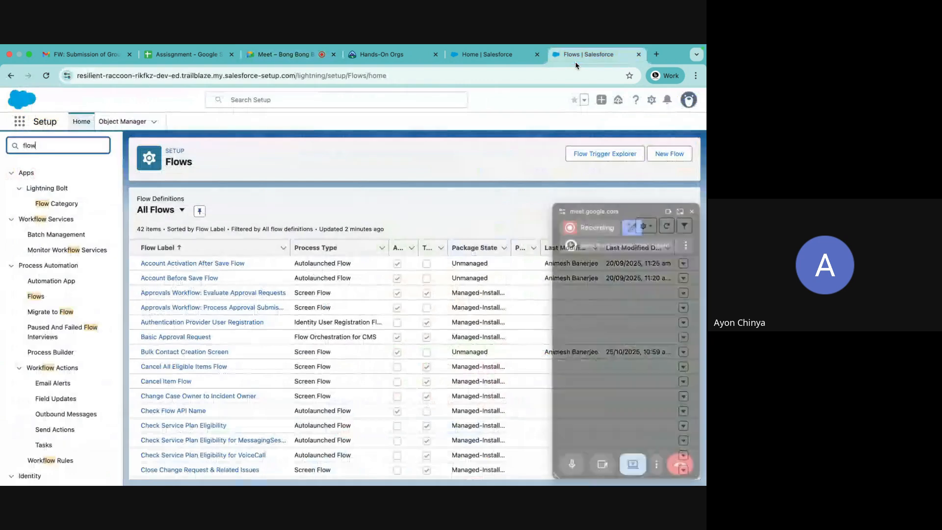
{"action": "left_click", "coordinate": [692, 212]}
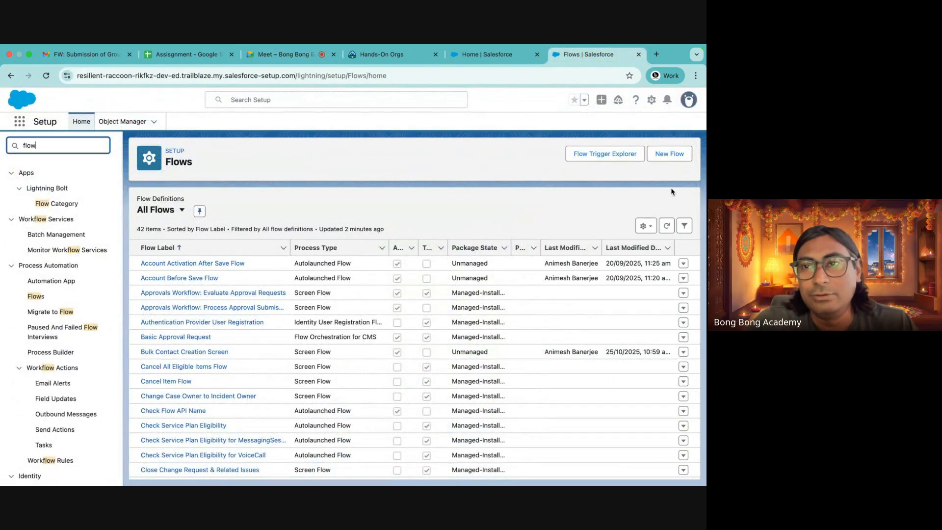
{"action": "left_click", "coordinate": [669, 153]}
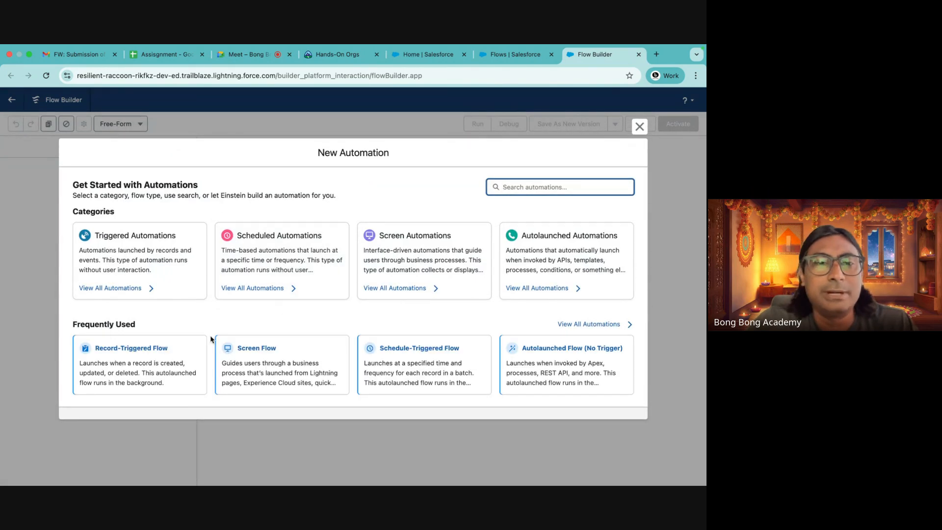
{"action": "left_click", "coordinate": [410, 362]}
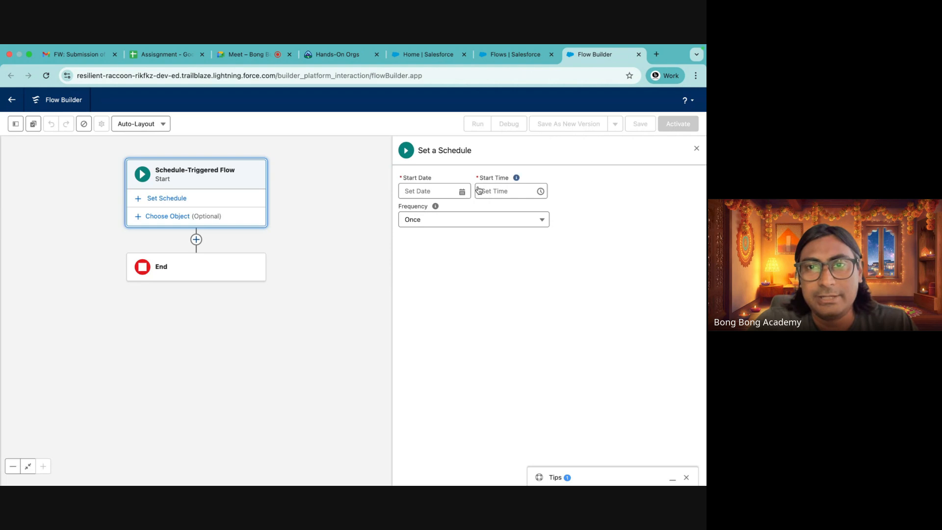
Set the schedule's start date to 25-Oct-2025 and its start time to 12:00 pm
{"action": "left_click", "coordinate": [405, 191]}
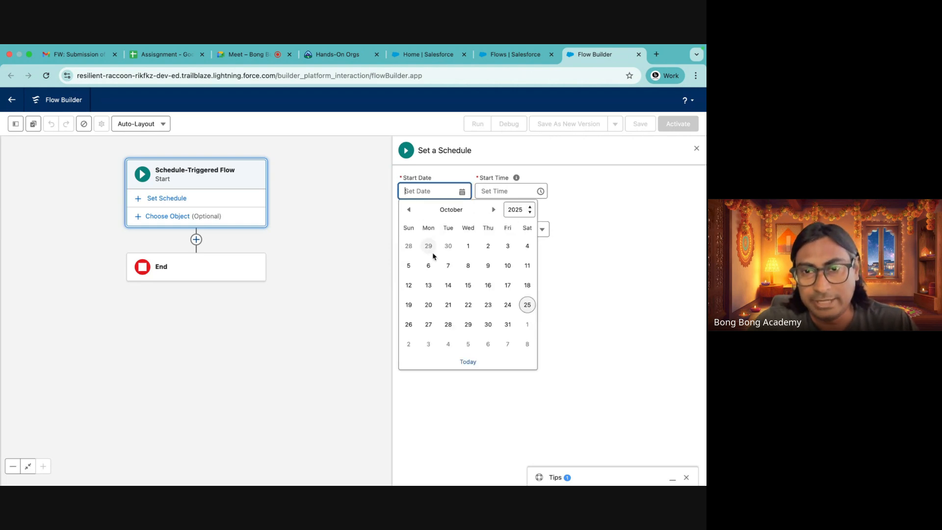
{"action": "left_click", "coordinate": [527, 305]}
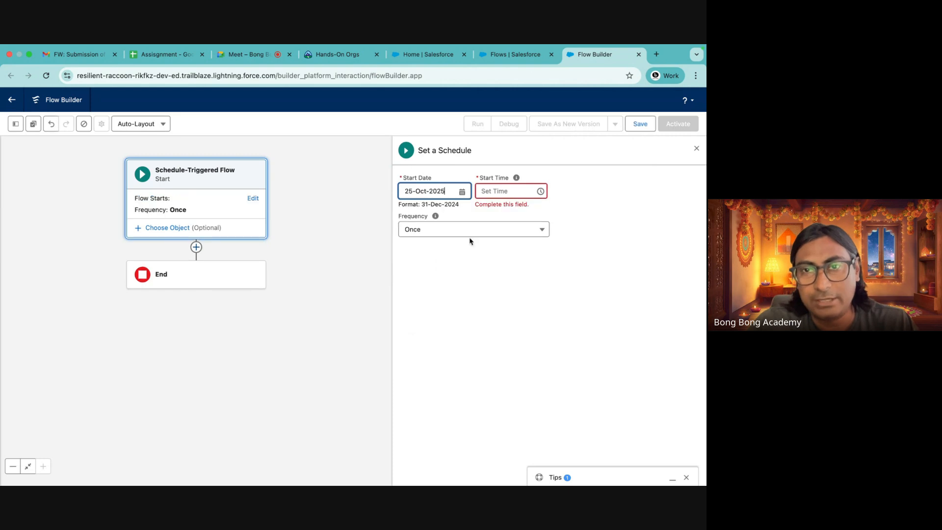
{"action": "left_click", "coordinate": [499, 193]}
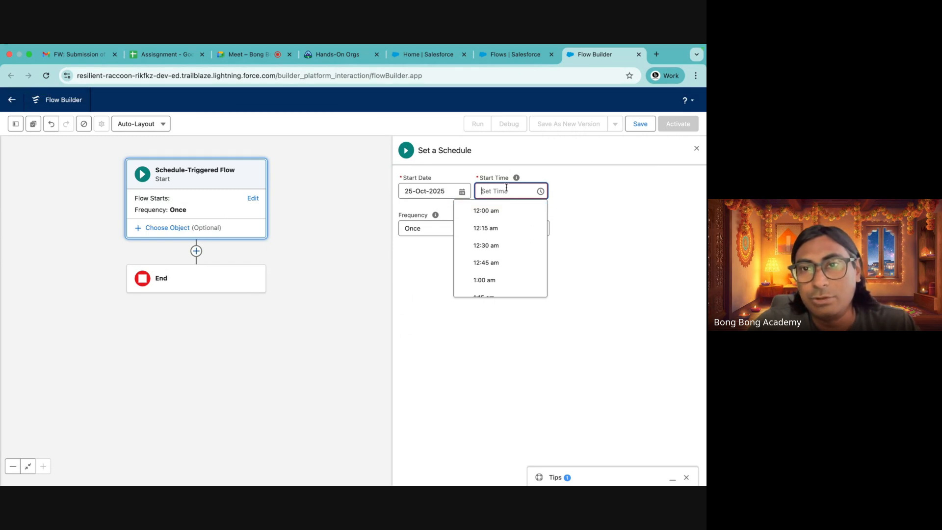
{"action": "left_click", "coordinate": [488, 211]}
{"action": "left_click", "coordinate": [510, 190]}
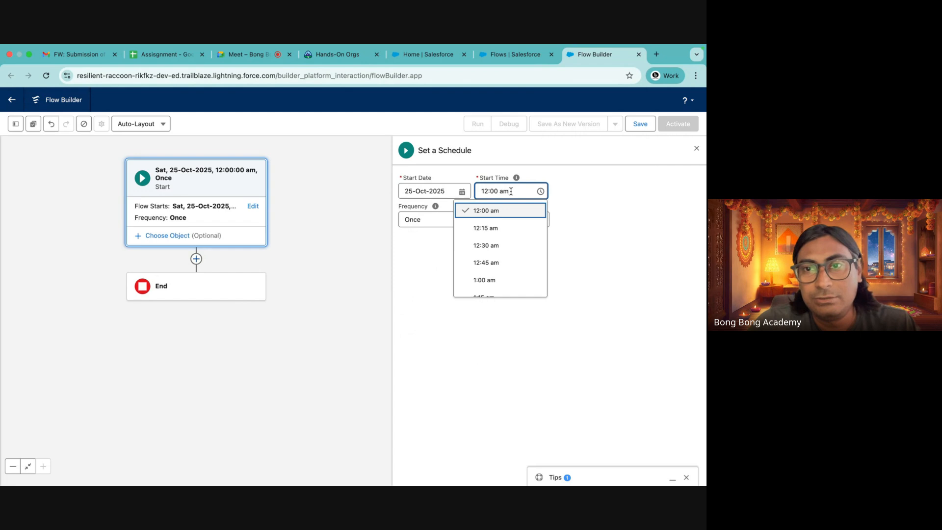
{"action": "scroll", "coordinate": [498, 254], "scroll_direction": "down", "scroll_amount": 3}
{"action": "scroll", "coordinate": [499, 254], "scroll_direction": "up", "scroll_amount": 2}
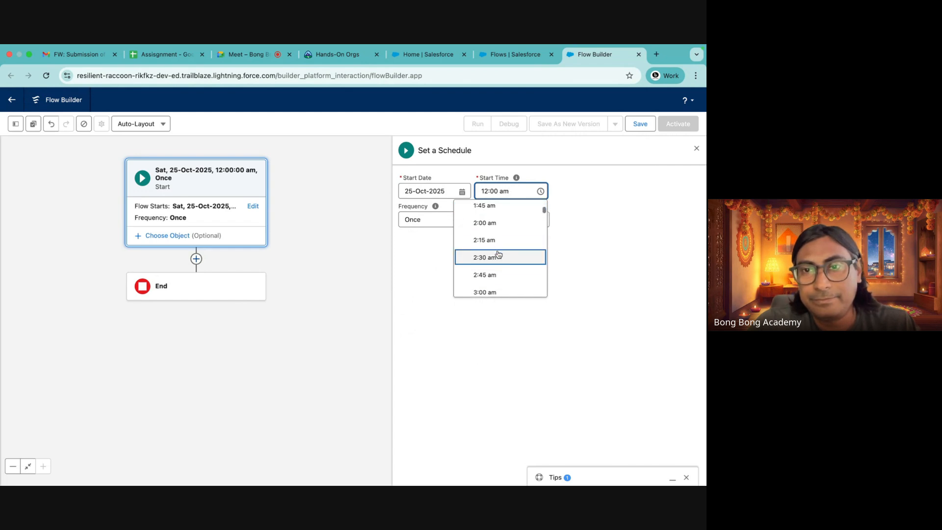
{"action": "scroll", "coordinate": [499, 254], "scroll_direction": "down", "scroll_amount": 3}
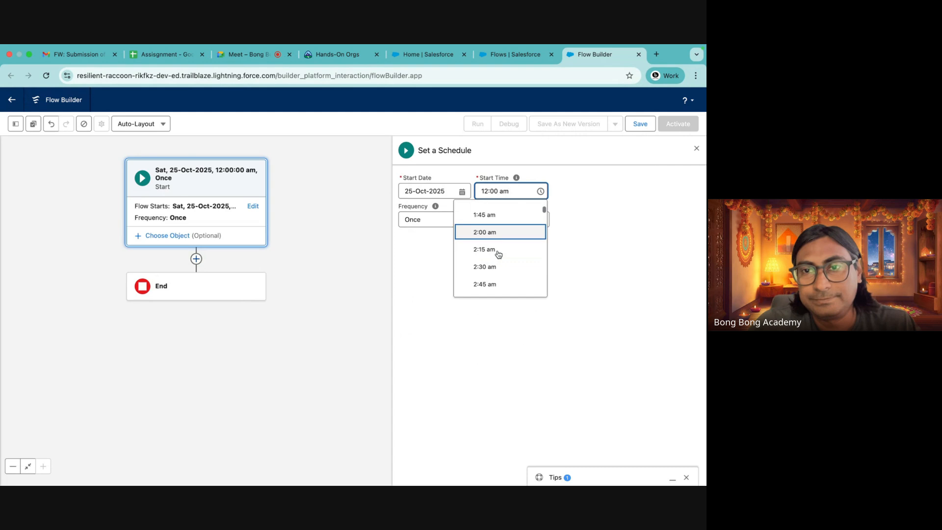
{"action": "scroll", "coordinate": [498, 254], "scroll_direction": "down", "scroll_amount": 7}
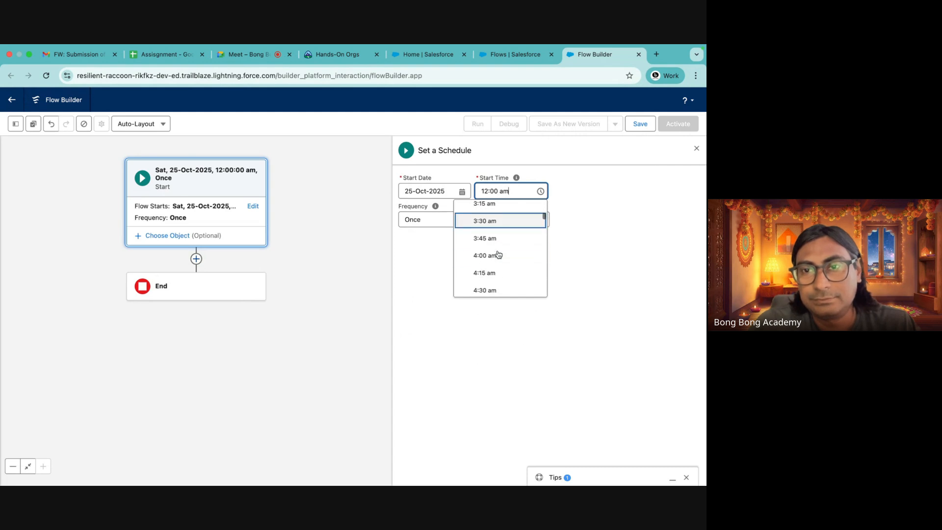
{"action": "scroll", "coordinate": [498, 254], "scroll_direction": "down", "scroll_amount": 10}
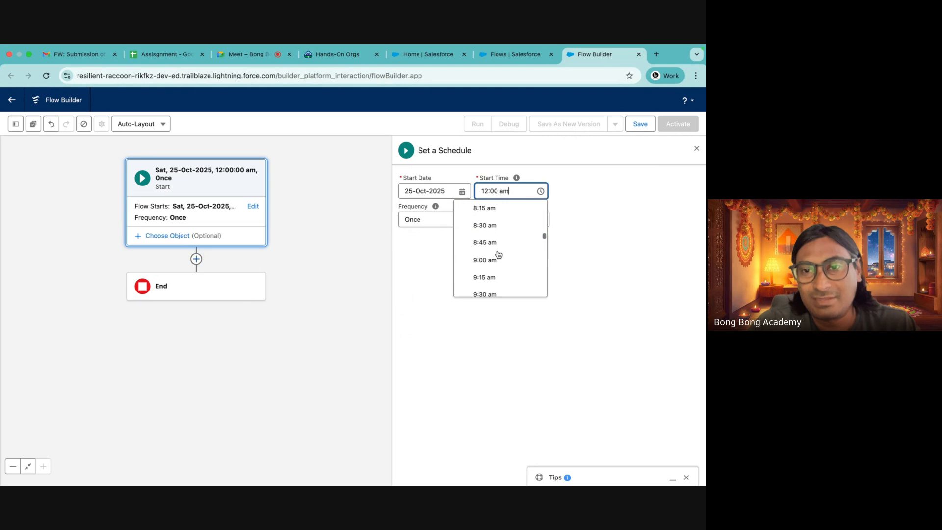
{"action": "scroll", "coordinate": [499, 254], "scroll_direction": "down", "scroll_amount": 2}
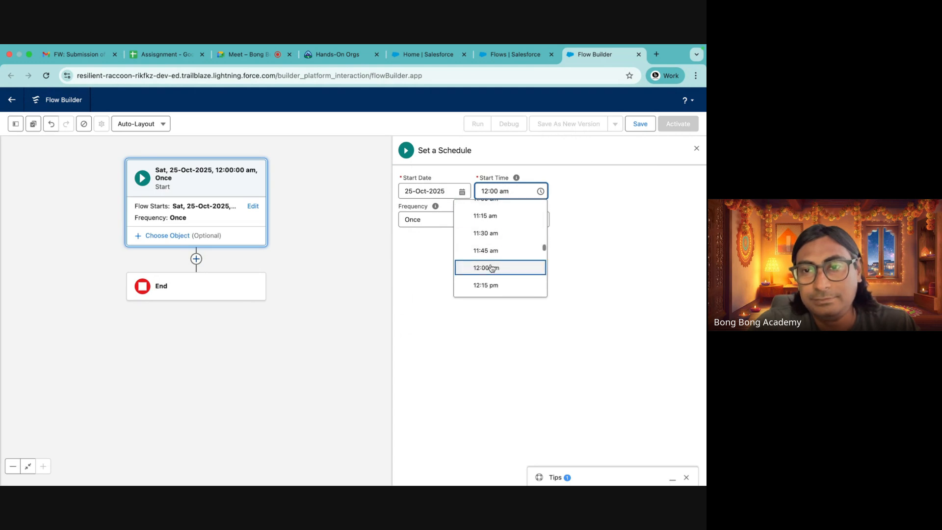
{"action": "left_click", "coordinate": [488, 266]}
{"action": "mouse_move", "coordinate": [514, 179]}
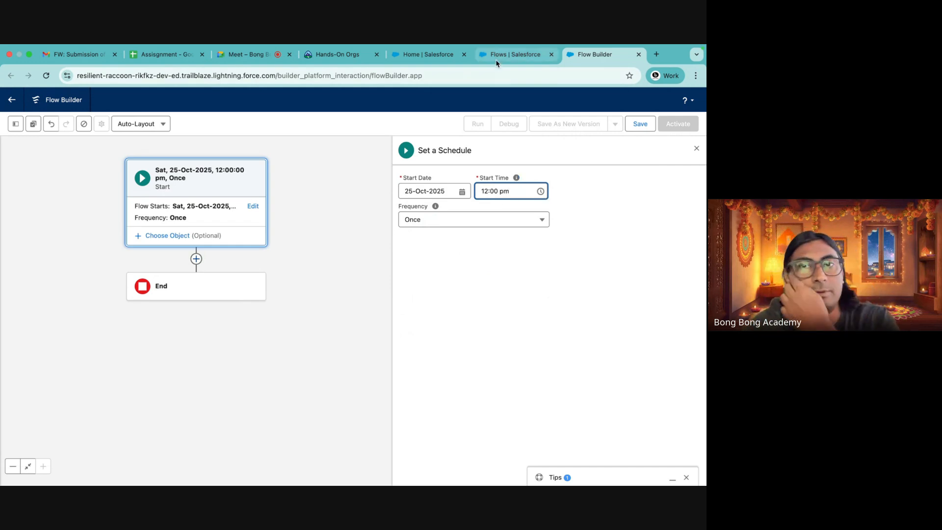
Search Setup for company and open Company Information to check the org's default time zone
{"action": "left_click", "coordinate": [510, 54]}
{"action": "left_click", "coordinate": [13, 146]}
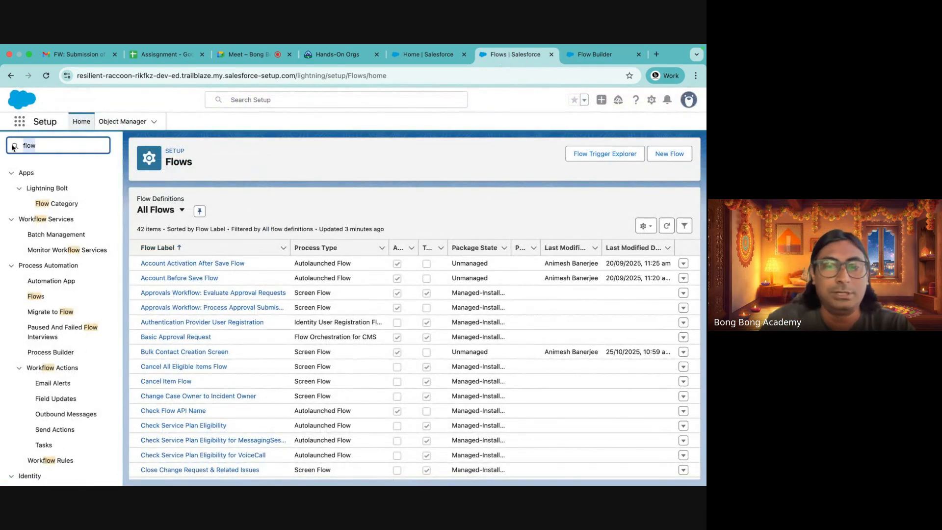
{"action": "type", "text": "com"}
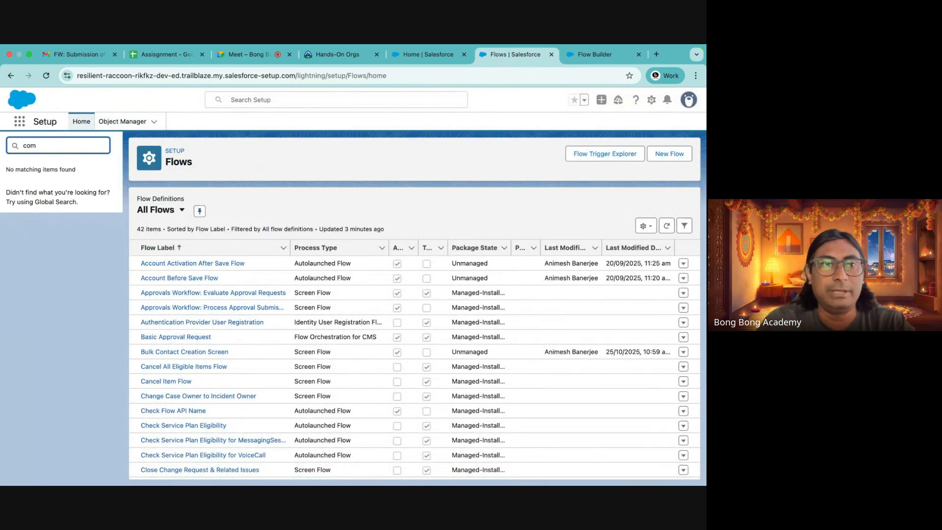
{"action": "type", "text": "opac"}
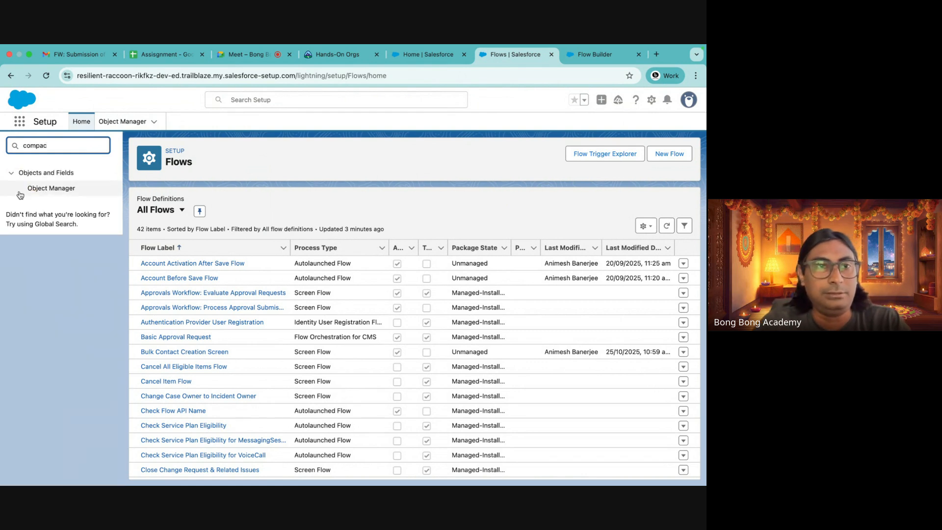
{"action": "key", "text": "BackSpace"}
{"action": "type", "text": "ny"}
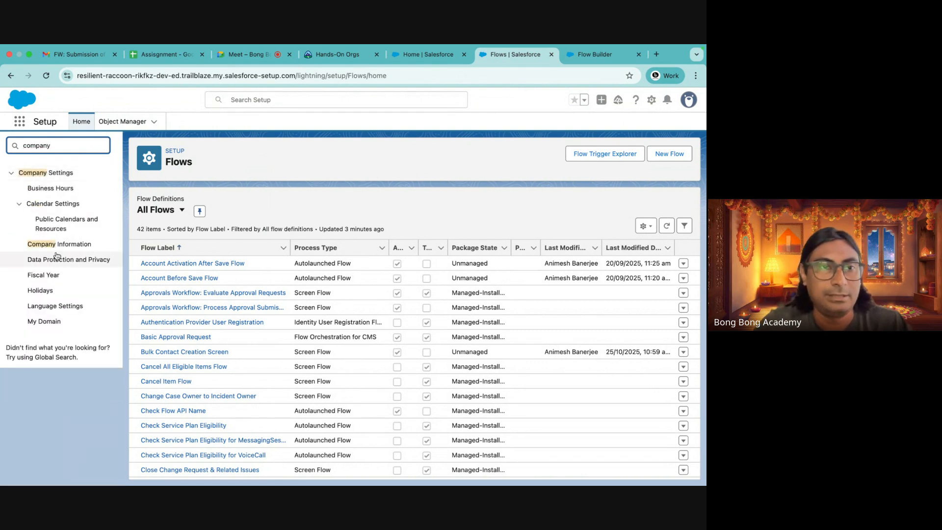
{"action": "left_click", "coordinate": [59, 244]}
{"action": "scroll", "coordinate": [355, 297], "scroll_direction": "down", "scroll_amount": 2}
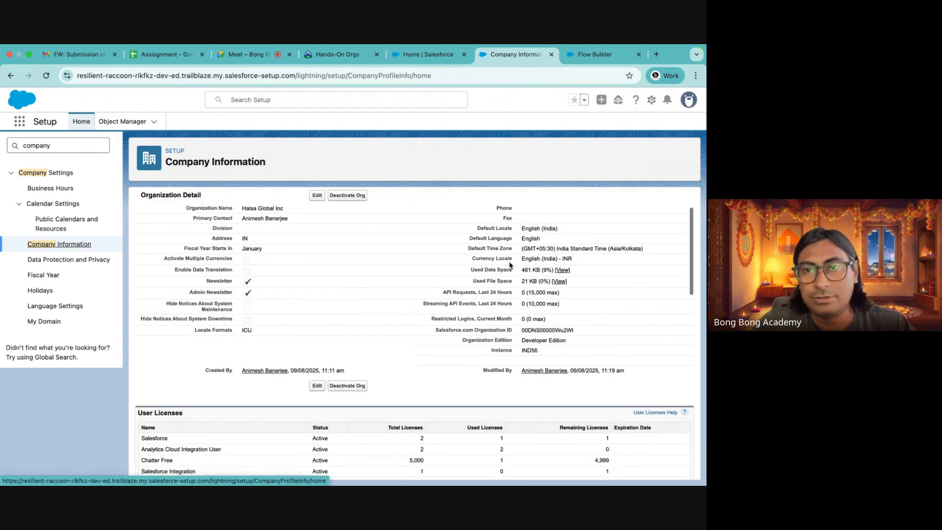
{"action": "left_click_drag", "start_coordinate": [523, 248], "coordinate": [641, 250]}
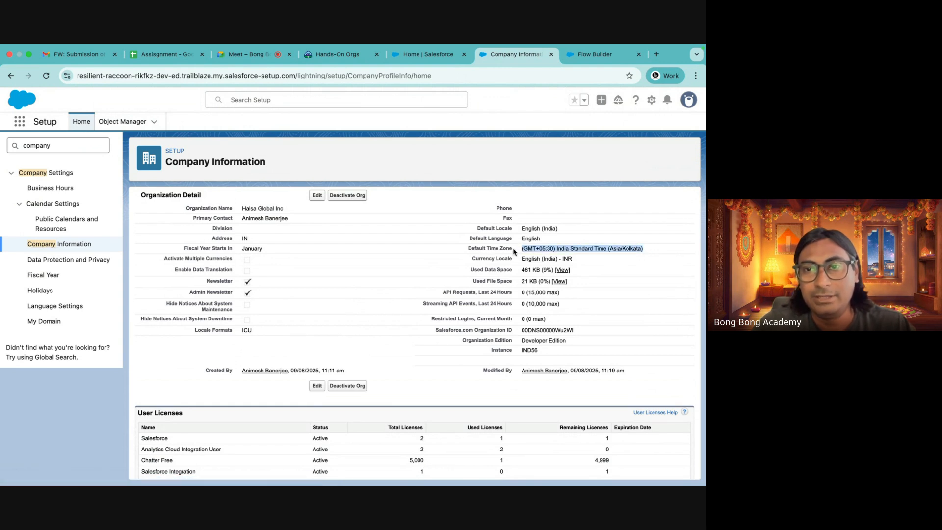
Back in Flow Builder, set the schedule's frequency to Daily
{"action": "left_click", "coordinate": [595, 54]}
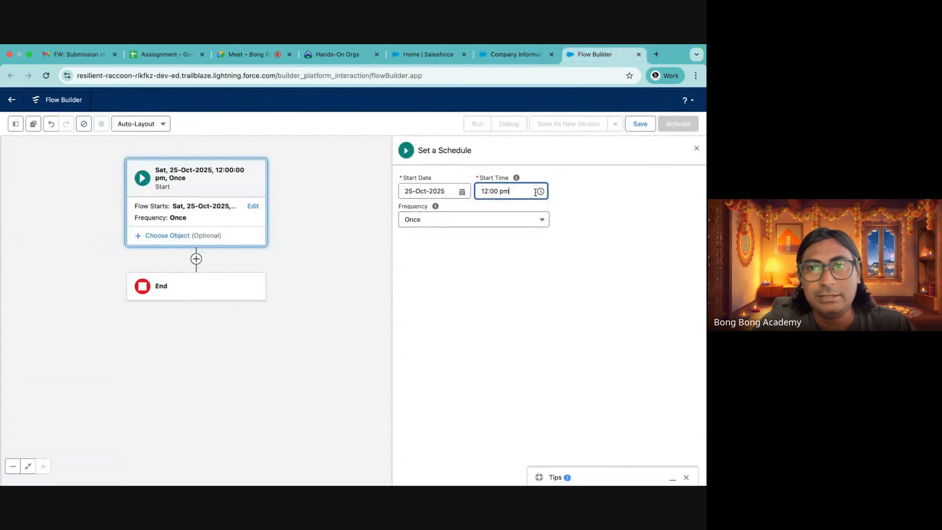
{"action": "left_click", "coordinate": [443, 224]}
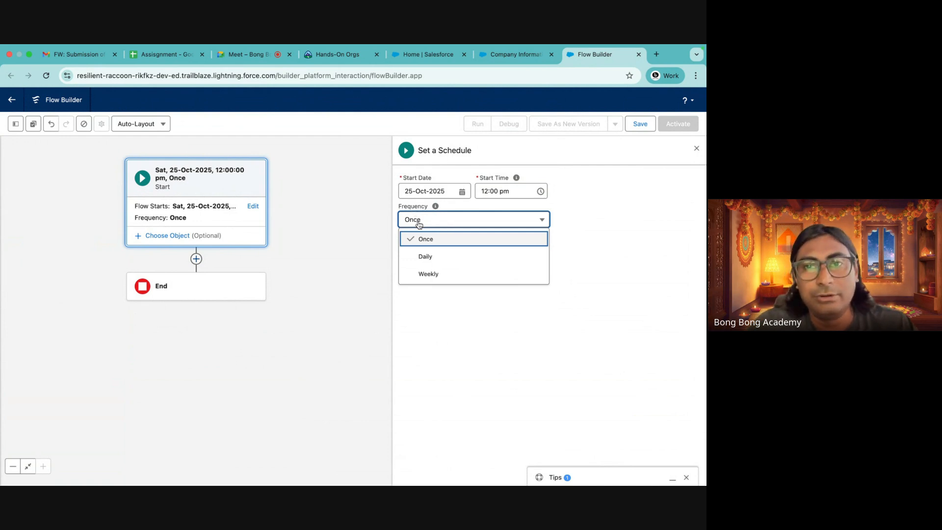
{"action": "left_click", "coordinate": [421, 257]}
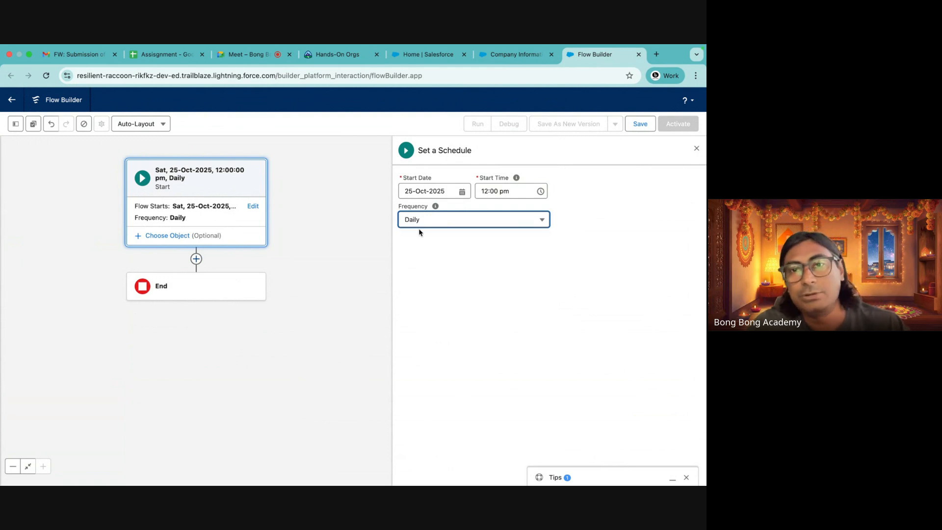
{"action": "left_click", "coordinate": [421, 222]}
{"action": "left_click", "coordinate": [425, 272]}
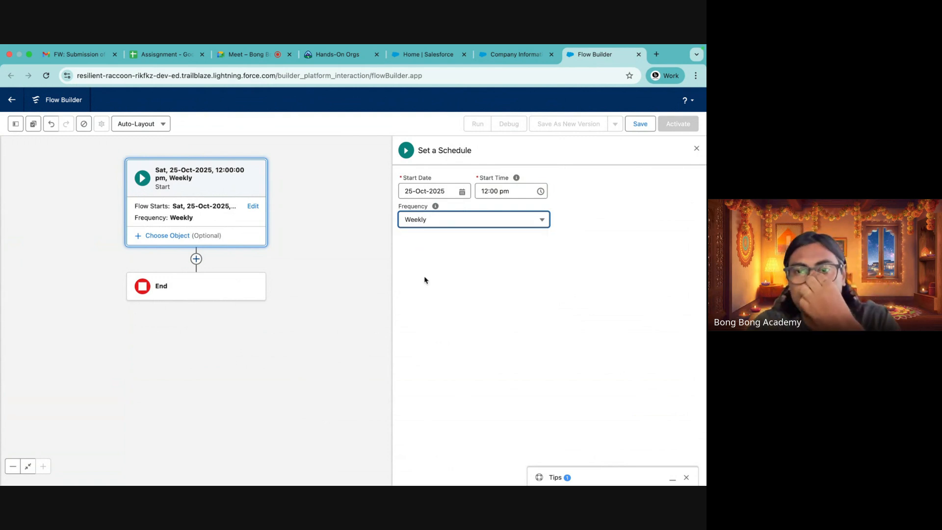
{"action": "left_click", "coordinate": [425, 222]}
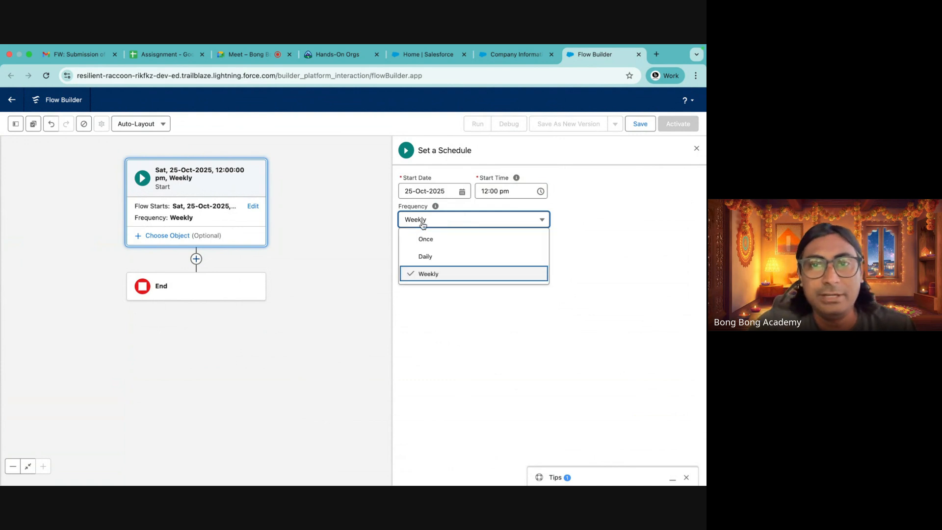
{"action": "left_click", "coordinate": [428, 256]}
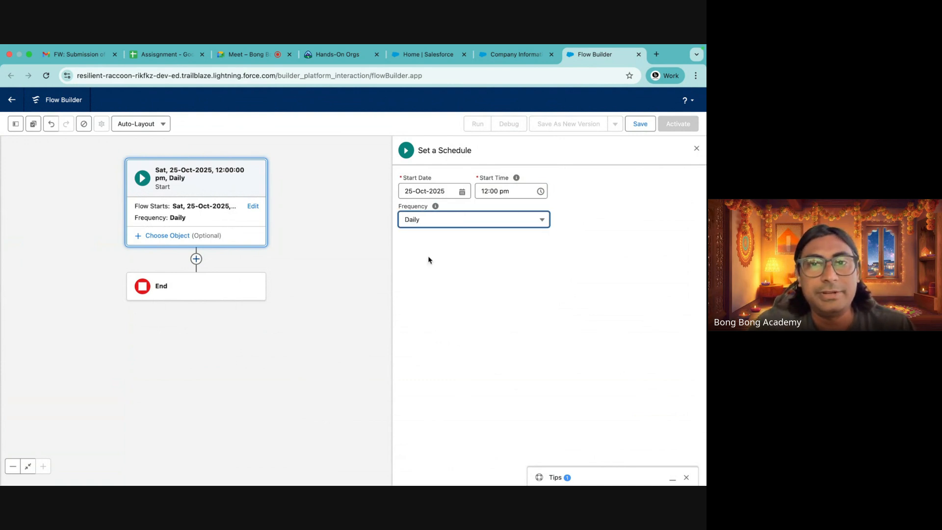
{"action": "left_click", "coordinate": [202, 215]}
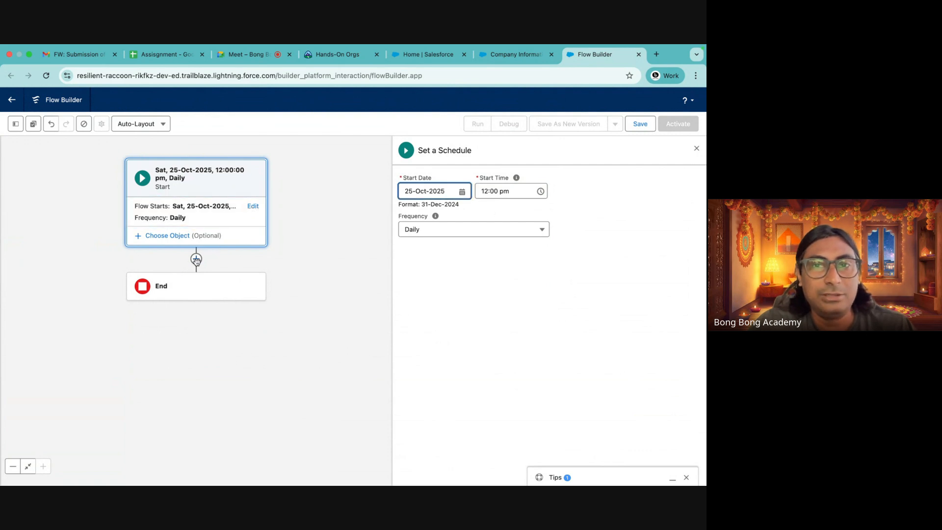
Close the schedule panel and switch the flow canvas layout to Free-Form
{"action": "left_click", "coordinate": [696, 148]}
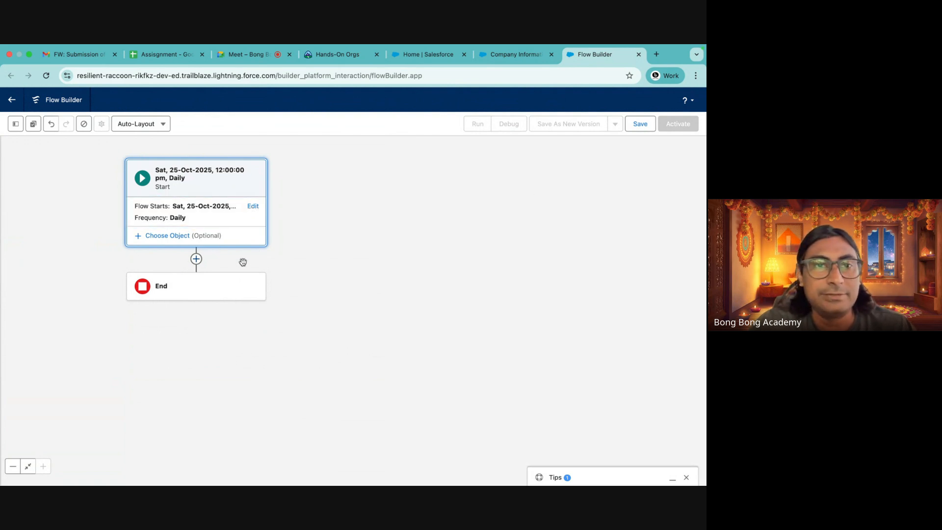
{"action": "left_click", "coordinate": [198, 262]}
{"action": "left_click", "coordinate": [142, 123]}
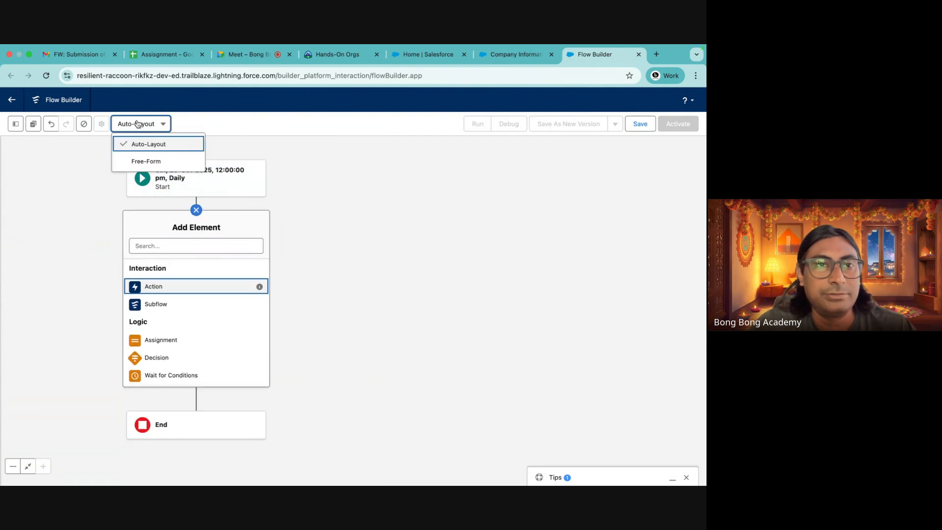
{"action": "left_click", "coordinate": [138, 162]}
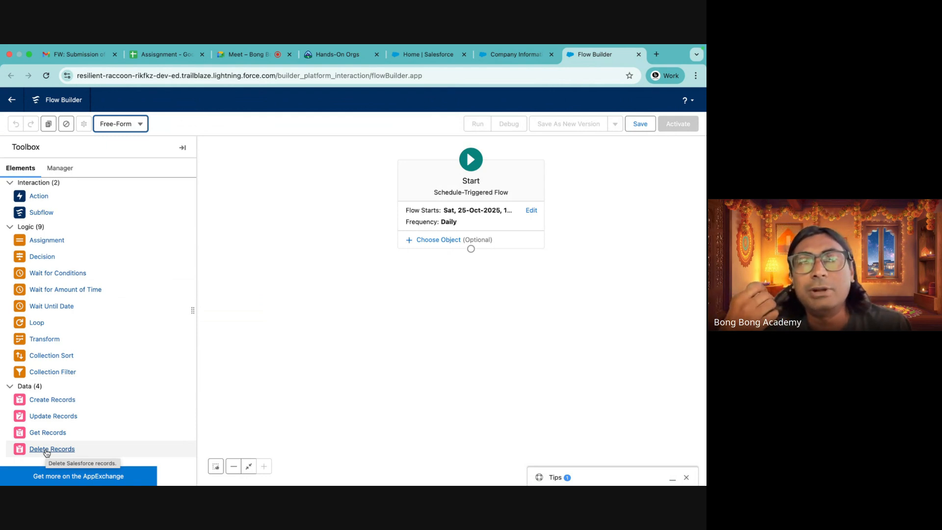
Choose Account as the object for the schedule-triggered flow's start element
{"action": "left_click", "coordinate": [439, 227]}
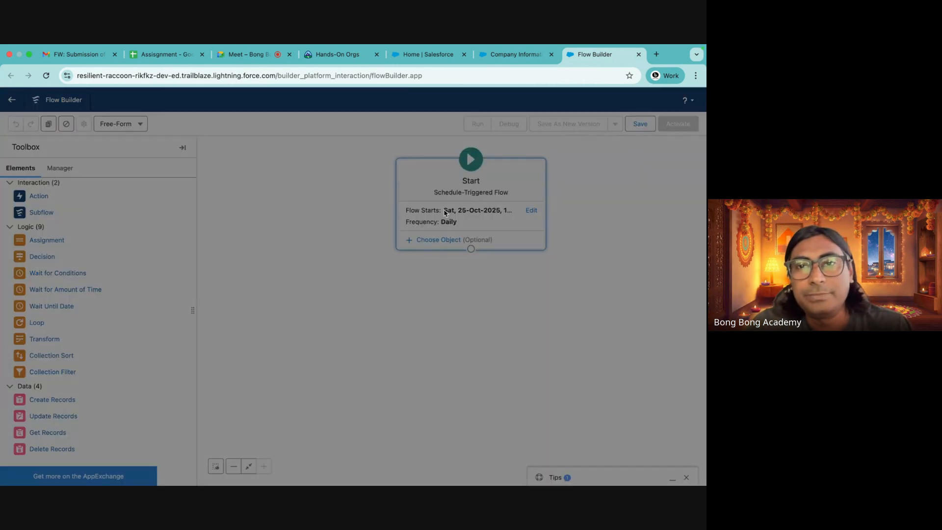
{"action": "left_click", "coordinate": [552, 201]}
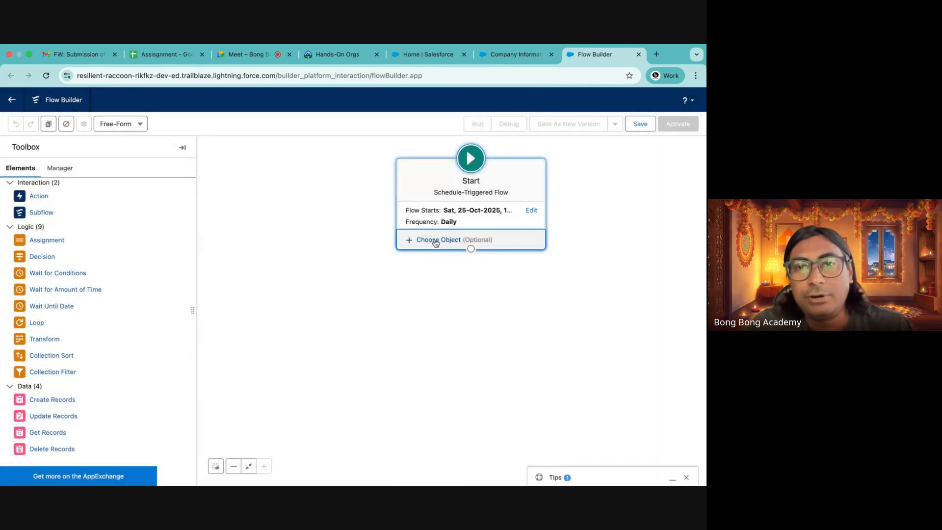
{"action": "left_click", "coordinate": [464, 240]}
{"action": "left_click", "coordinate": [239, 304]}
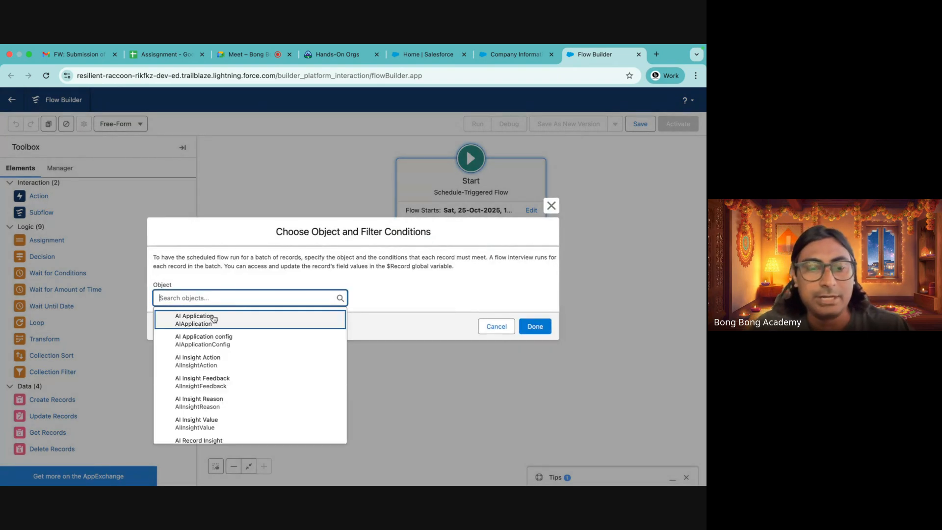
{"action": "type", "text": "s"}
{"action": "key", "text": "BackSpace"}
{"action": "type", "text": "acco"}
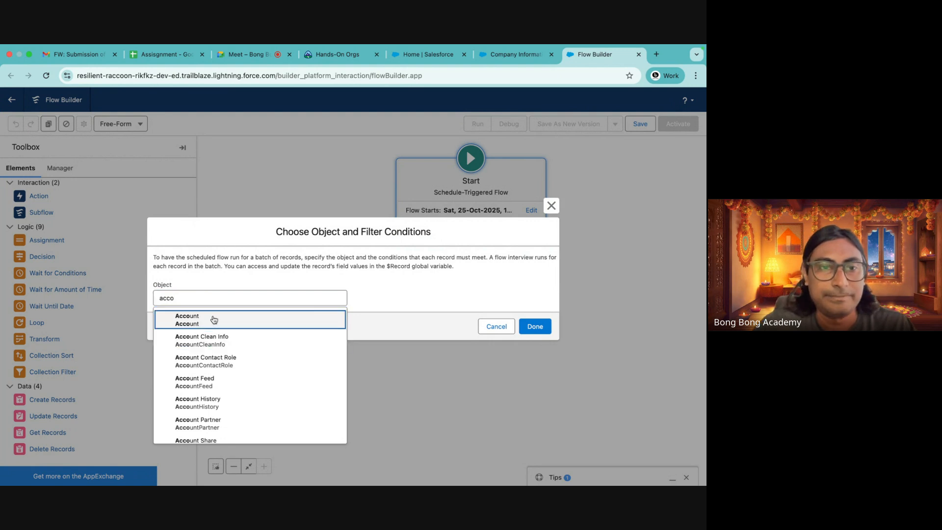
{"action": "left_click", "coordinate": [214, 320]}
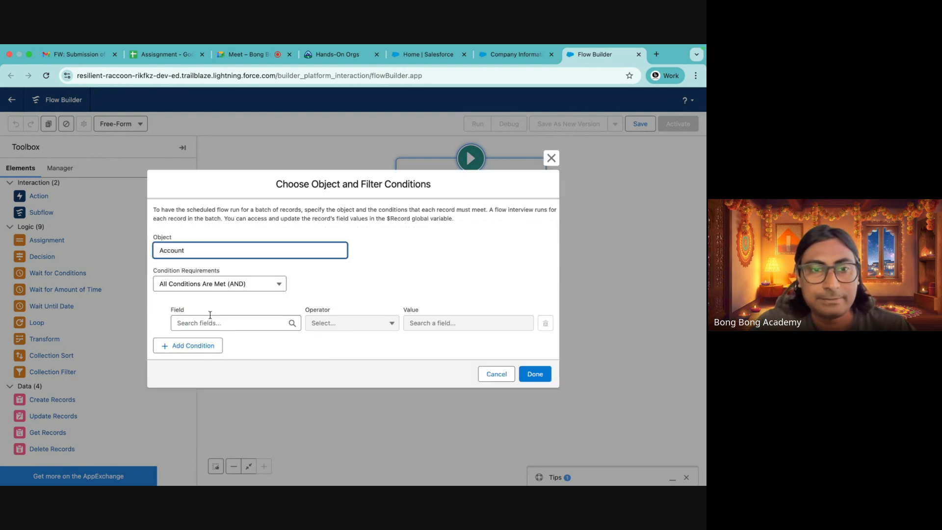
Add the filter condition Active Equals No for the Account records and confirm the start settings
{"action": "left_click", "coordinate": [211, 321]}
{"action": "scroll", "coordinate": [220, 300], "scroll_direction": "down", "scroll_amount": 7}
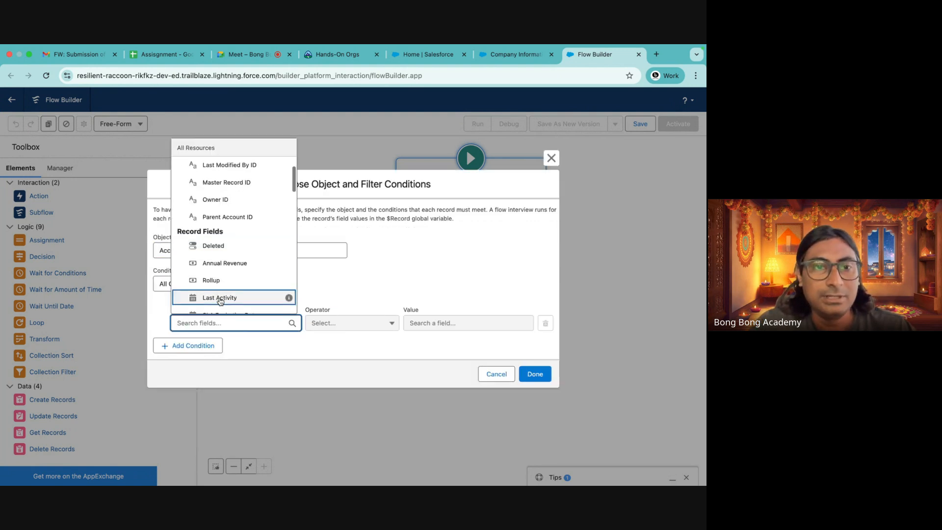
{"action": "scroll", "coordinate": [220, 302], "scroll_direction": "down", "scroll_amount": 5}
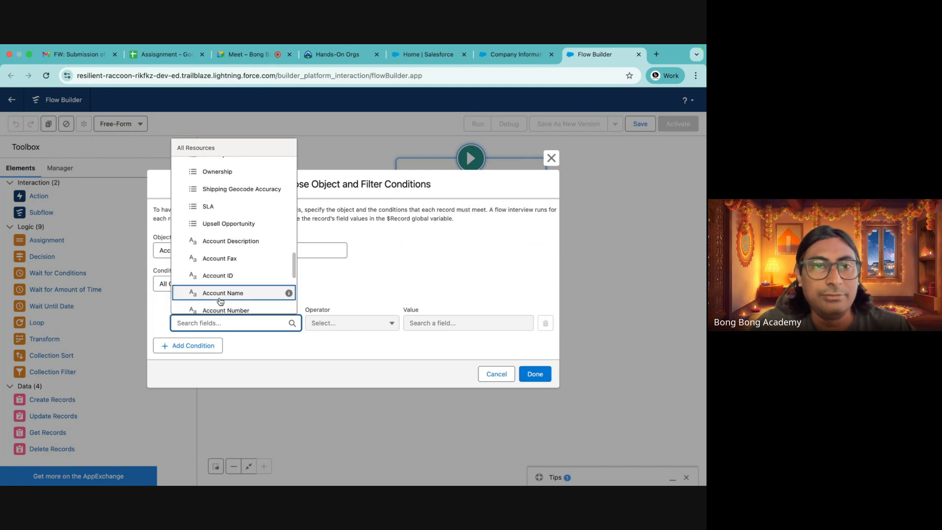
{"action": "scroll", "coordinate": [220, 302], "scroll_direction": "down", "scroll_amount": 3}
{"action": "scroll", "coordinate": [219, 302], "scroll_direction": "down", "scroll_amount": 8}
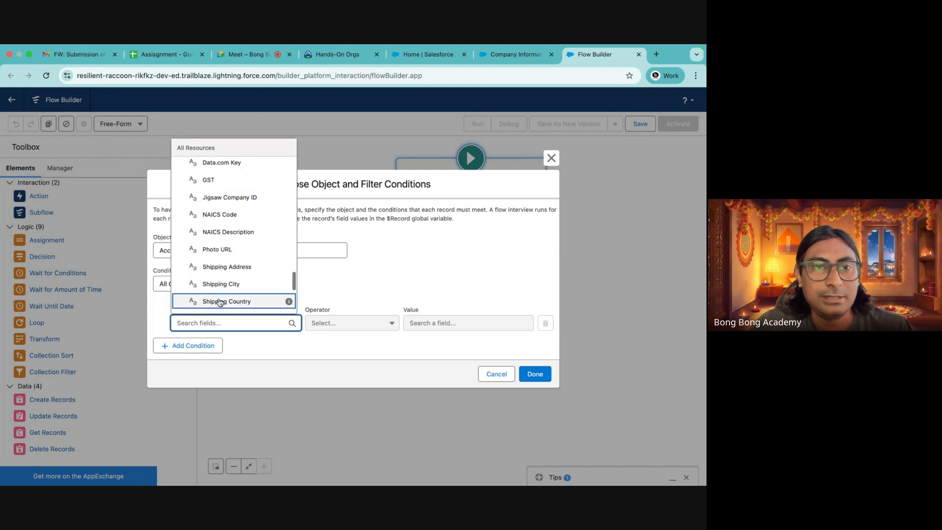
{"action": "scroll", "coordinate": [219, 302], "scroll_direction": "up", "scroll_amount": 10}
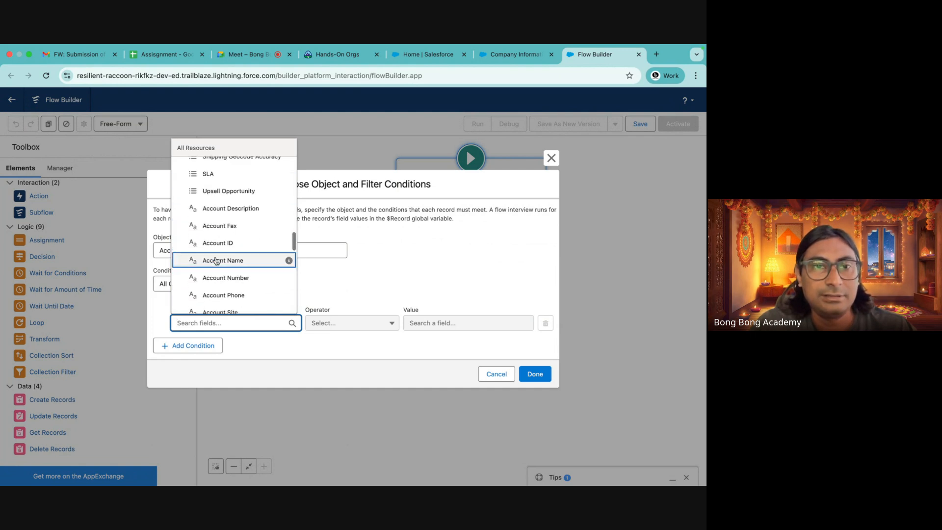
{"action": "scroll", "coordinate": [216, 261], "scroll_direction": "up", "scroll_amount": 5}
{"action": "type", "text": "act"}
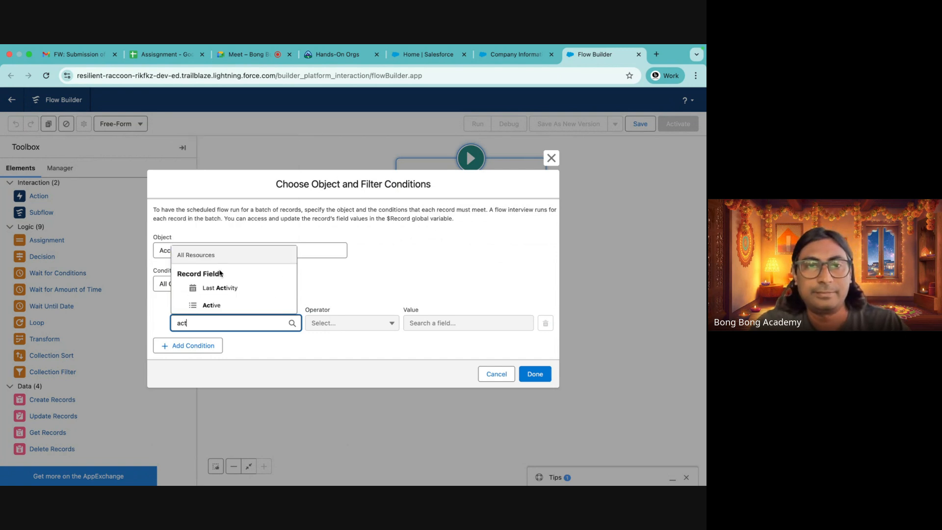
{"action": "left_click", "coordinate": [222, 305]}
{"action": "left_click", "coordinate": [425, 324]}
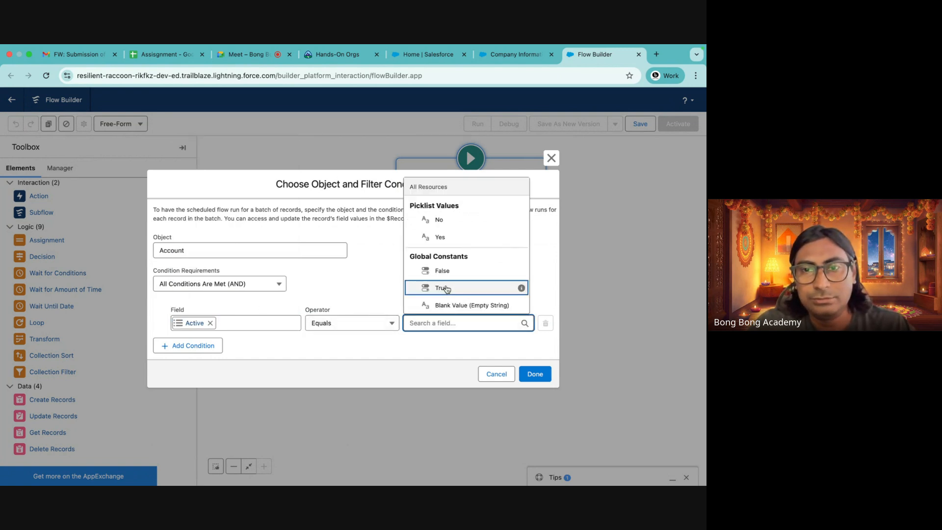
{"action": "left_click", "coordinate": [437, 220]}
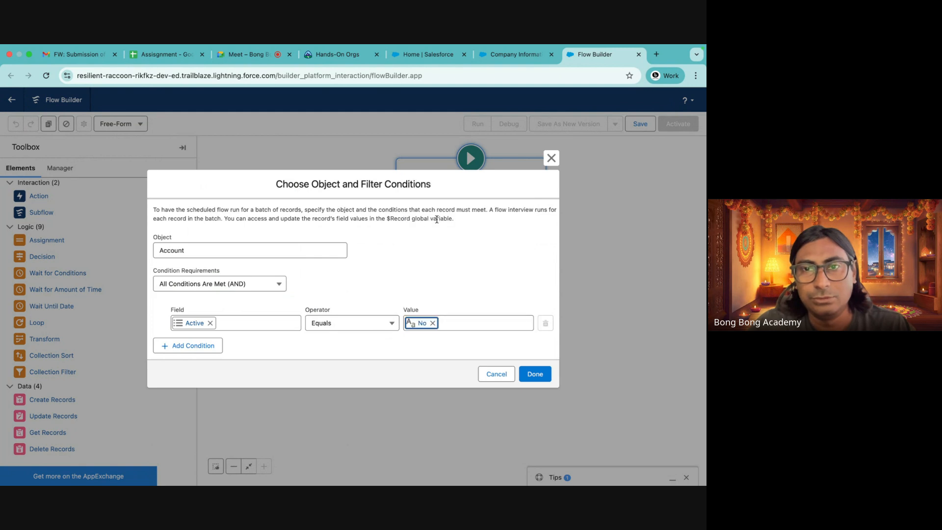
{"action": "left_click", "coordinate": [534, 374]}
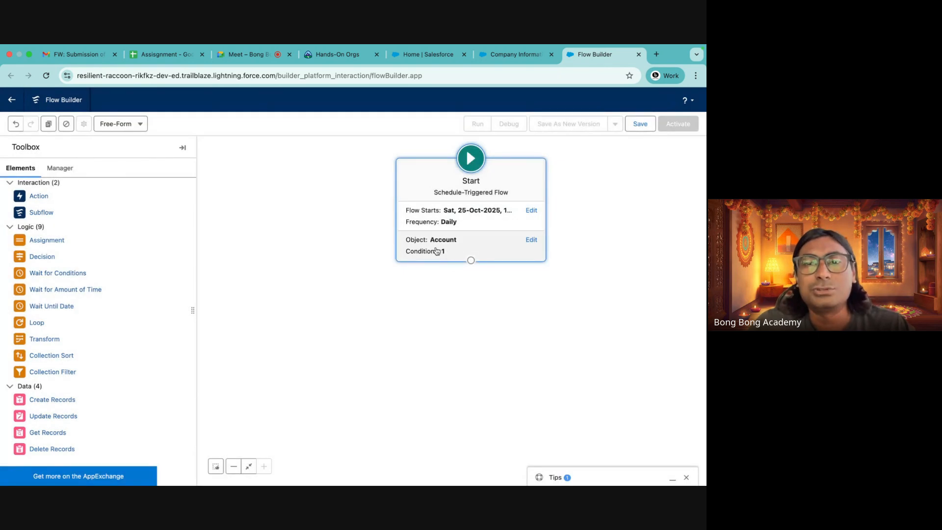
{"action": "left_click", "coordinate": [440, 248]}
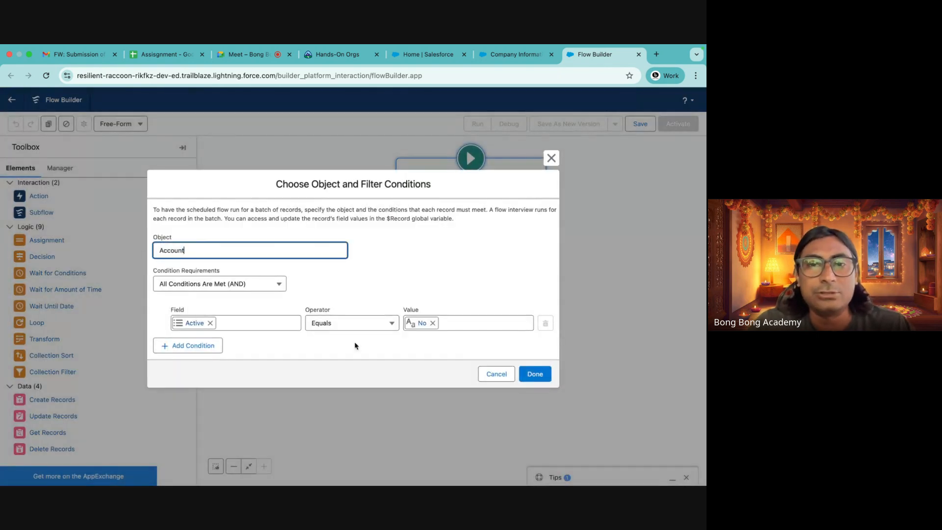
{"action": "left_click", "coordinate": [551, 157]}
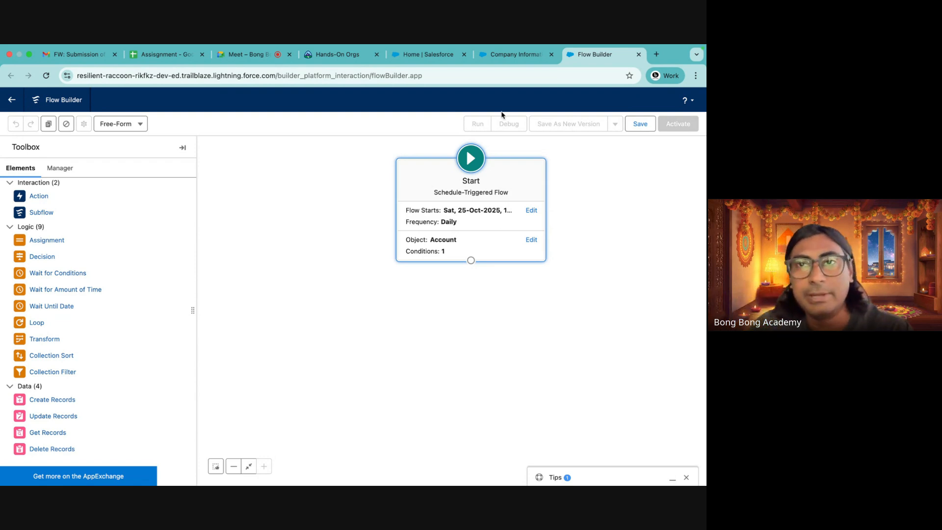
Switch to the Salesforce tab, open Accounts and create a new list view named Inactive Accounts visible to all users
{"action": "left_click", "coordinate": [418, 54]}
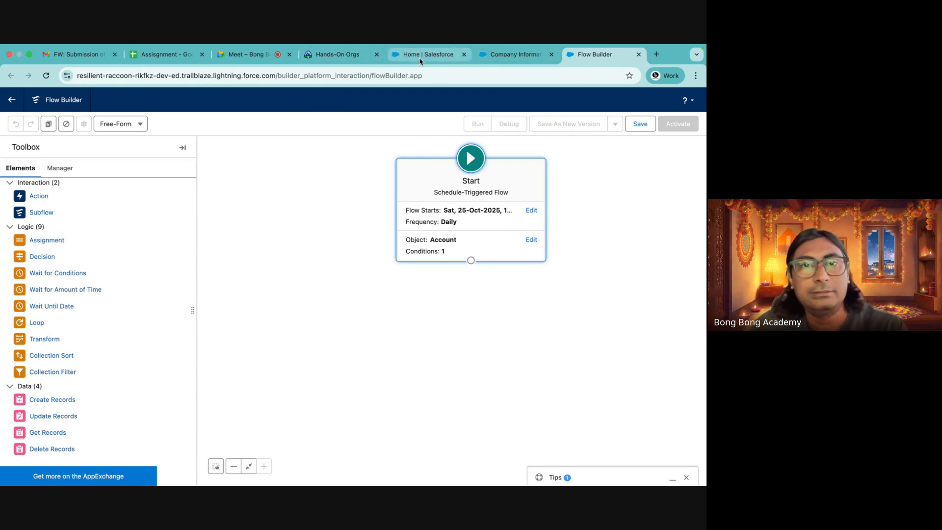
{"action": "left_click", "coordinate": [130, 121]}
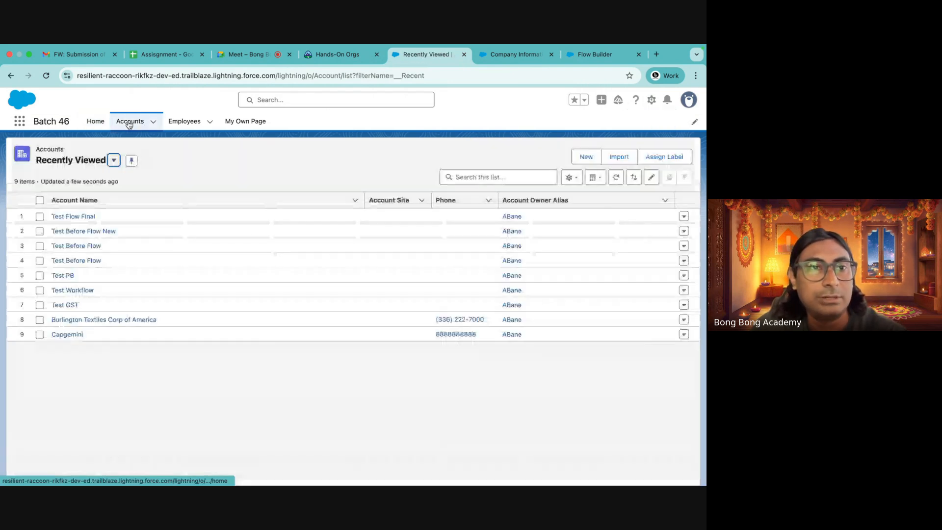
{"action": "left_click", "coordinate": [114, 159]}
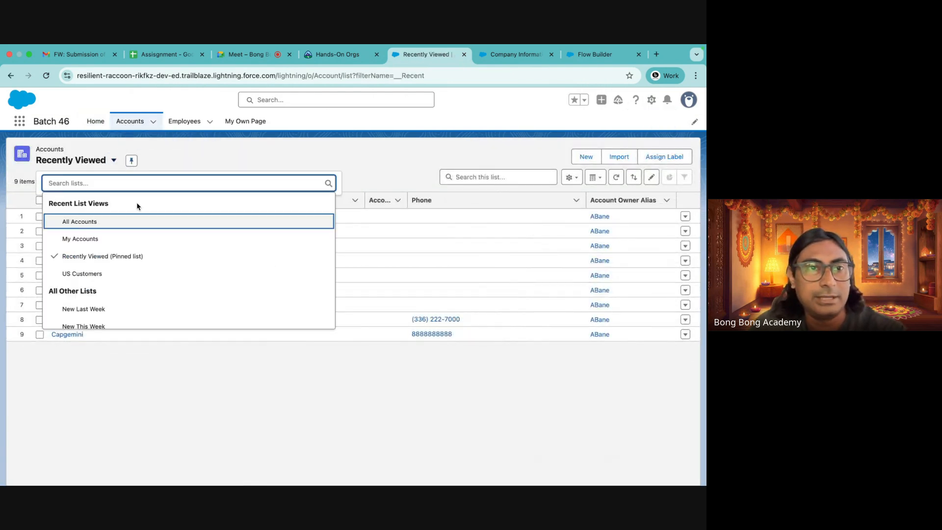
{"action": "left_click", "coordinate": [261, 157]}
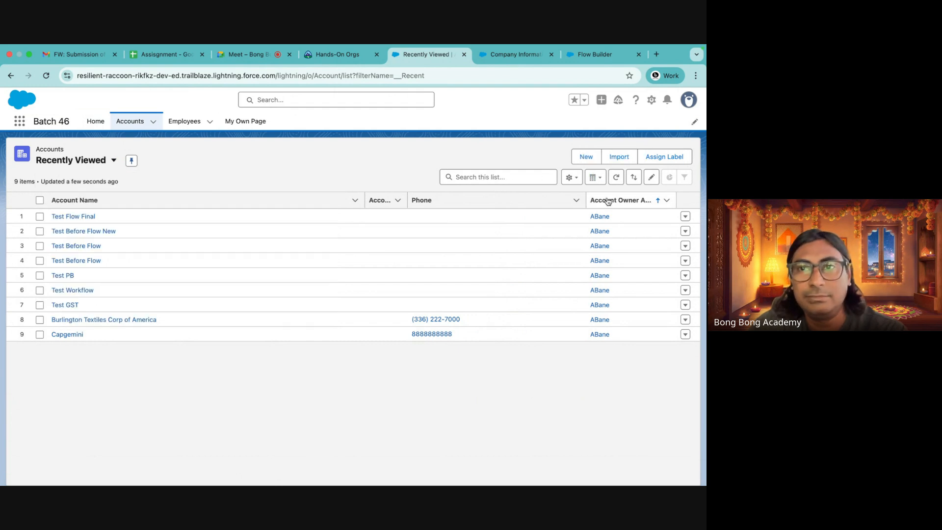
{"action": "left_click", "coordinate": [571, 177]}
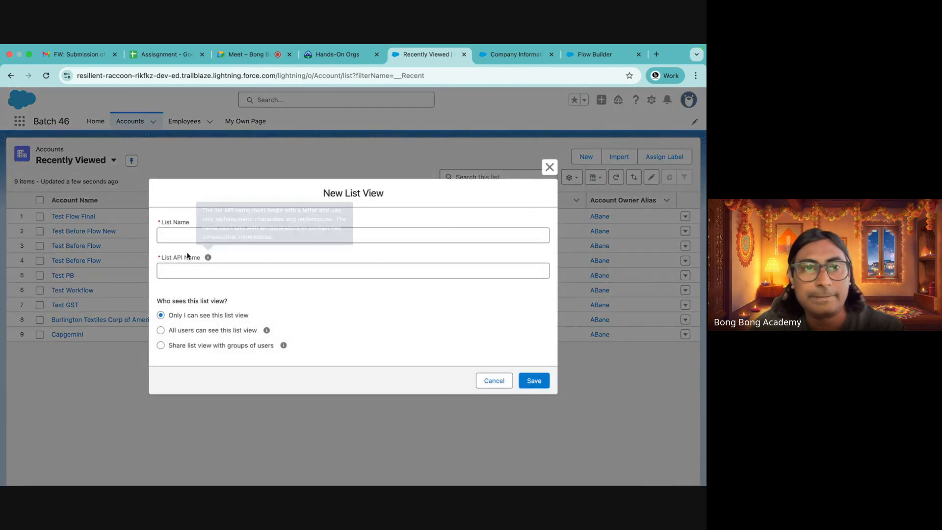
{"action": "left_click", "coordinate": [183, 236]}
{"action": "type", "text": "A"}
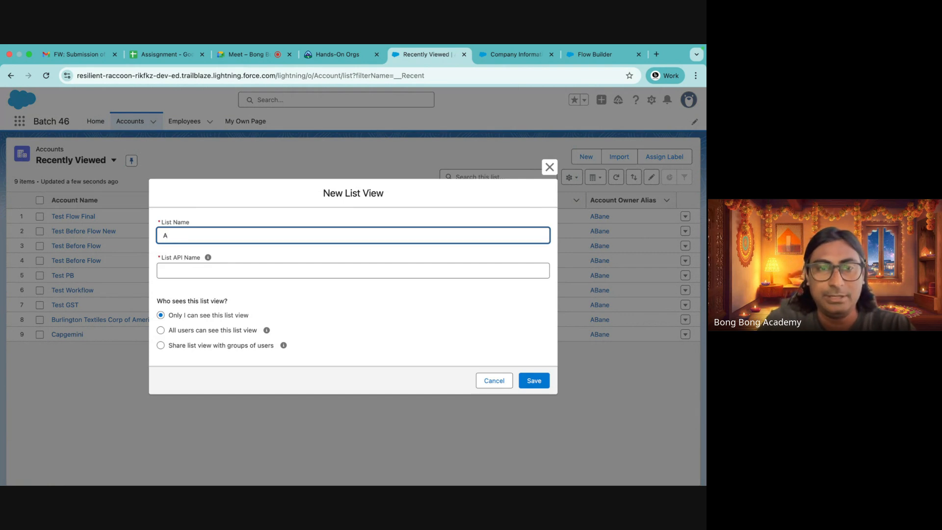
{"action": "key", "text": "BackSpace"}
{"action": "type", "text": "Inactive Accounts"}
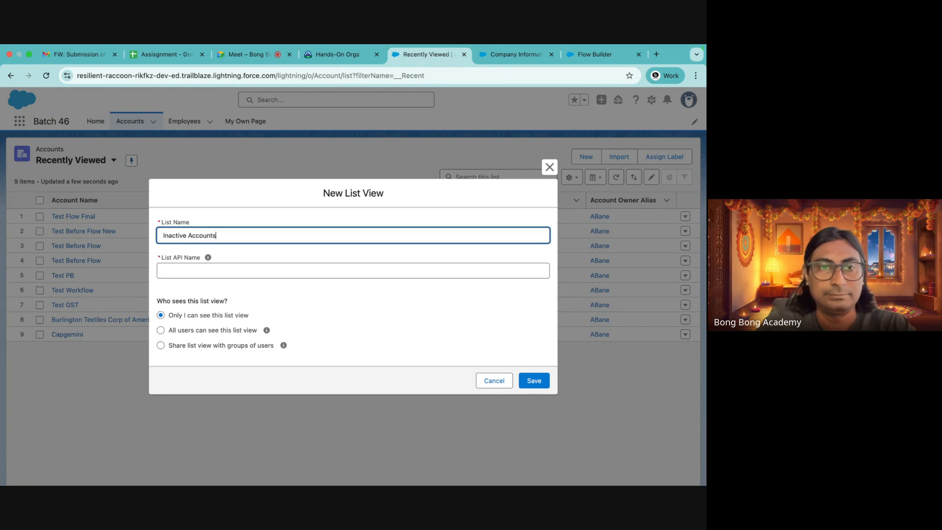
{"action": "left_click", "coordinate": [184, 330]}
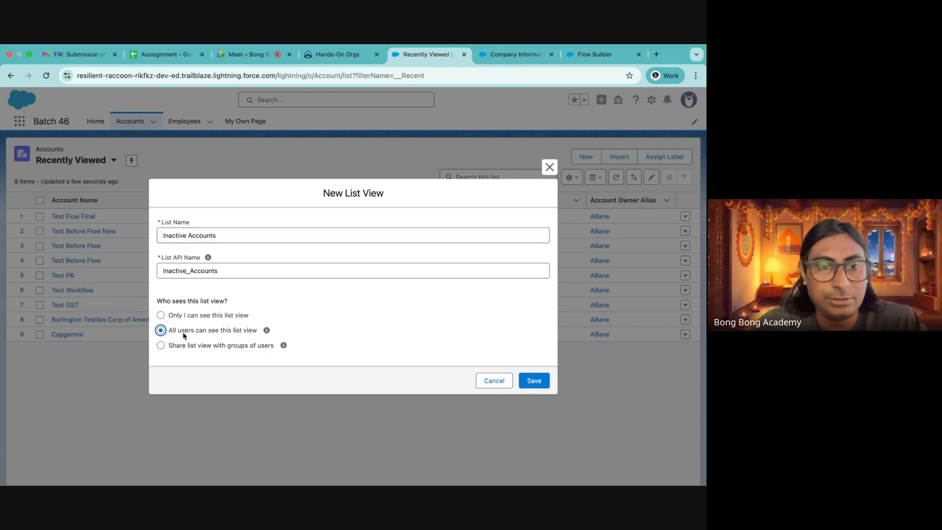
{"action": "left_click", "coordinate": [544, 382]}
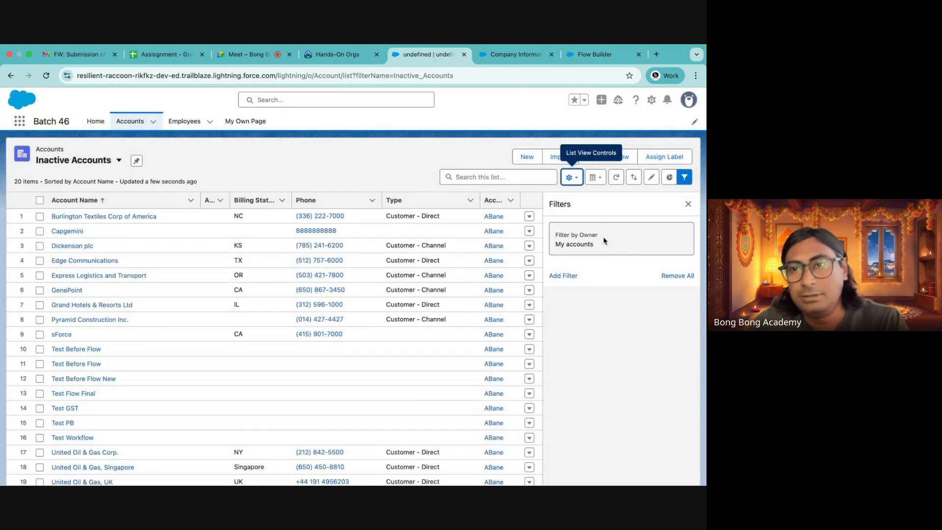
Filter the Inactive Accounts list view to all accounts where Active equals No and save it
{"action": "left_click", "coordinate": [621, 238]}
{"action": "left_click", "coordinate": [387, 215]}
{"action": "left_click", "coordinate": [512, 268]}
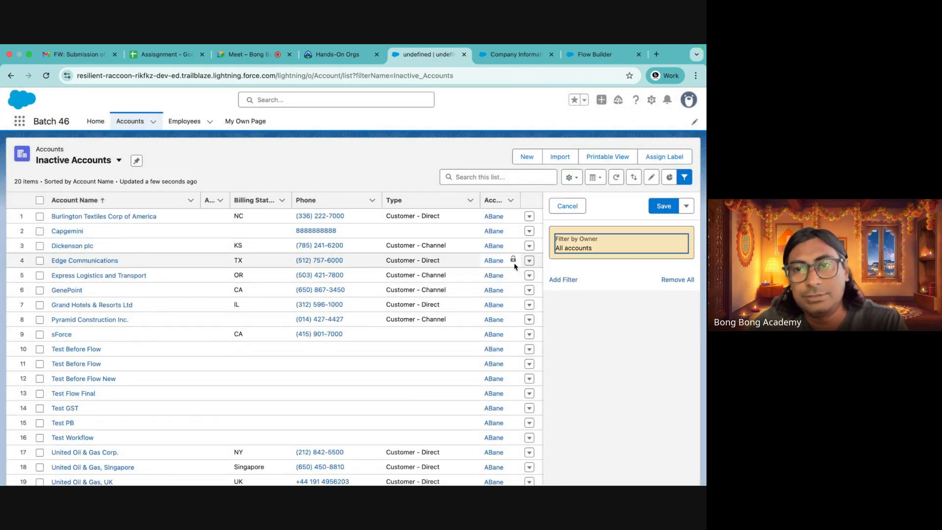
{"action": "left_click", "coordinate": [564, 278]}
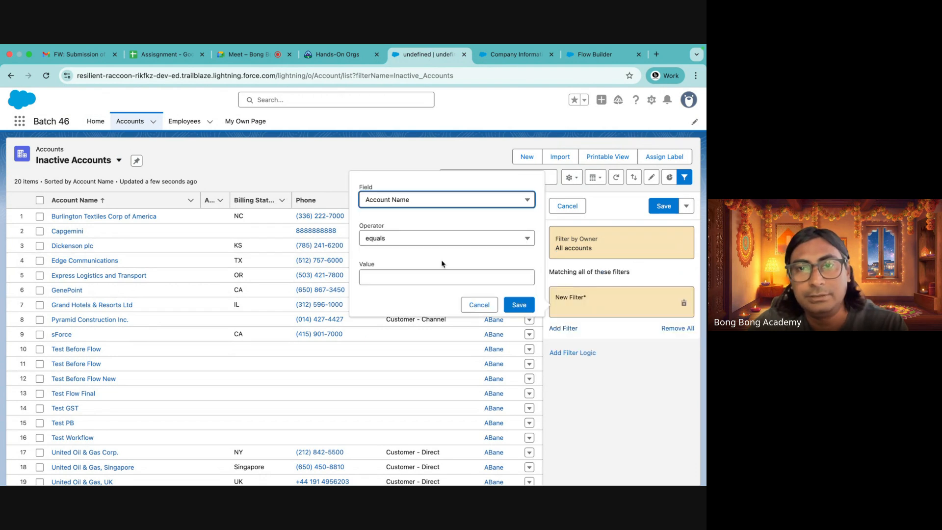
{"action": "left_click", "coordinate": [388, 202]}
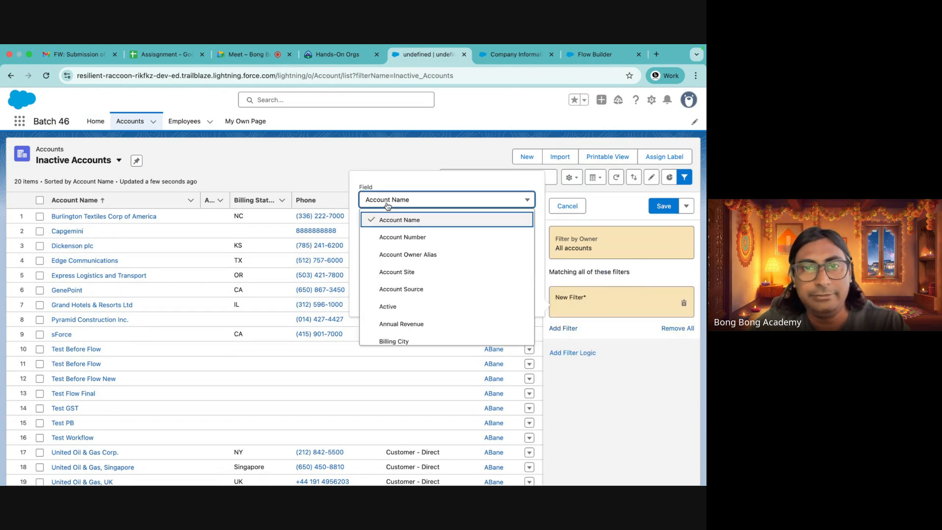
{"action": "left_click", "coordinate": [388, 307]}
{"action": "left_click", "coordinate": [389, 279]}
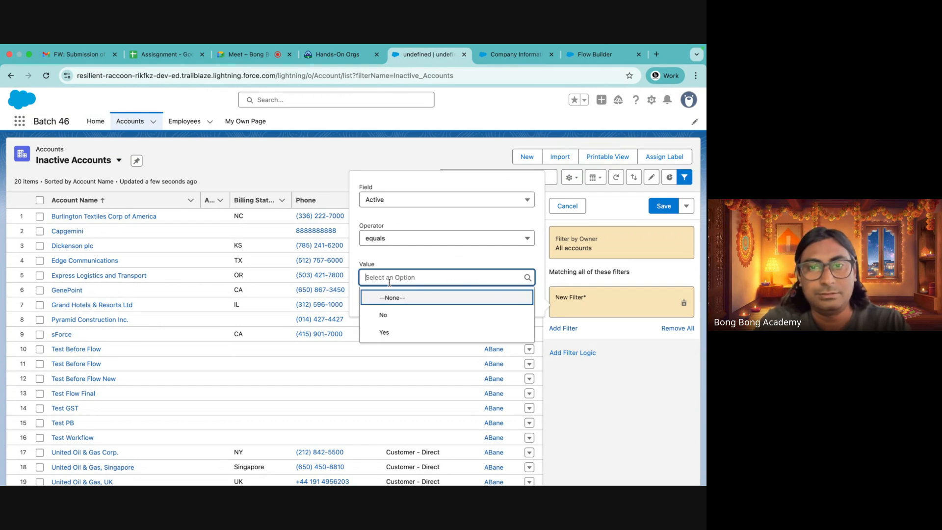
{"action": "left_click", "coordinate": [387, 313]}
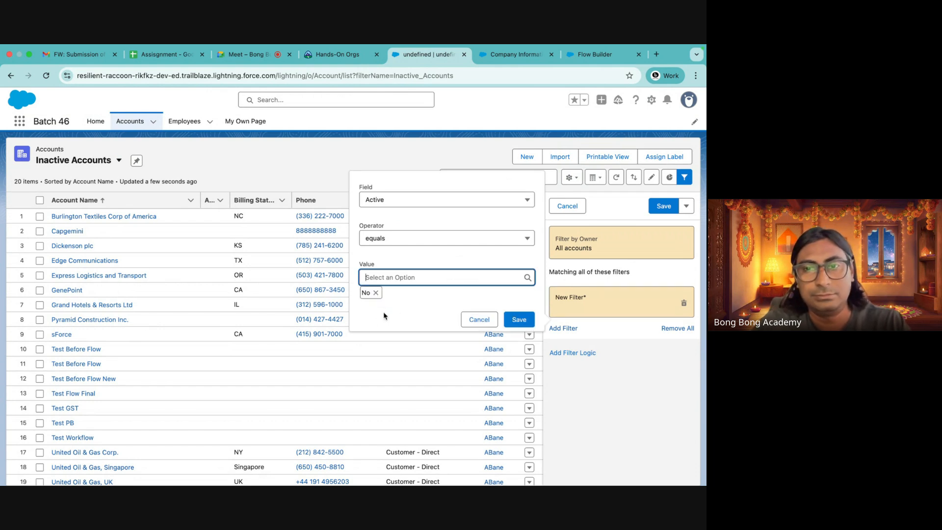
{"action": "left_click", "coordinate": [519, 317]}
{"action": "left_click", "coordinate": [653, 209]}
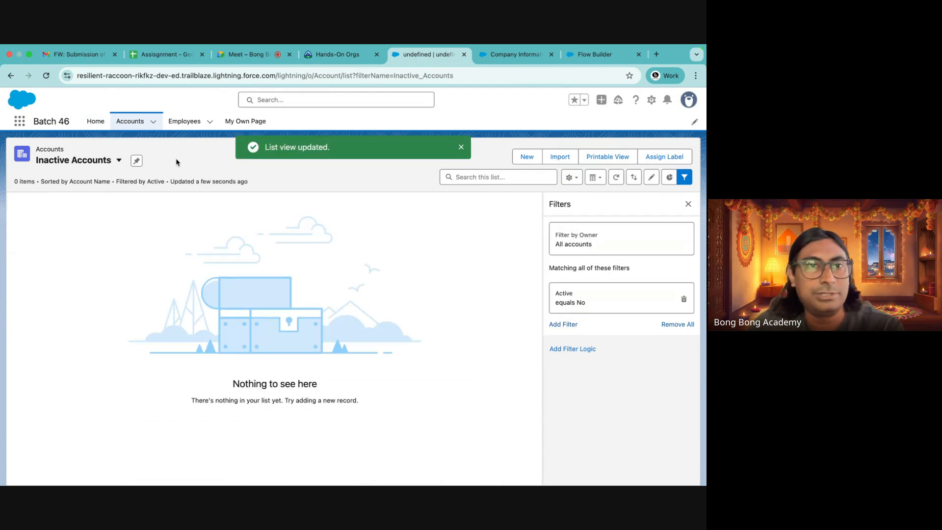
Return to the Accounts list and open the Test Flow Final account record
{"action": "left_click", "coordinate": [127, 121]}
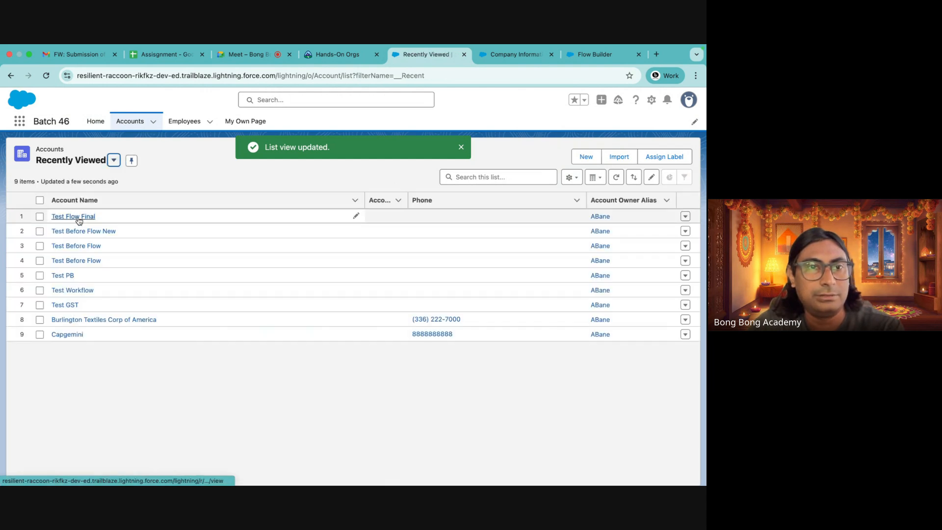
{"action": "left_click", "coordinate": [78, 218]}
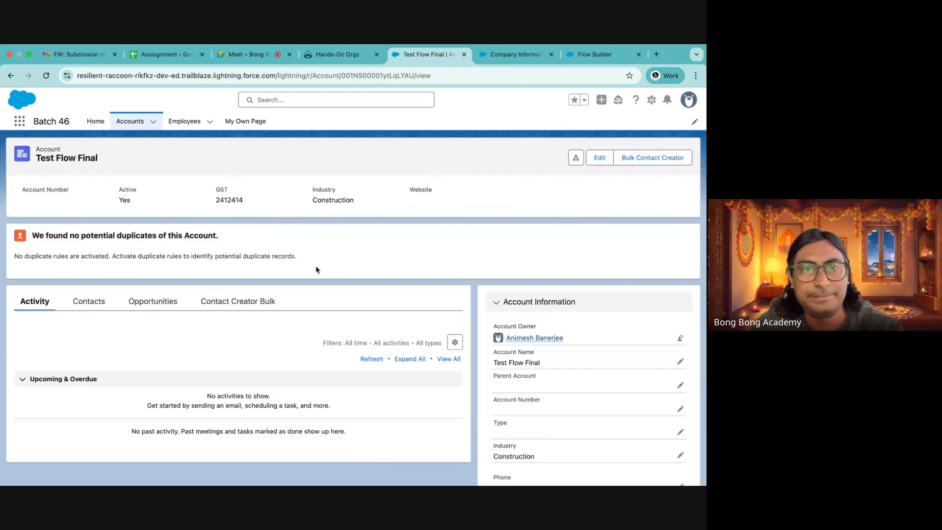
Open the Test Flow Final account's edit form, review its fields and Active picklist, and close it without saving
{"action": "left_click", "coordinate": [599, 158]}
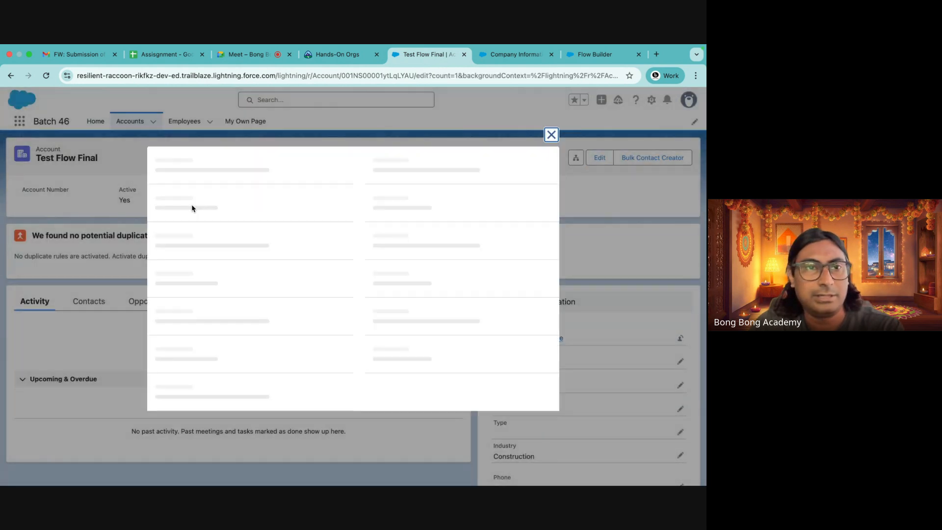
{"action": "scroll", "coordinate": [214, 297], "scroll_direction": "down", "scroll_amount": 7}
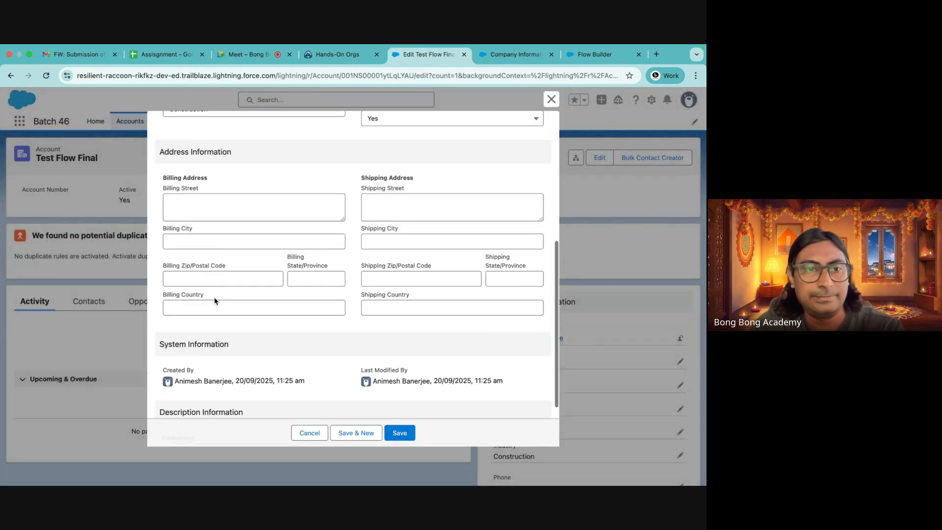
{"action": "scroll", "coordinate": [215, 299], "scroll_direction": "up", "scroll_amount": 3}
{"action": "scroll", "coordinate": [215, 300], "scroll_direction": "up", "scroll_amount": 4}
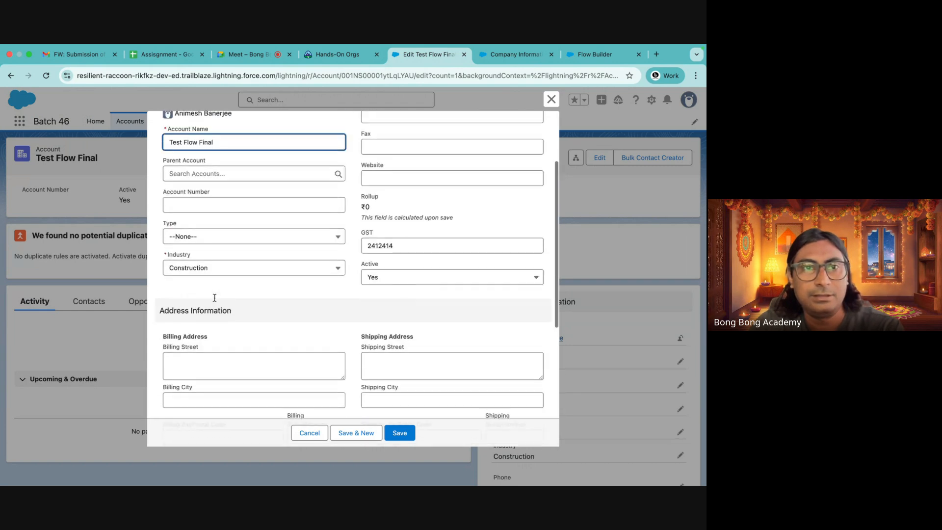
{"action": "scroll", "coordinate": [216, 296], "scroll_direction": "down", "scroll_amount": 6}
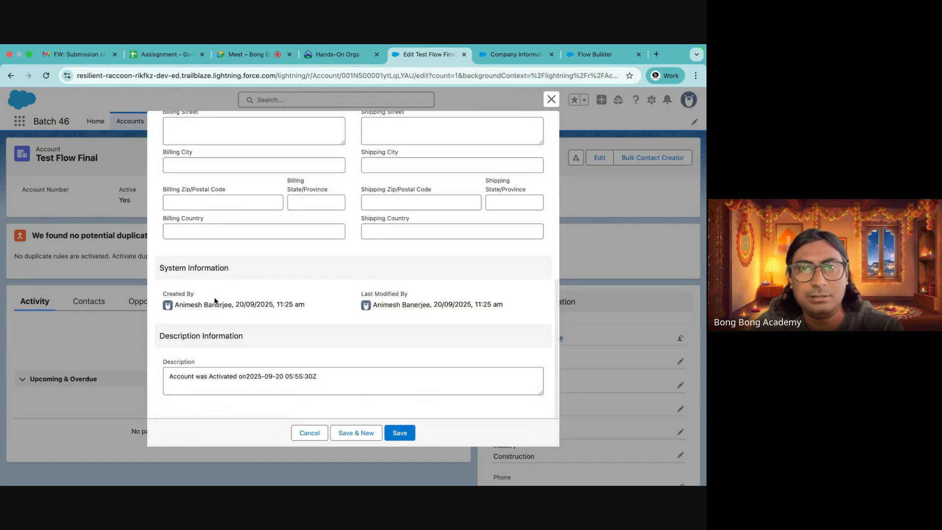
{"action": "scroll", "coordinate": [221, 290], "scroll_direction": "up", "scroll_amount": 2}
{"action": "left_click", "coordinate": [391, 151]}
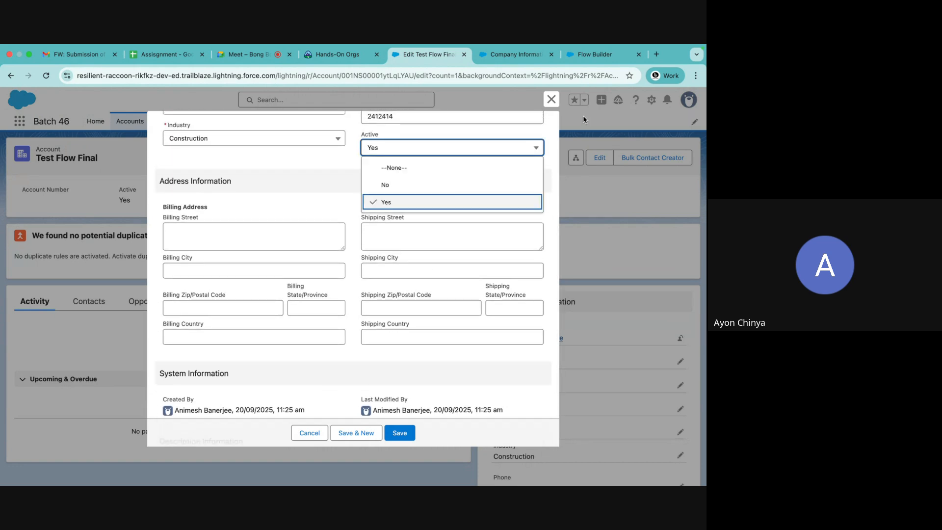
{"action": "left_click", "coordinate": [550, 99]}
{"action": "left_click", "coordinate": [338, 54]}
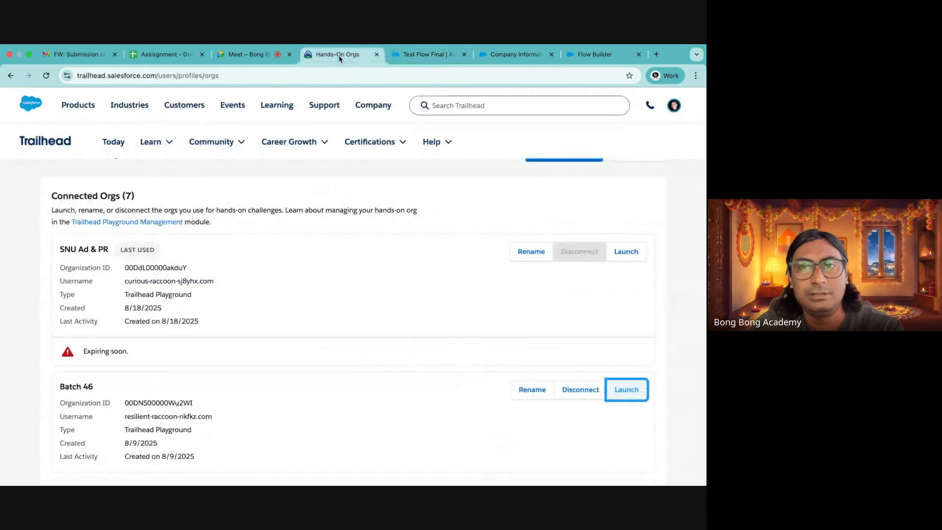
{"action": "left_click", "coordinate": [432, 57]}
{"action": "left_click", "coordinate": [491, 55]}
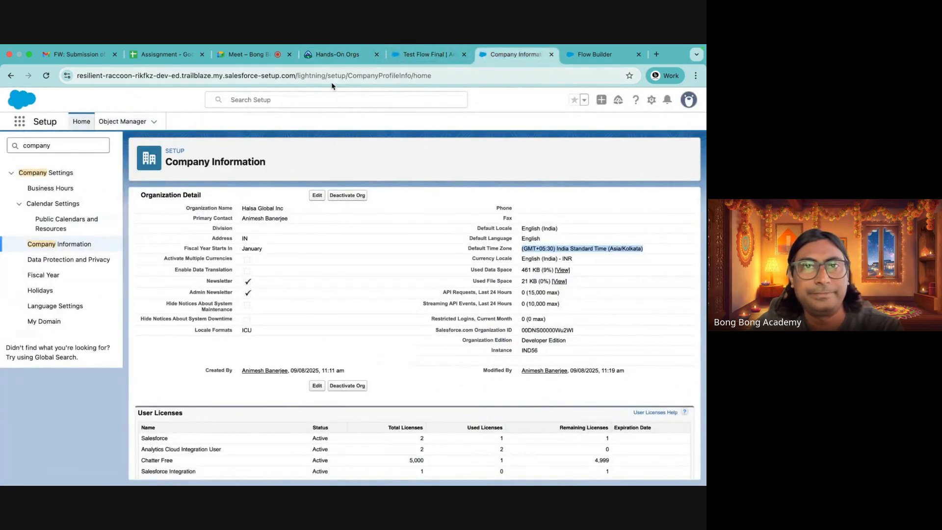
{"action": "left_click", "coordinate": [431, 54]}
Open the Inactive Accounts list view and add a second filter on the Active field with operator equals and no value
{"action": "left_click", "coordinate": [129, 123]}
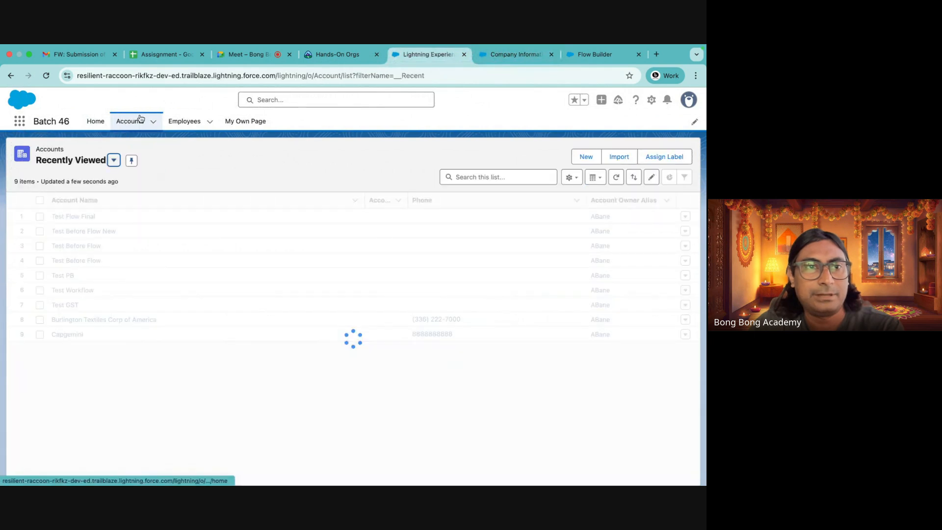
{"action": "left_click", "coordinate": [91, 161]}
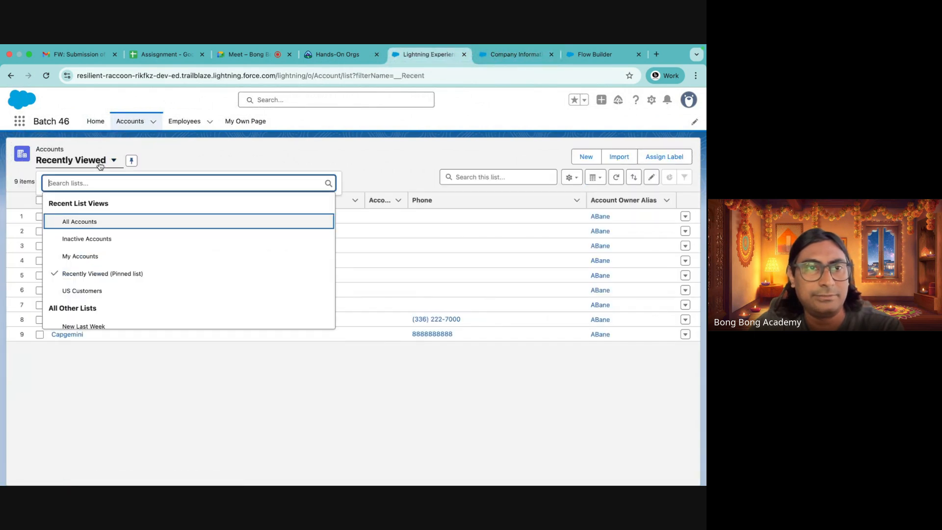
{"action": "left_click", "coordinate": [96, 241]}
{"action": "left_click", "coordinate": [678, 178]}
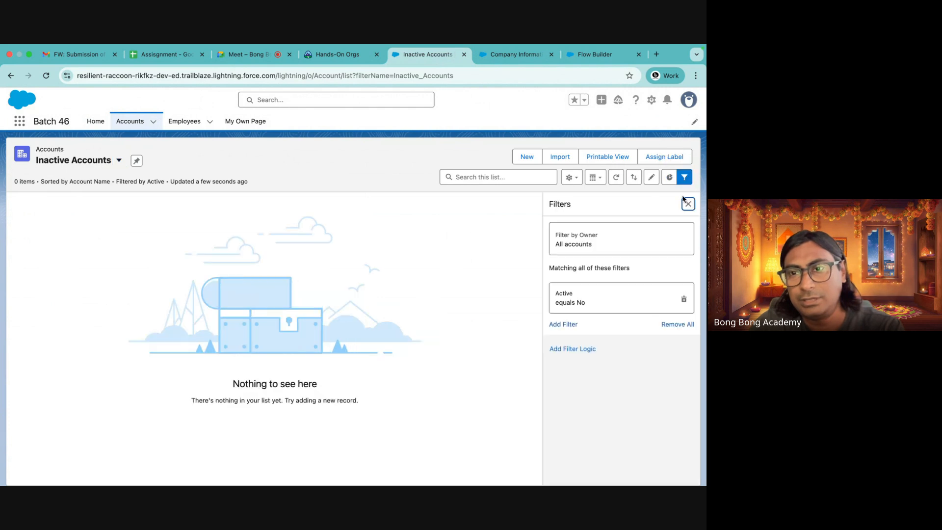
{"action": "left_click", "coordinate": [562, 324]}
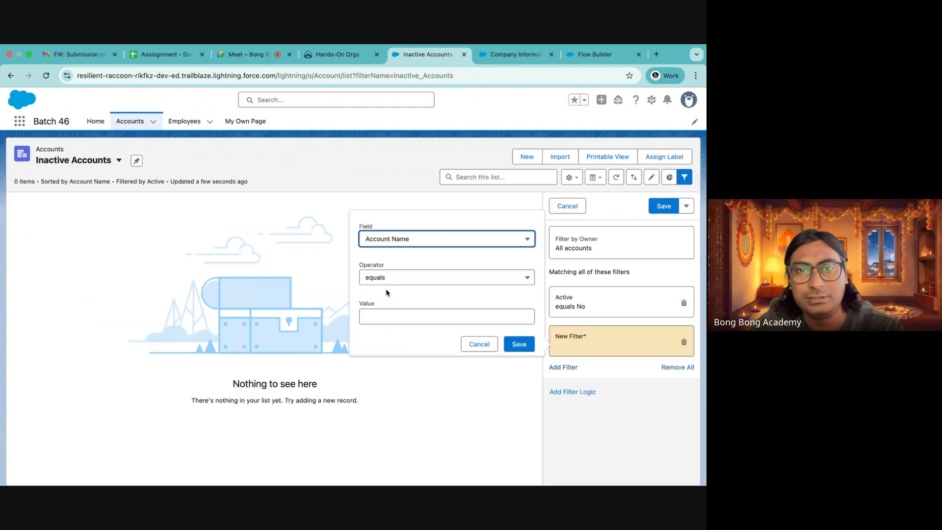
{"action": "left_click", "coordinate": [392, 240]}
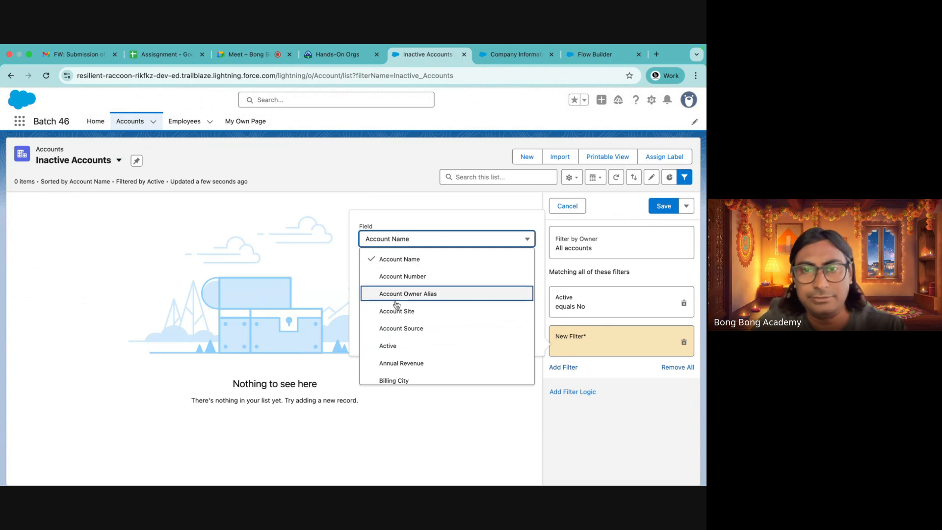
{"action": "left_click", "coordinate": [393, 346]}
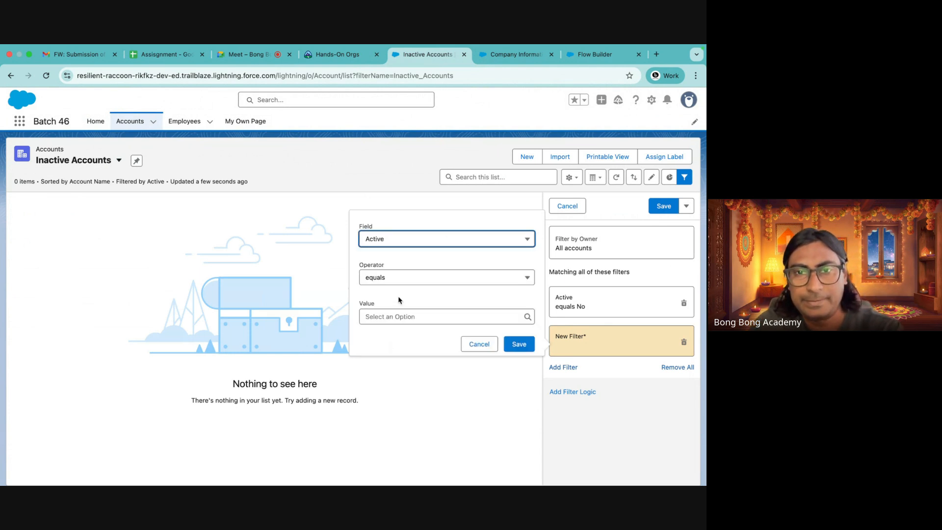
{"action": "left_click", "coordinate": [515, 345]}
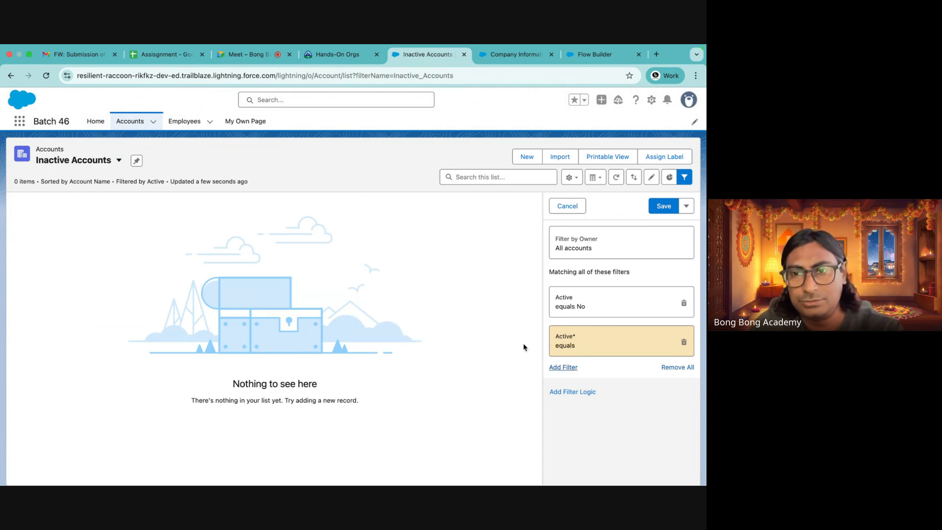
Set the list view's filter logic to 1 OR 2, save the list view and close the filters panel
{"action": "left_click", "coordinate": [572, 392]}
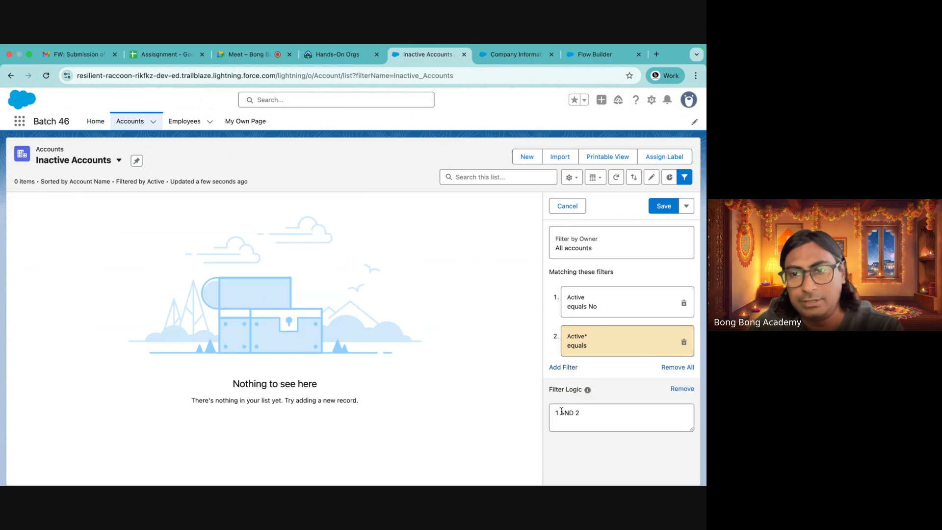
{"action": "double_click", "coordinate": [561, 411]}
{"action": "type", "text": "OR"}
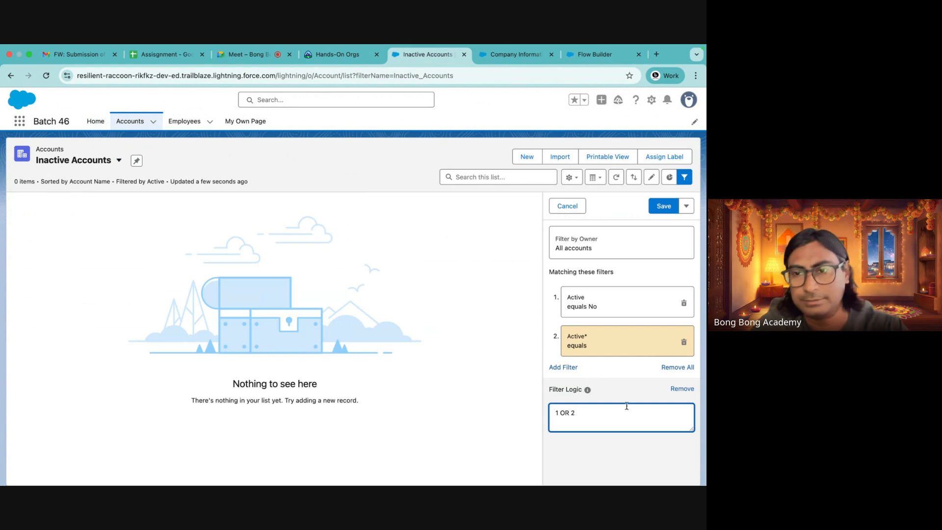
{"action": "left_click", "coordinate": [615, 386]}
{"action": "left_click", "coordinate": [675, 213]}
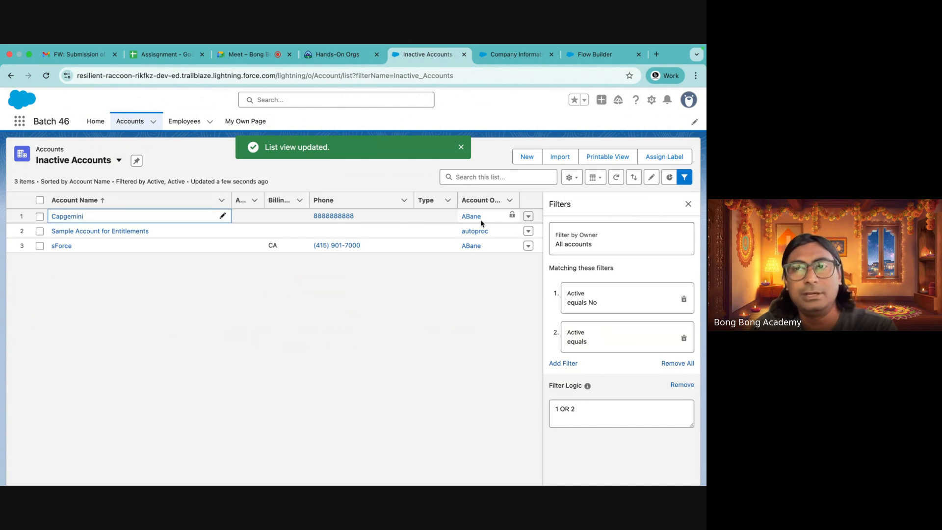
{"action": "left_click", "coordinate": [688, 209]}
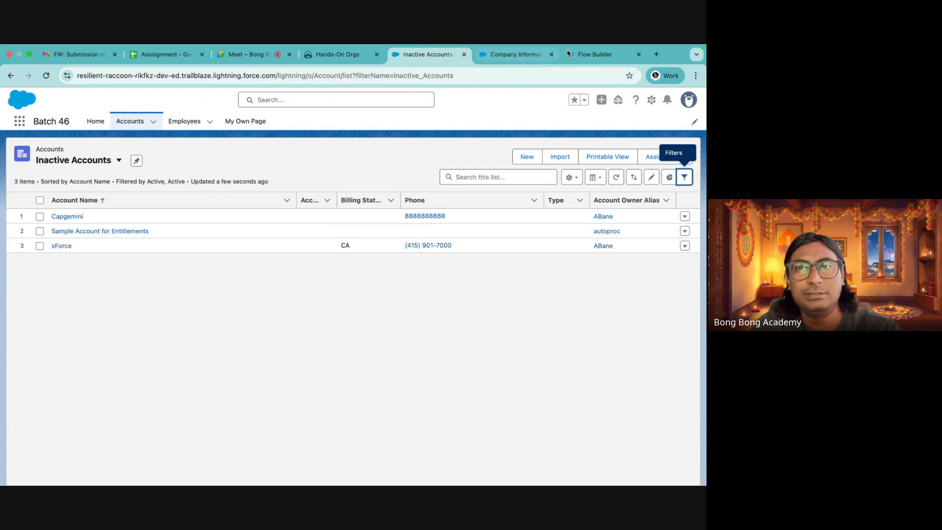
In the flow's Start filter conditions, add a second condition on Active with operator Equals and no value
{"action": "left_click", "coordinate": [596, 53]}
{"action": "left_click", "coordinate": [440, 250]}
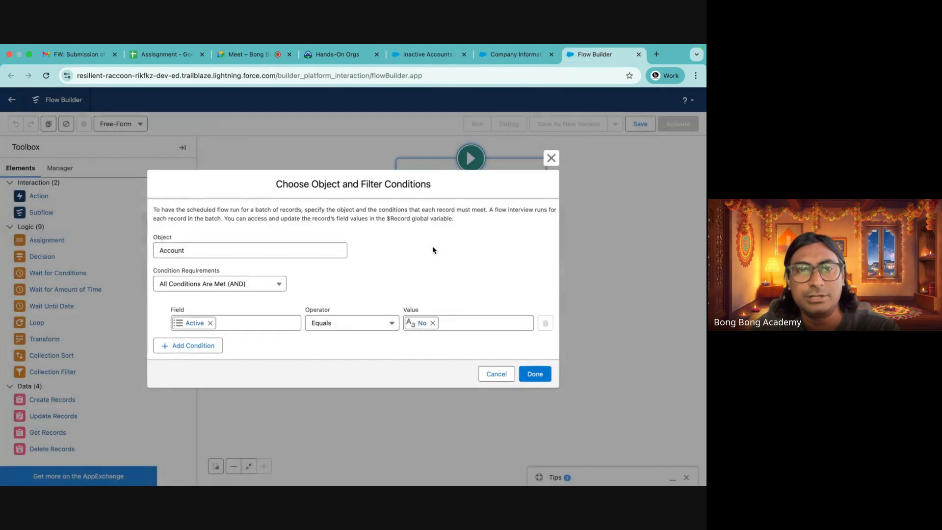
{"action": "left_click", "coordinate": [207, 344]}
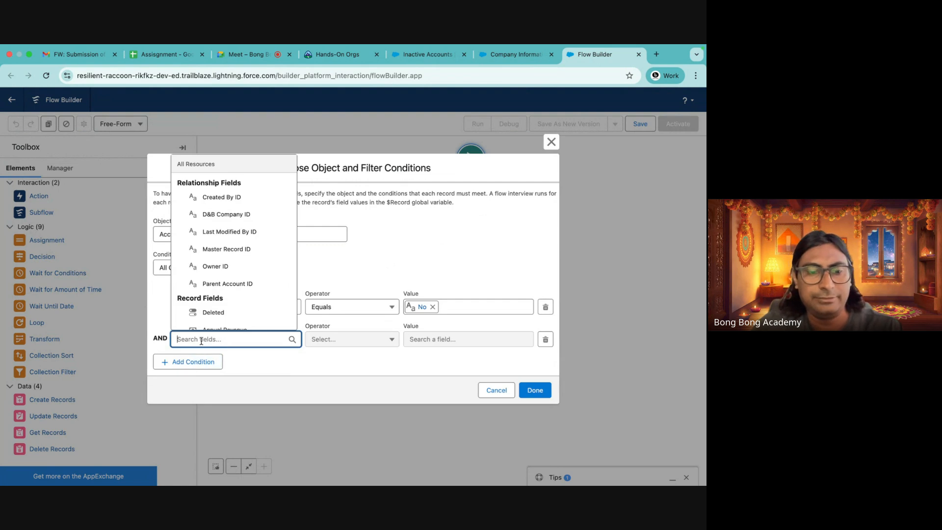
{"action": "type", "text": "ac"}
{"action": "left_click", "coordinate": [226, 297]}
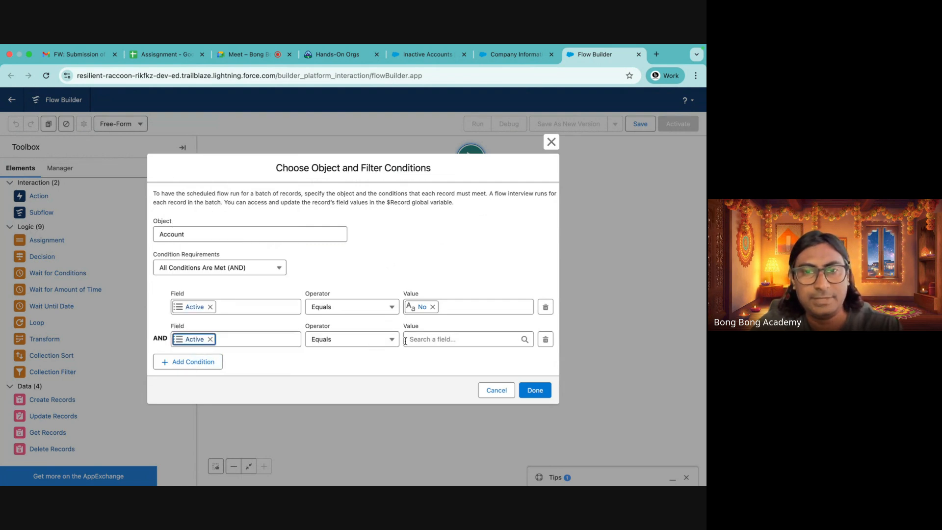
{"action": "left_click", "coordinate": [312, 366]}
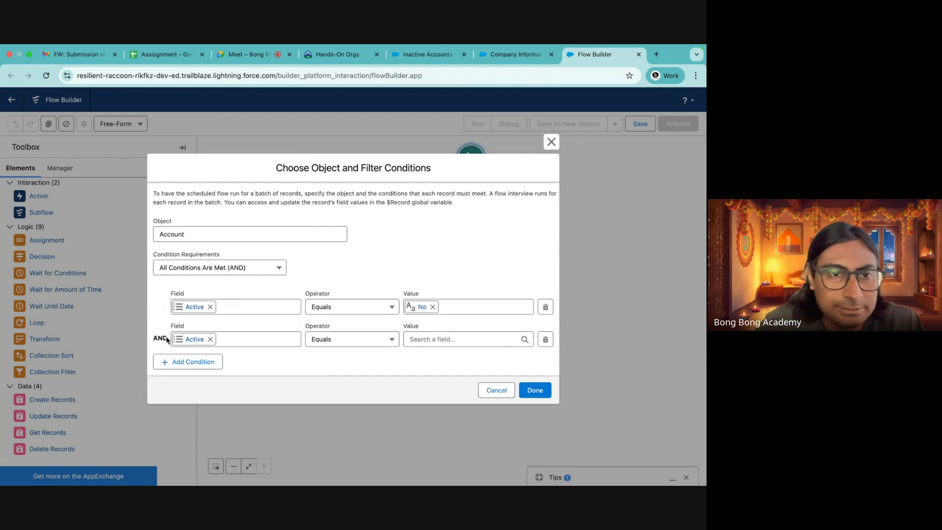
Set the condition requirements to Any Condition Is Met (OR) and confirm the start conditions
{"action": "left_click", "coordinate": [243, 268]}
{"action": "left_click", "coordinate": [217, 323]}
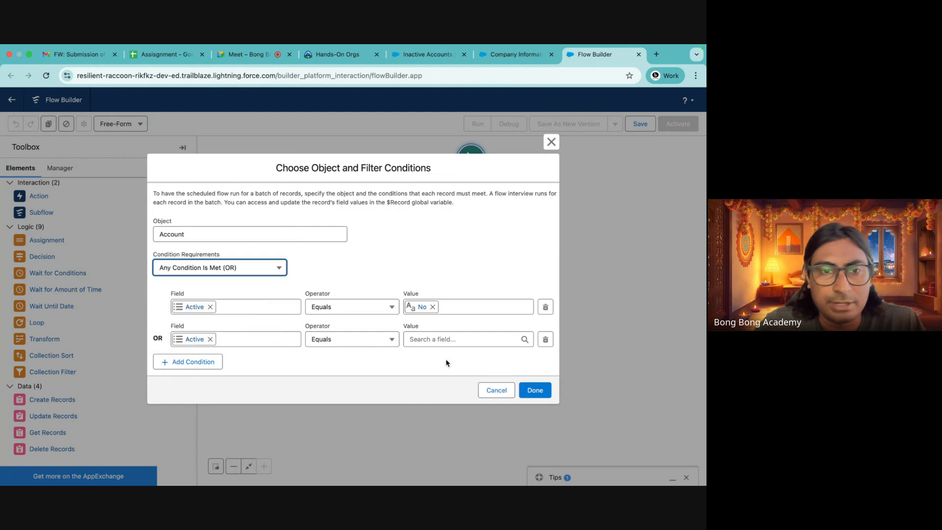
{"action": "left_click", "coordinate": [533, 397]}
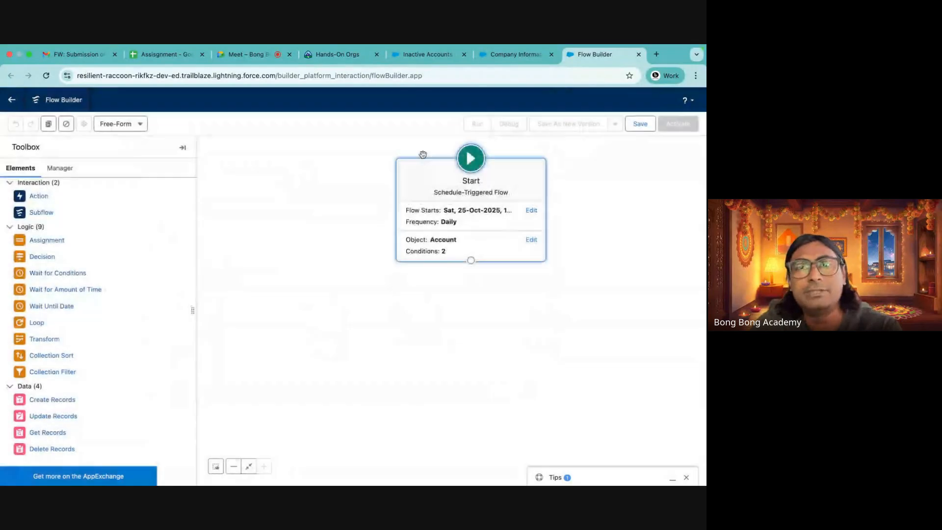
{"action": "left_click", "coordinate": [426, 54]}
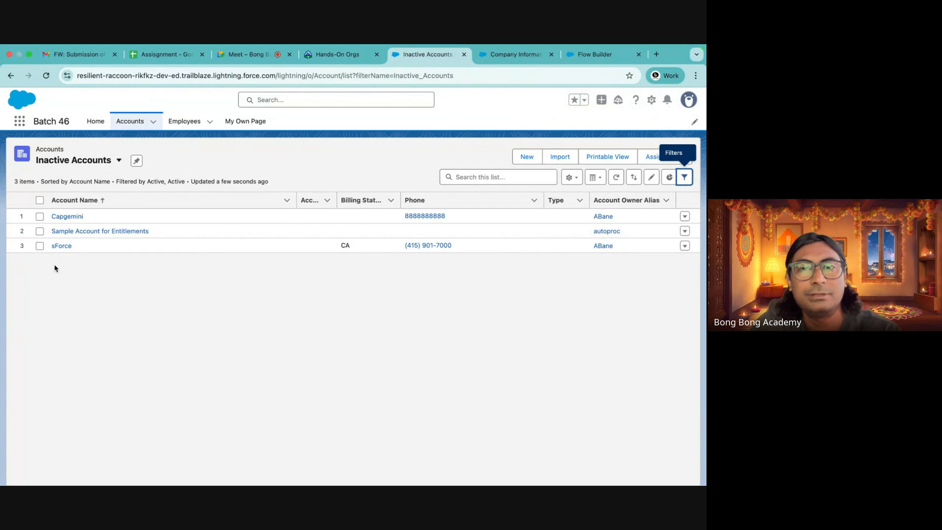
{"action": "left_click", "coordinate": [591, 54]}
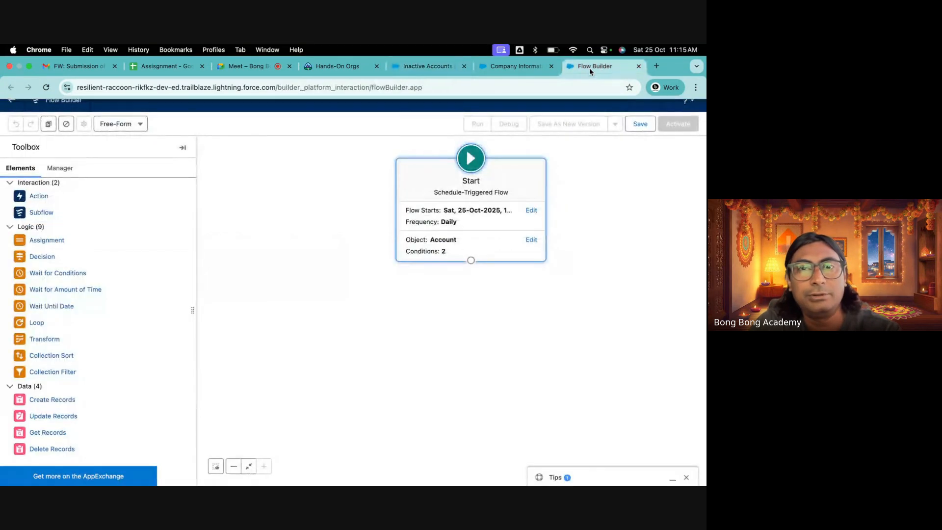
Add a Delete Records element labelled Delete Inactive Account that deletes the Triggering Account record
{"action": "left_click_drag", "start_coordinate": [44, 448], "coordinate": [448, 314]}
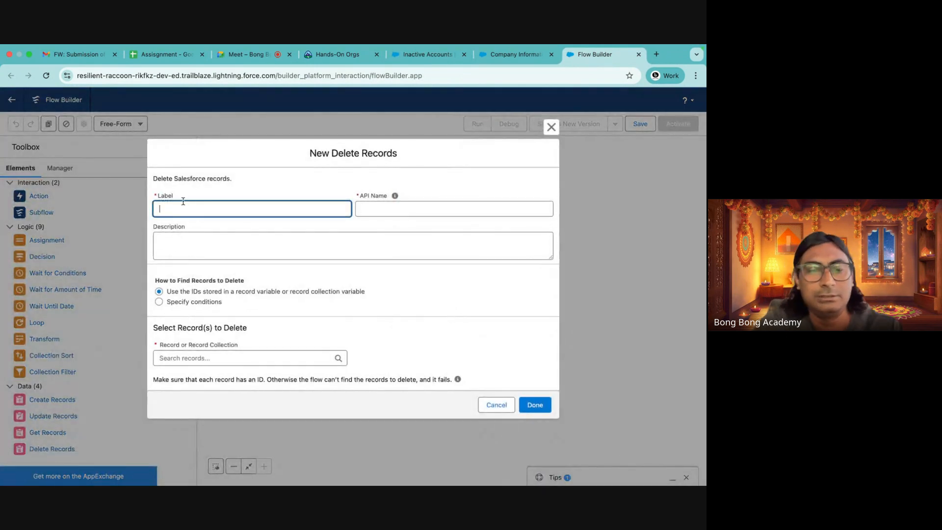
{"action": "type", "text": "Delete Inactive Account"}
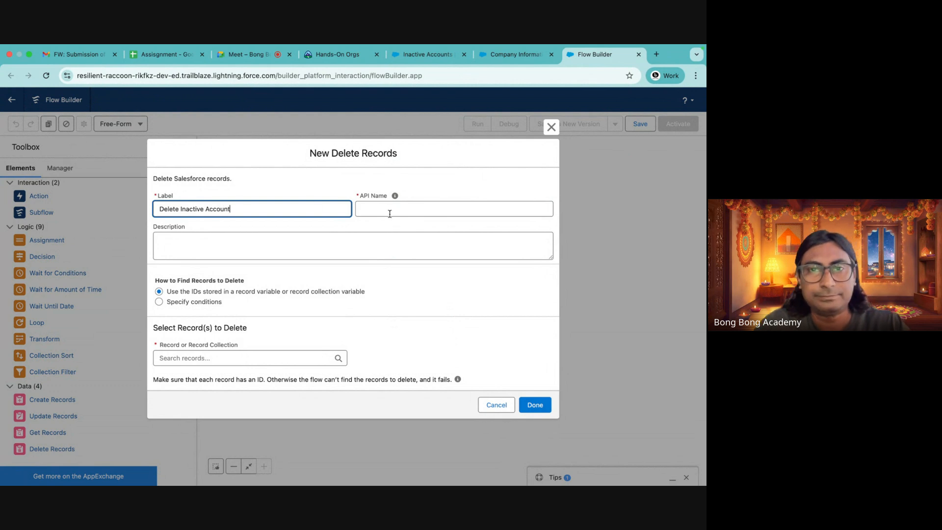
{"action": "left_click", "coordinate": [390, 214]}
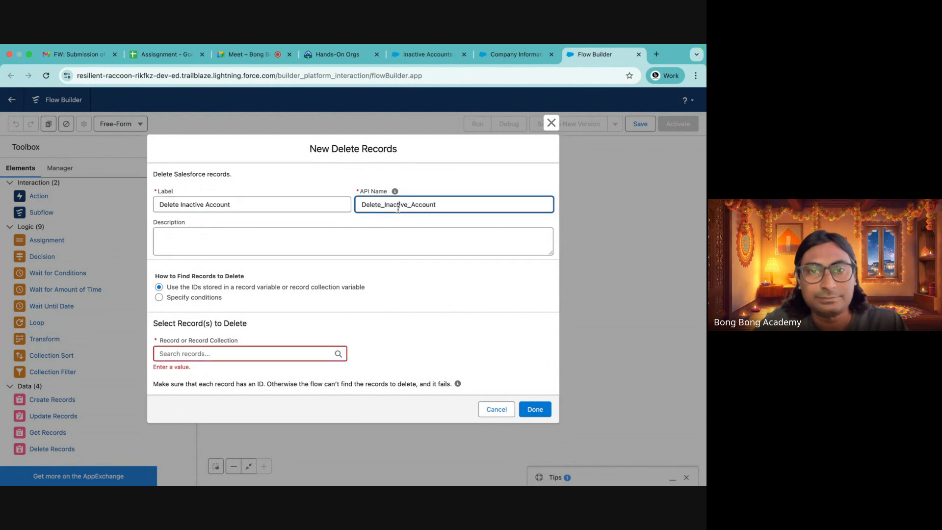
{"action": "left_click", "coordinate": [198, 350]}
{"action": "left_click", "coordinate": [201, 311]}
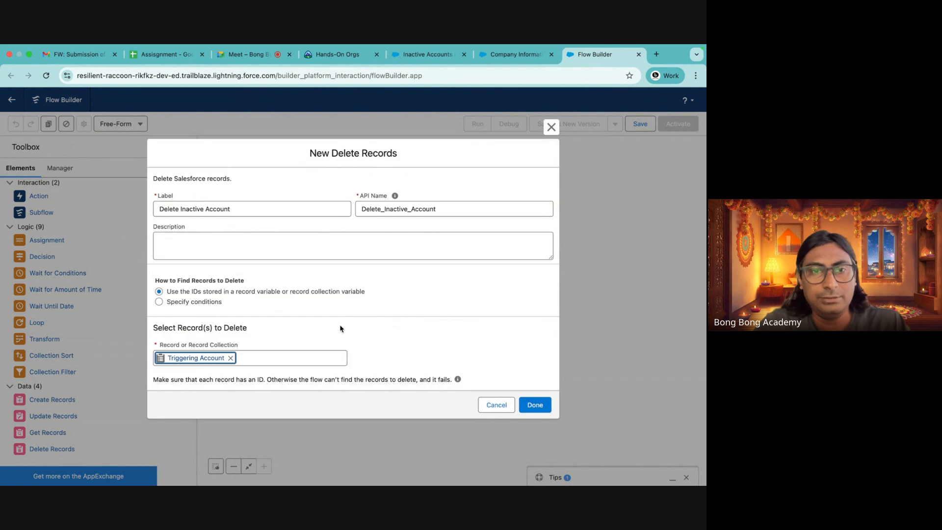
{"action": "left_click", "coordinate": [432, 318]}
{"action": "left_click", "coordinate": [542, 401]}
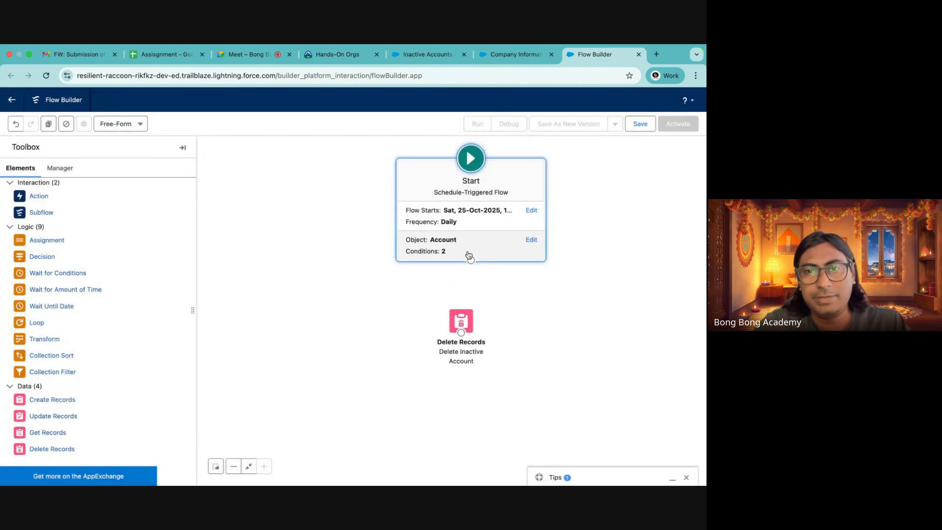
Connect the Start element to the Delete Inactive Account element
{"action": "left_click_drag", "start_coordinate": [471, 260], "coordinate": [471, 321]}
{"action": "left_click", "coordinate": [595, 309]}
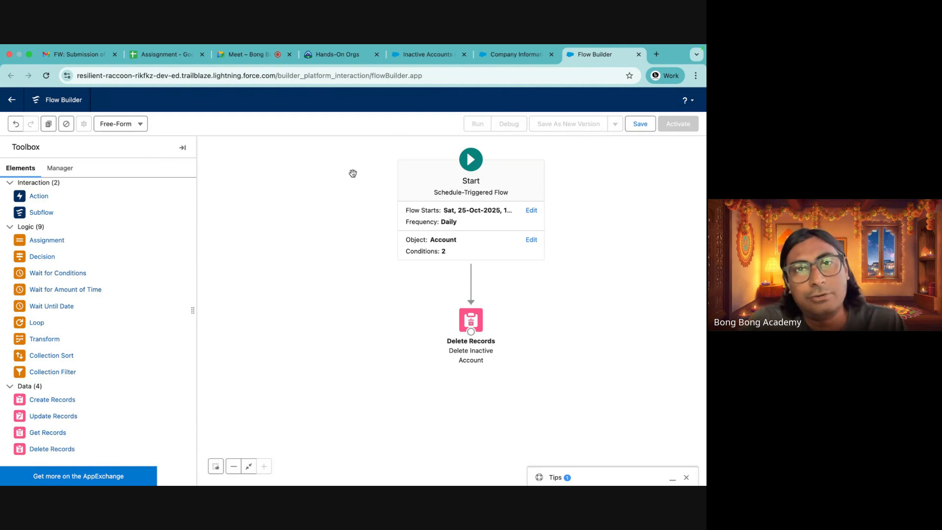
{"action": "left_click", "coordinate": [256, 60]}
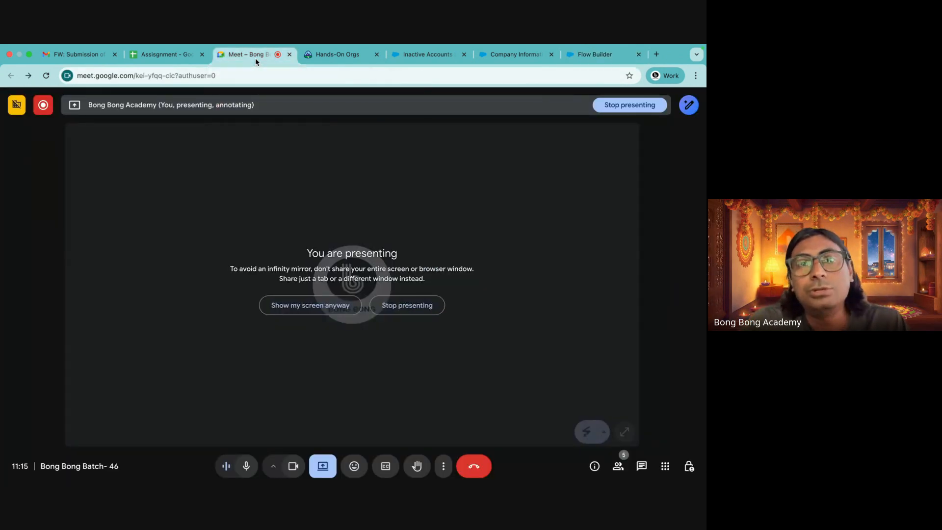